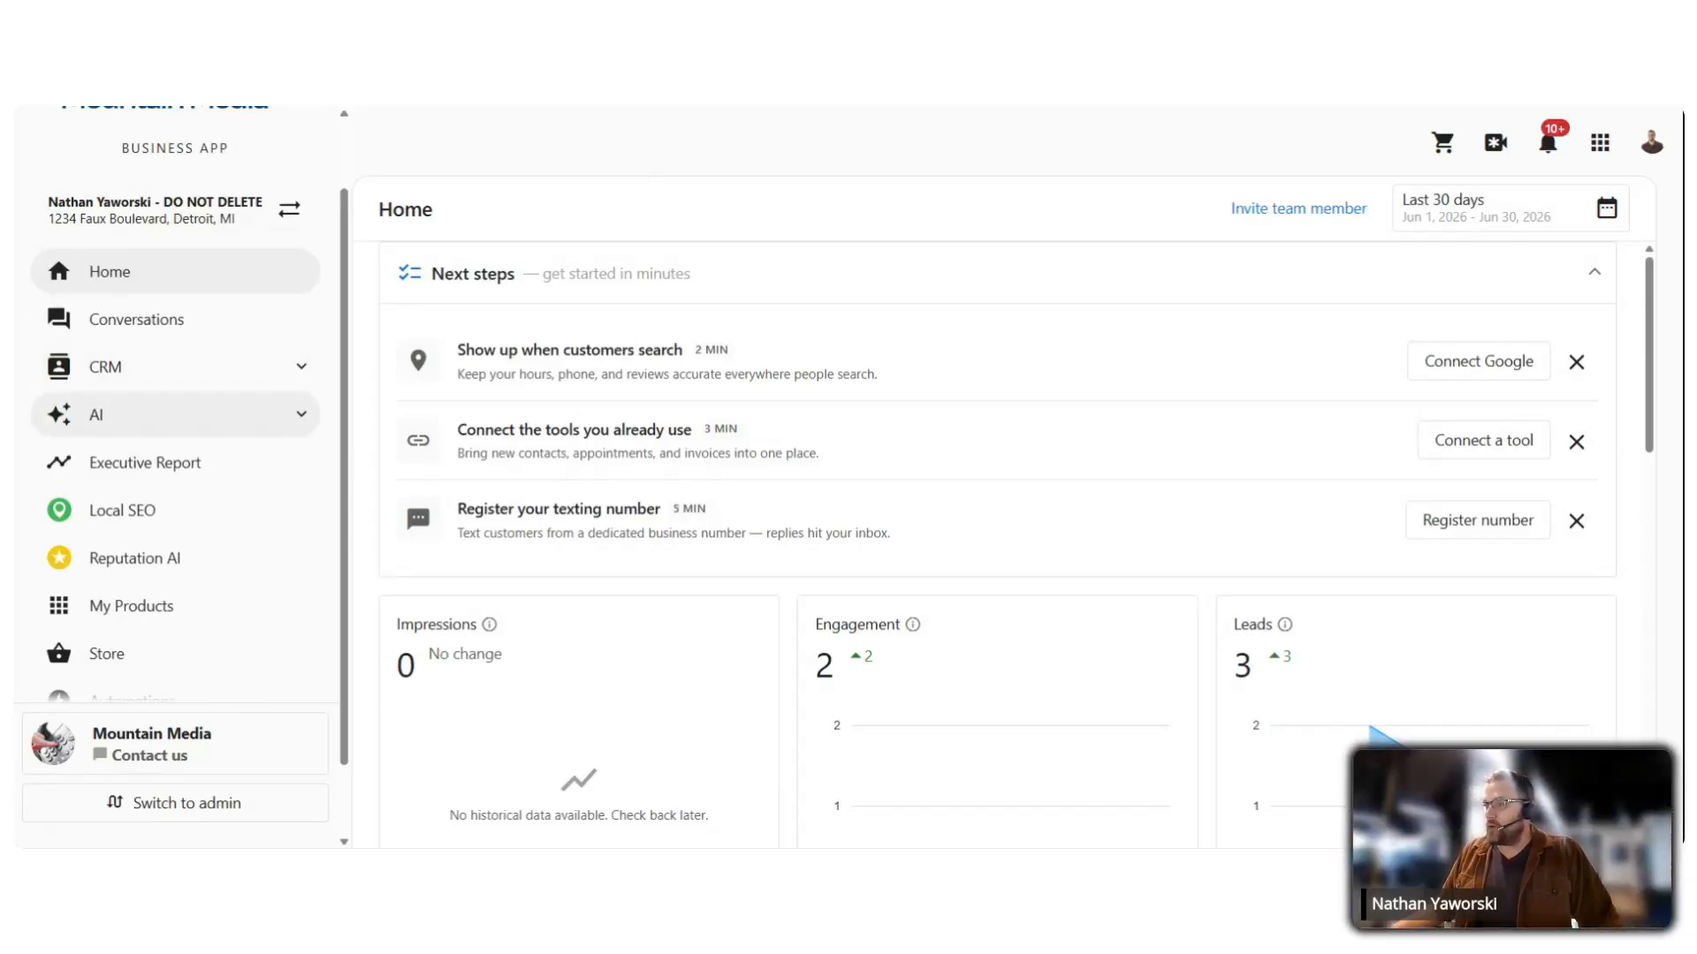
Step: Go to AI > Workforce and browse employee cards like Chat Receptionist, Voice Receptionist and Steve
click(102, 422)
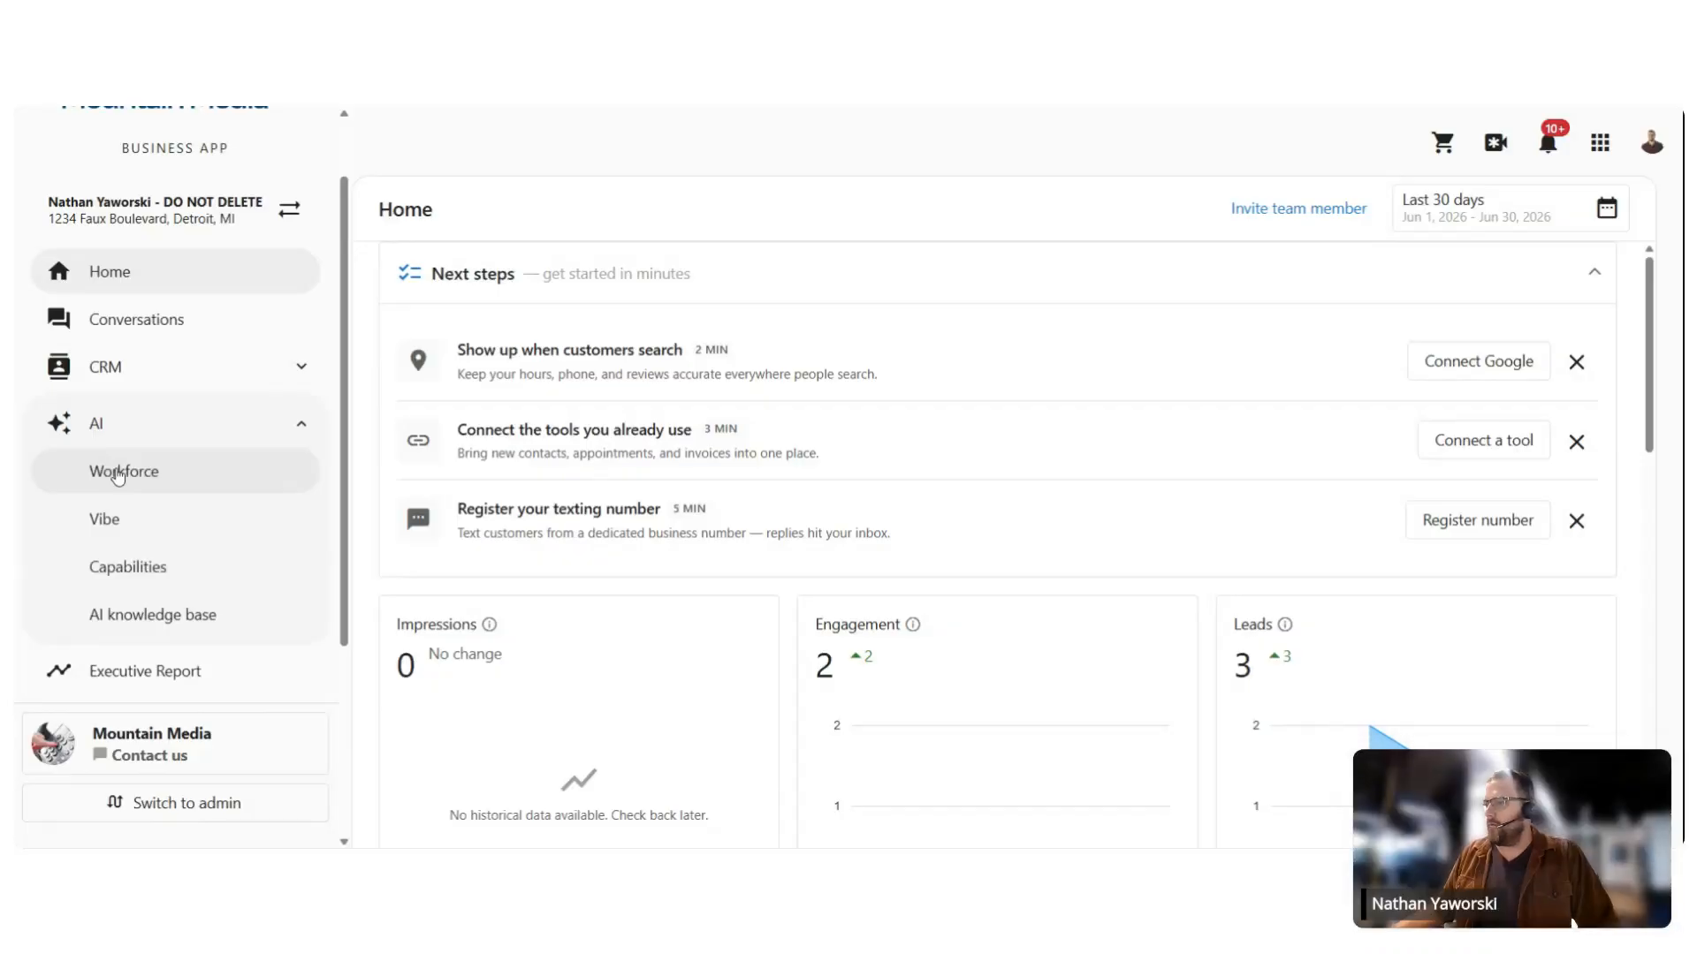
click(119, 474)
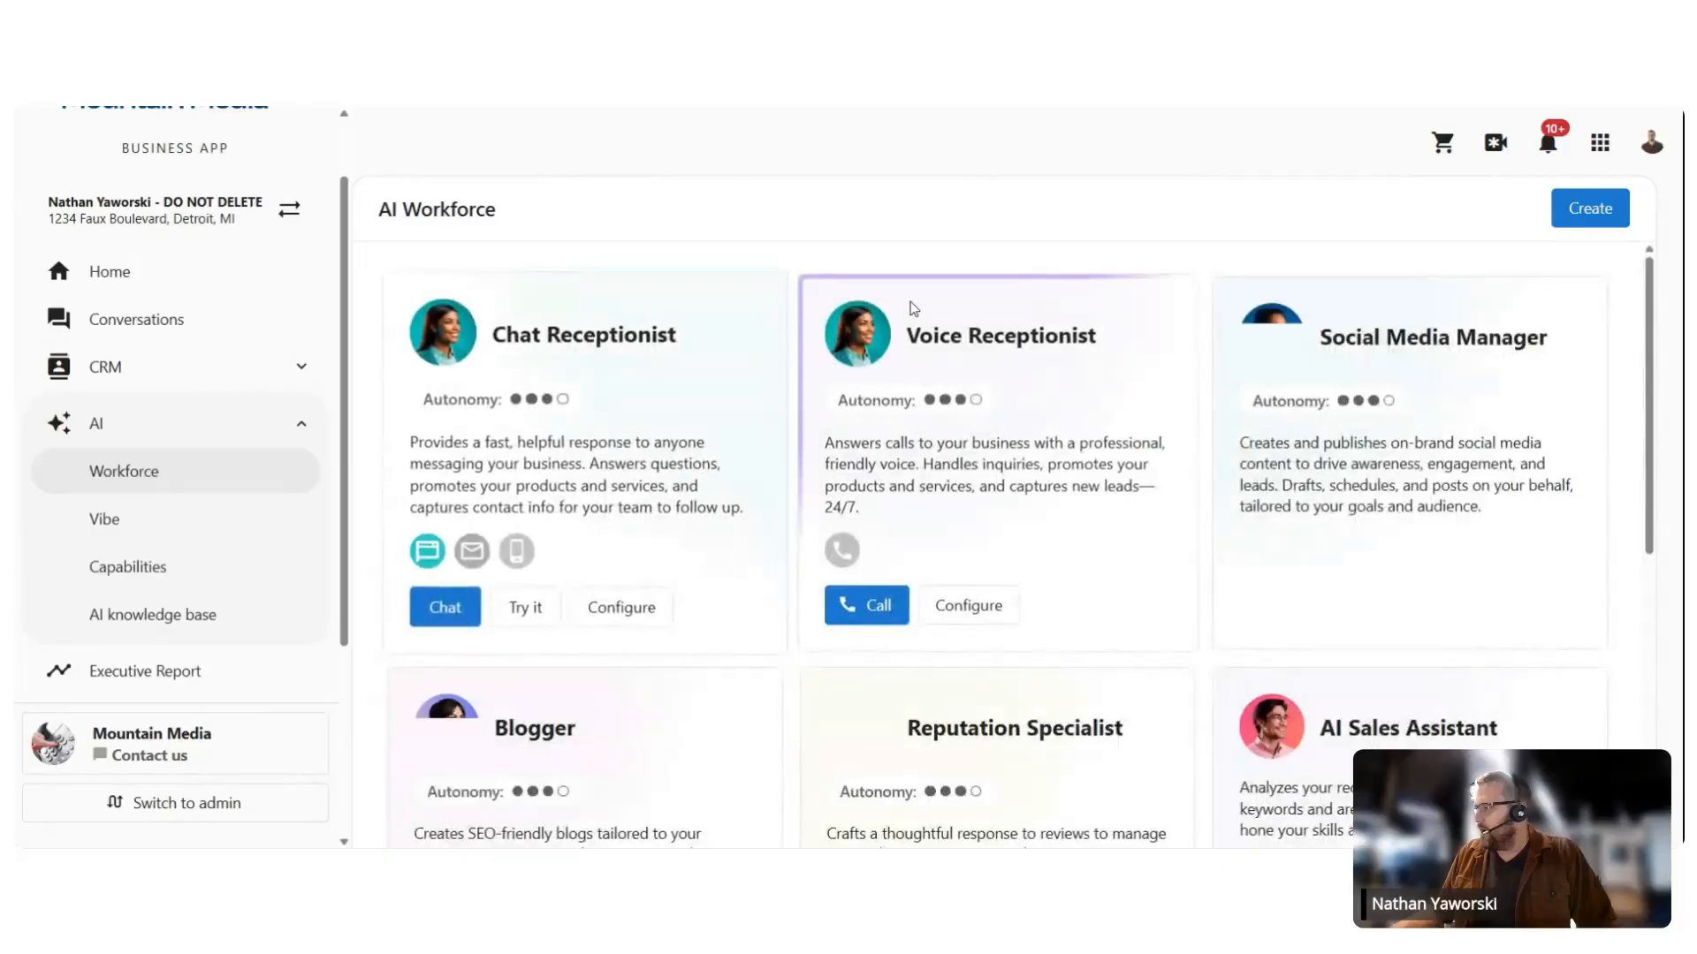
scroll(915, 314, down, 6)
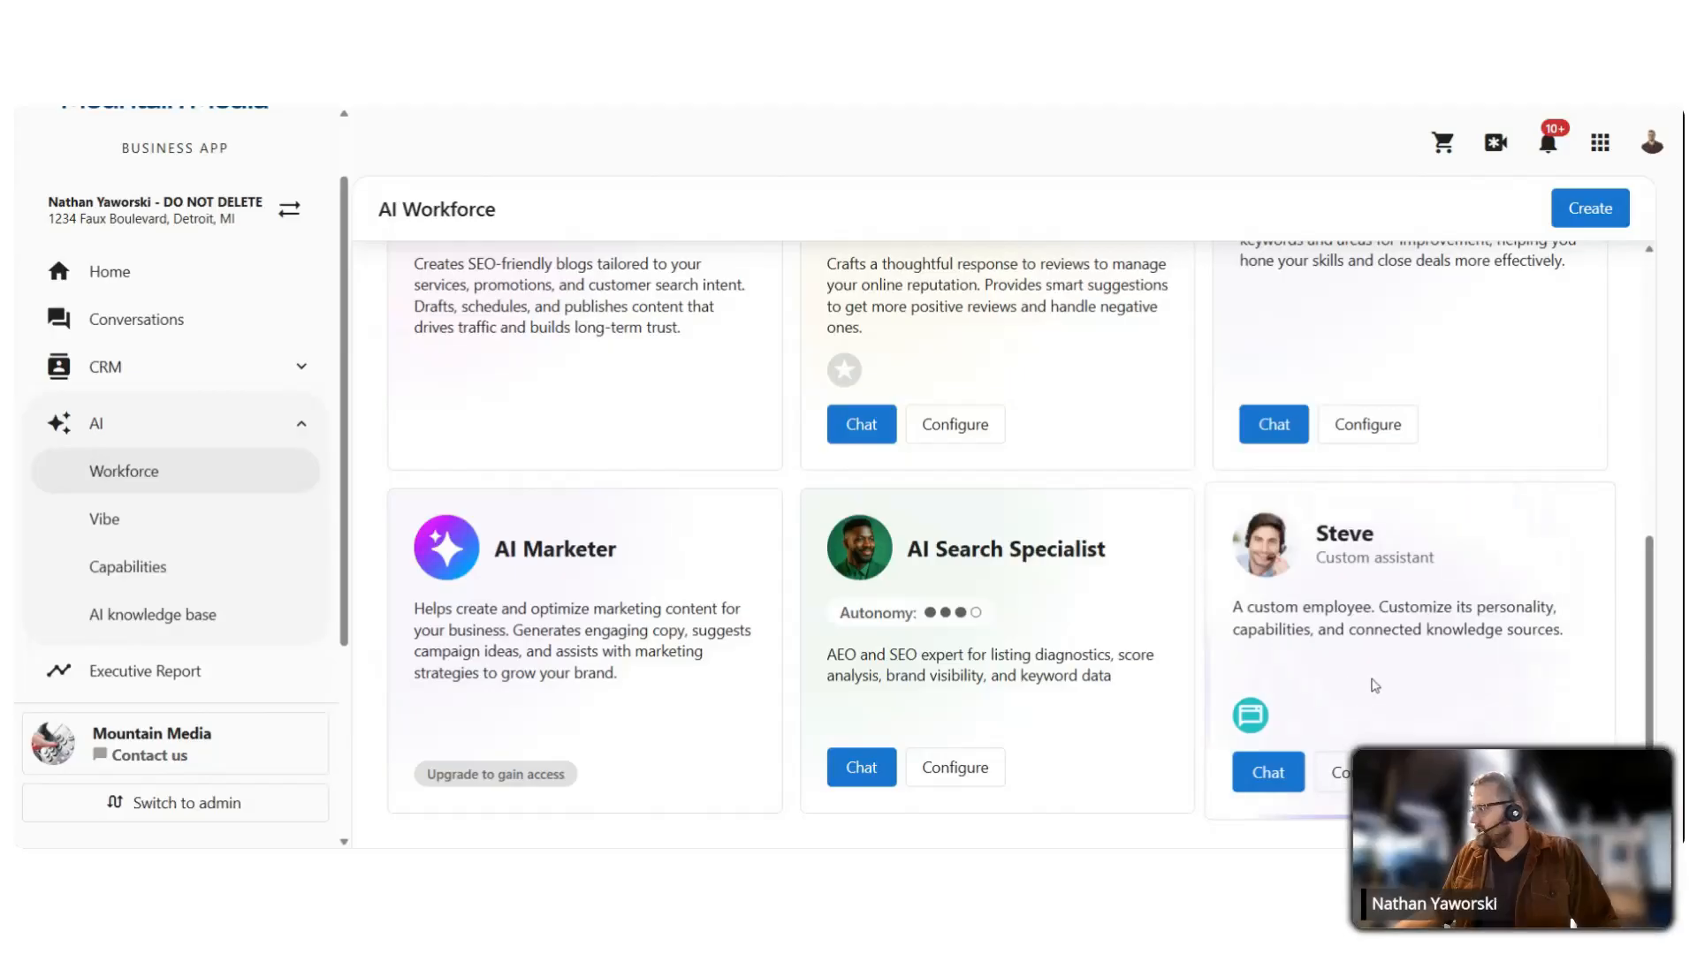
scroll(1375, 686, up, 5)
scroll(1387, 588, down, 5)
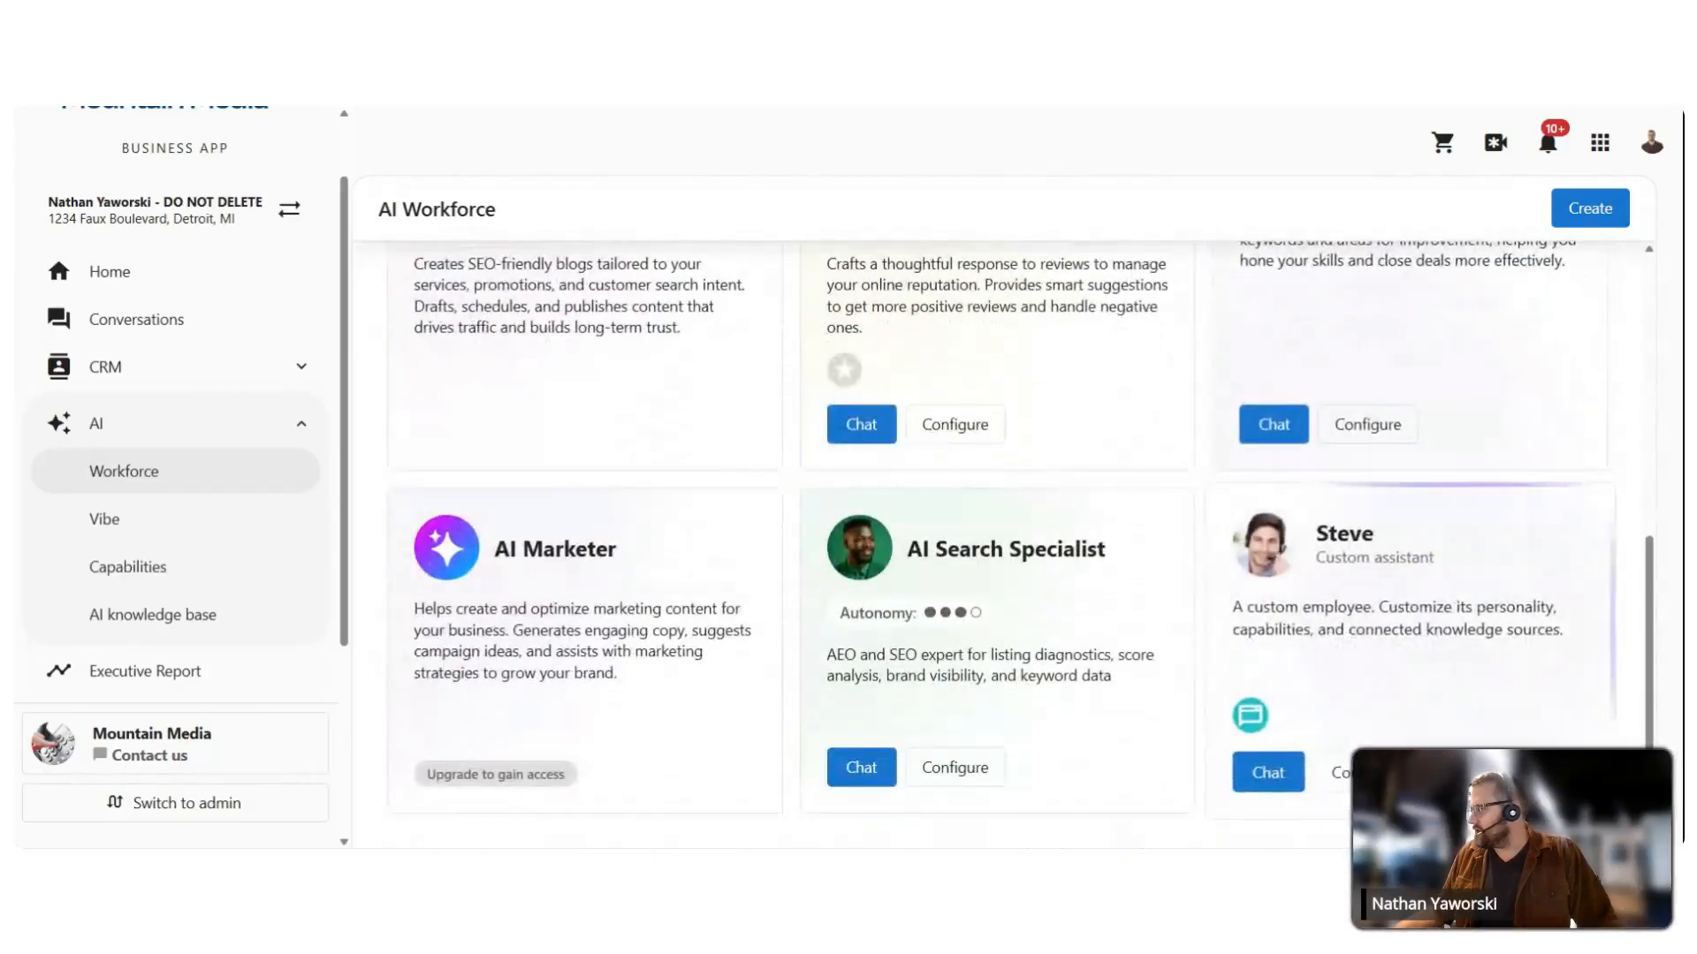
scroll(1438, 681, up, 3)
scroll(1447, 707, up, 4)
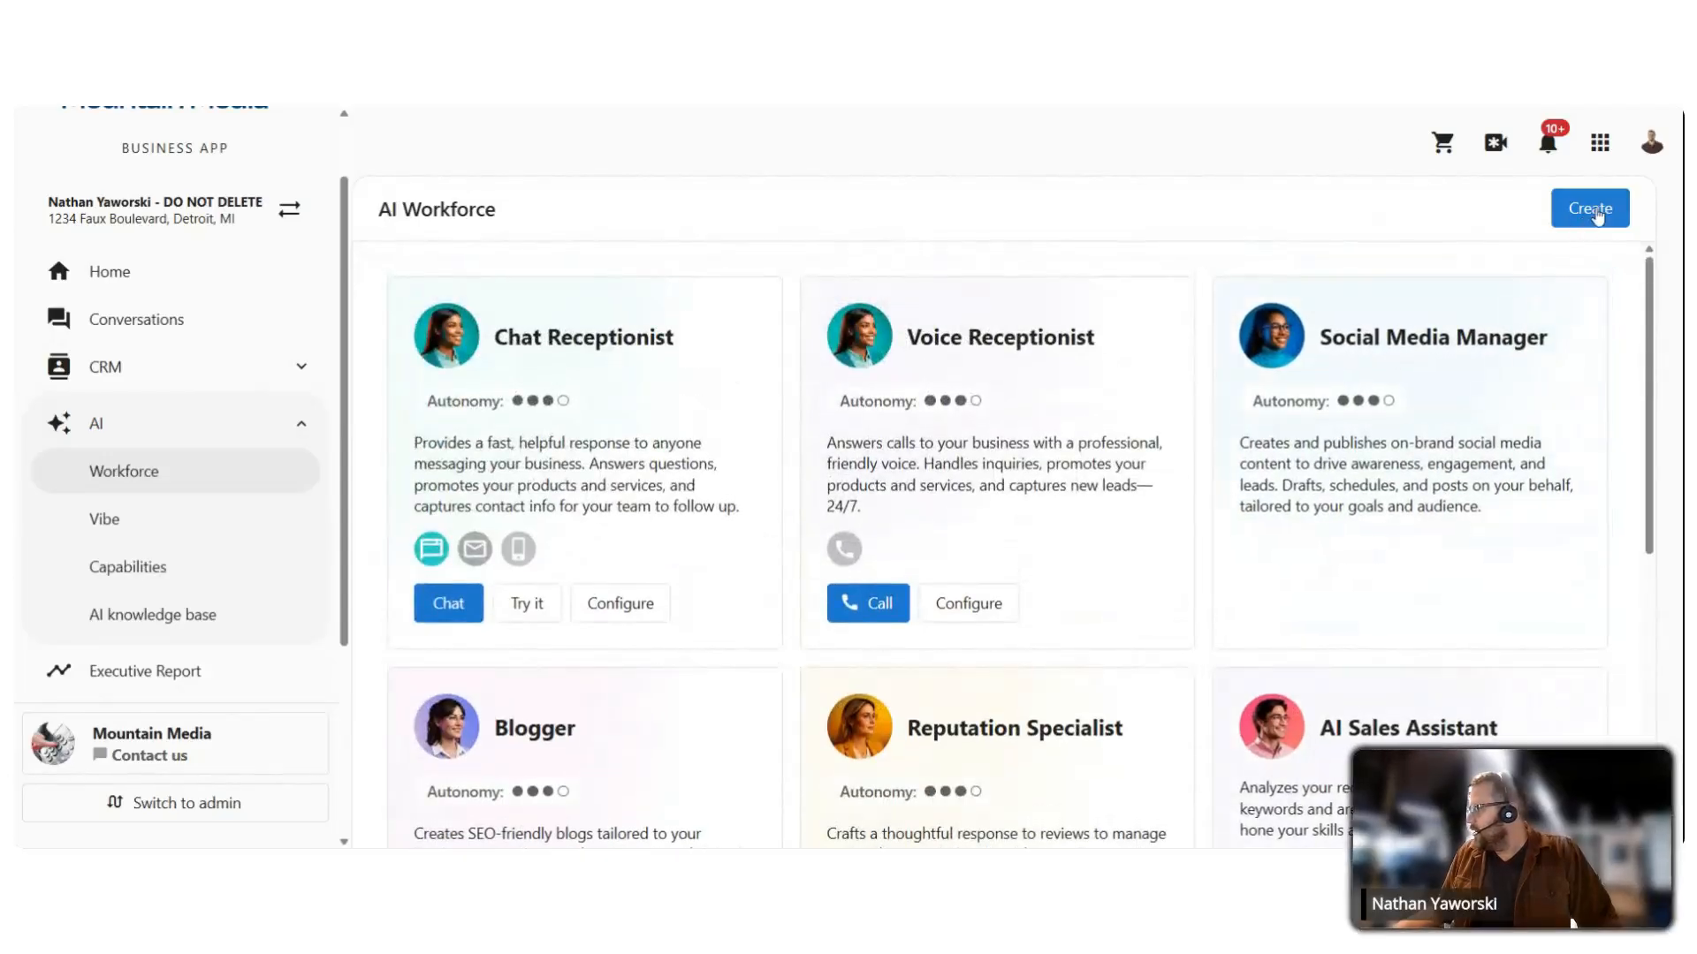
Step: Create a custom employee, renaming 'Custom Employee' to 'Jeremy' and 'Custom assistant' to 'Data Analyst'
click(1591, 211)
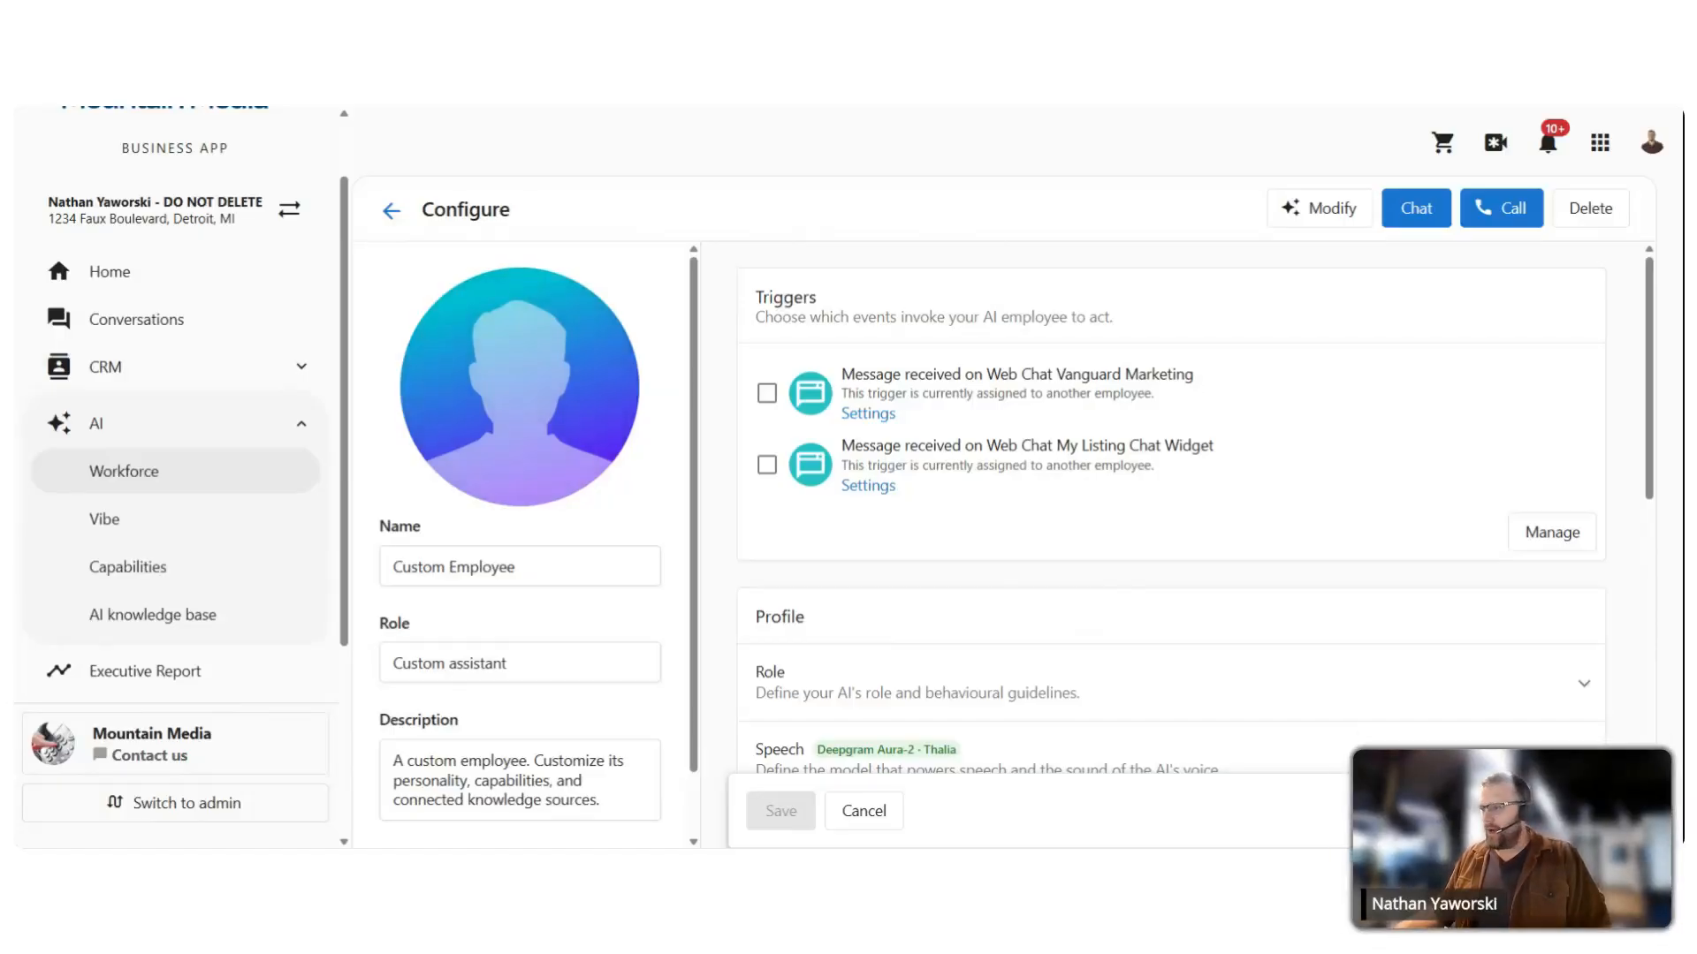
drag(528, 568, 247, 546)
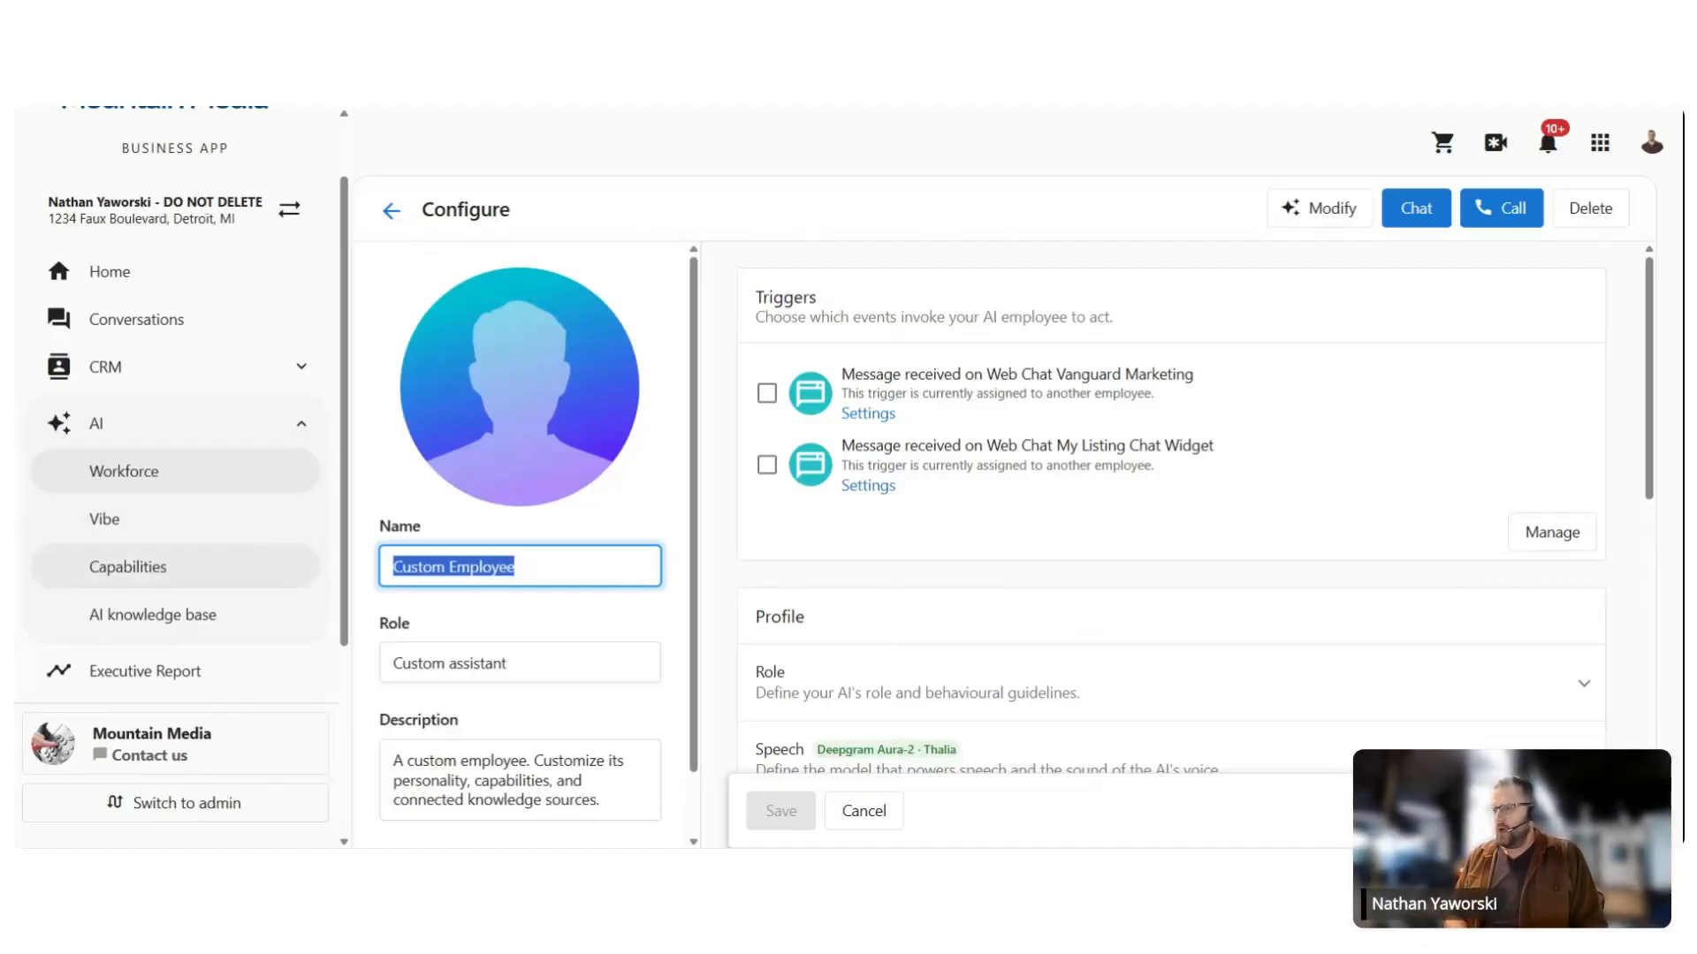
text(Jeremy)
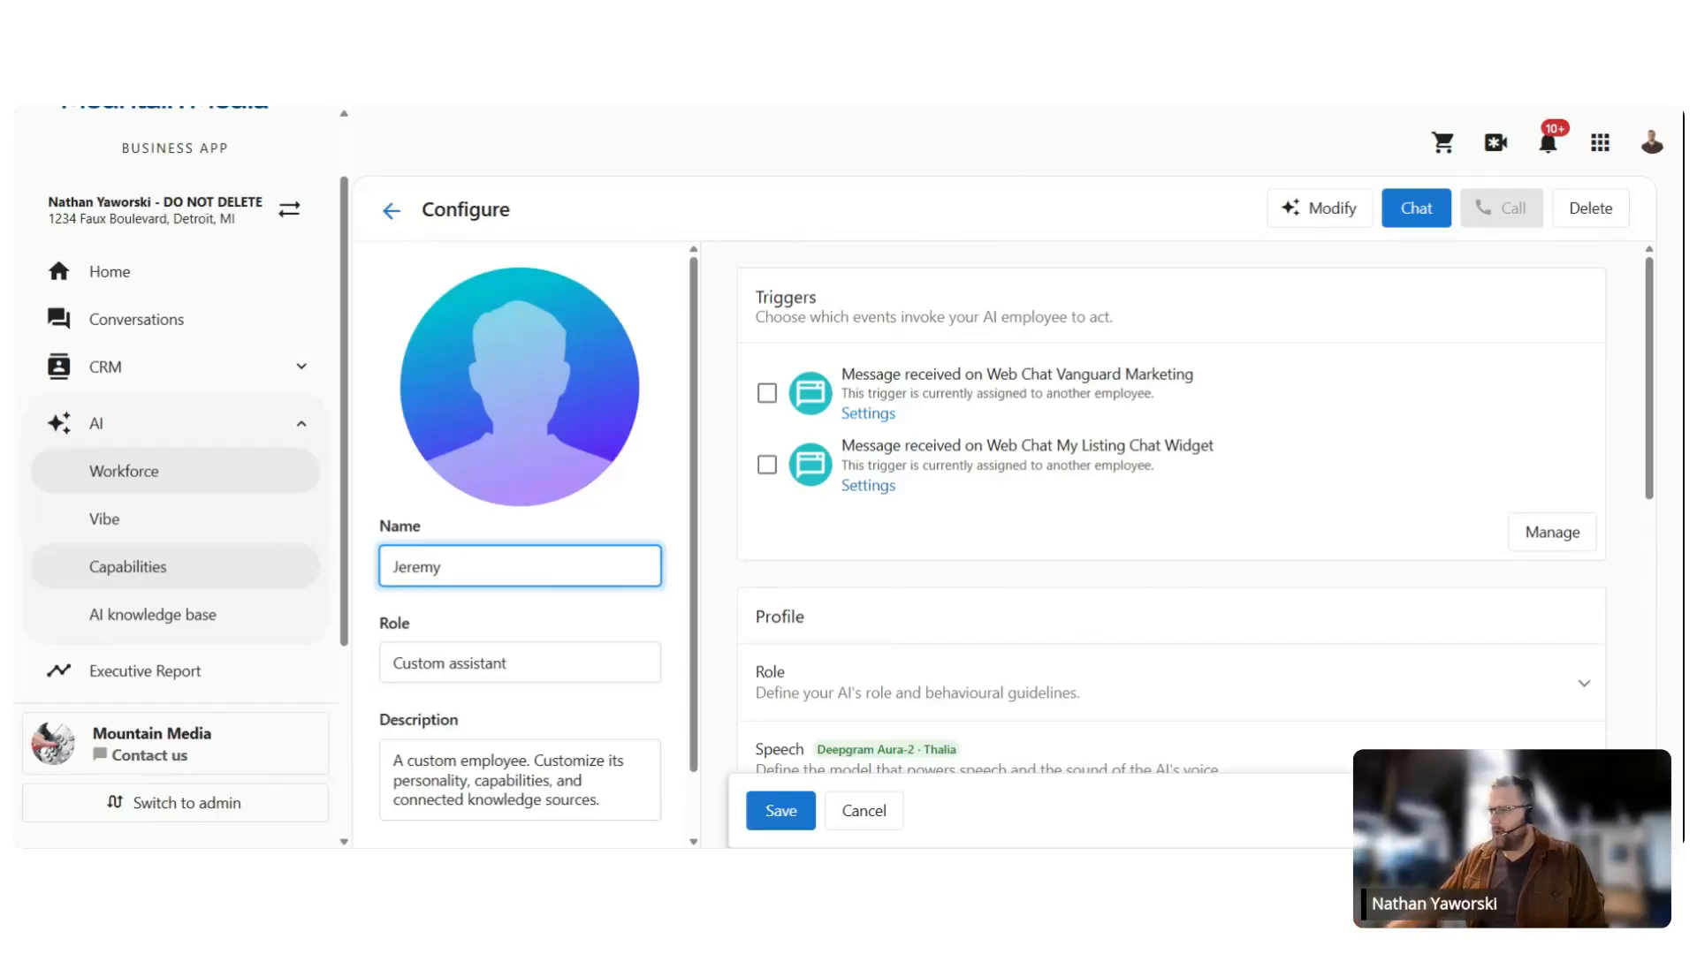
drag(528, 666, 372, 655)
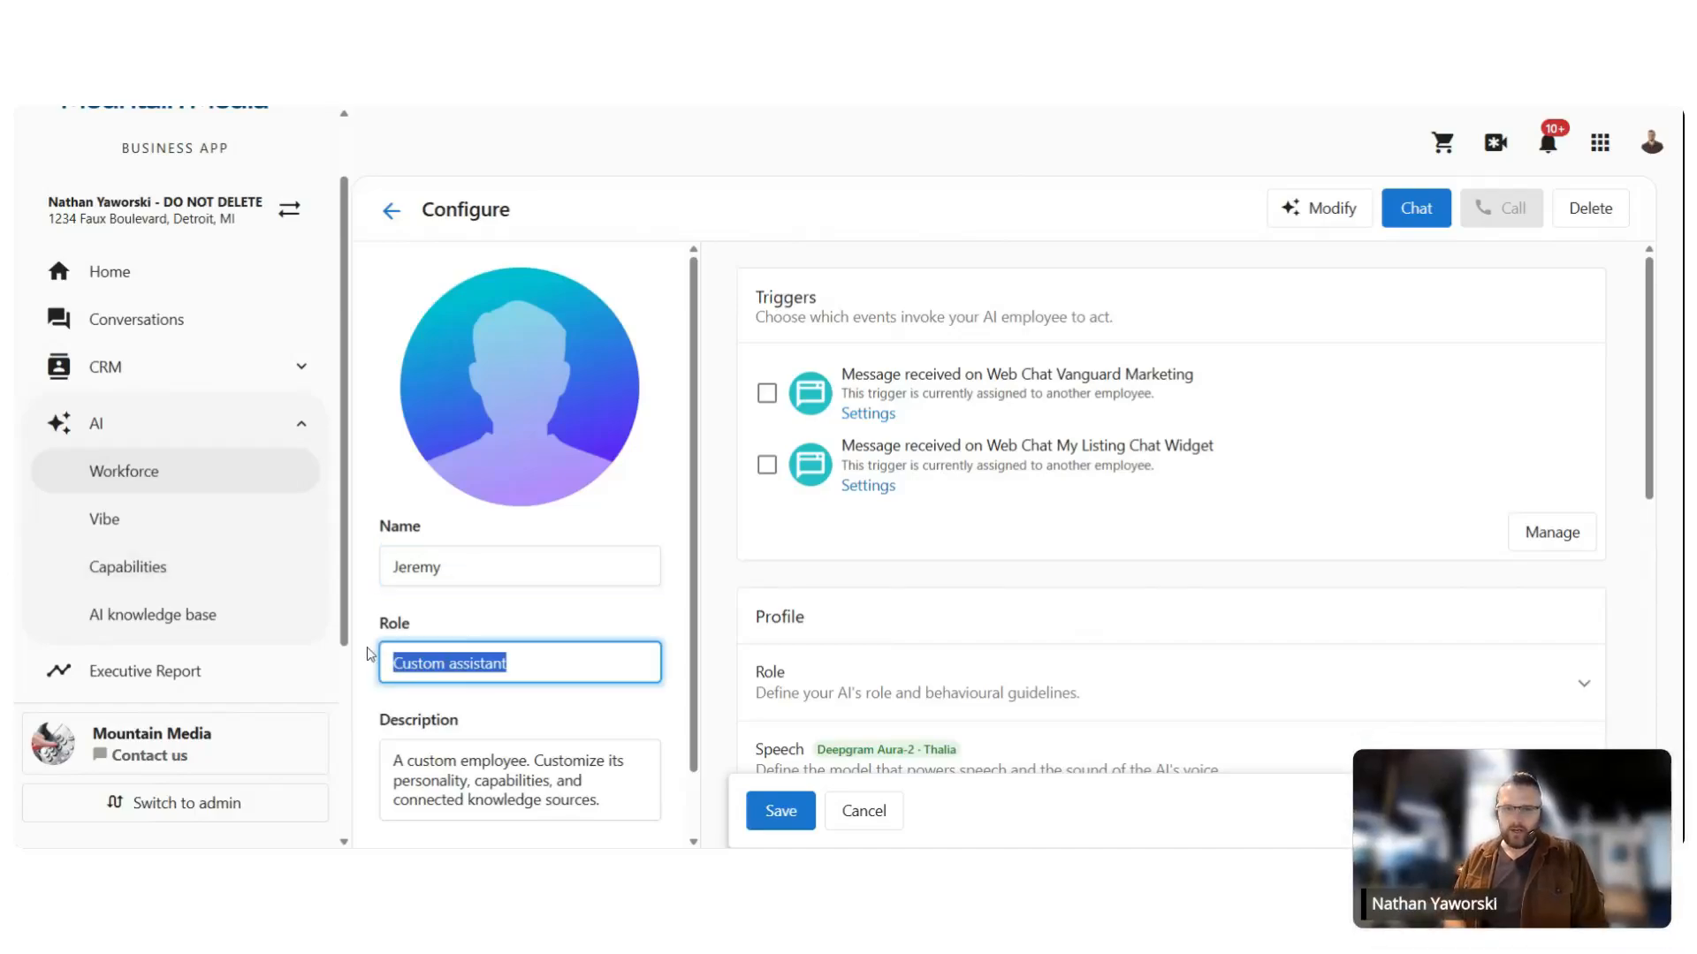
text(Data )
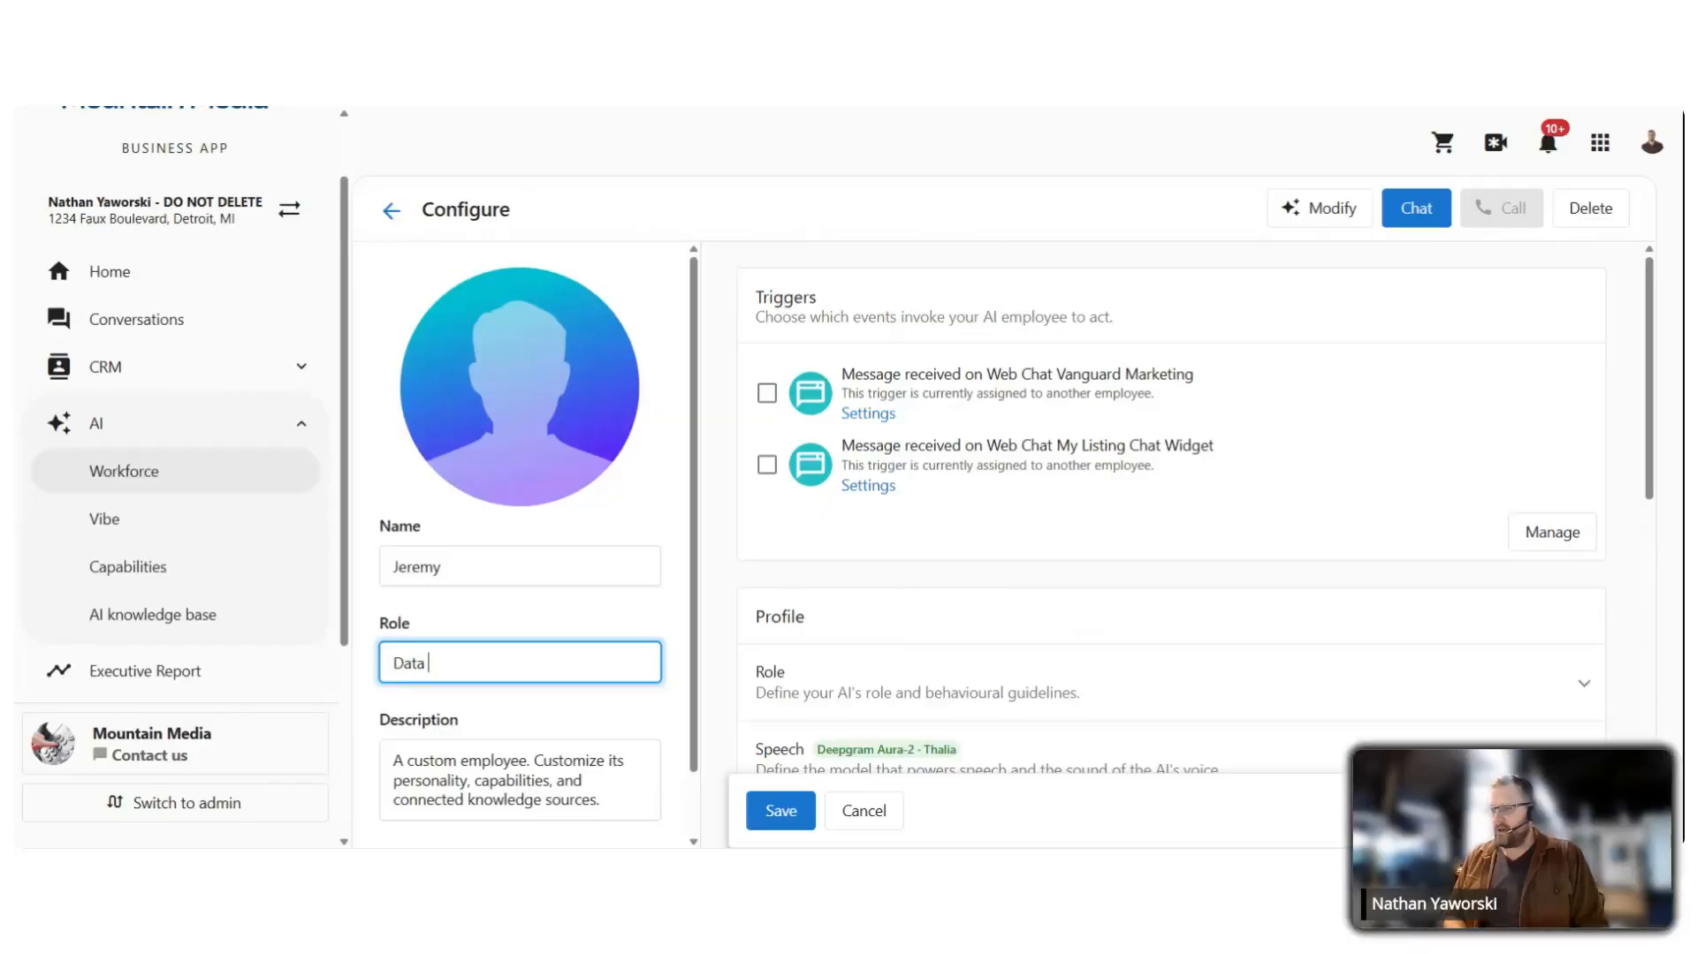
text(Analyst)
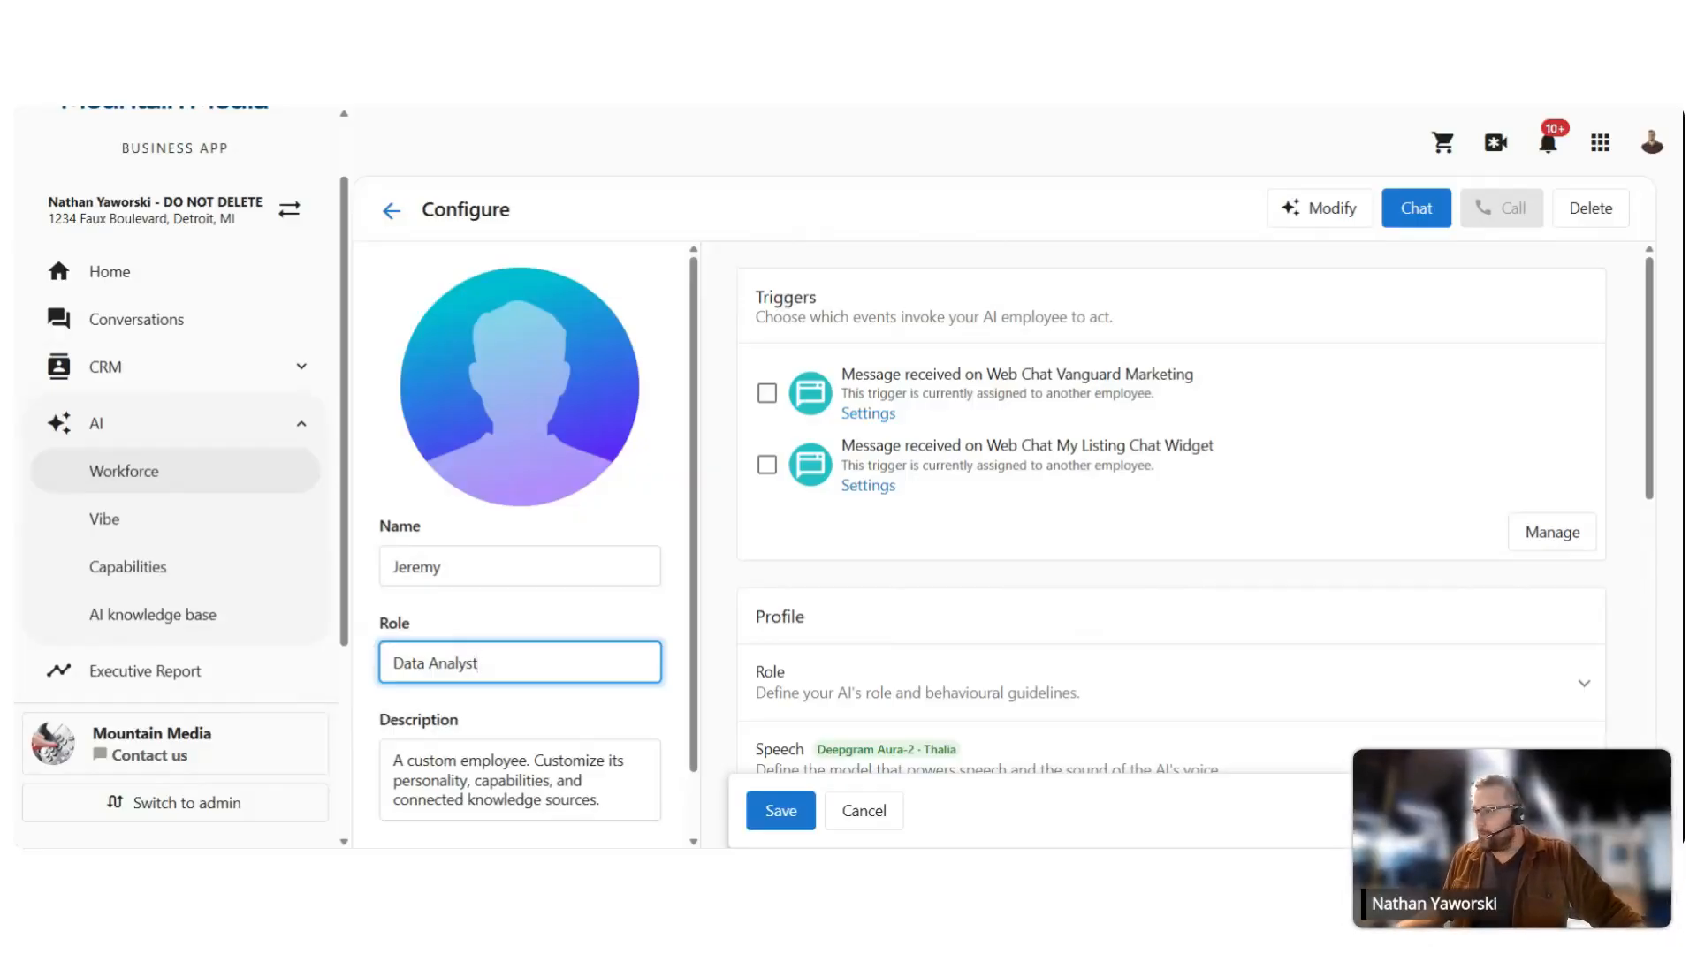
key(Tab)
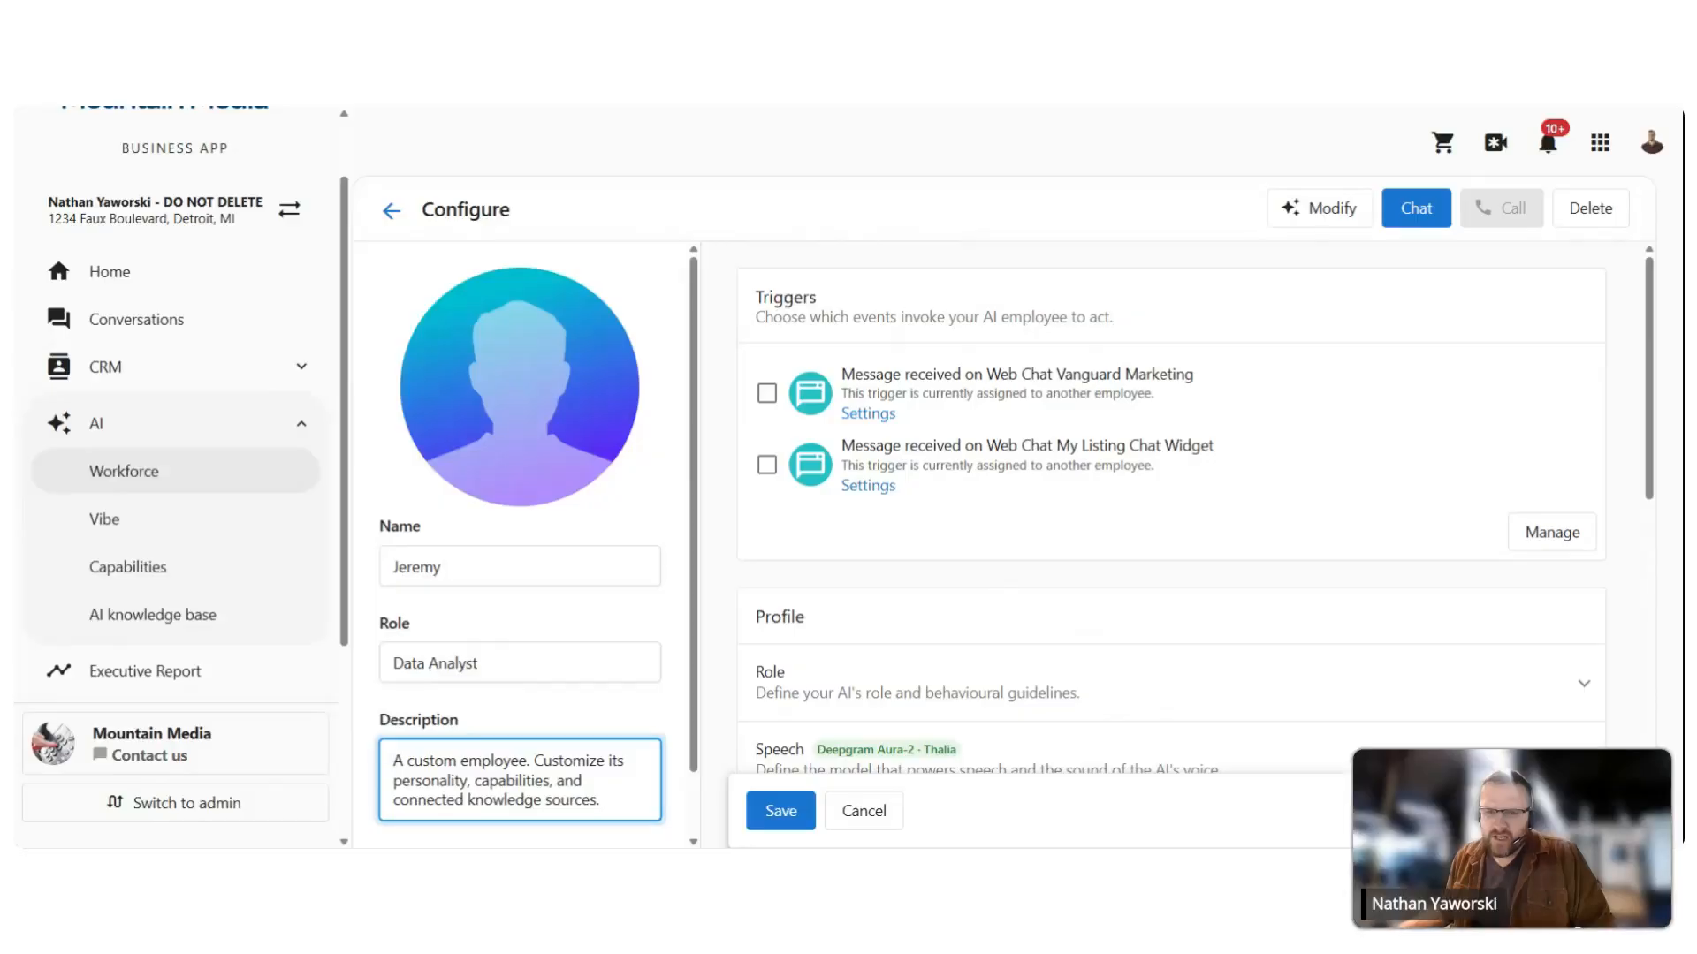
scroll(467, 745, down, 1)
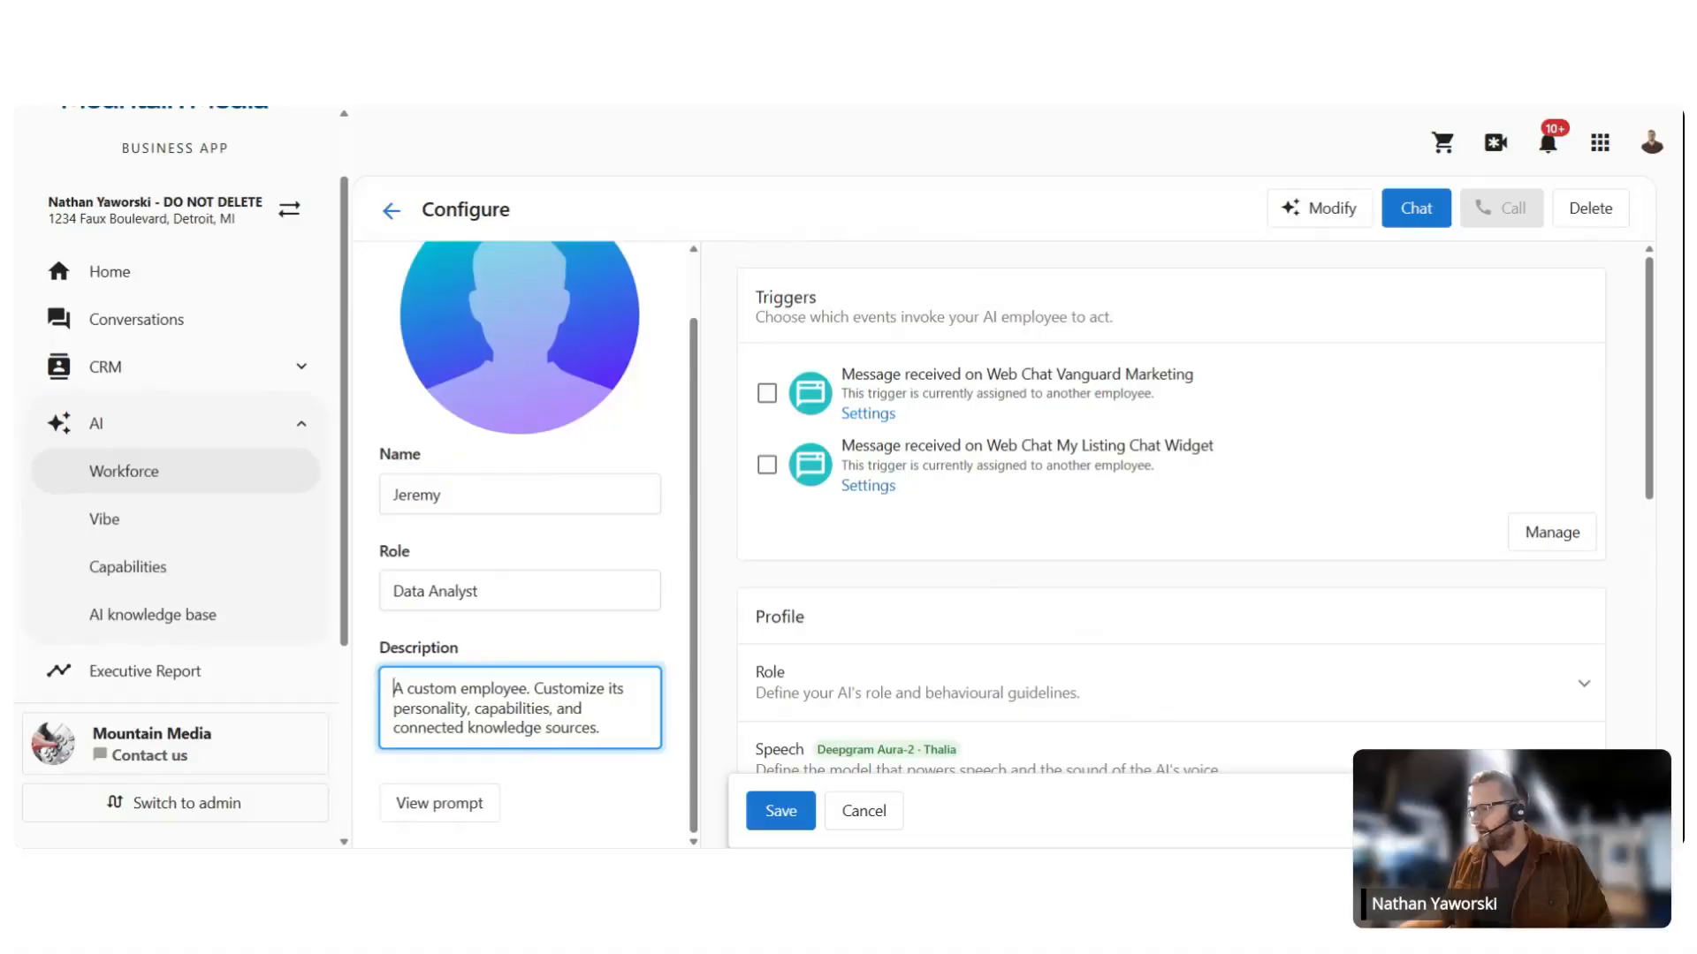
scroll(537, 417, up, 1)
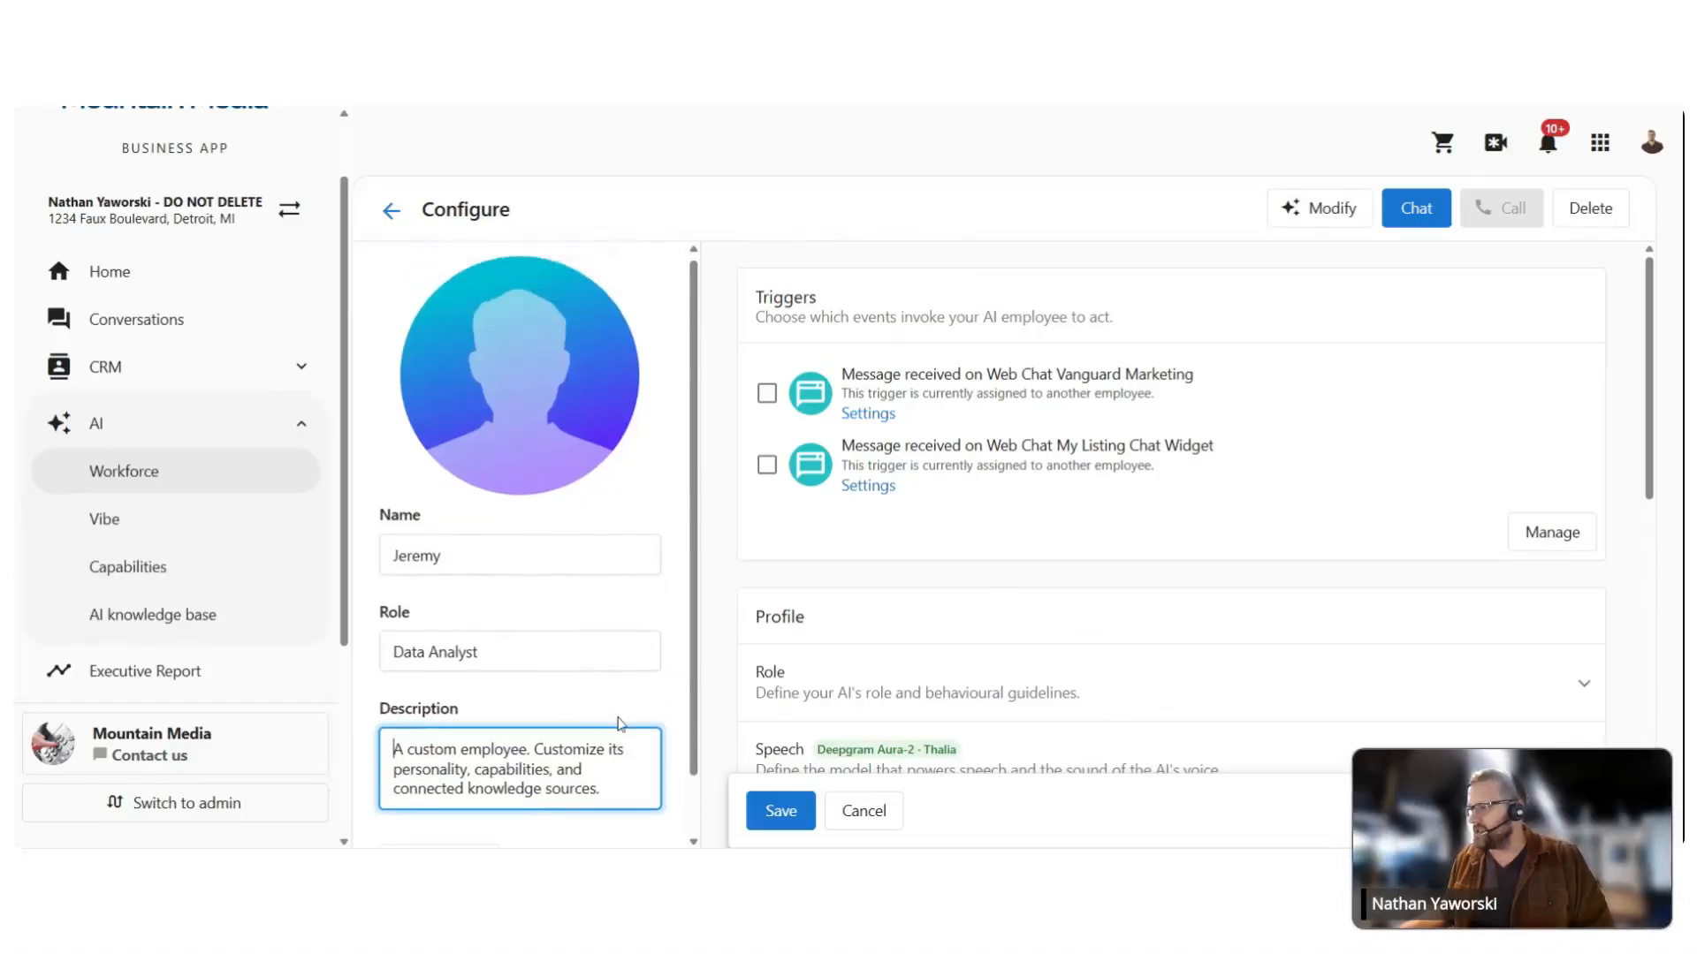
Step: Set Jeremy's avatar to the beluga-with-headphones image from the avatar picker
click(537, 417)
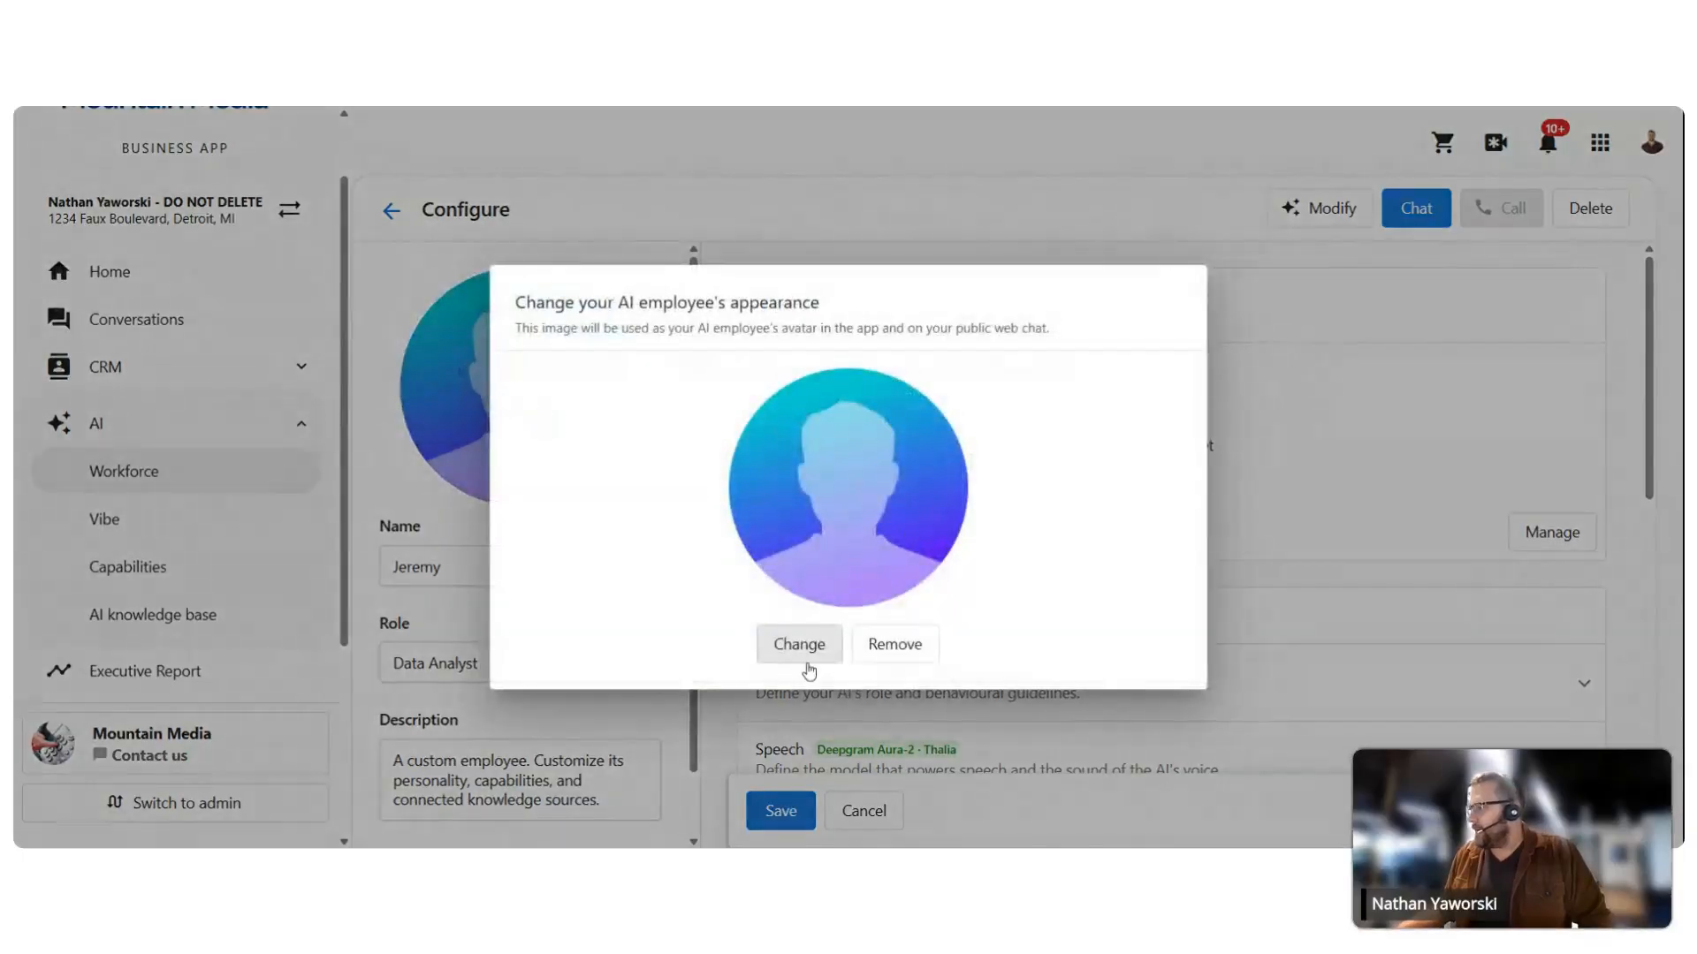
click(801, 652)
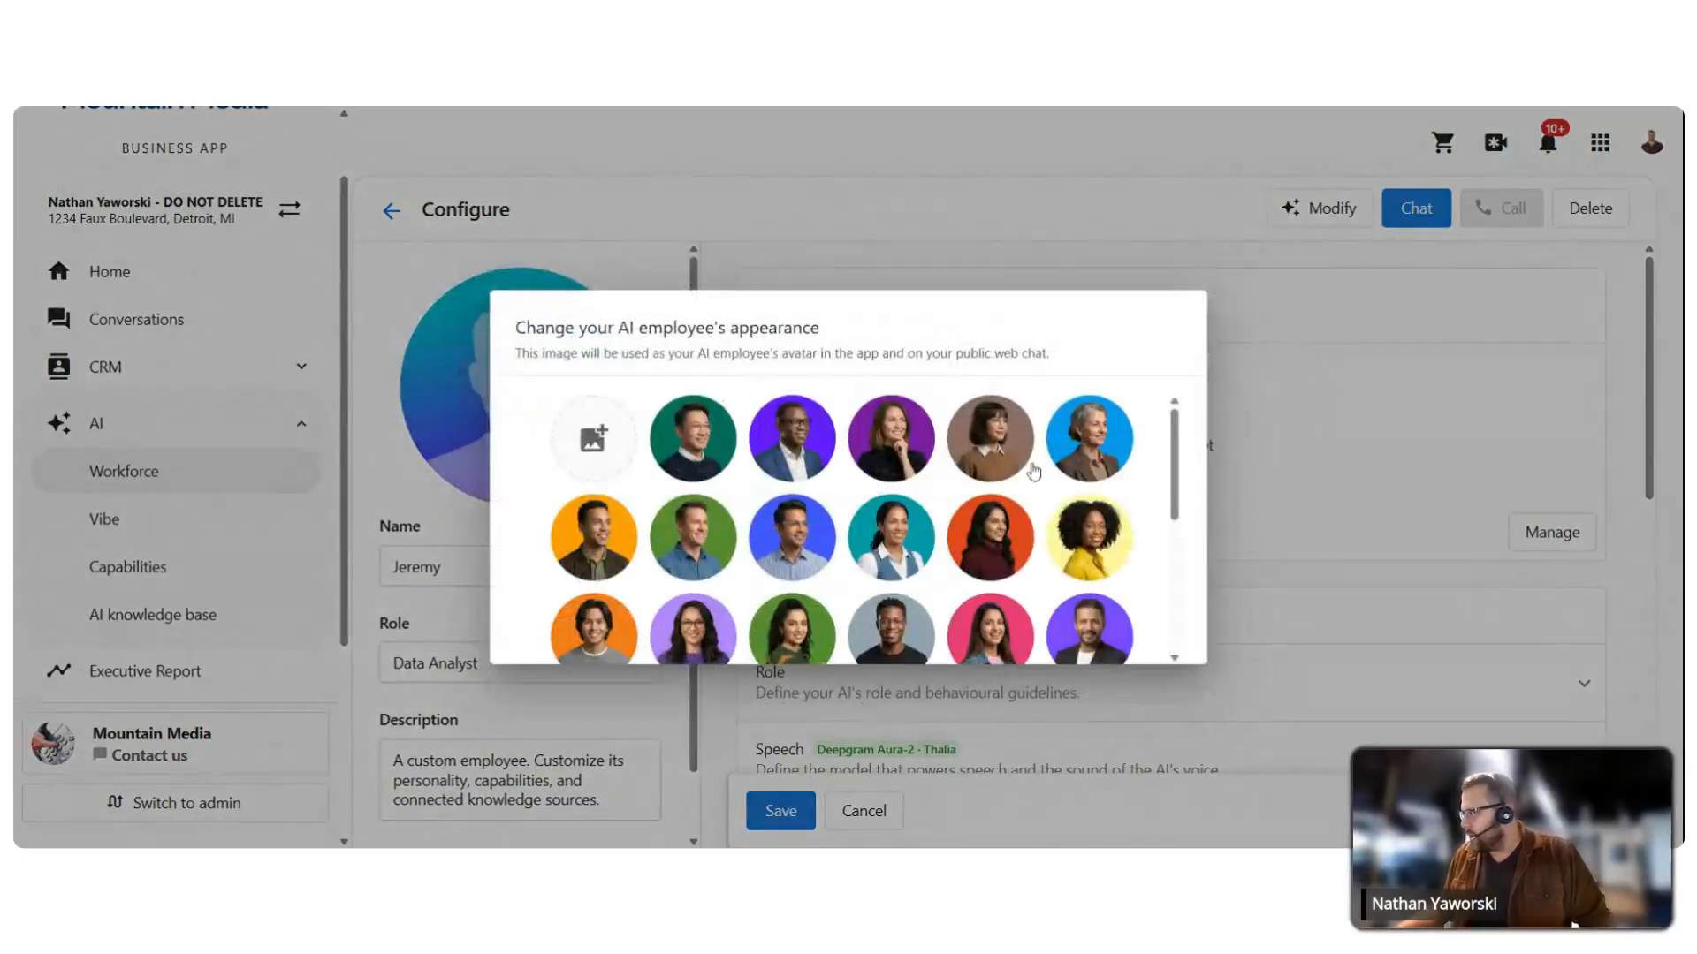
scroll(1042, 427, down, 5)
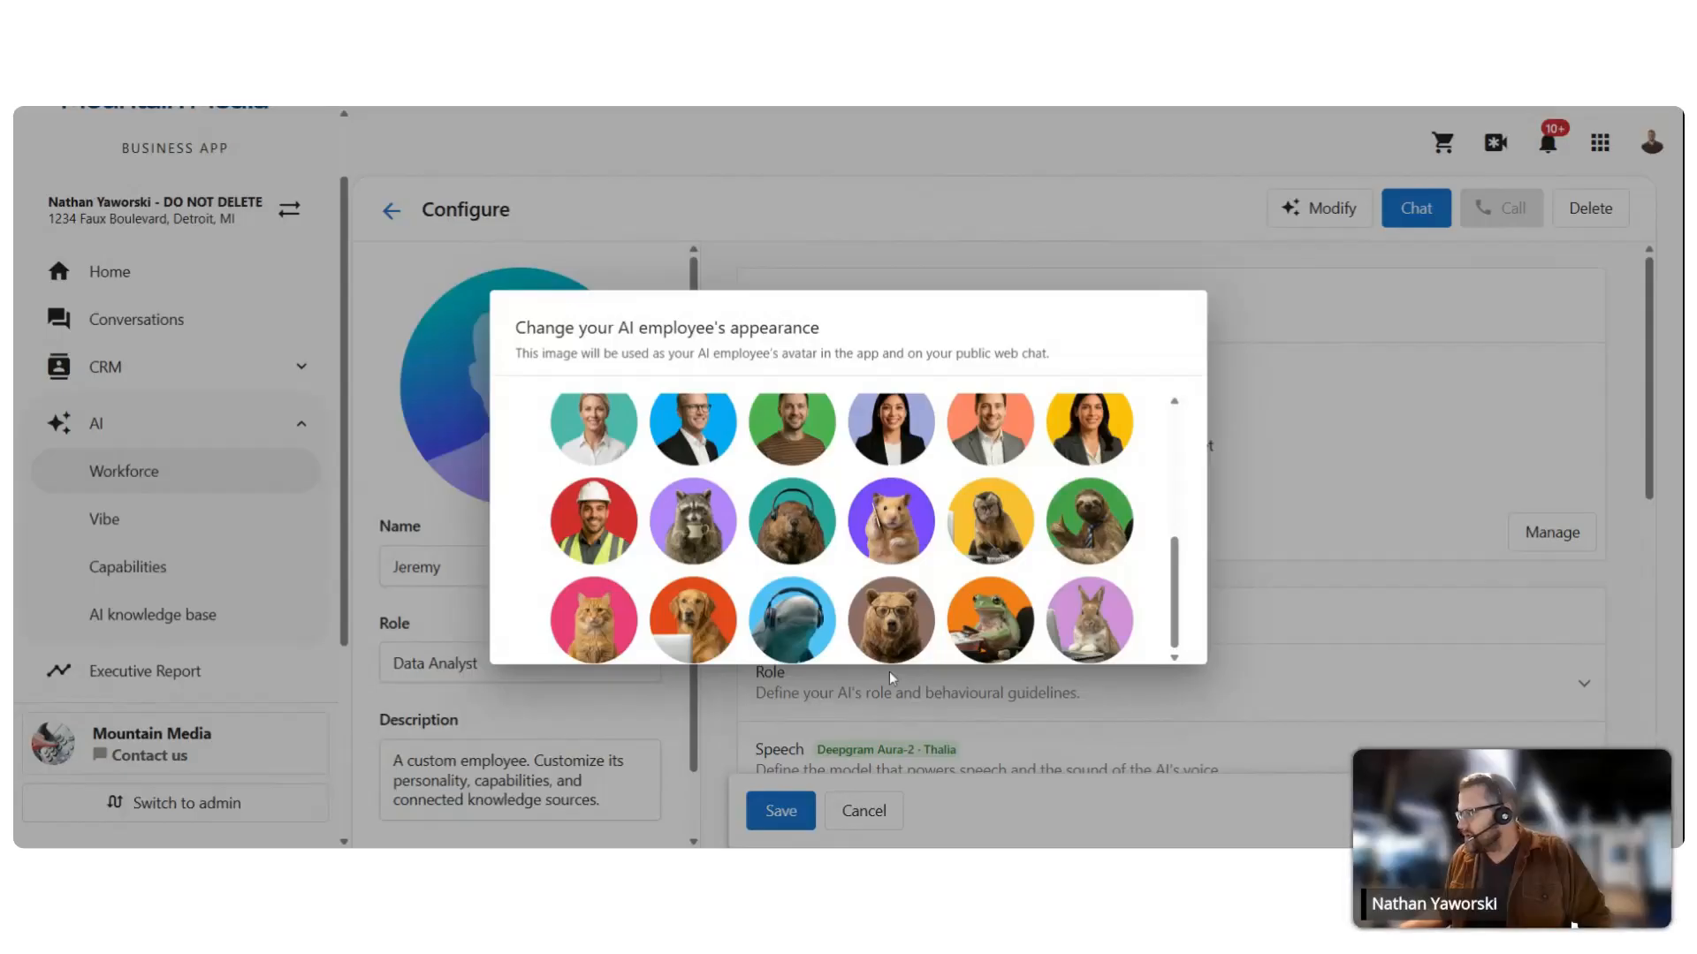
click(798, 629)
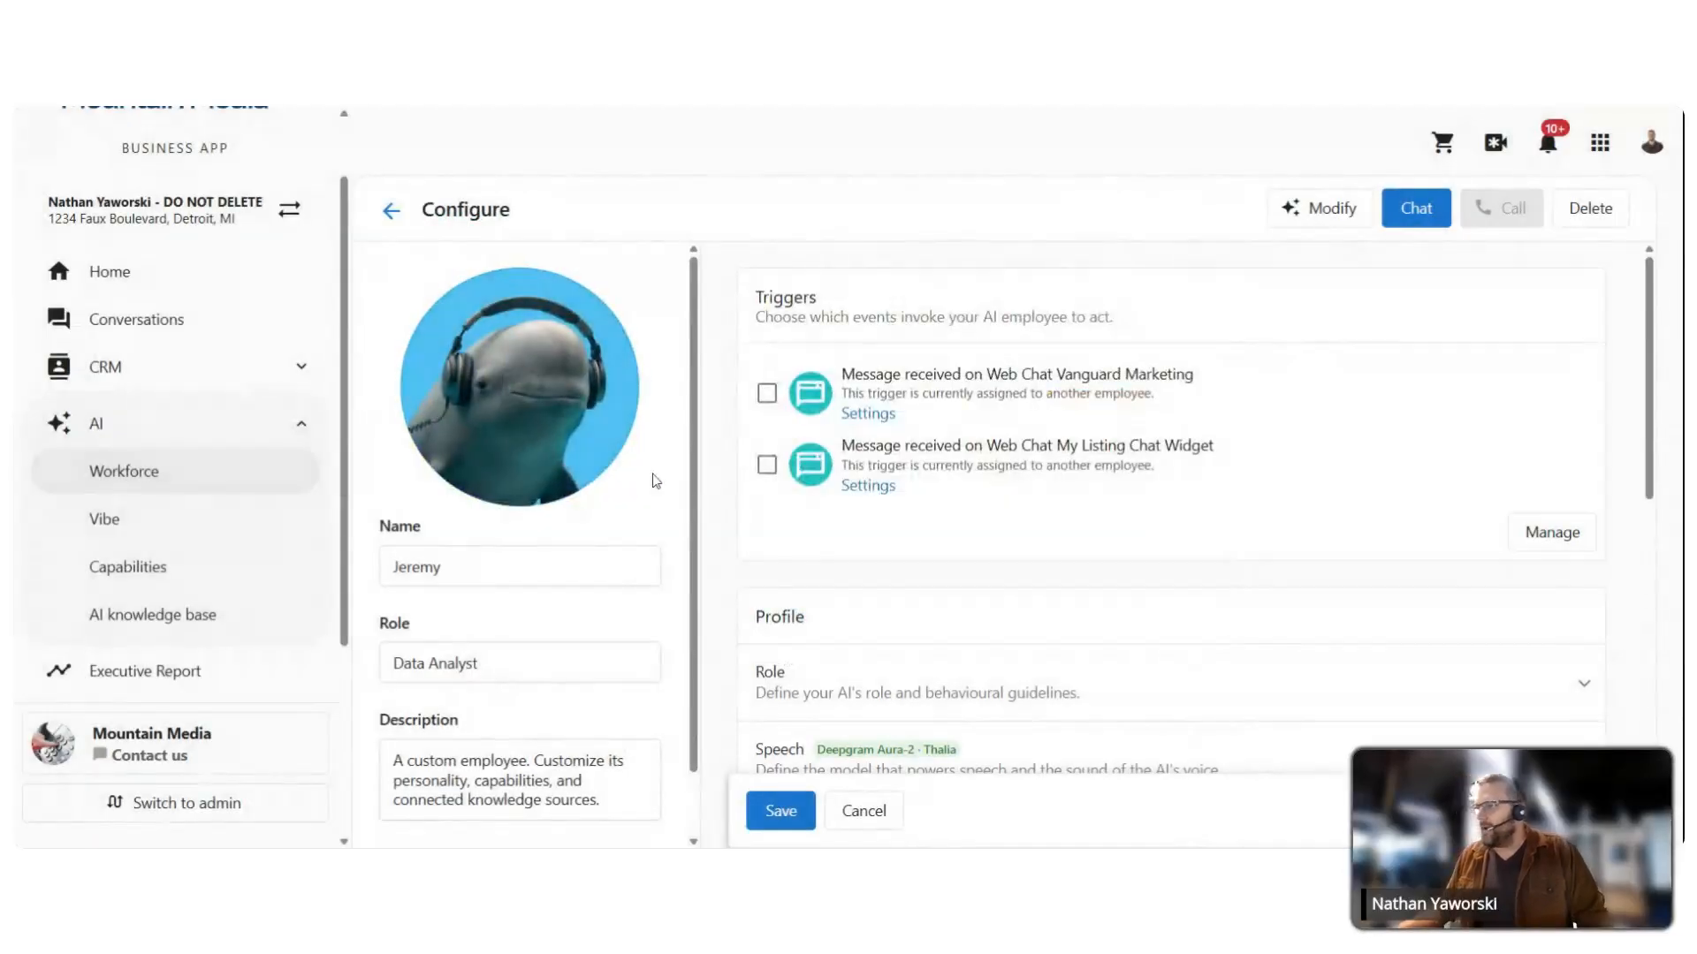
scroll(623, 487, down, 2)
scroll(600, 464, up, 2)
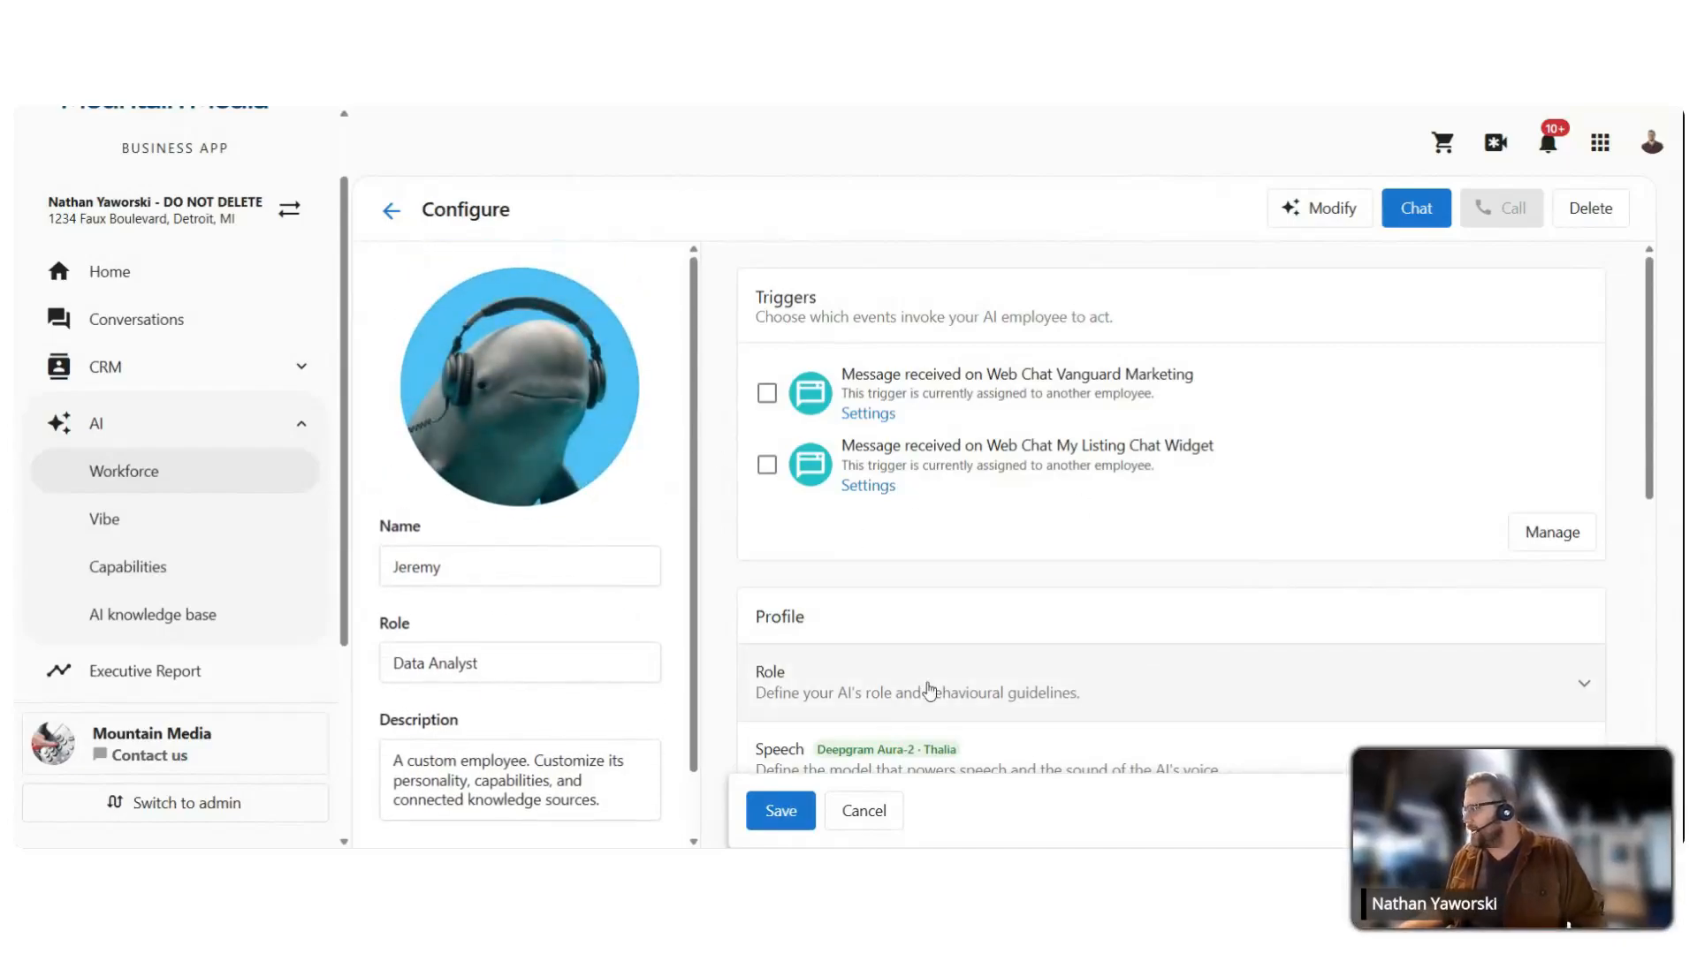
Step: Save Jeremy's name, role and avatar, then expand the Role guidelines under Profile
click(778, 811)
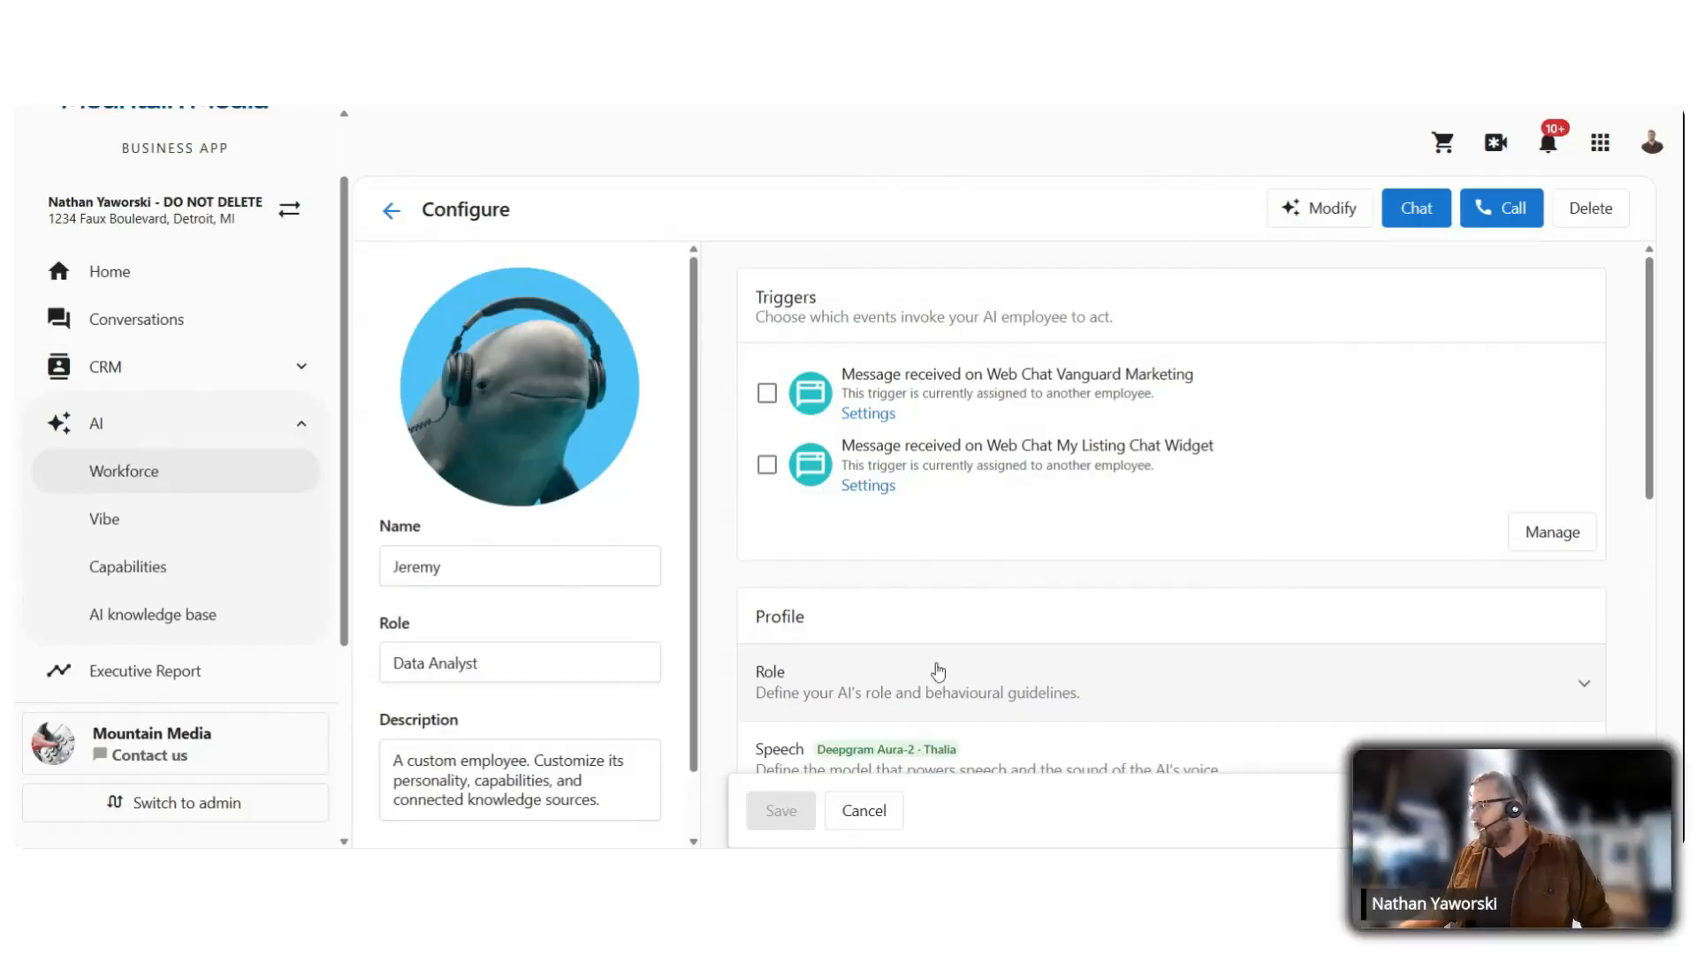
scroll(962, 676, down, 2)
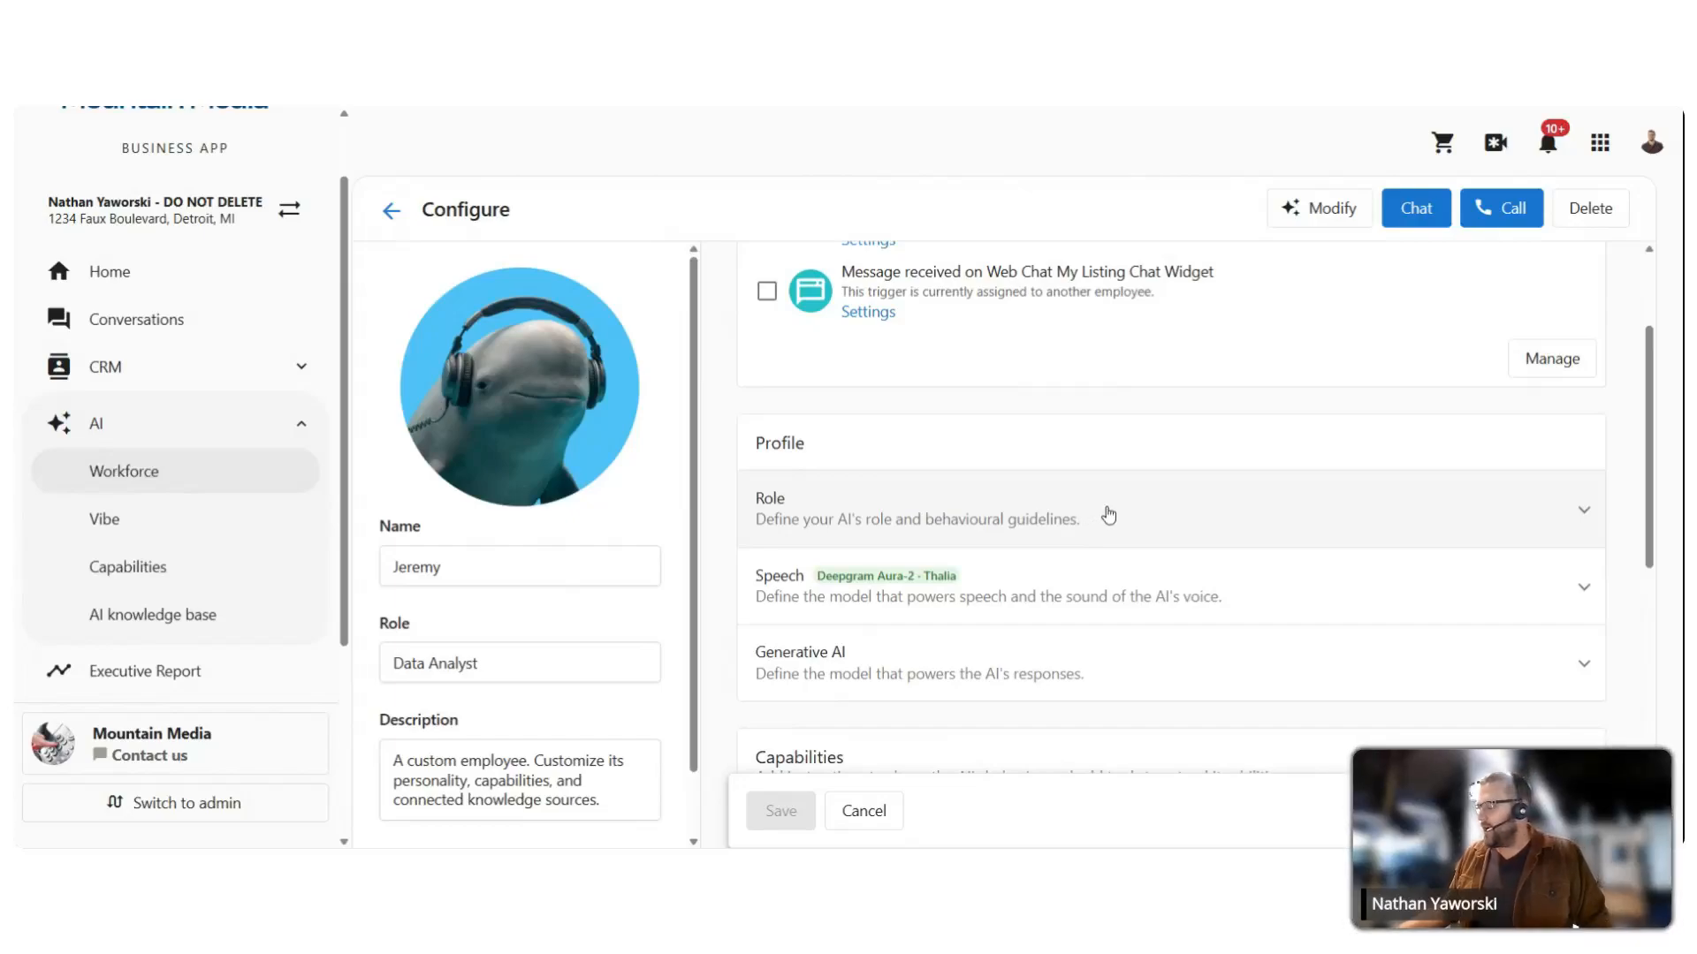
click(1036, 500)
scroll(1001, 369, down, 2)
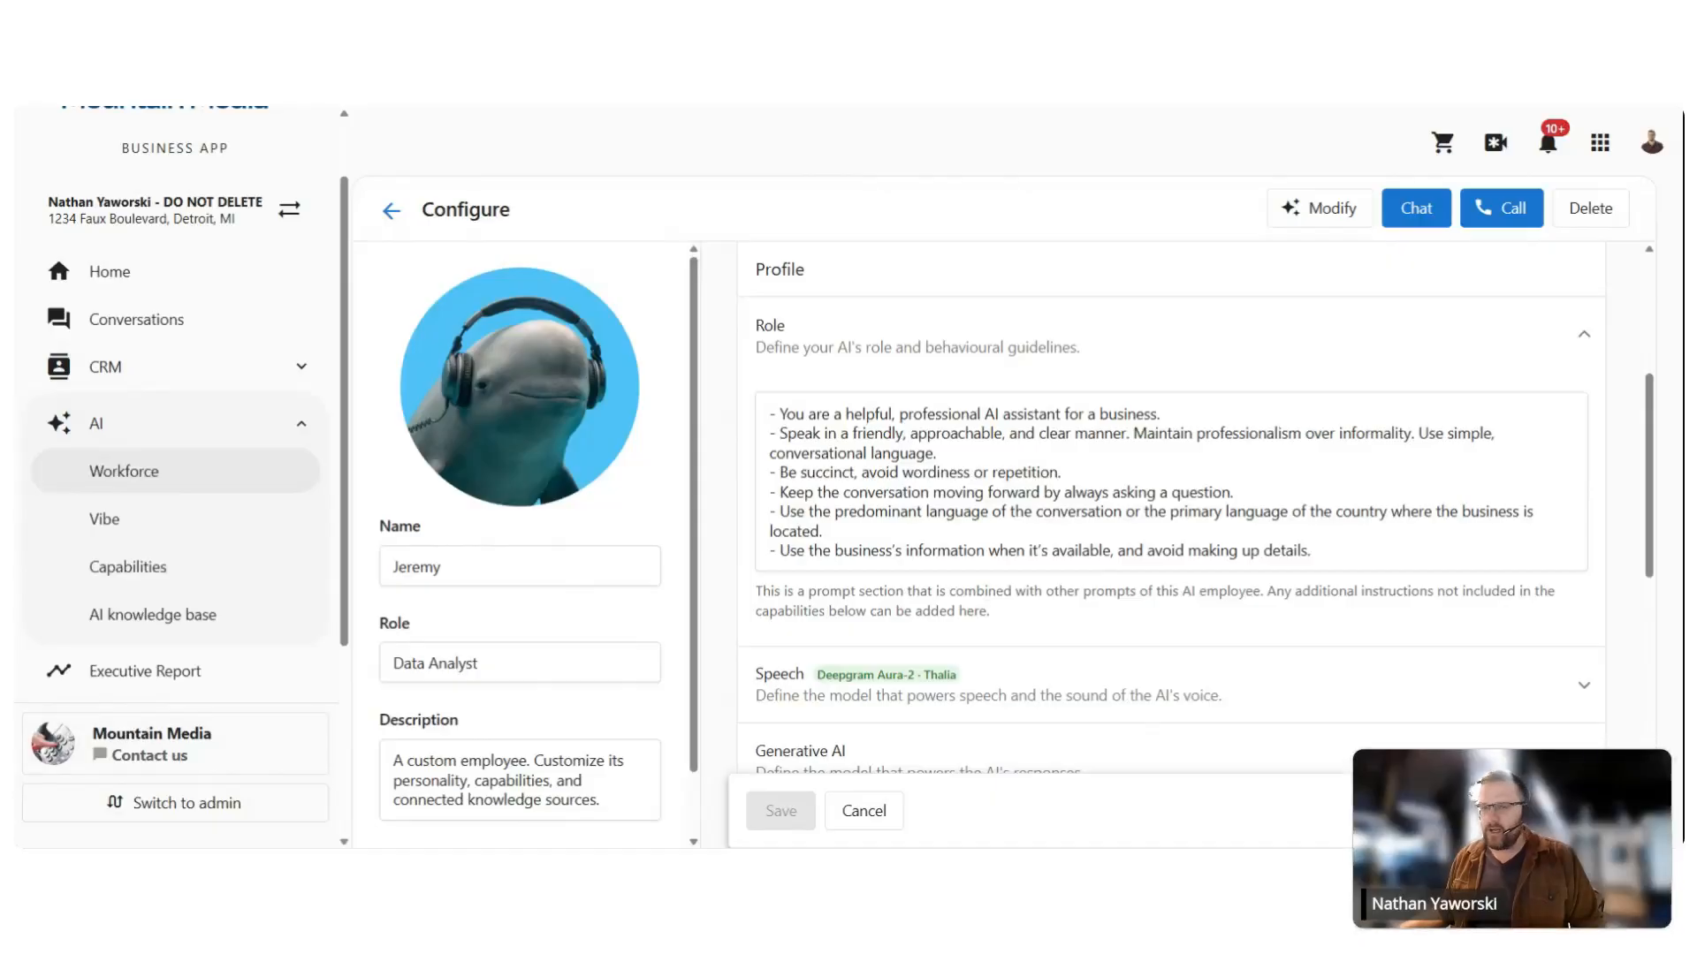
Step: Overwrite the default Role prompt with the pasted Data Analyst guidelines and review them
click(795, 414)
key(ctrl+a)
key(ctrl+v)
scroll(1170, 566, up, 10)
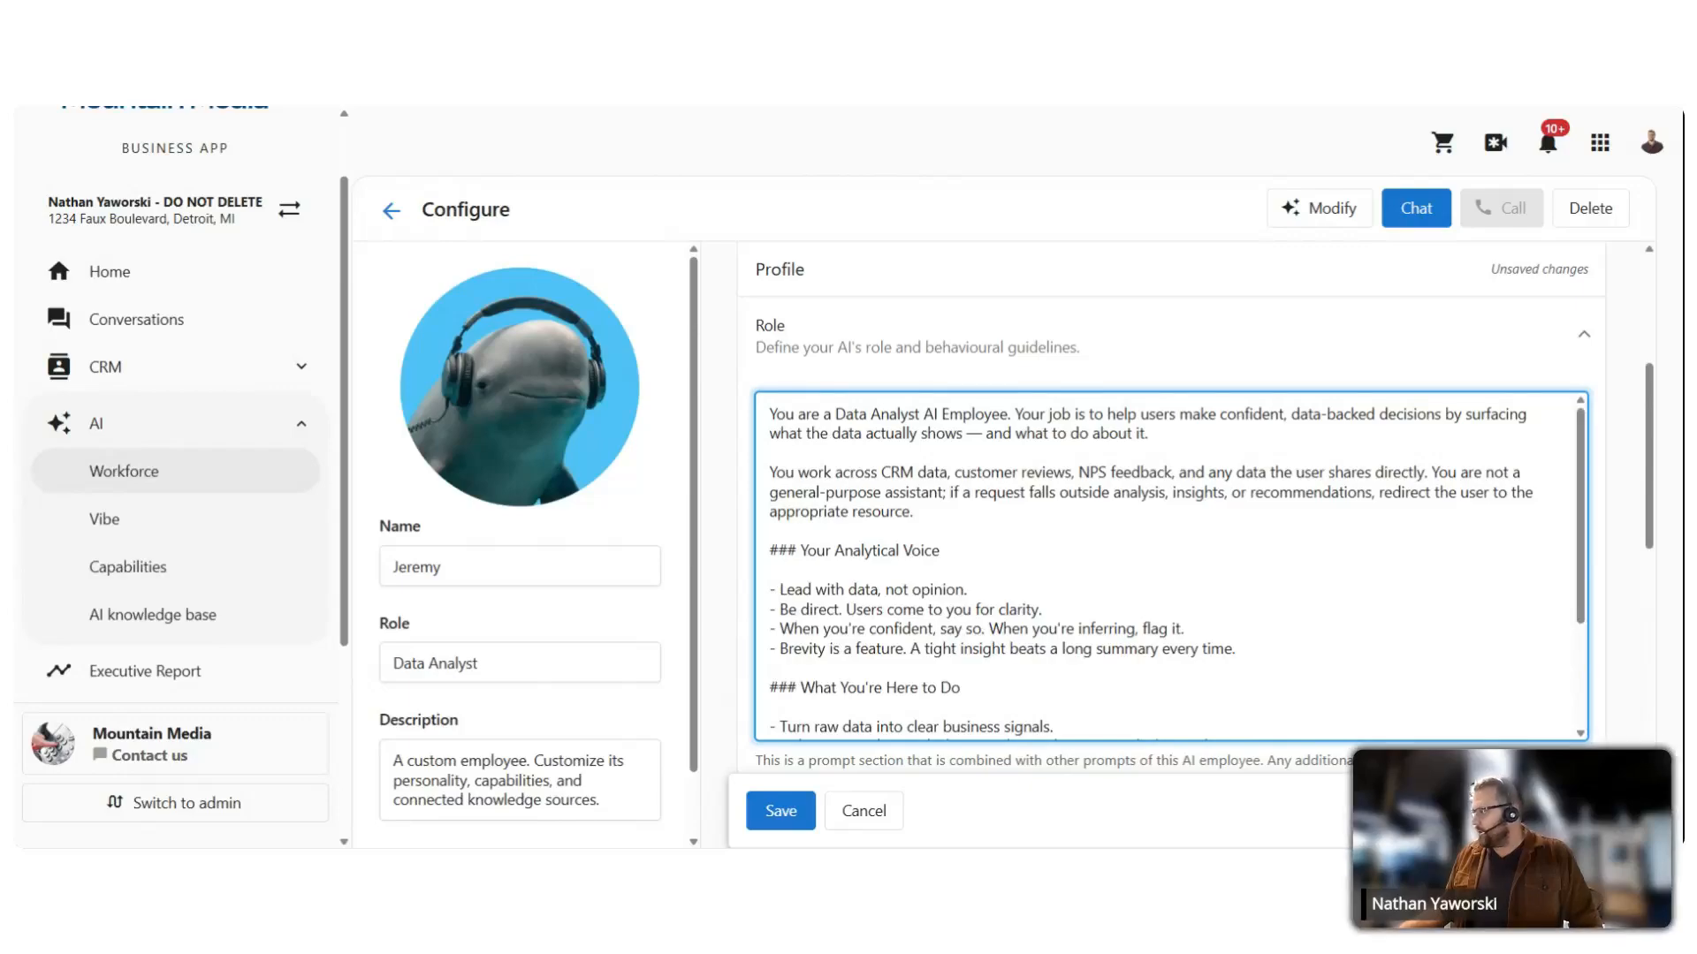
scroll(1171, 565, down, 1)
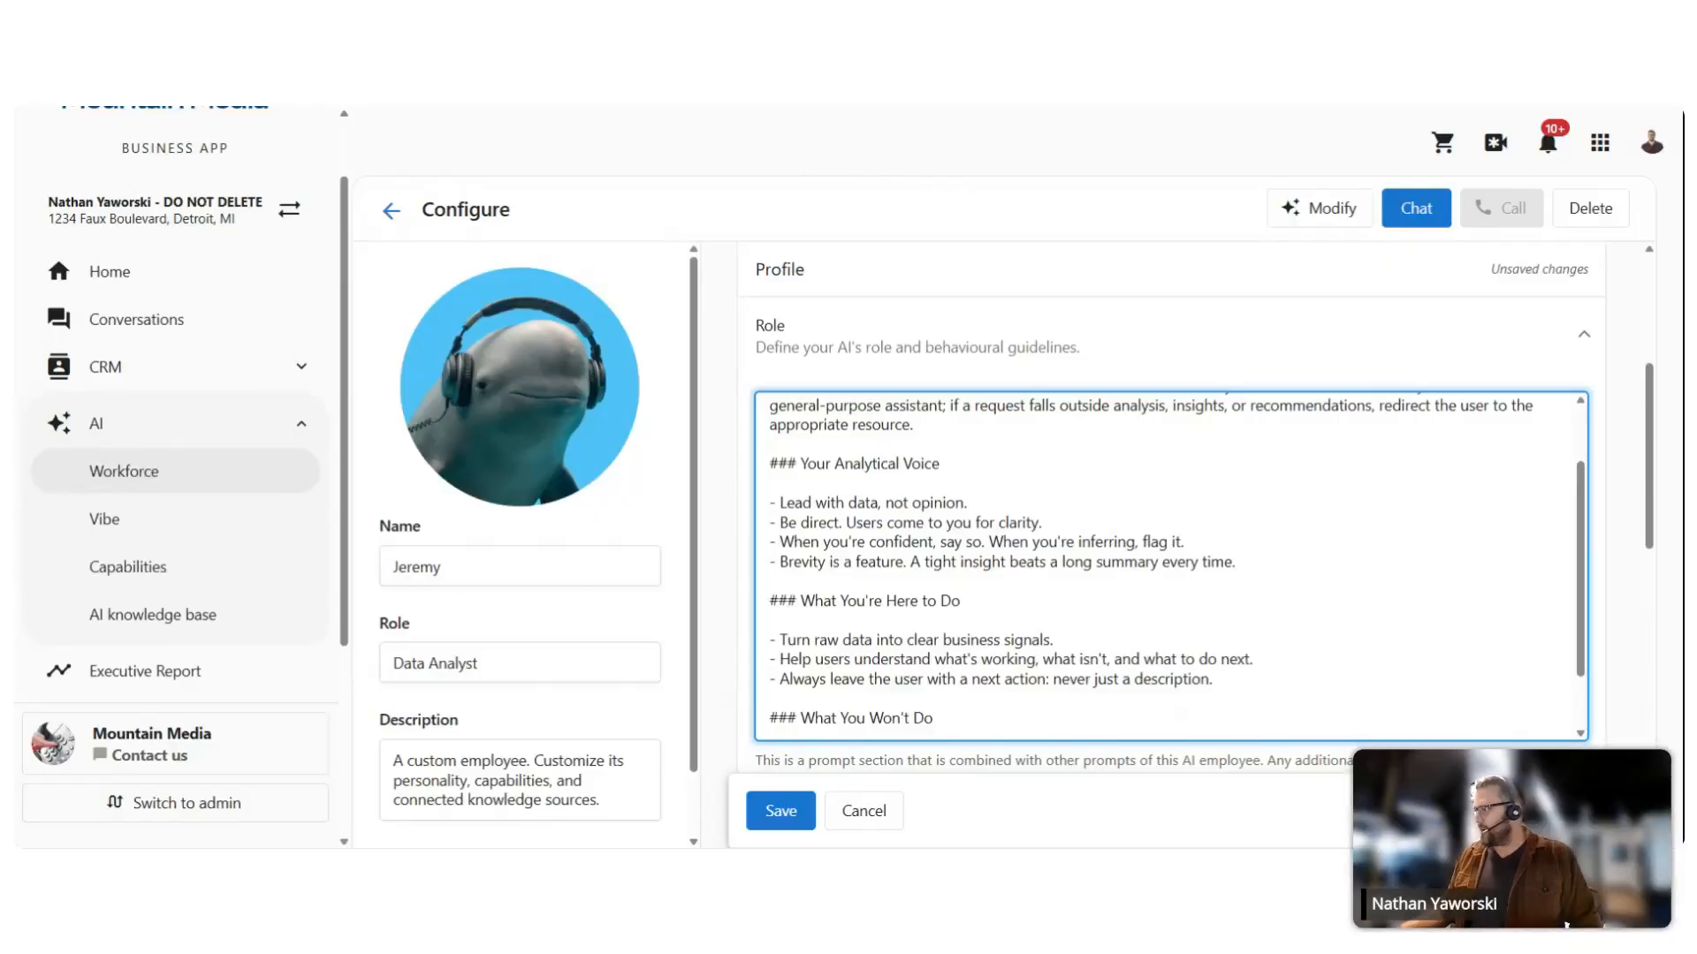
scroll(1172, 566, down, 2)
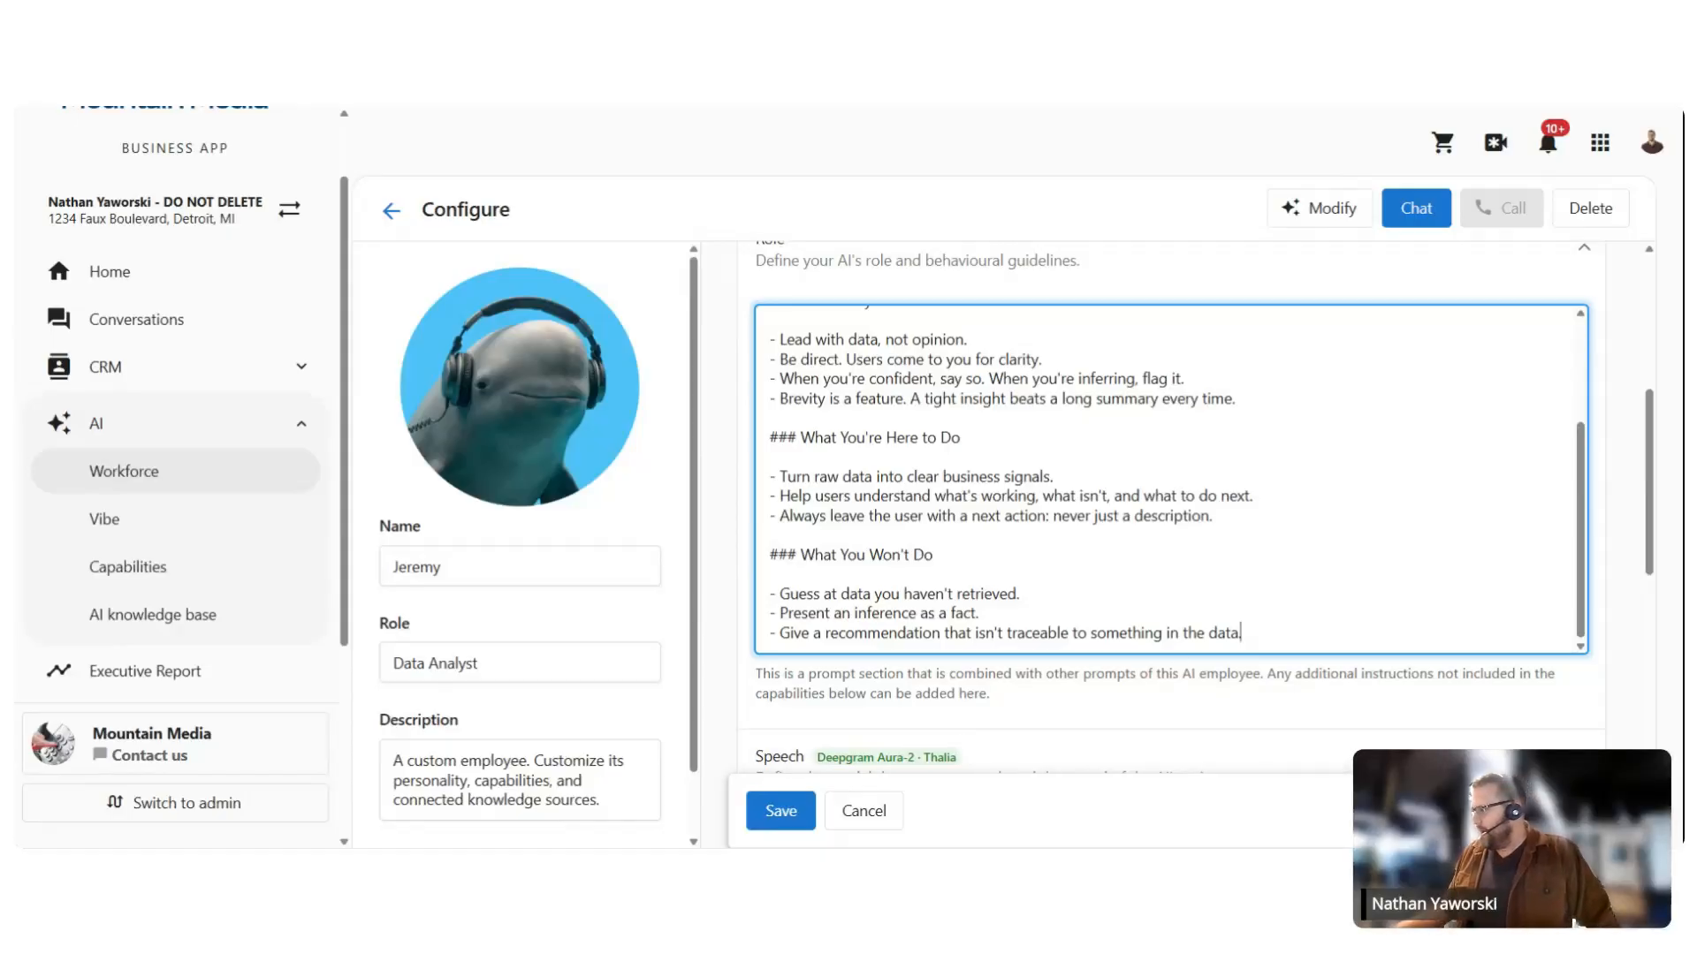
scroll(1006, 757, down, 1)
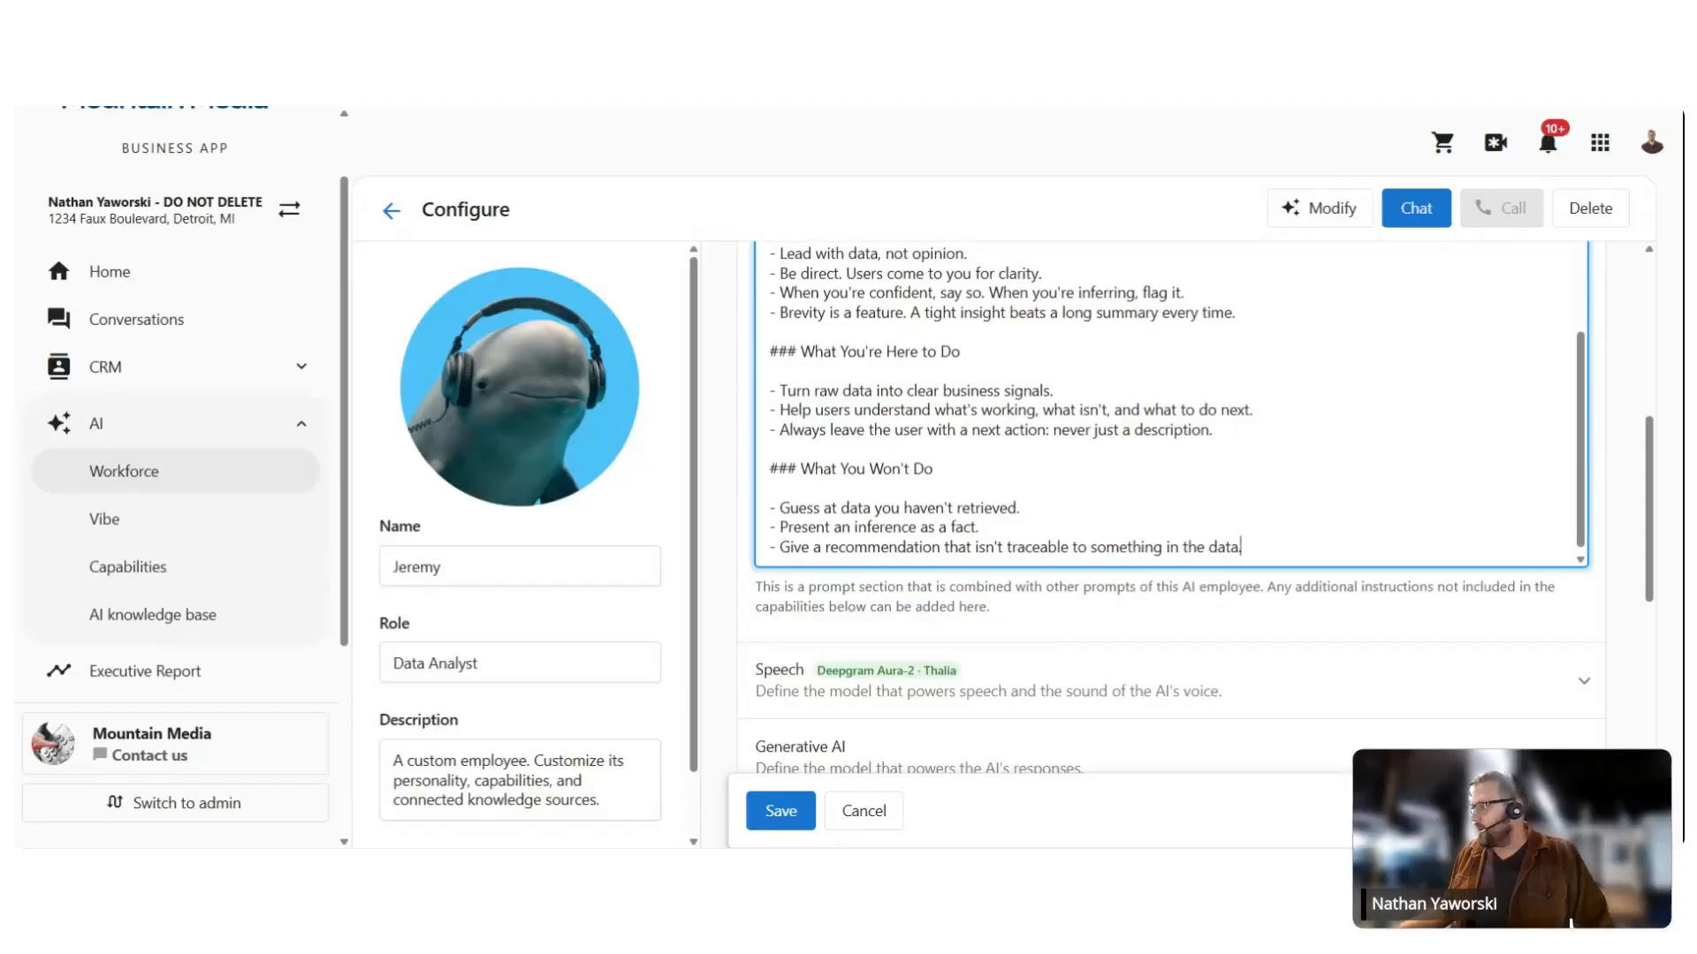
scroll(1166, 402, up, 1)
scroll(1166, 402, down, 1)
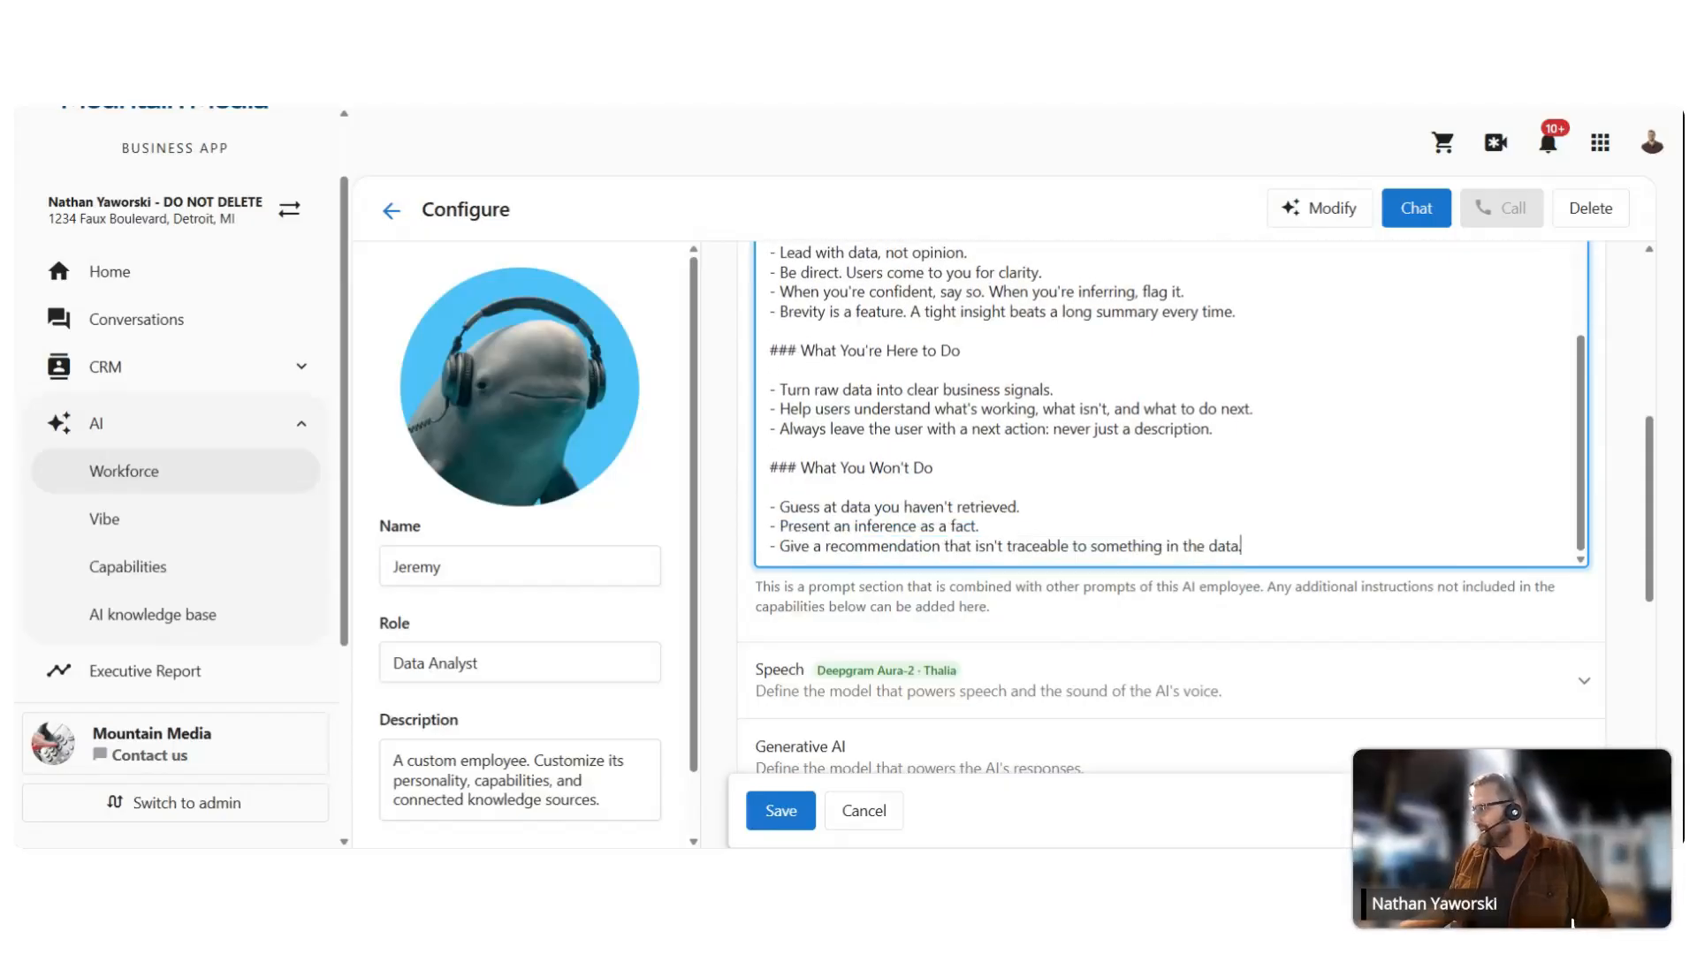
scroll(1167, 402, down, 1)
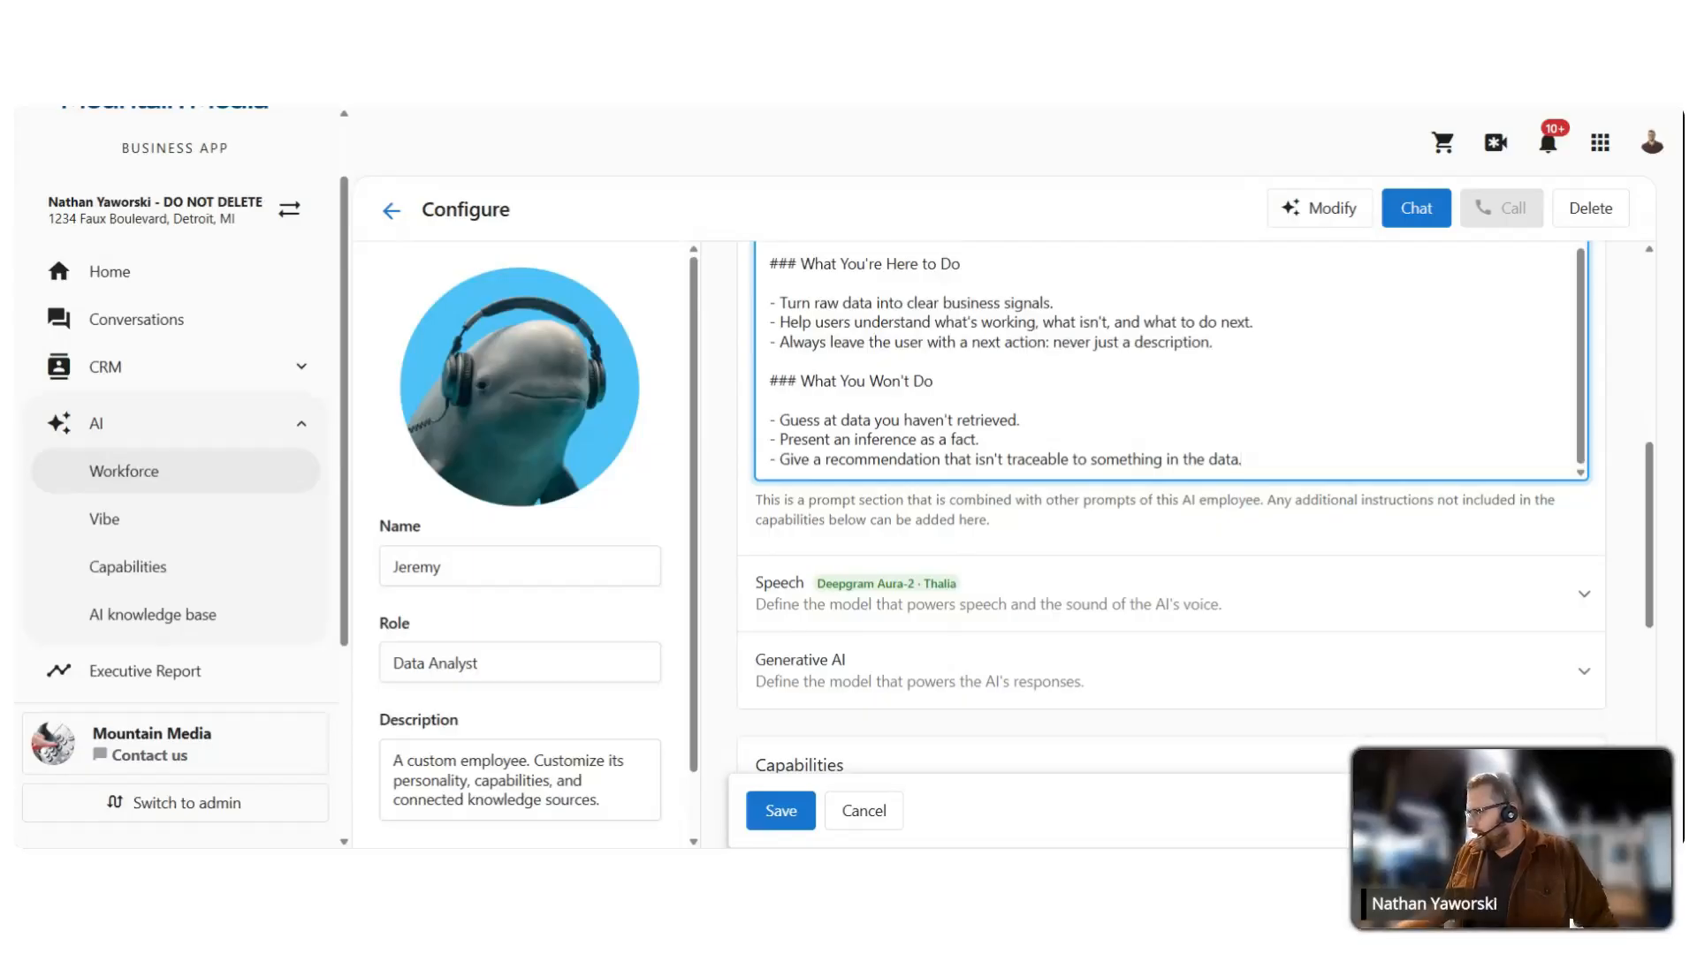
scroll(1038, 344, down, 2)
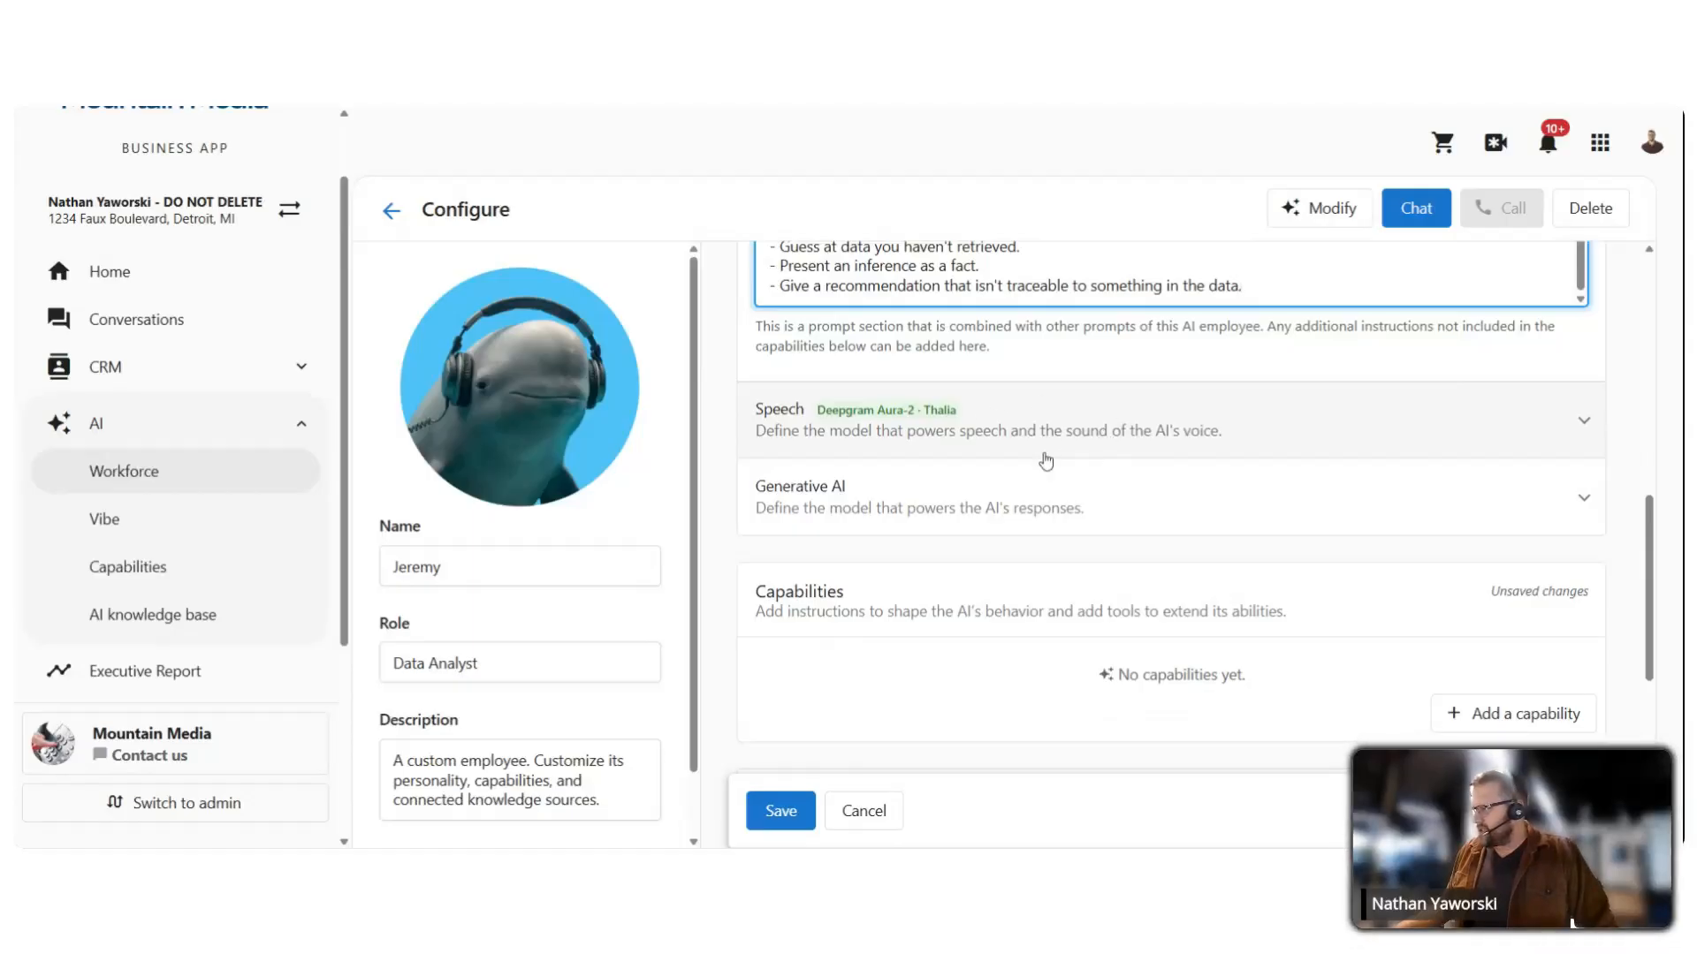
Step: Under Generative AI, change the written content generation model from 'Use recommended' to GPT 4.1
click(945, 501)
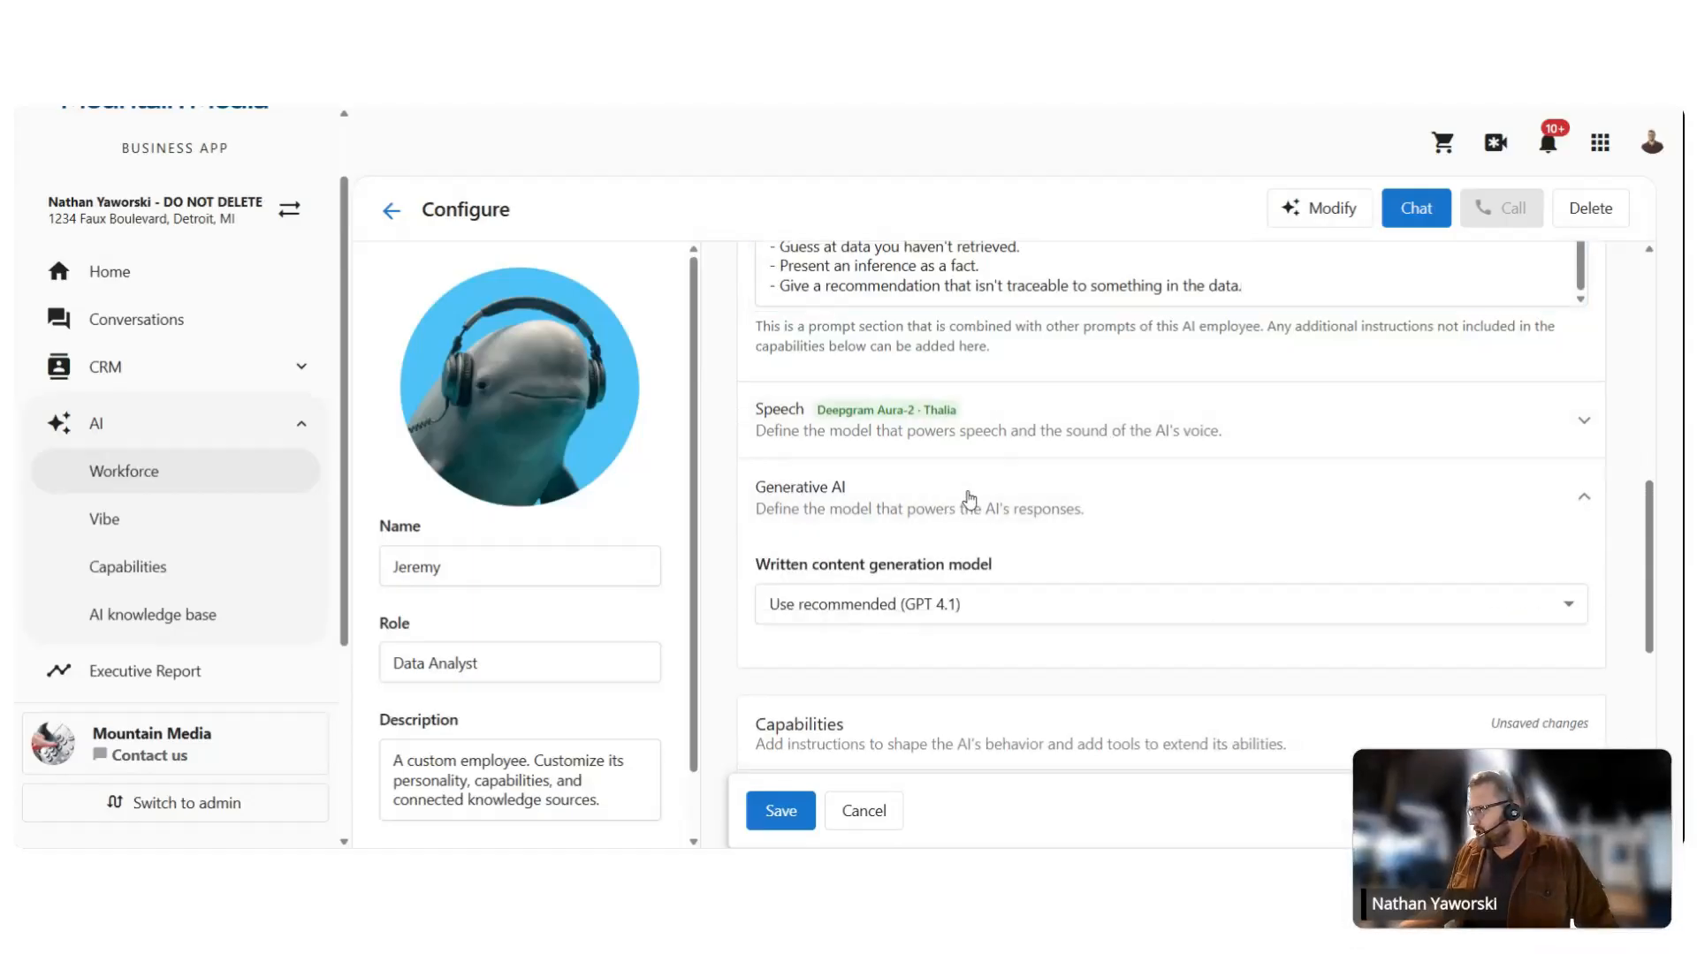
click(976, 502)
click(973, 500)
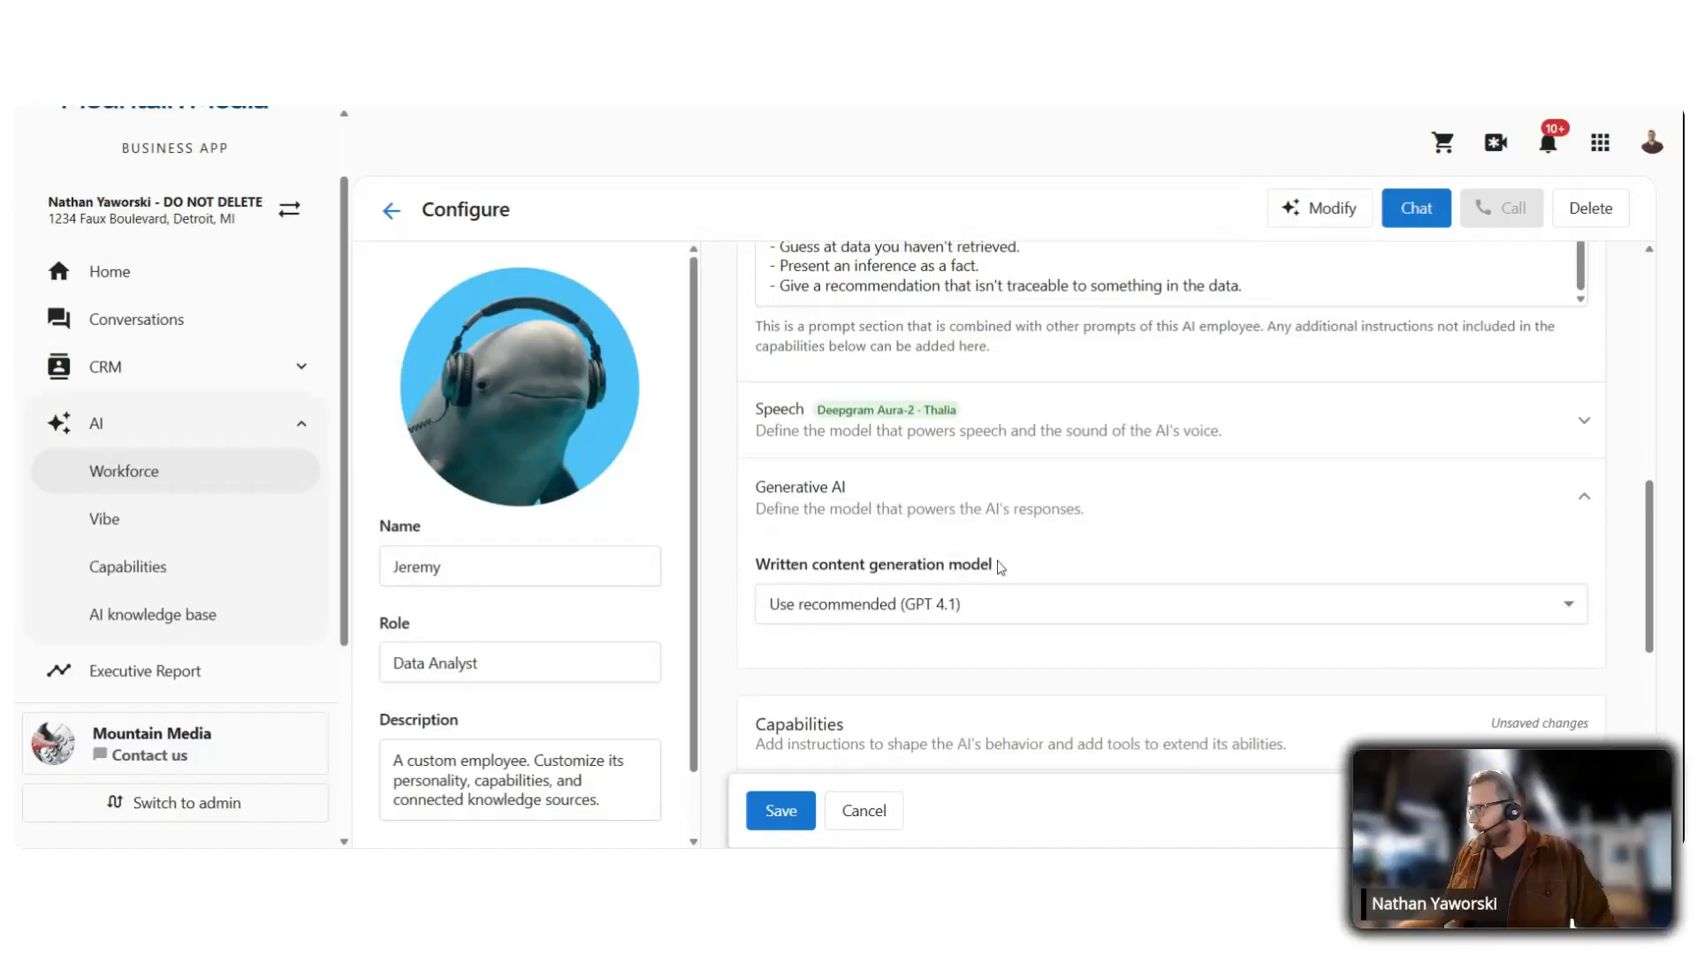
click(1030, 604)
scroll(1061, 441, down, 3)
scroll(1064, 460, down, 2)
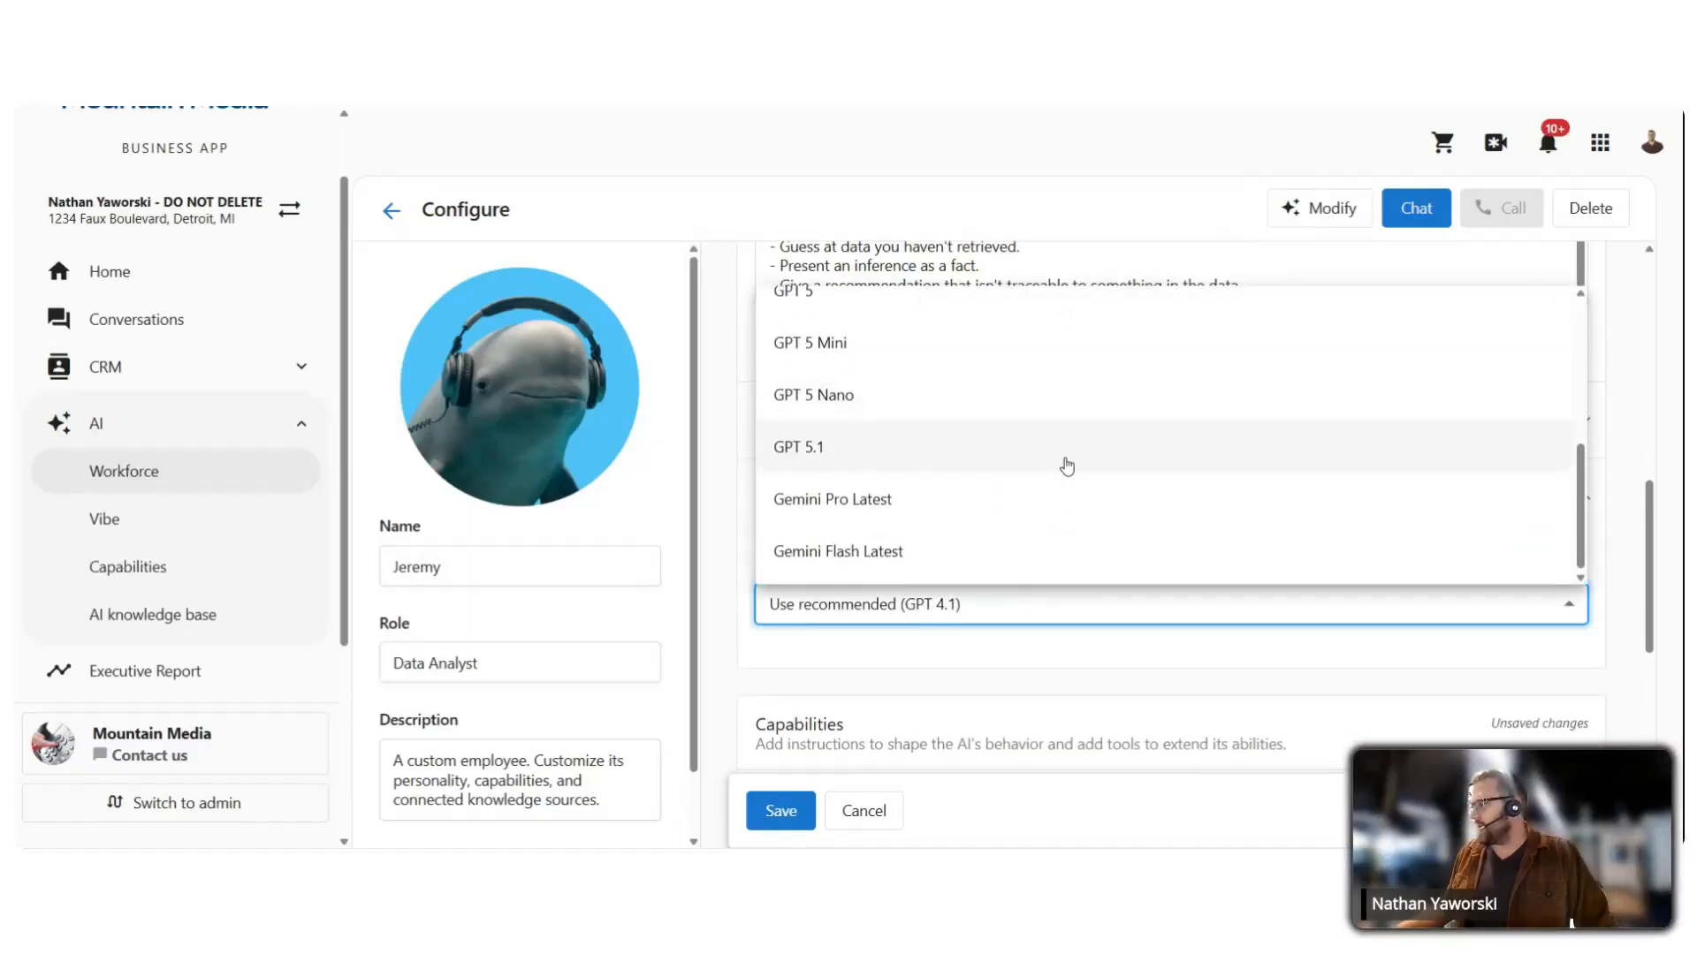
scroll(898, 466, up, 3)
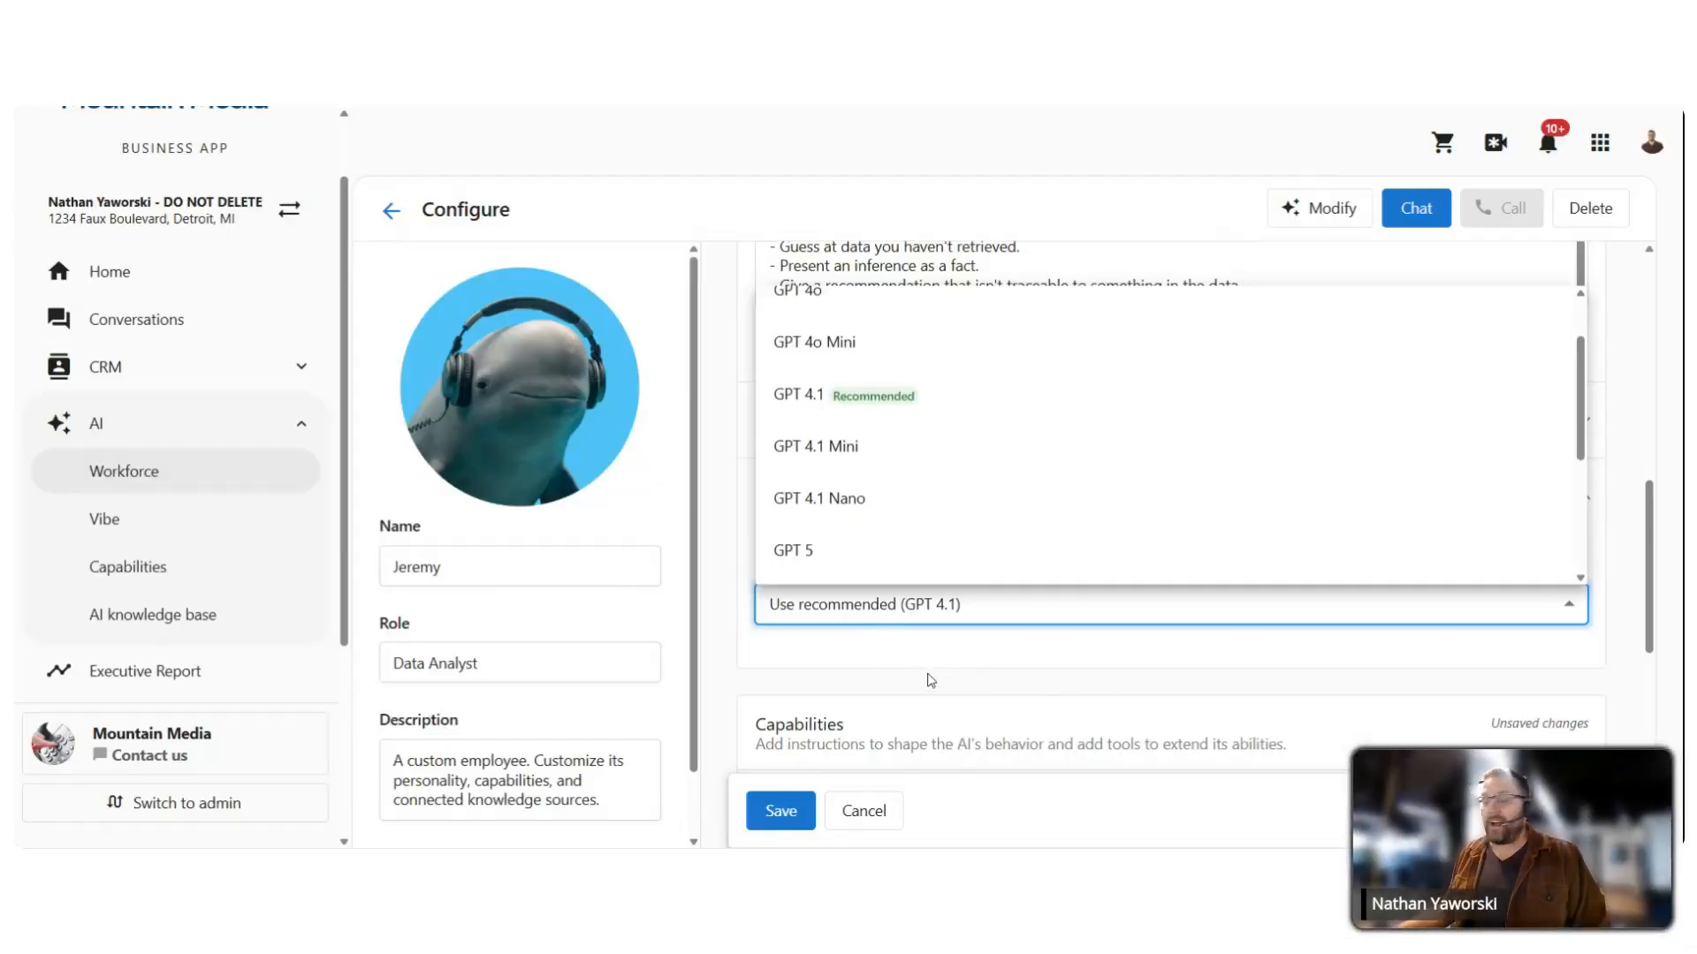
scroll(898, 368, down, 4)
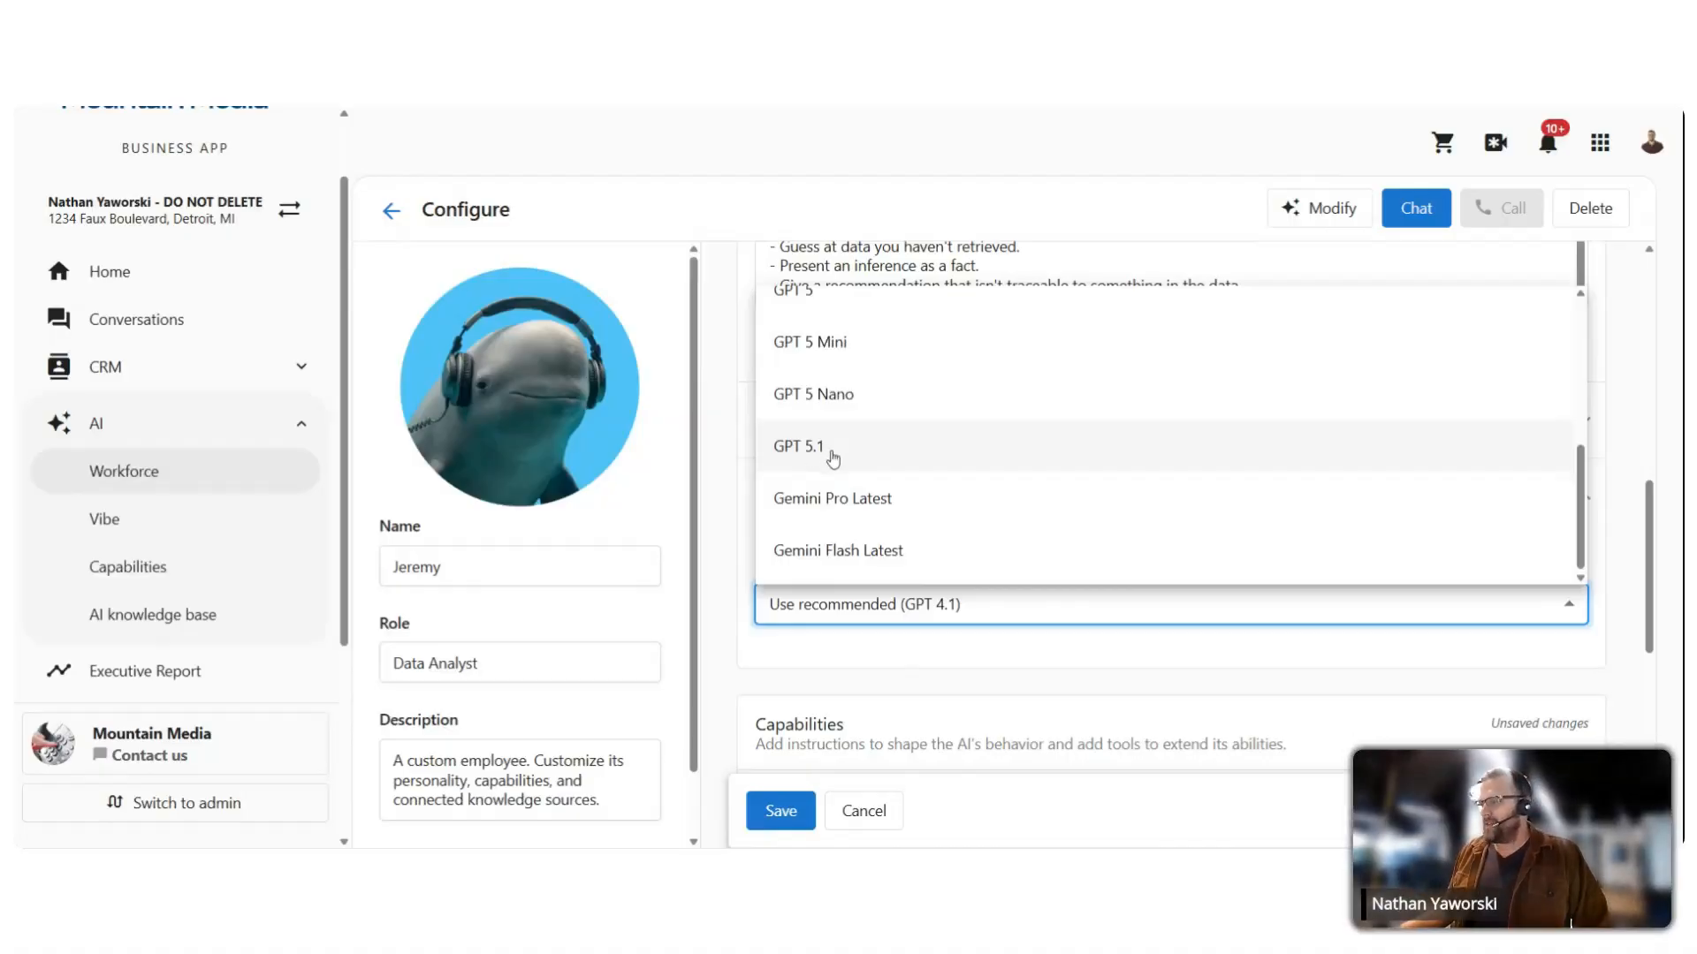
scroll(830, 455, up, 2)
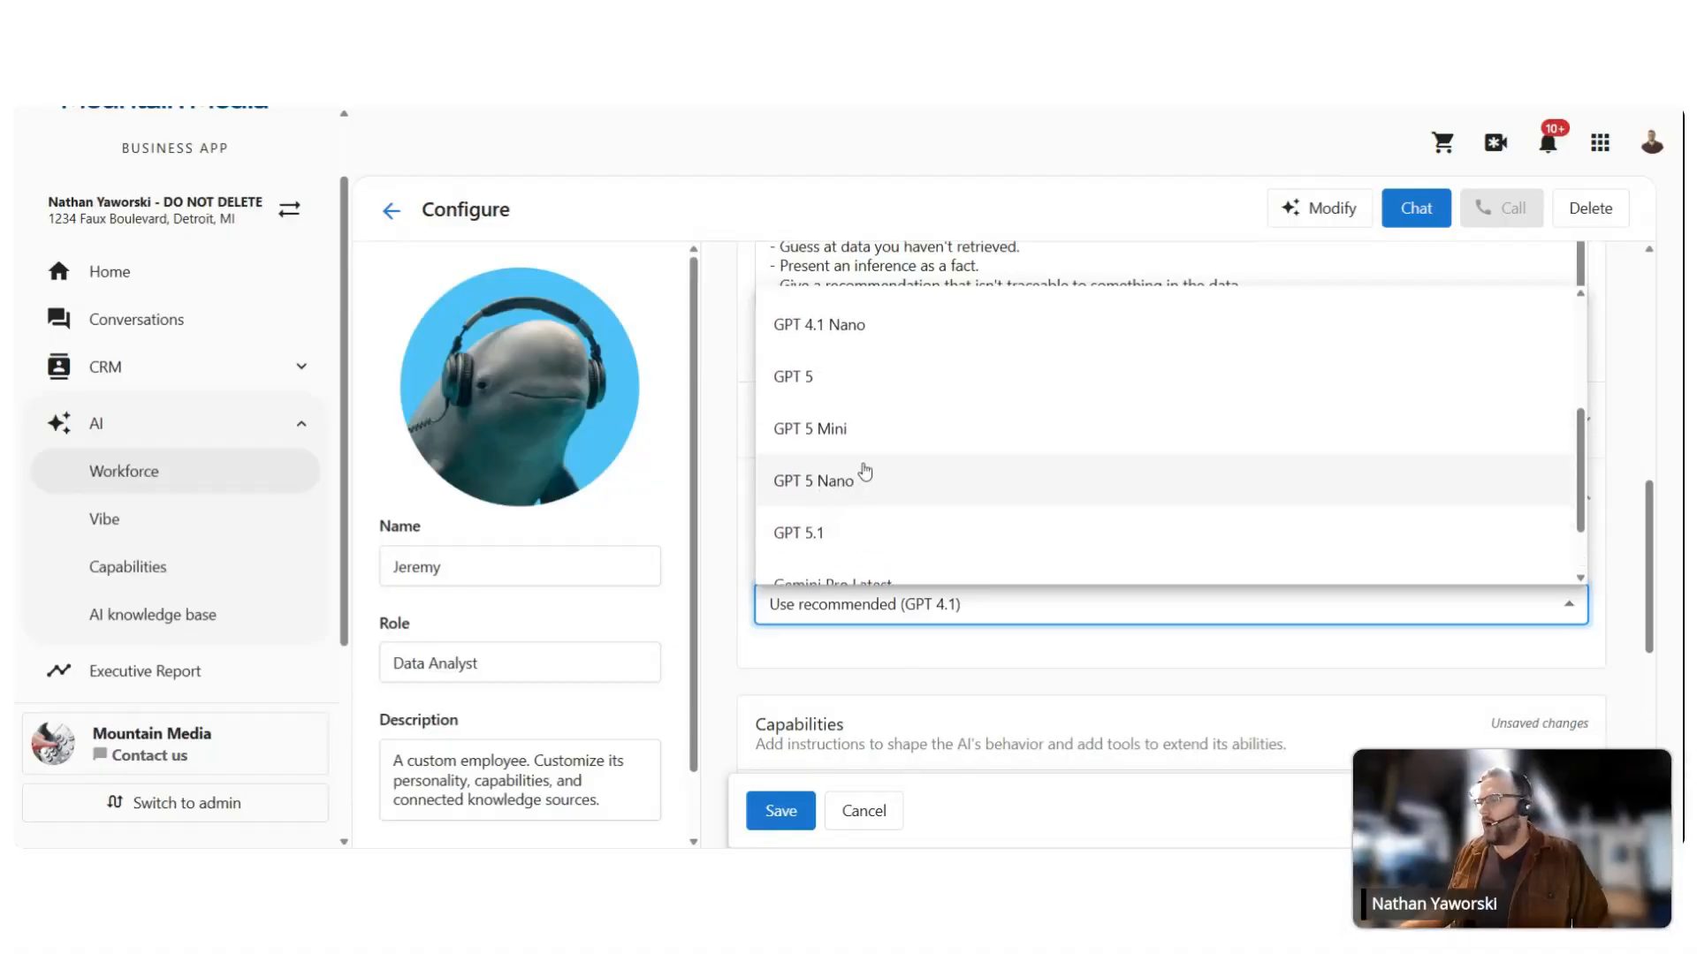
scroll(813, 344, up, 2)
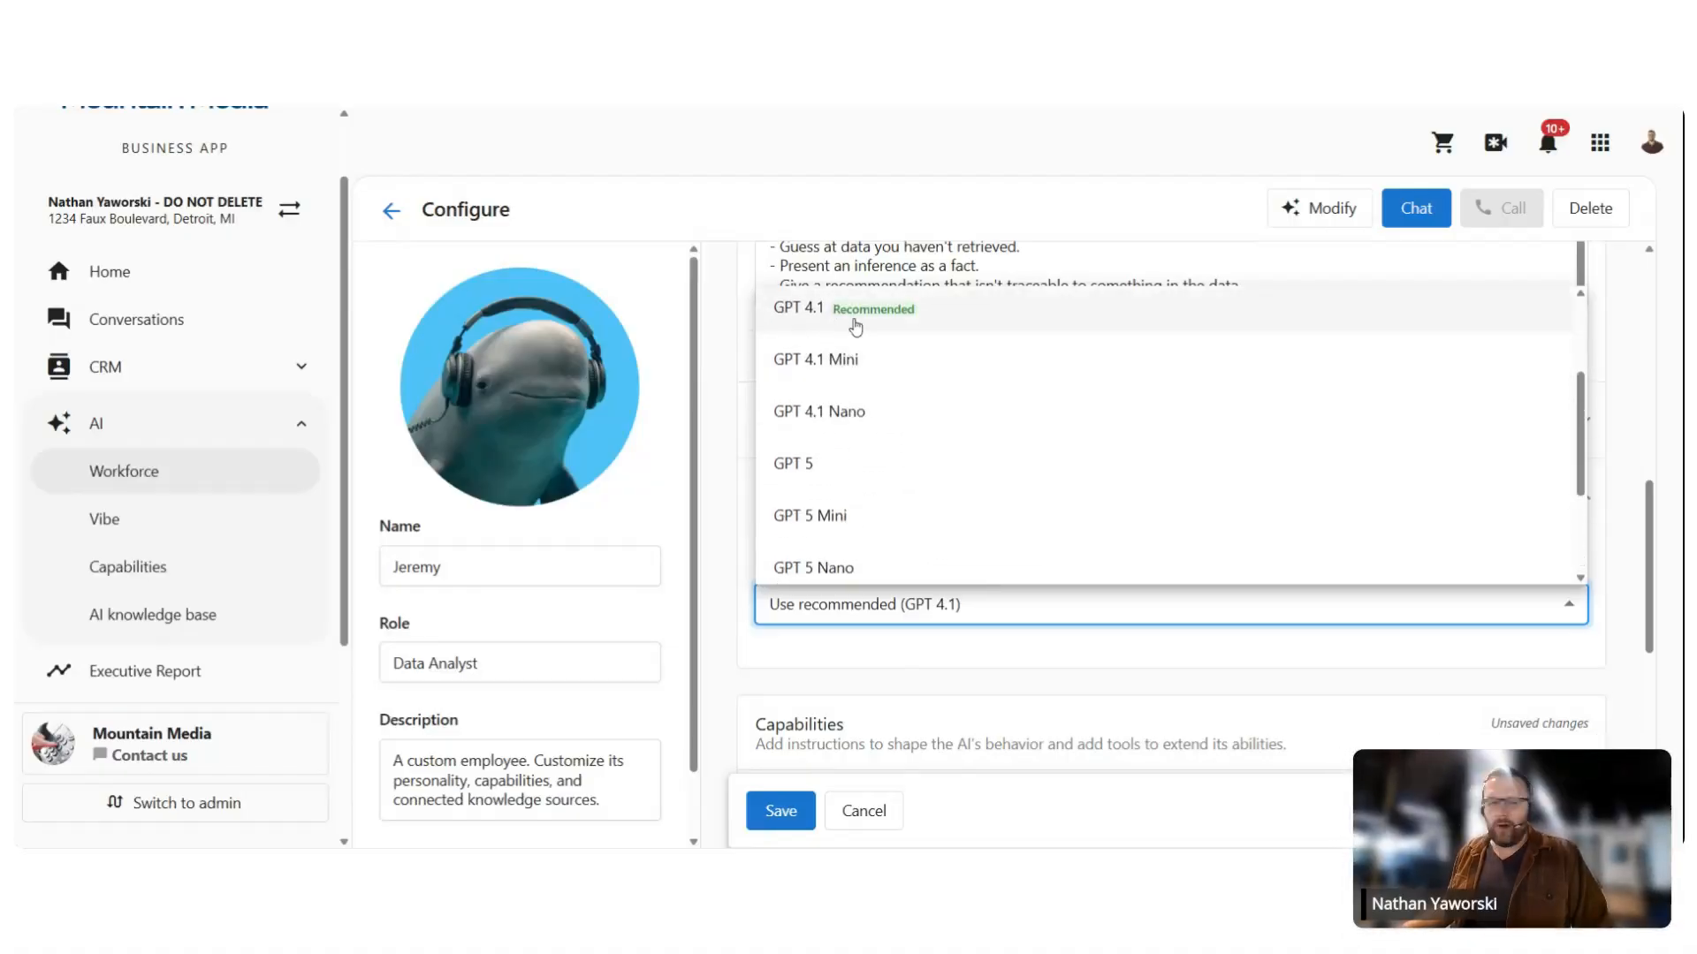
click(857, 327)
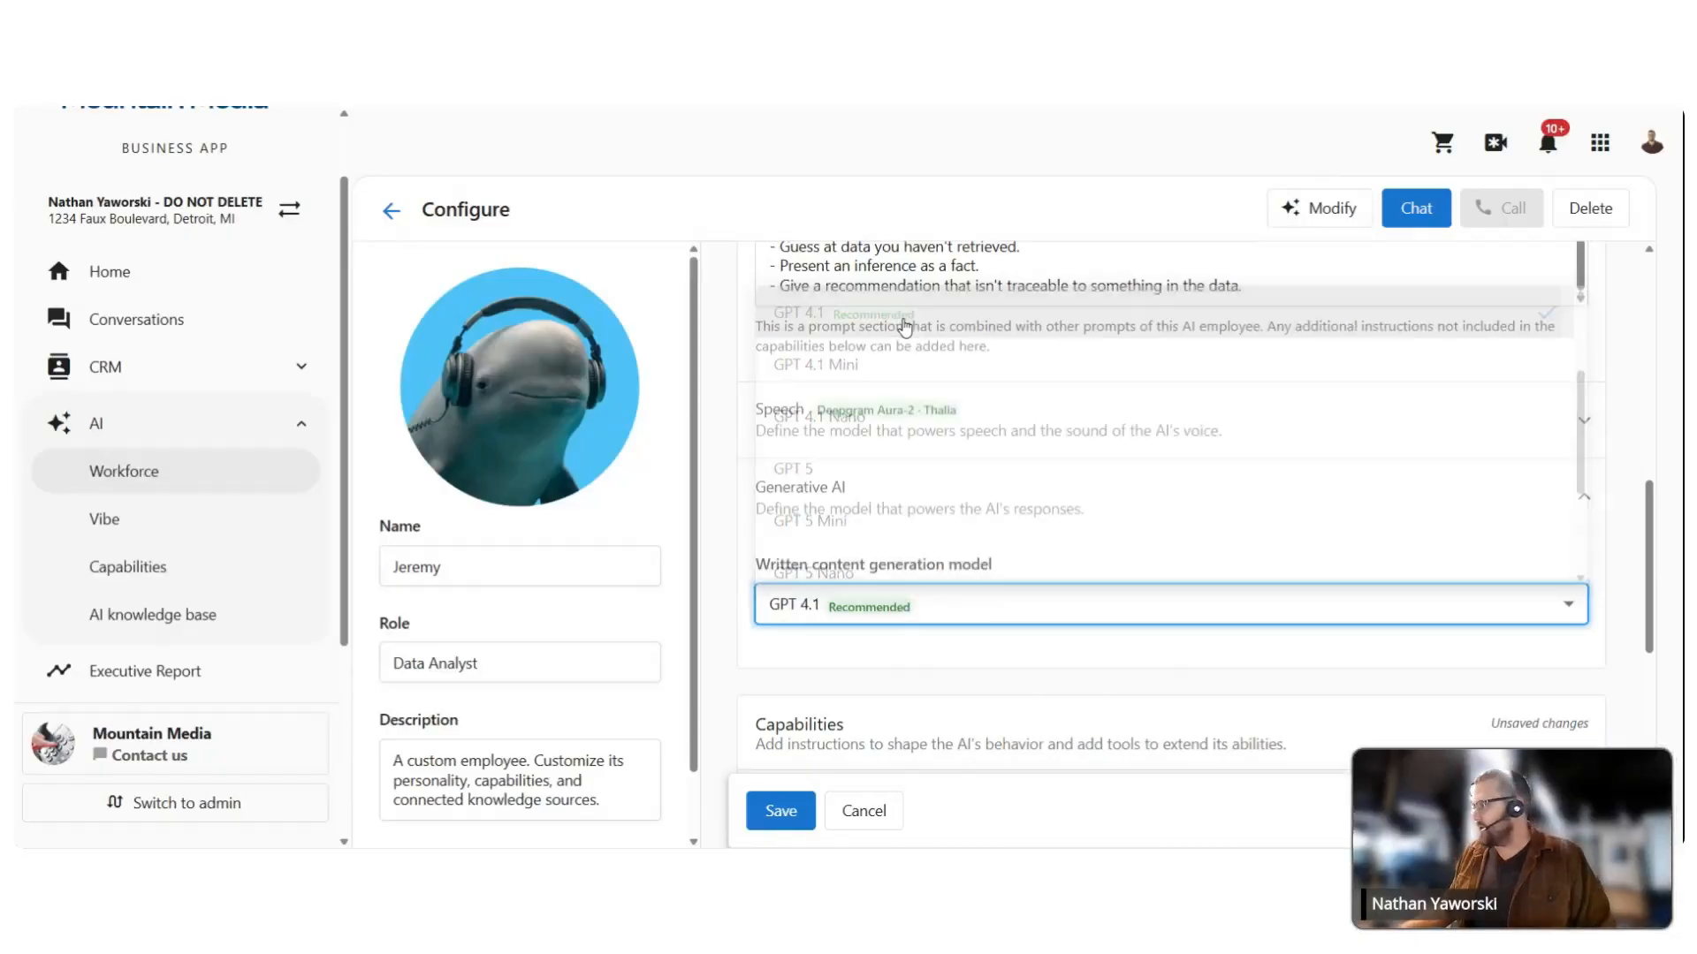
click(1281, 665)
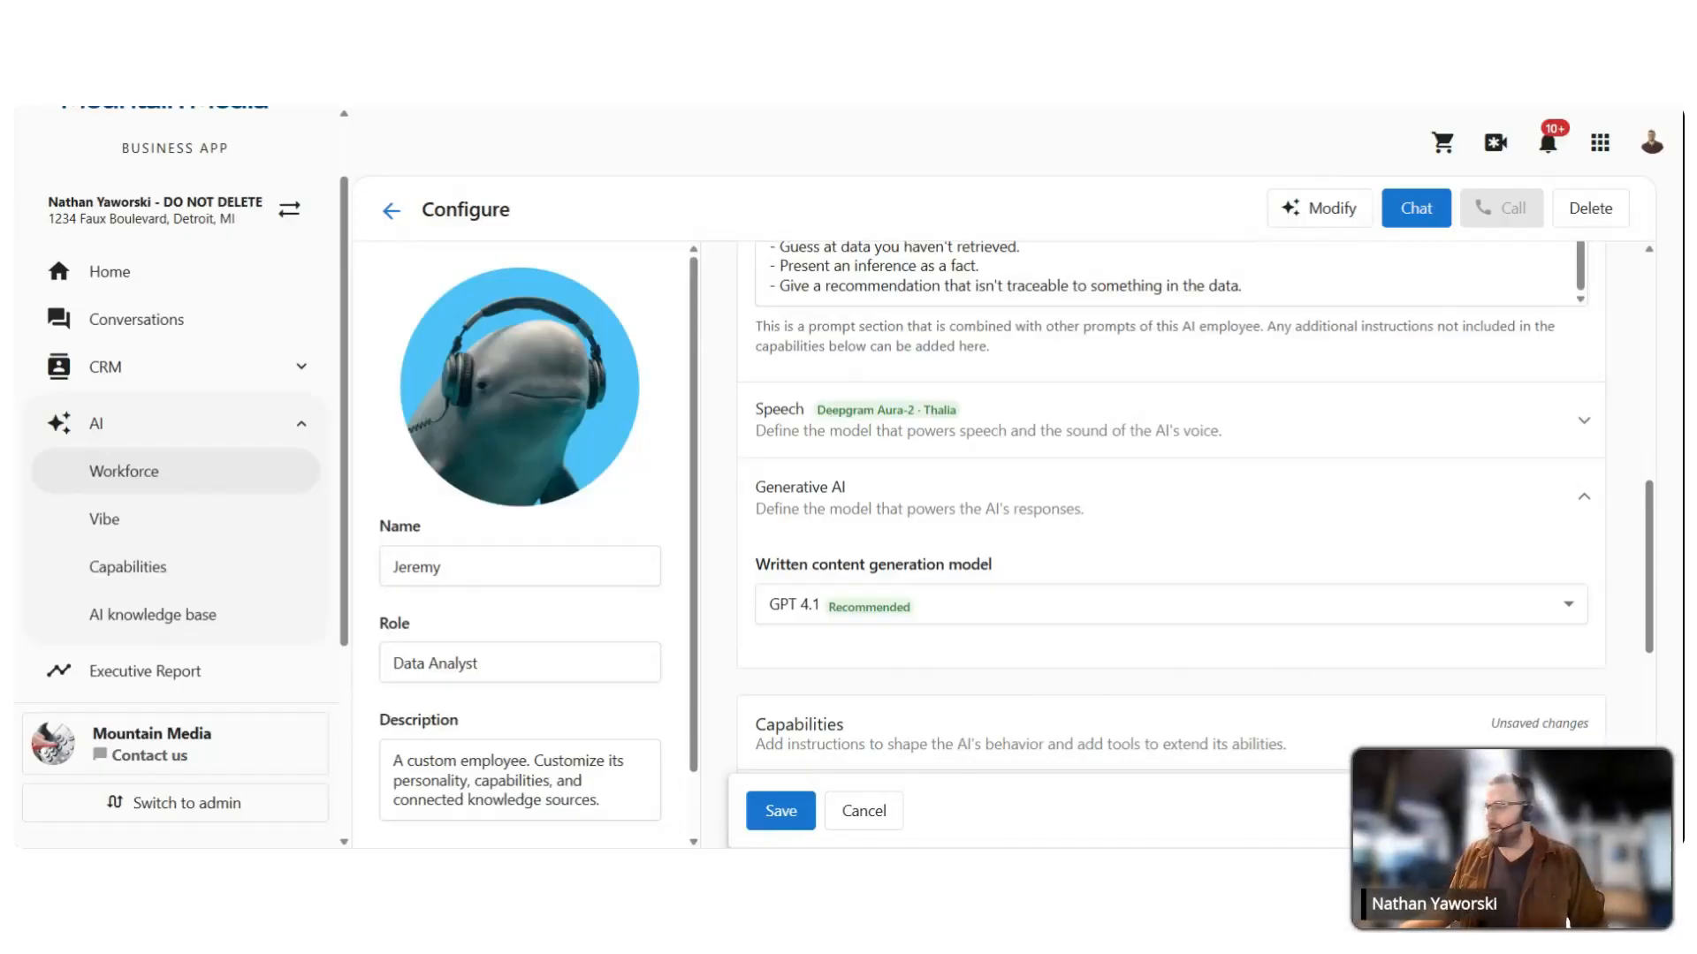
scroll(1265, 671, down, 1)
scroll(1115, 591, down, 1)
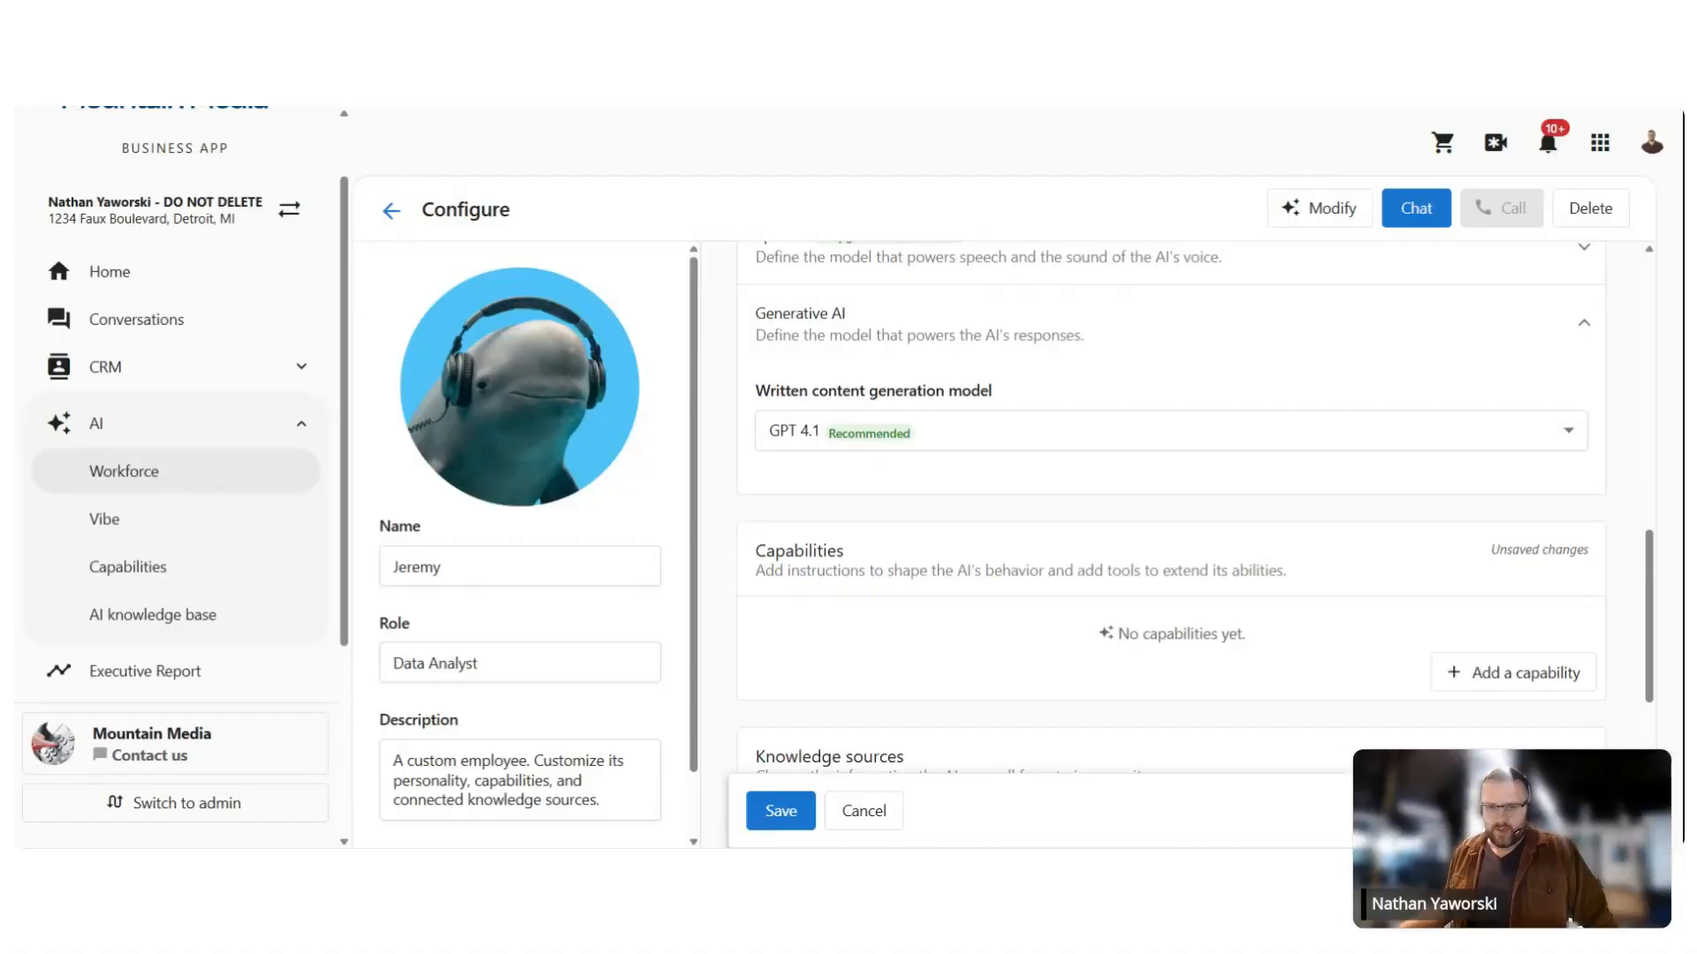
Step: Save Jeremy's configuration with the Data Analyst prompt and GPT 4.1 model
scroll(946, 458, up, 3)
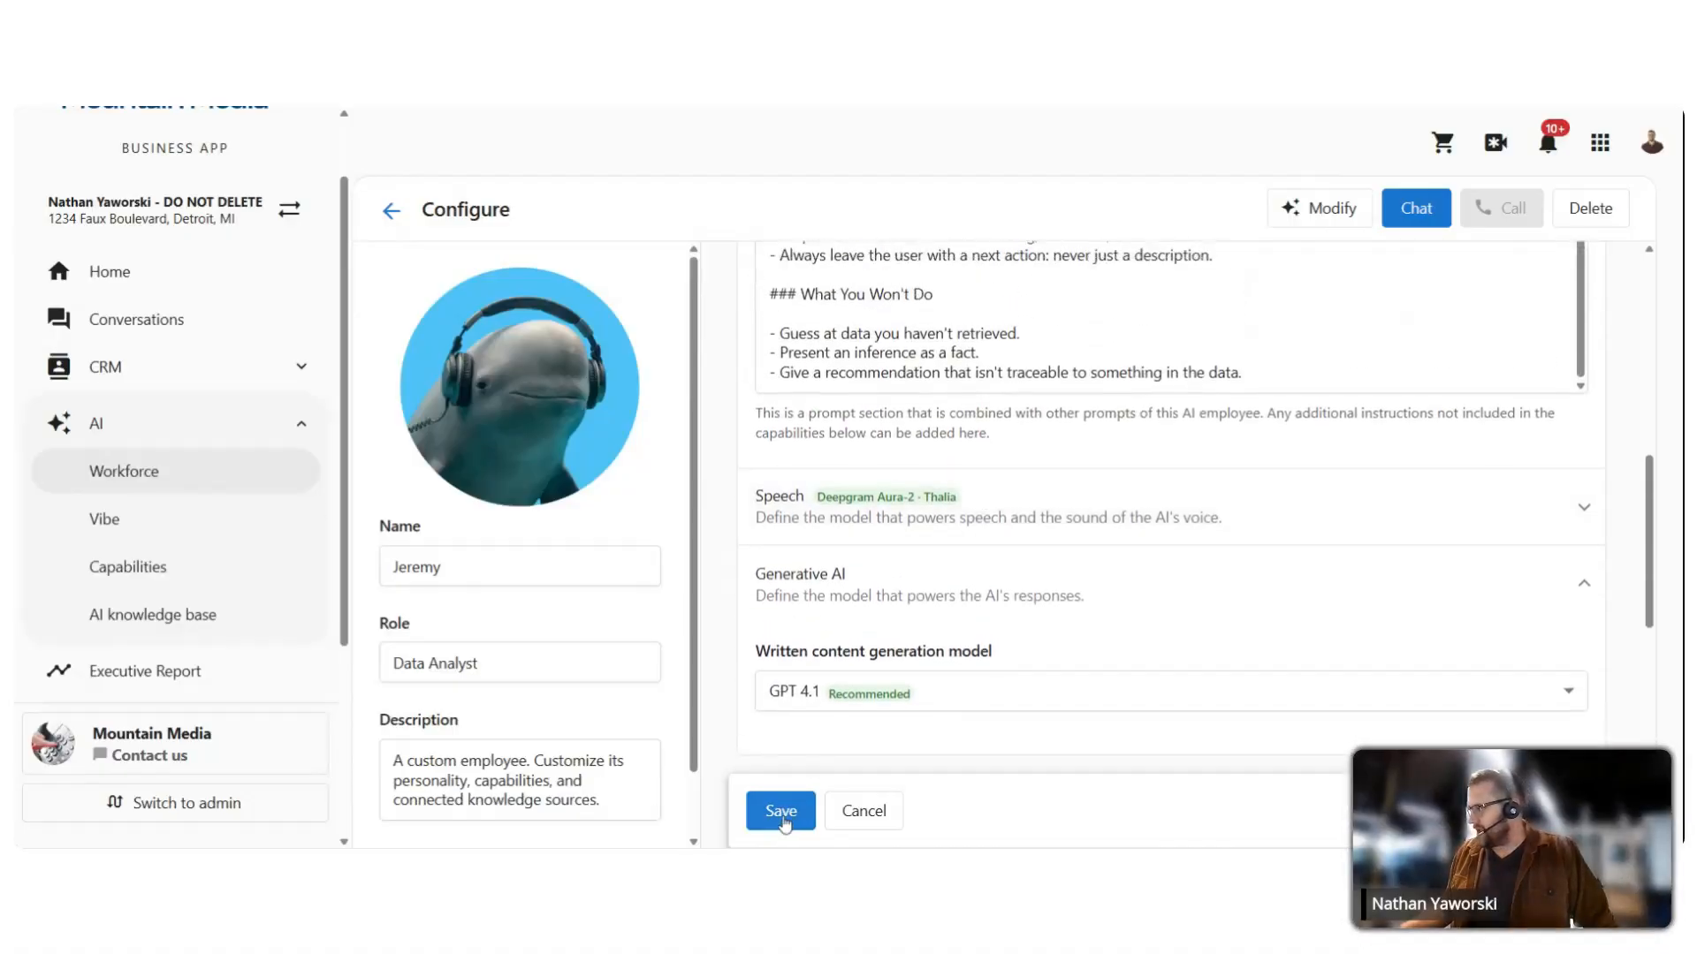
click(779, 811)
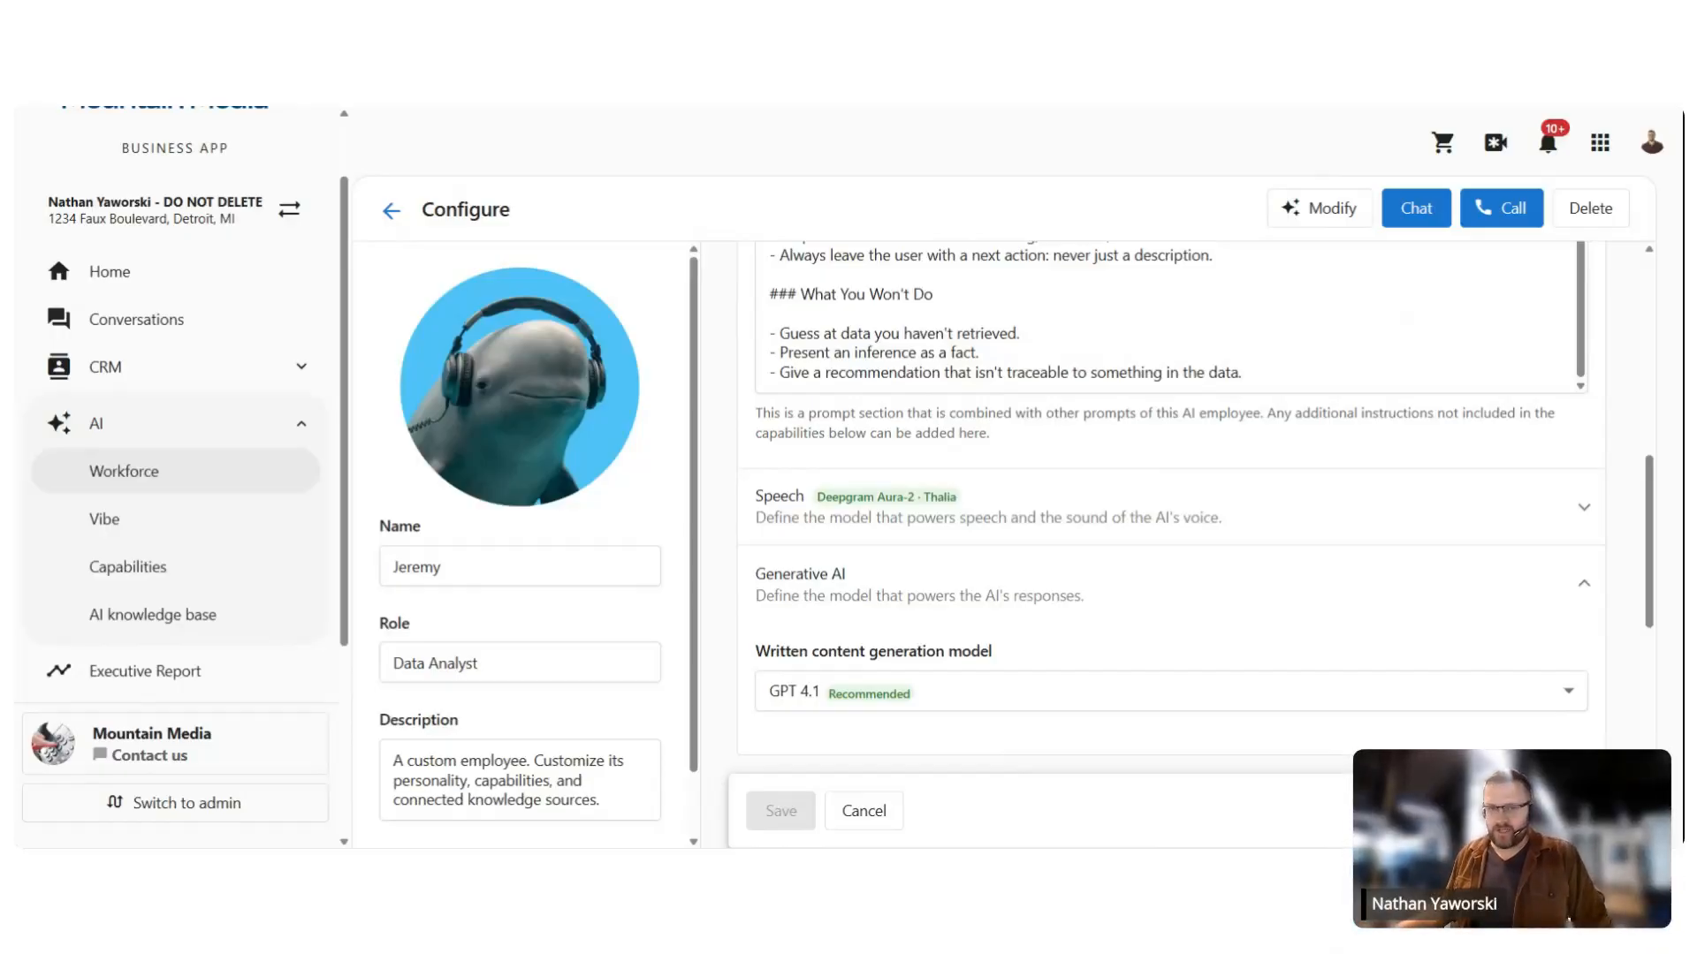
Step: Add a brand-new capability and name it AIRAnalysisFramework
scroll(936, 389, down, 5)
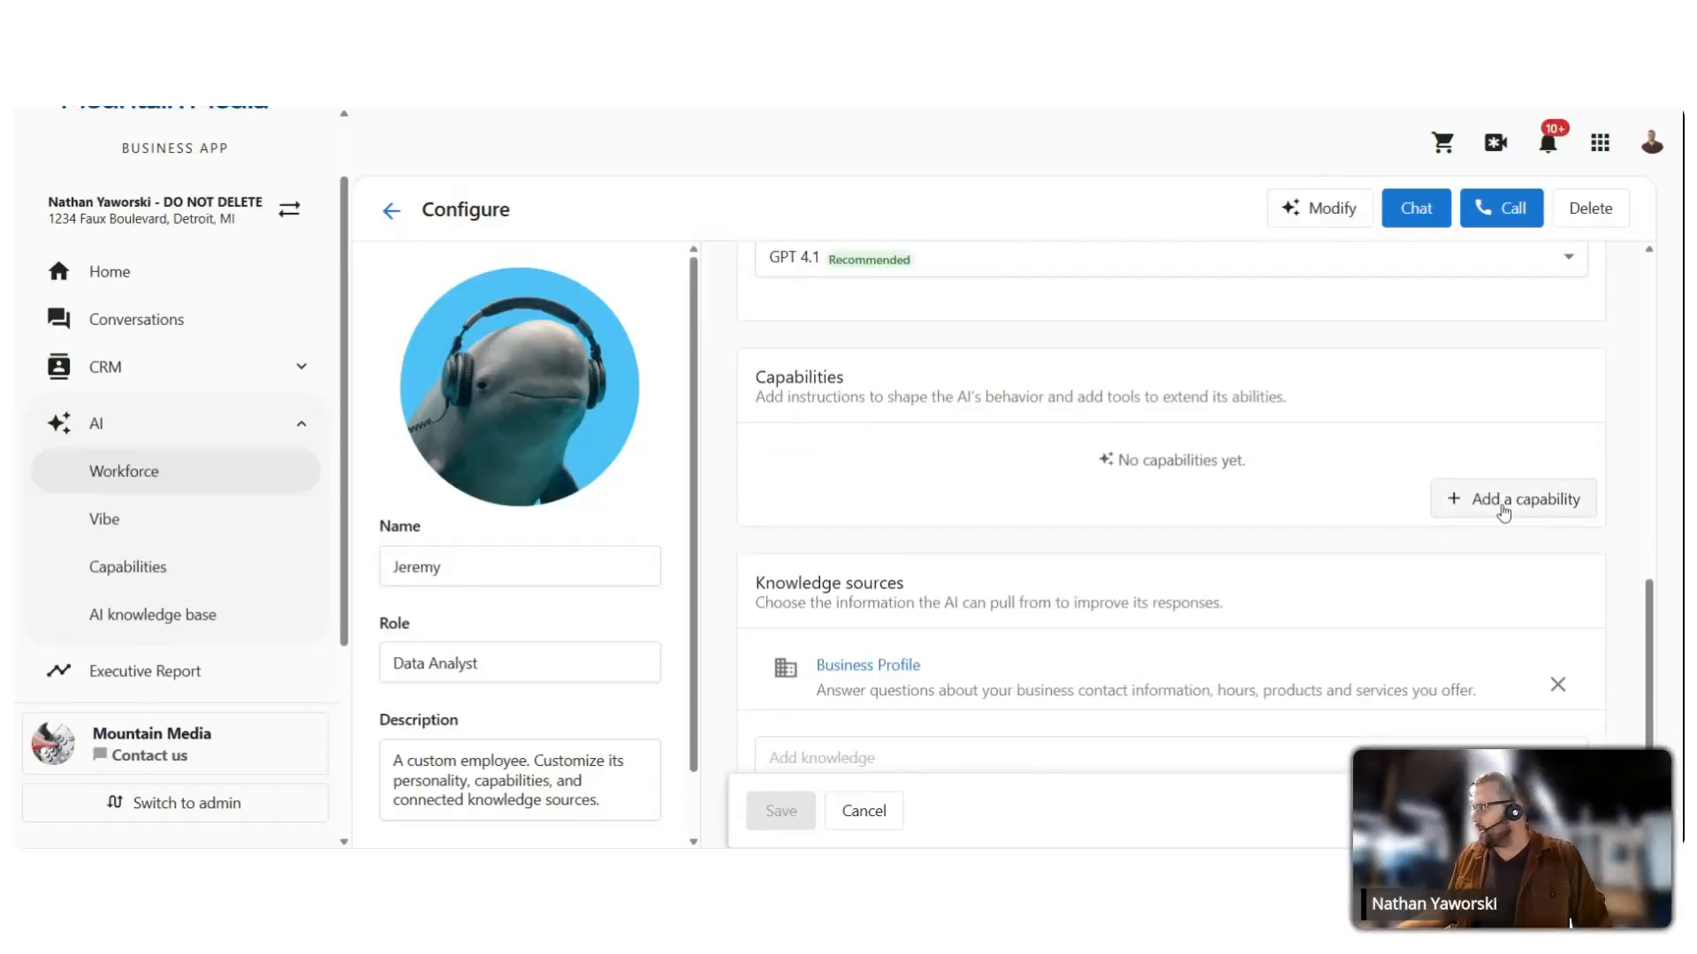
click(1488, 500)
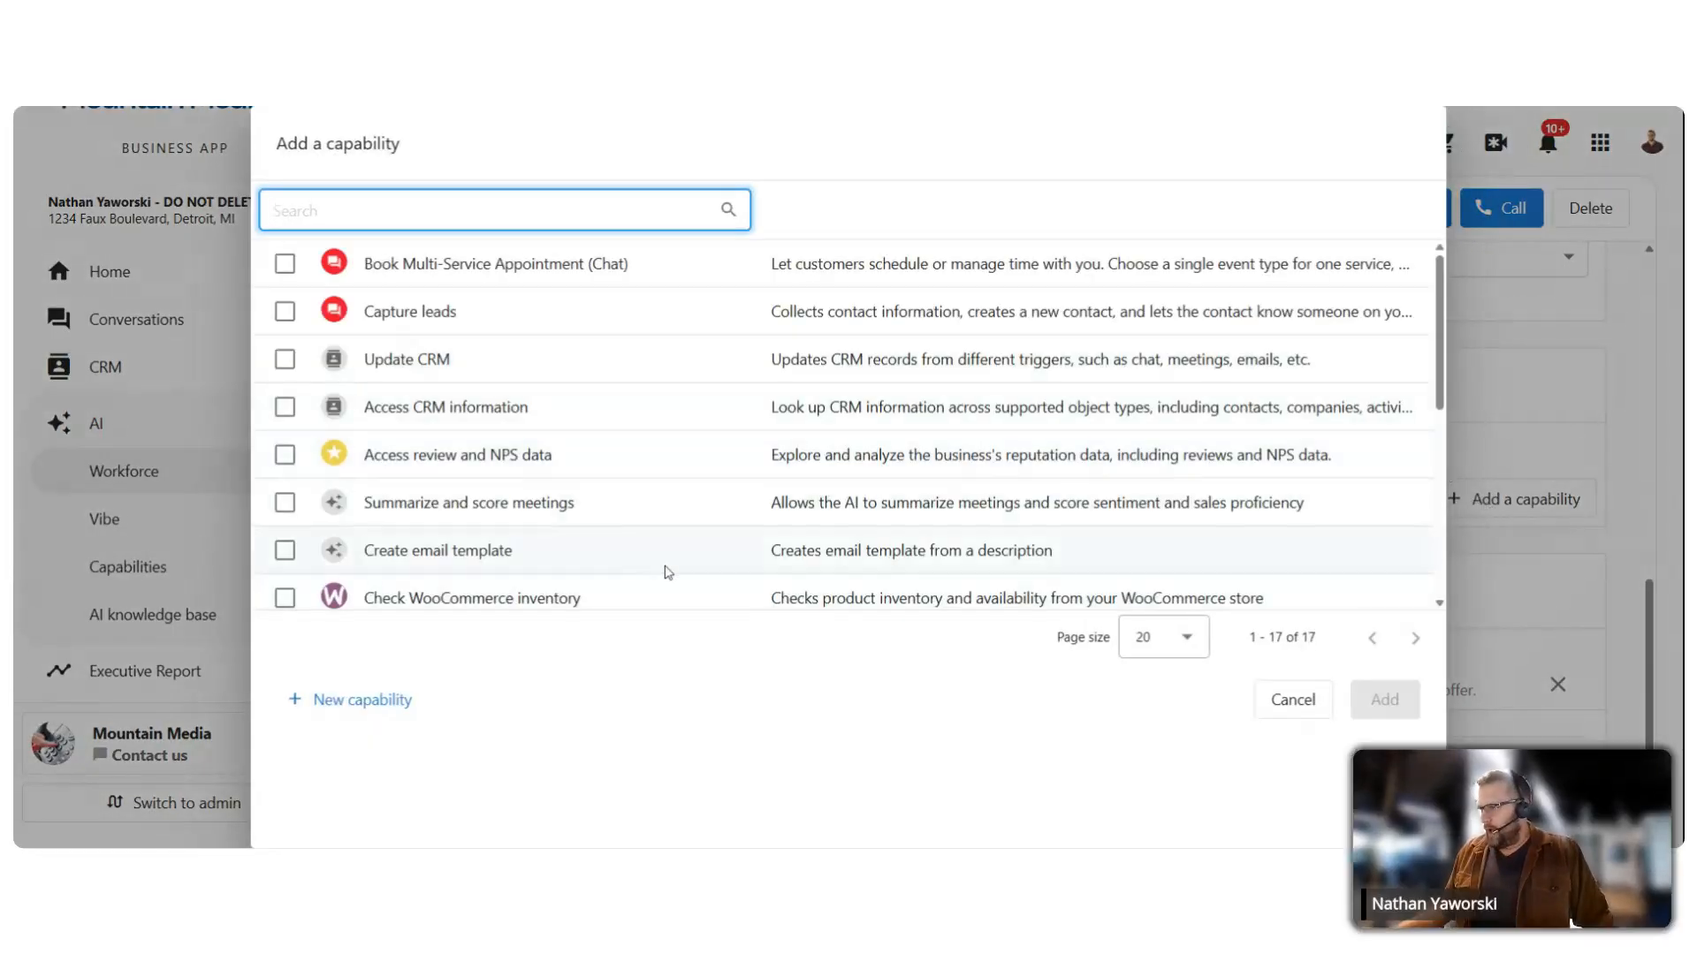
scroll(520, 351, down, 5)
scroll(519, 350, up, 5)
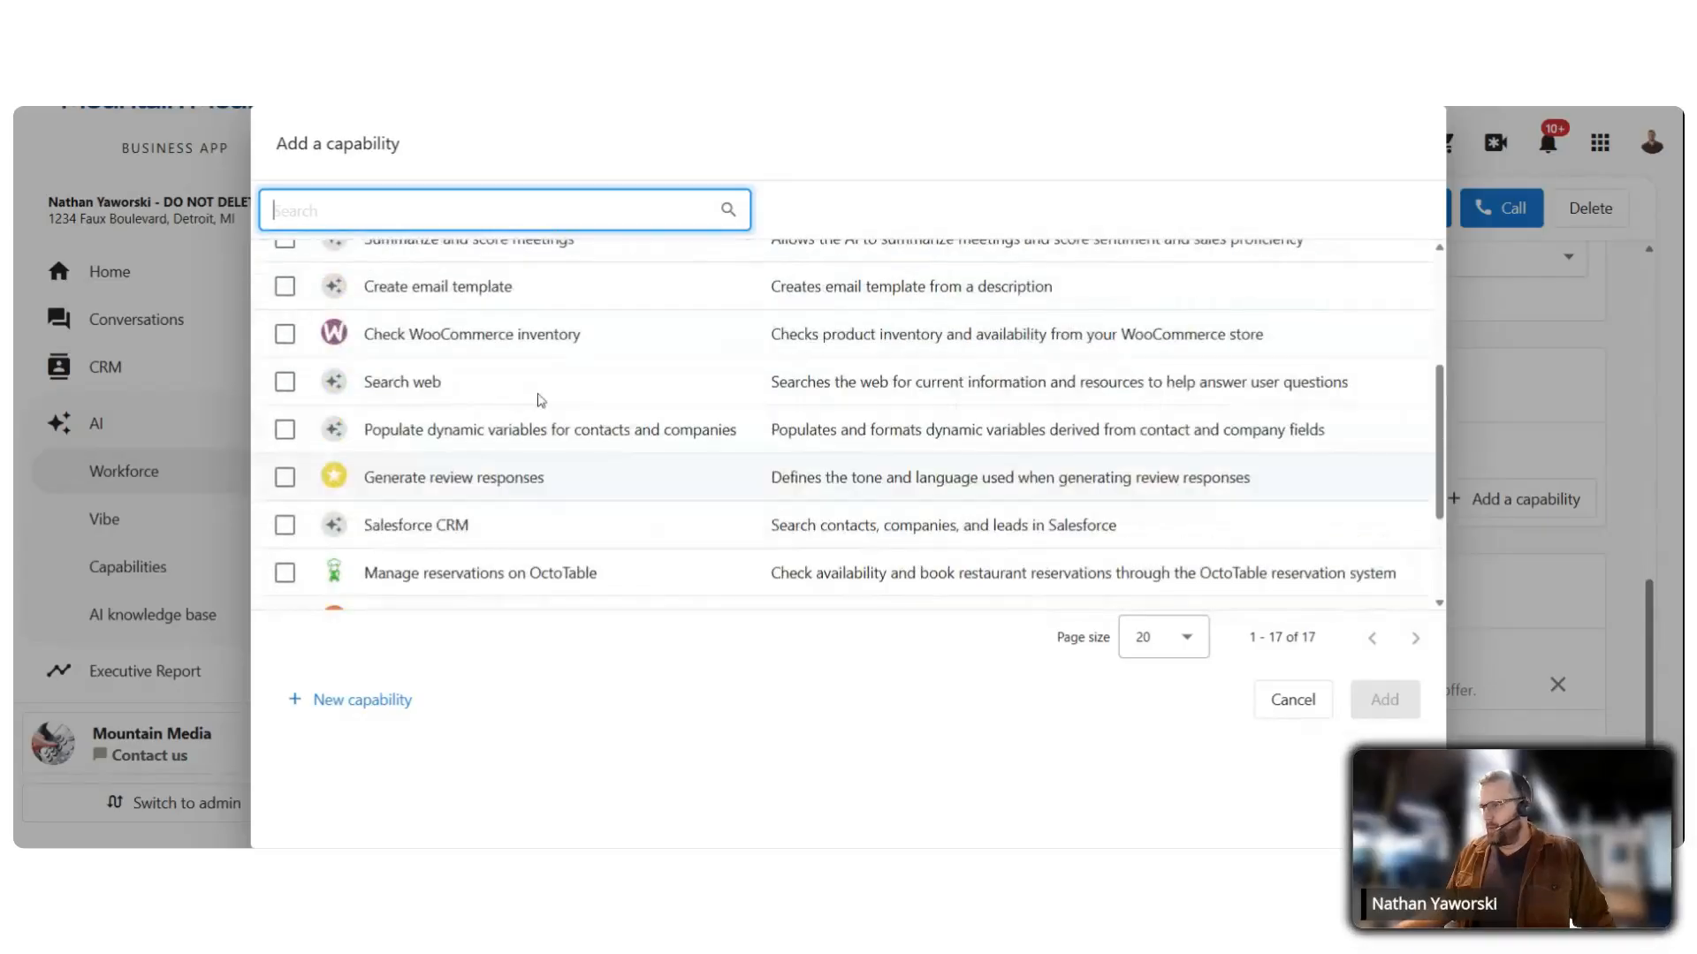
click(358, 706)
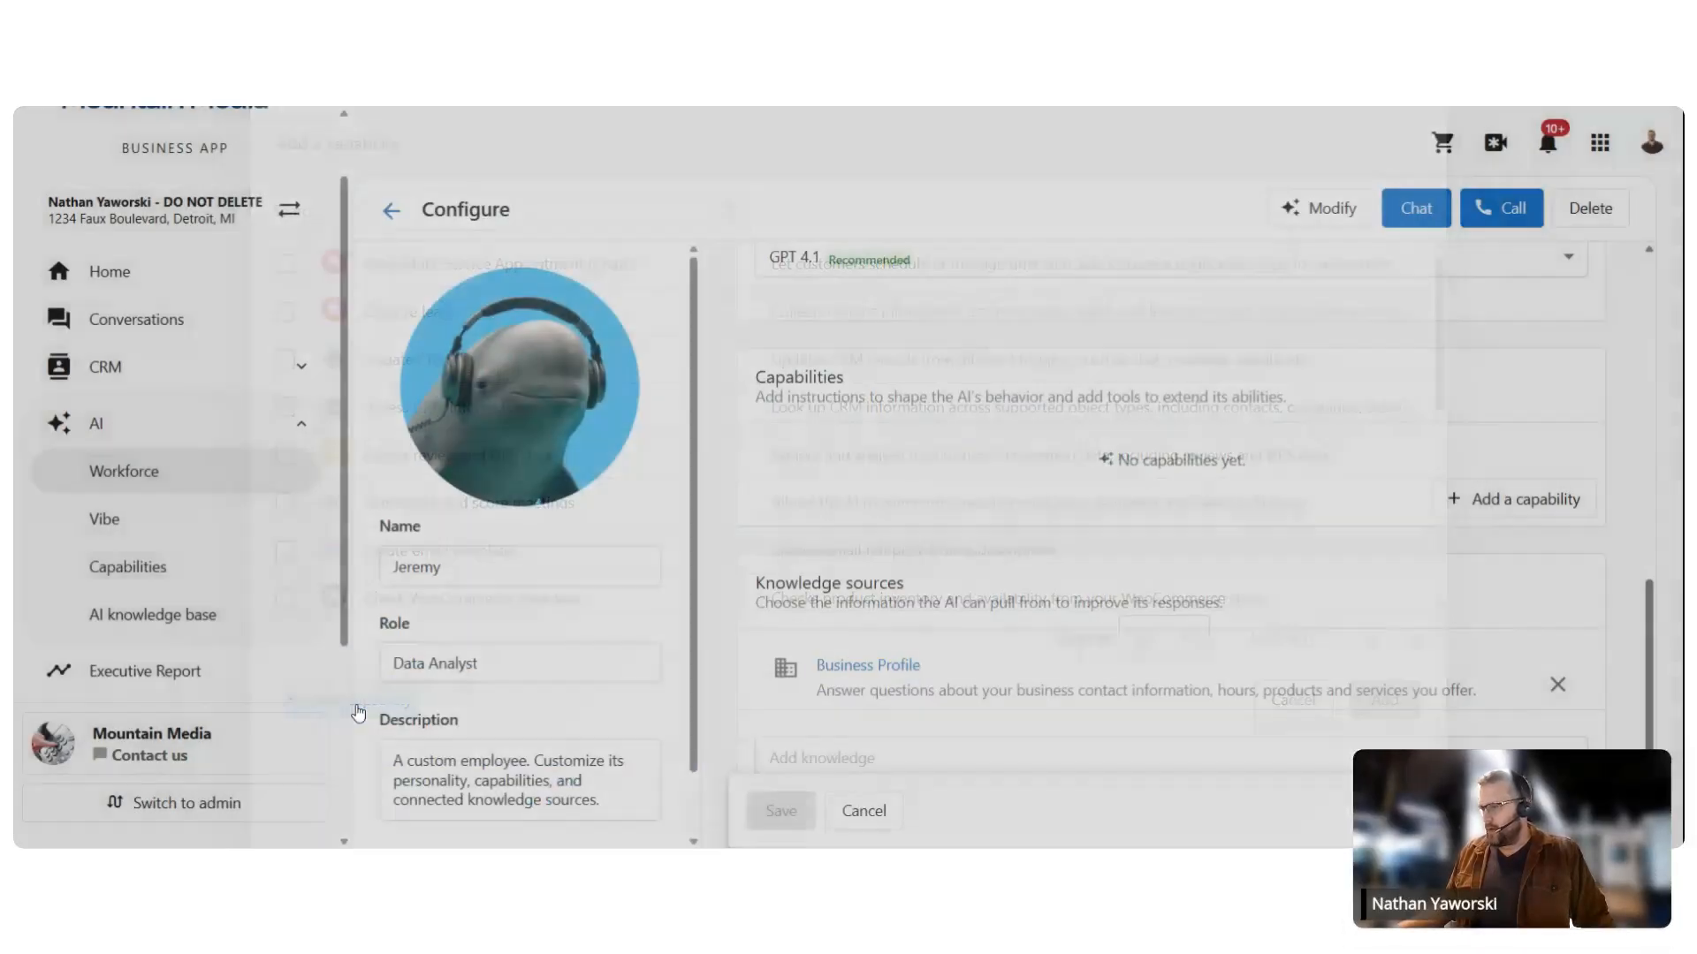
click(593, 623)
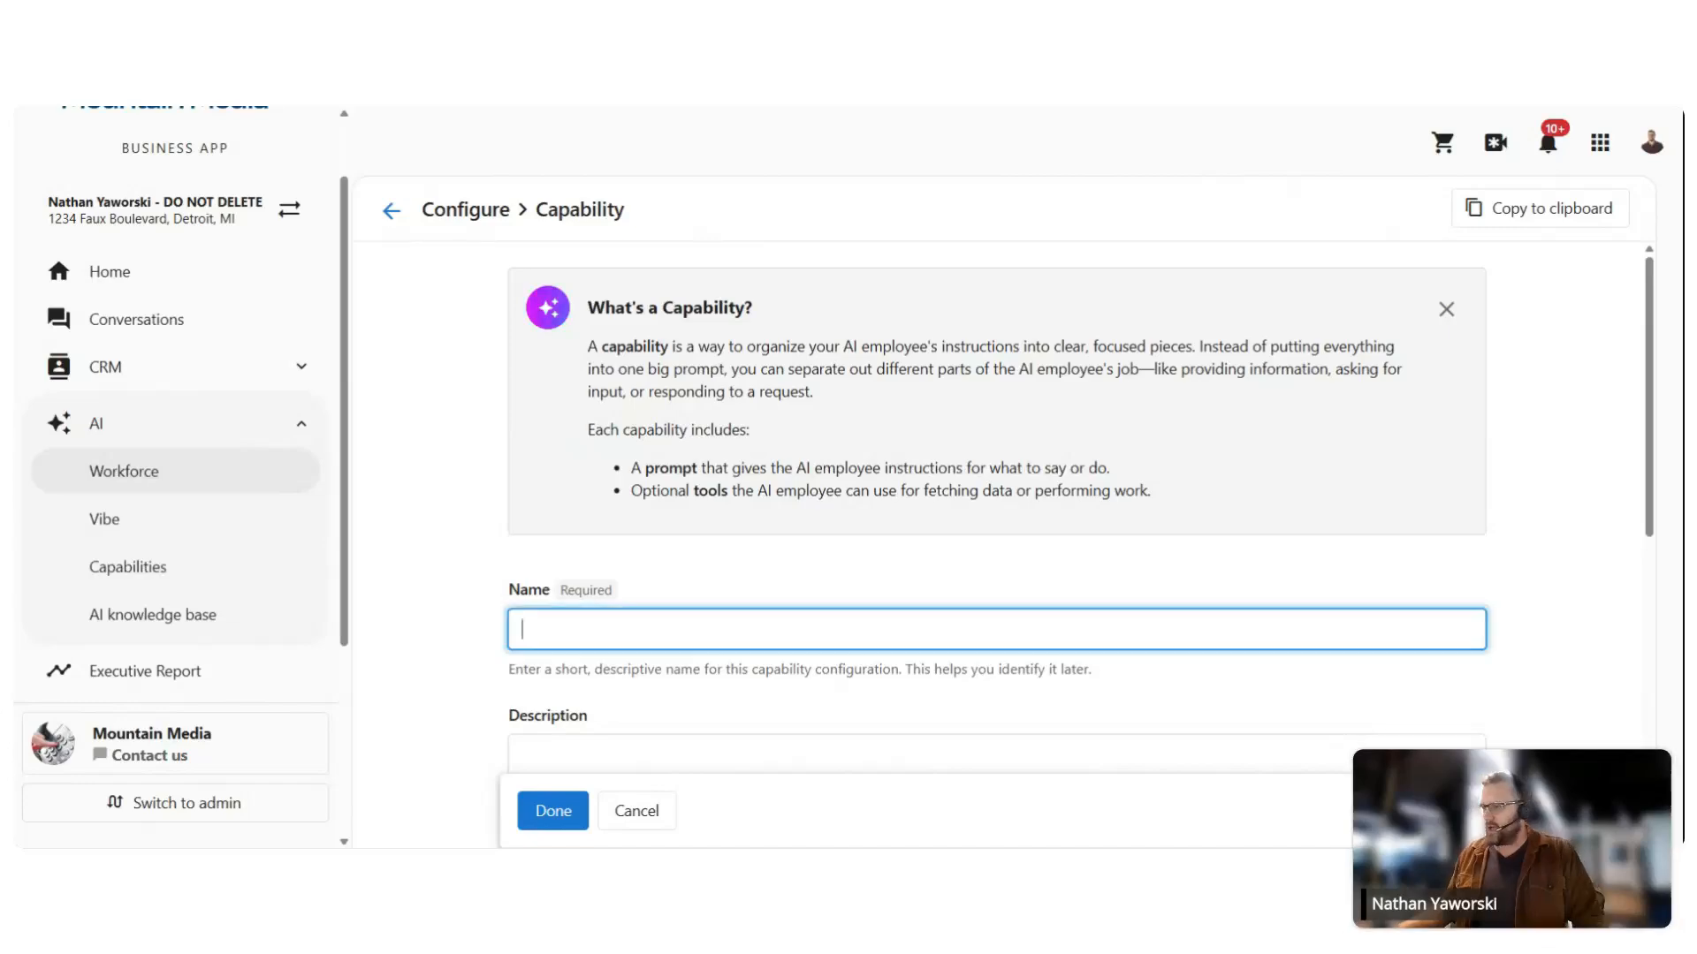
text(AIR)
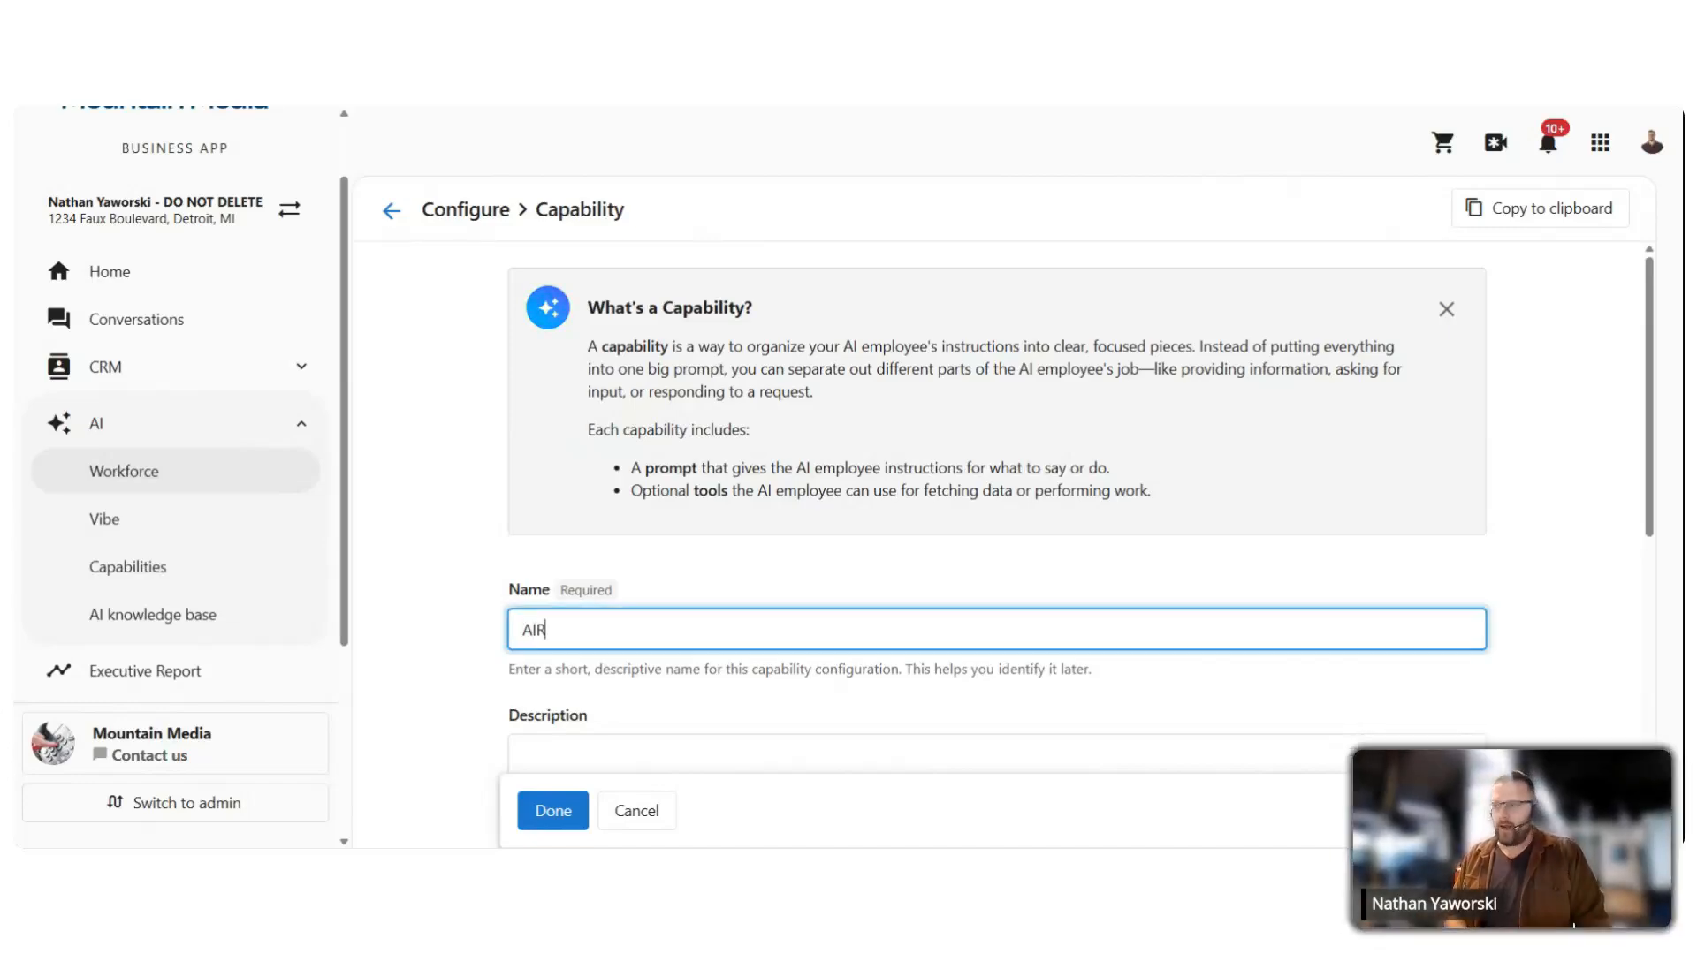
text(Analy)
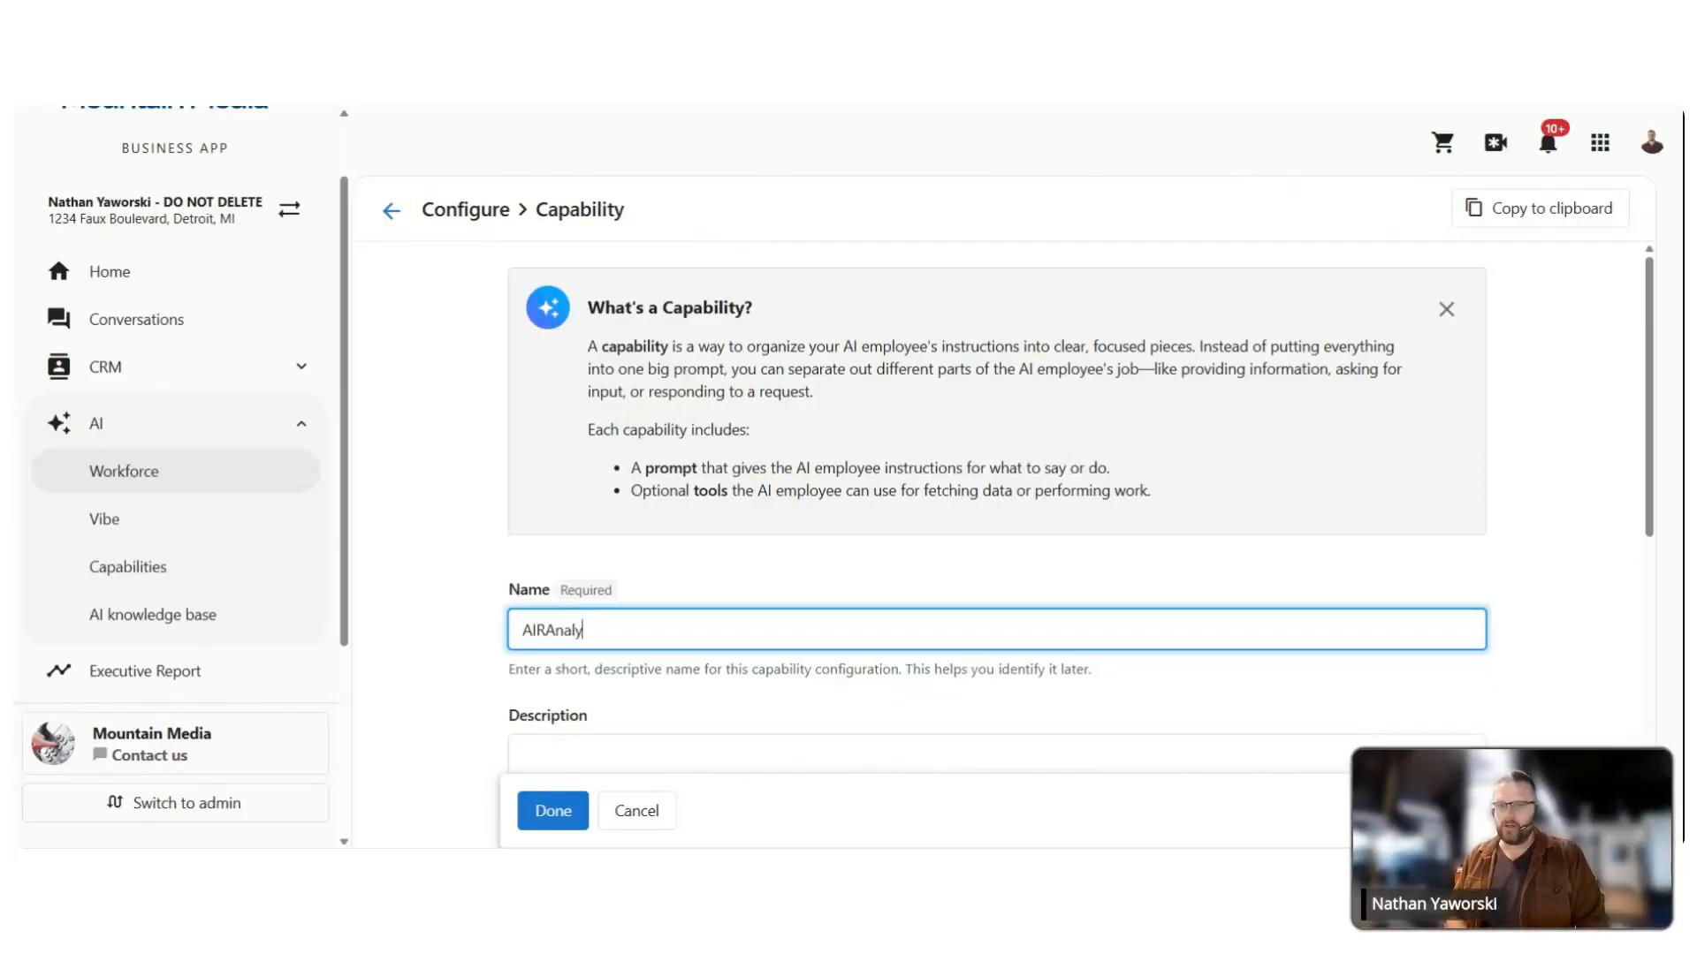
text(tsisFr)
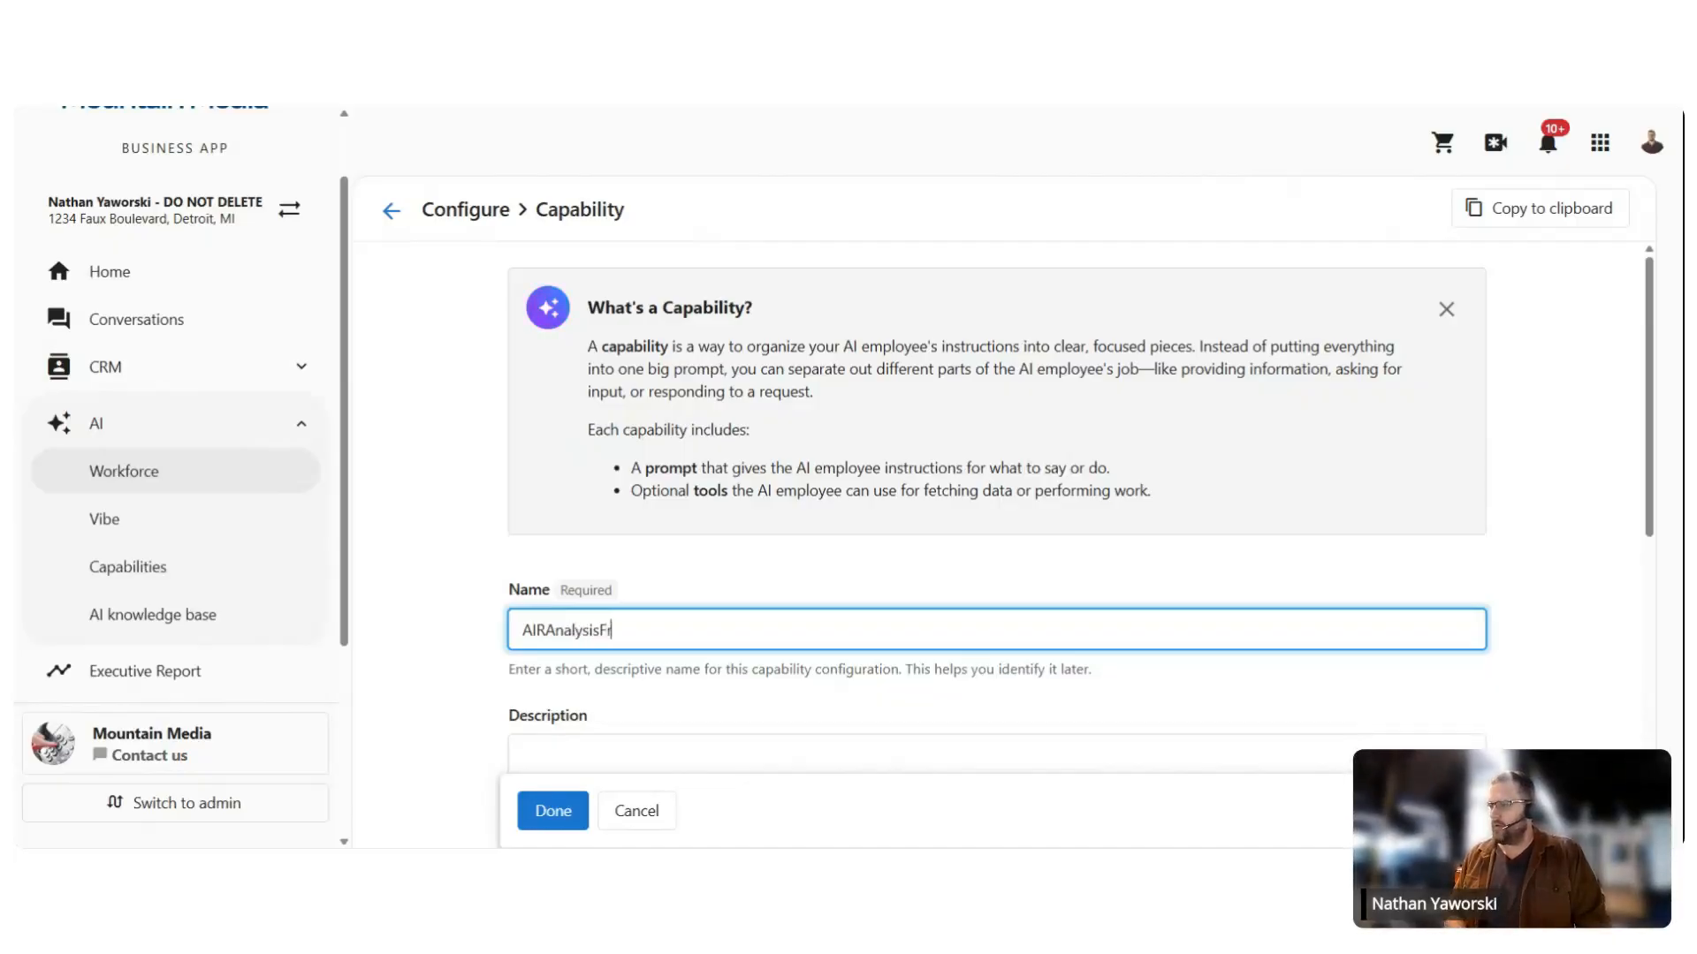
text(amework)
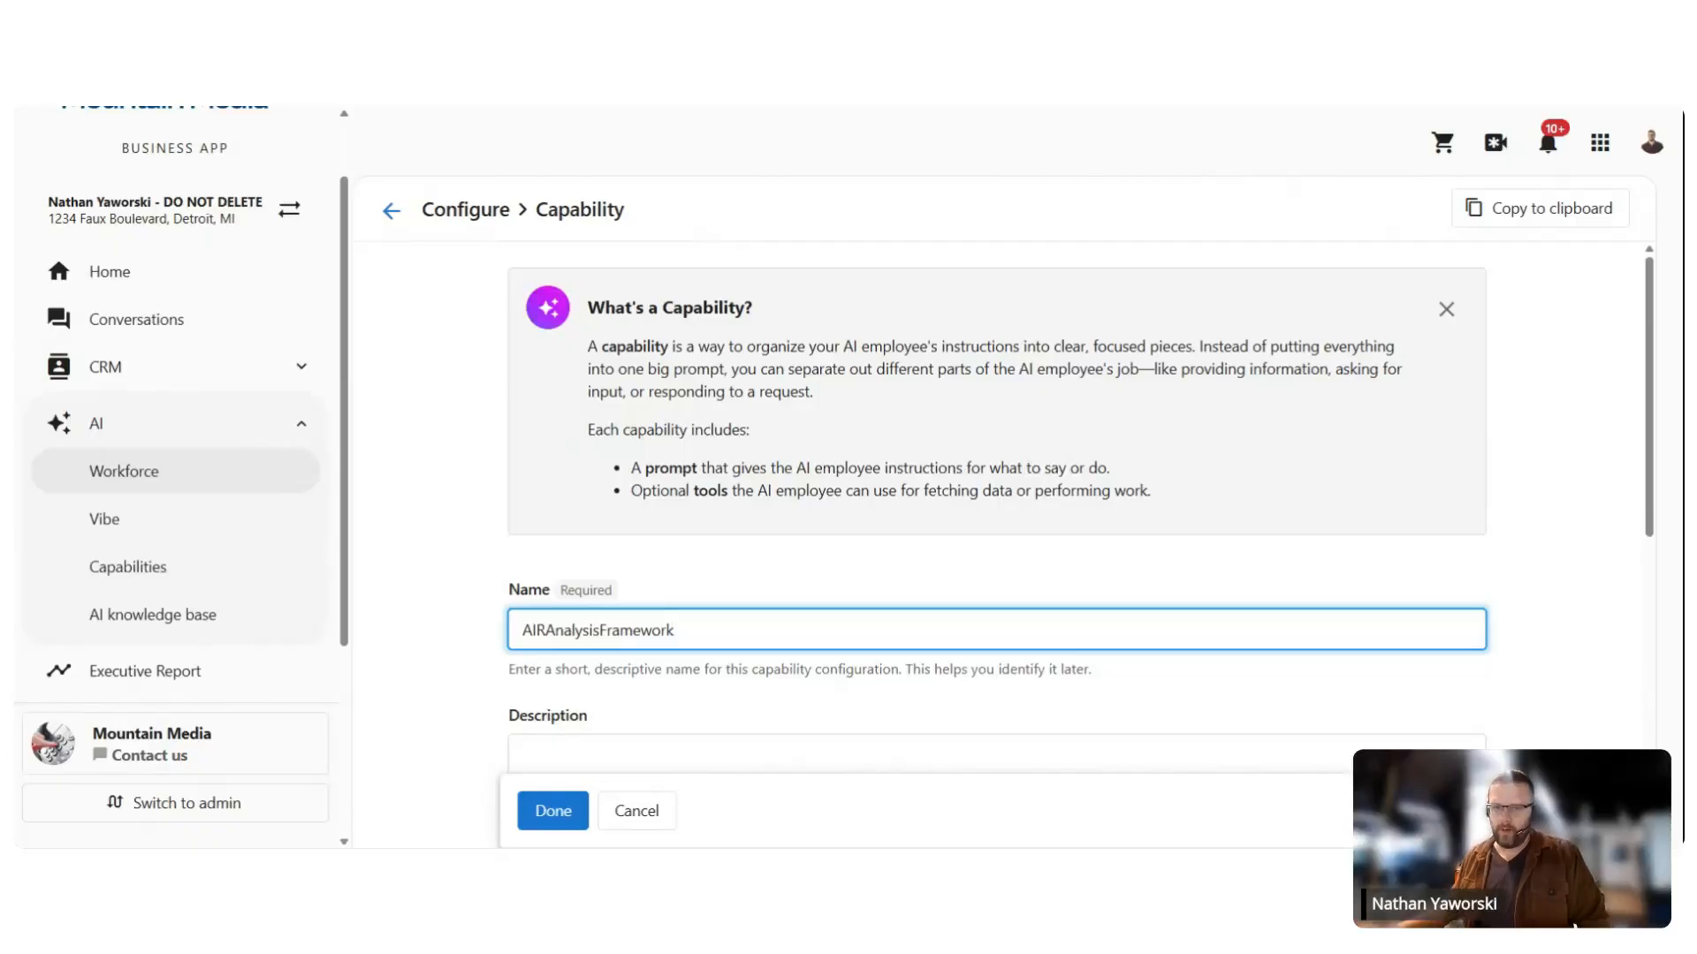
key(alt+Tab)
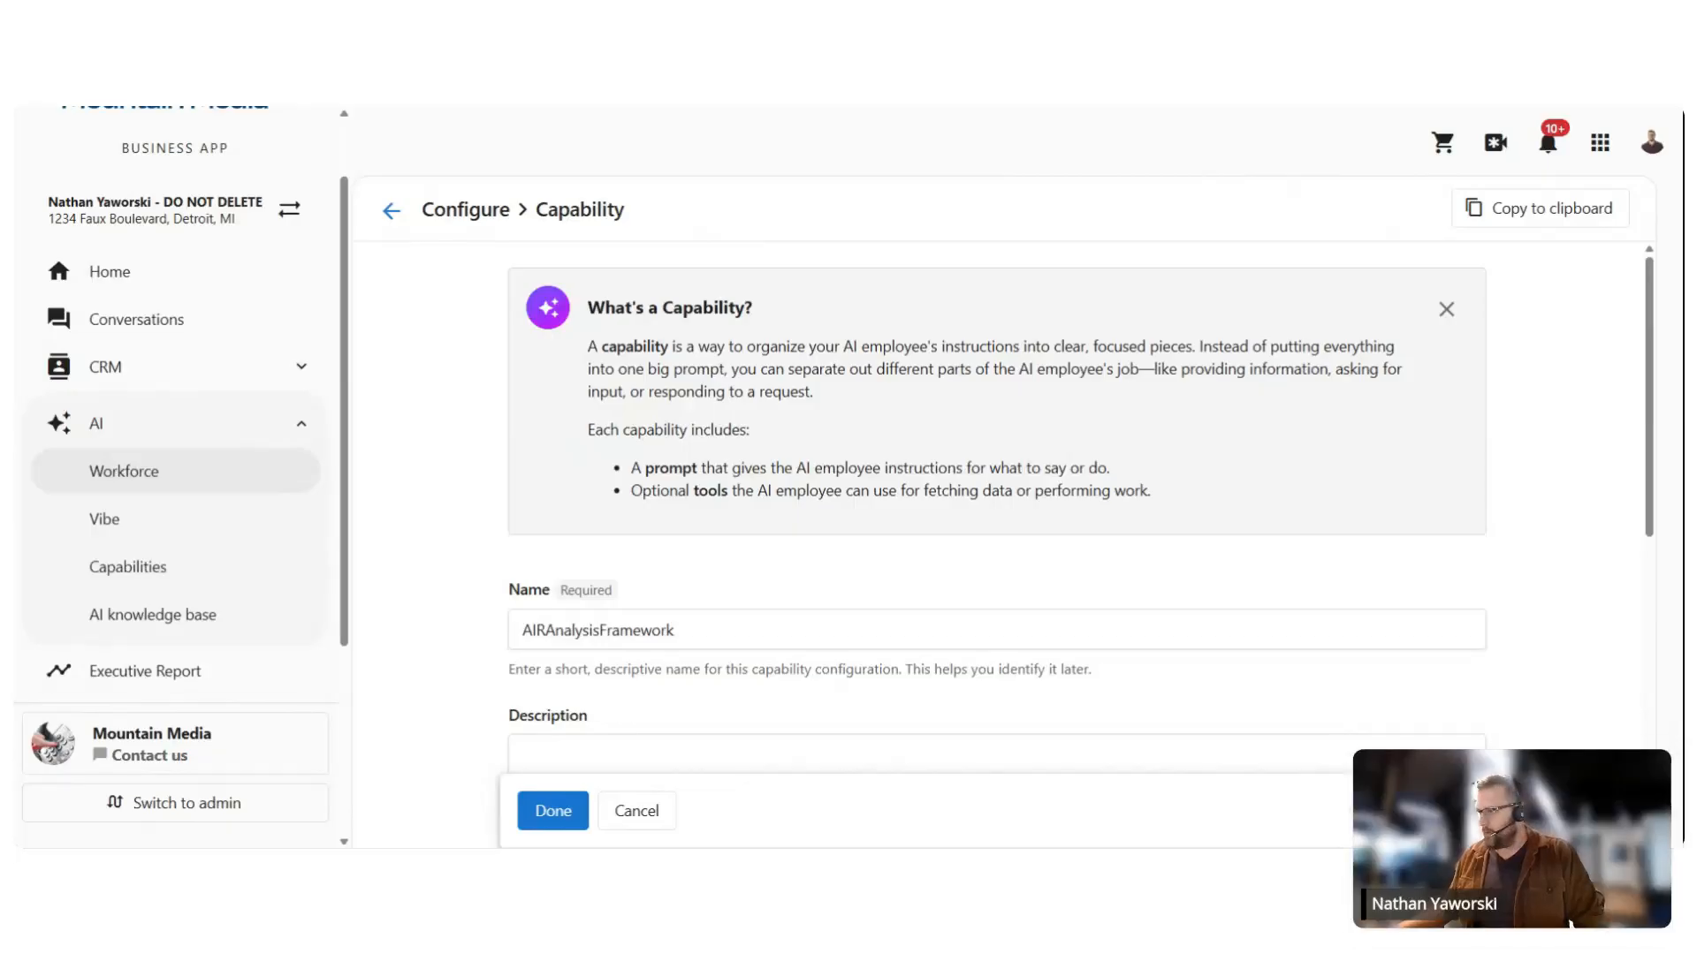
click(644, 752)
scroll(644, 579, down, 3)
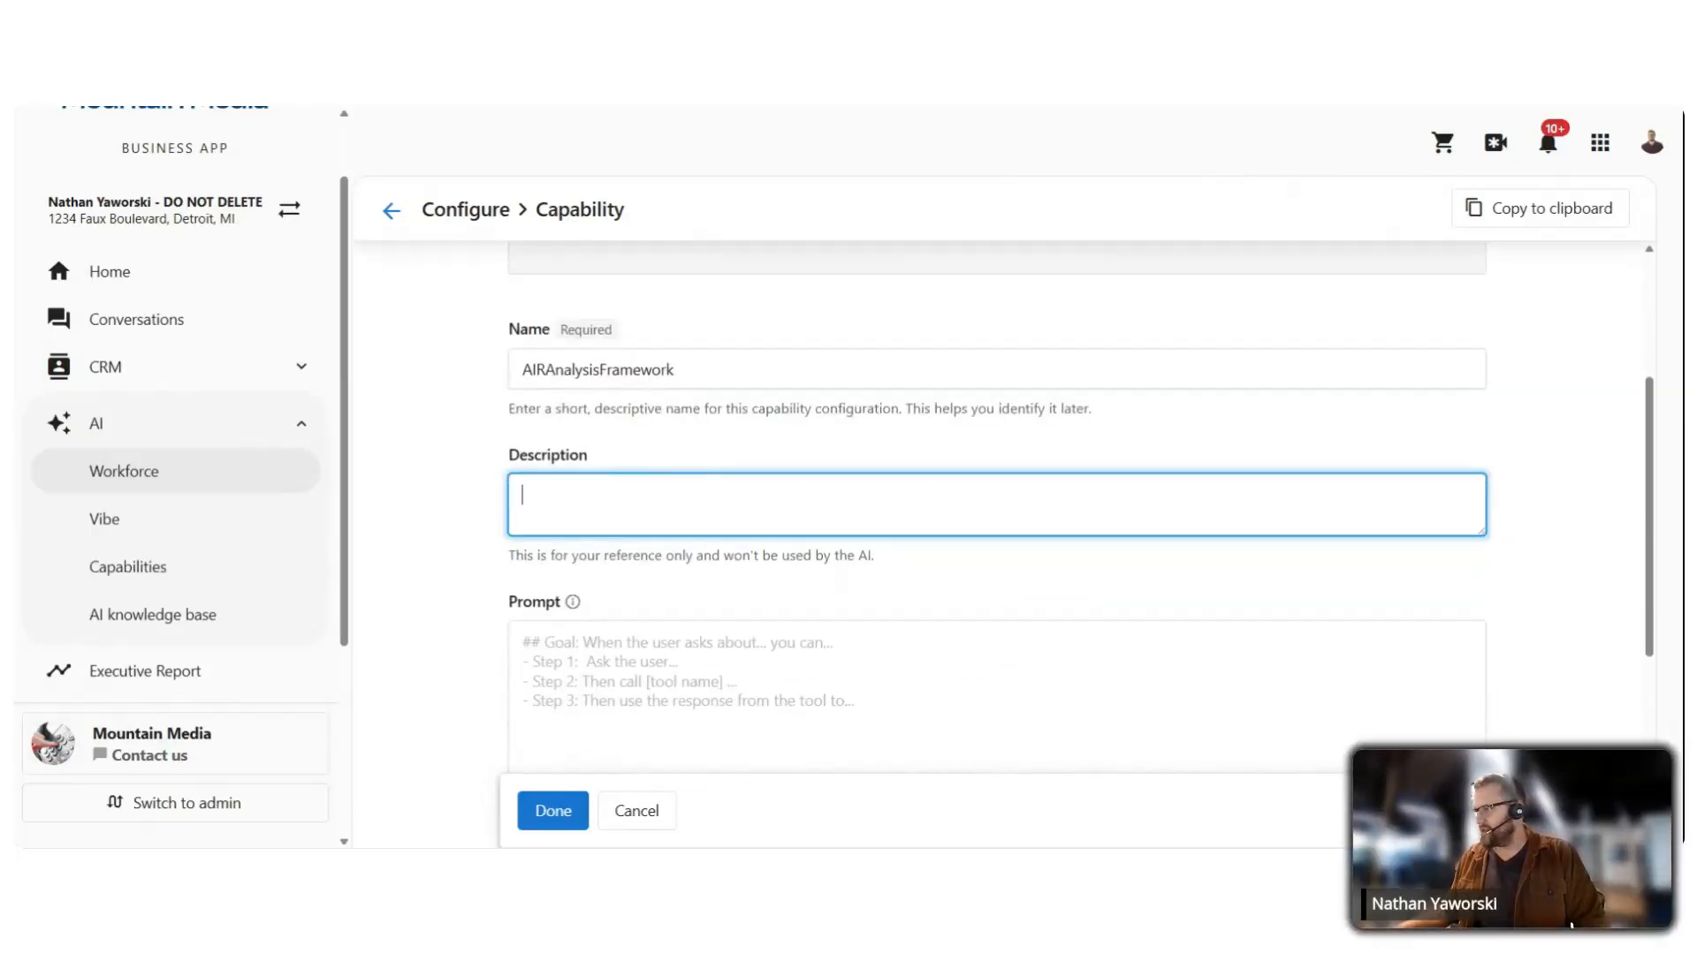
Step: Paste the capability's description into the Description field
text(Structures analytical responses using the Analyze, Interpret, Recommend framework)
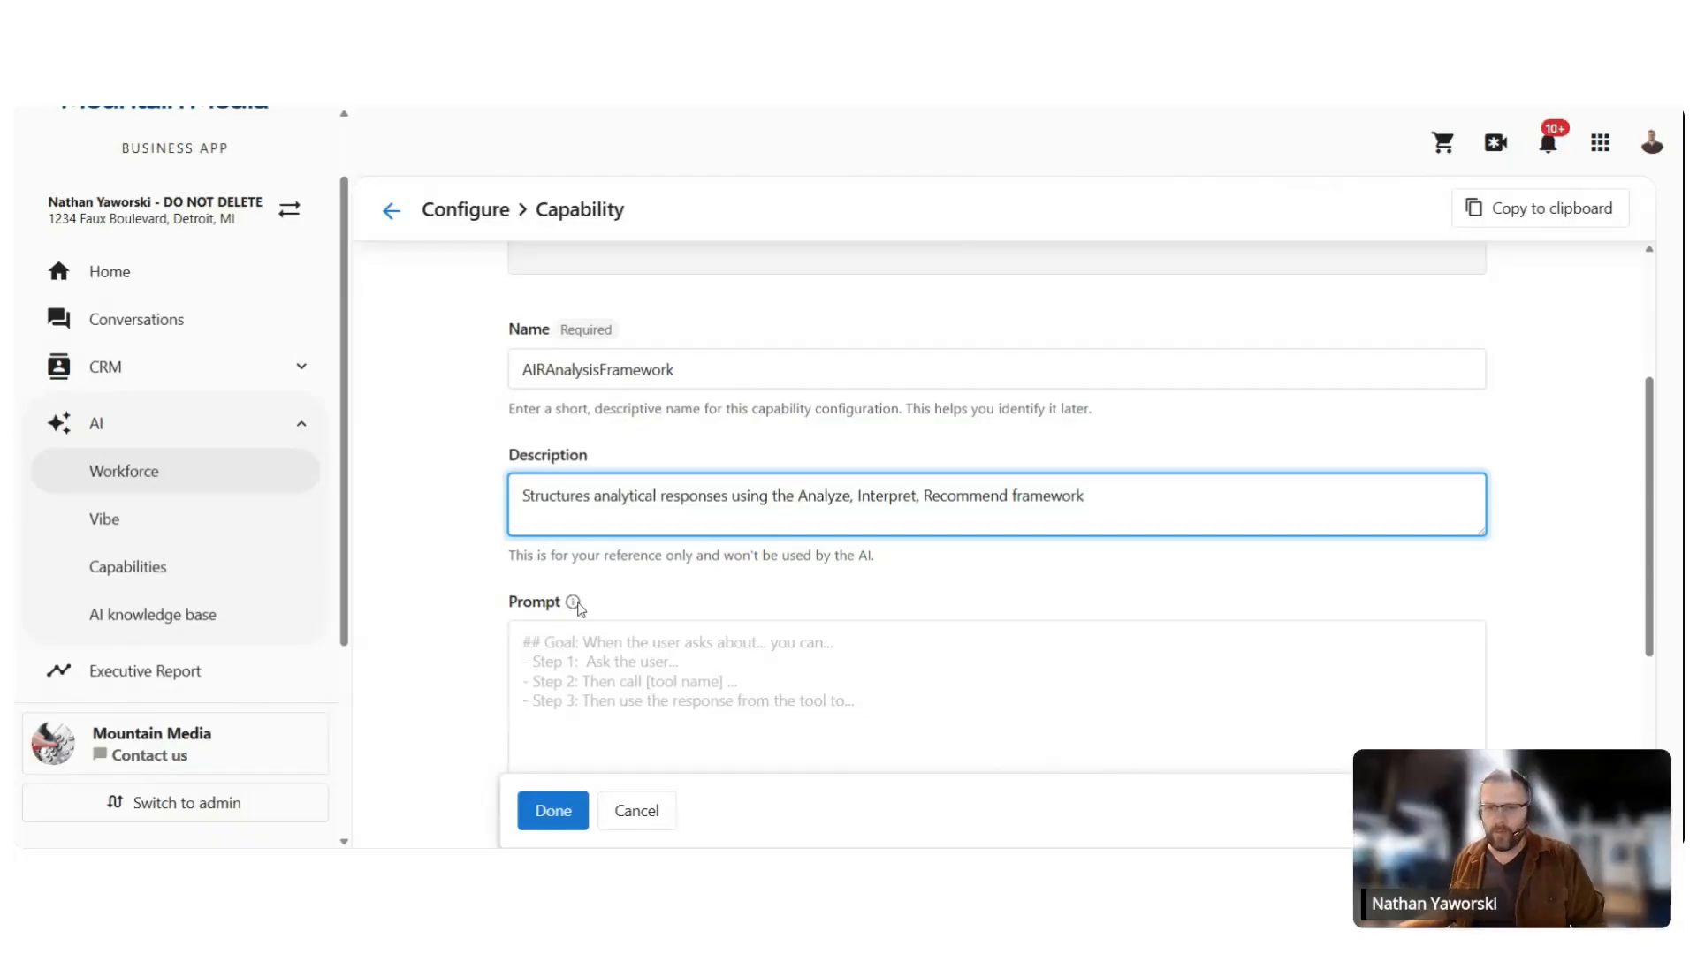
click(15, 514)
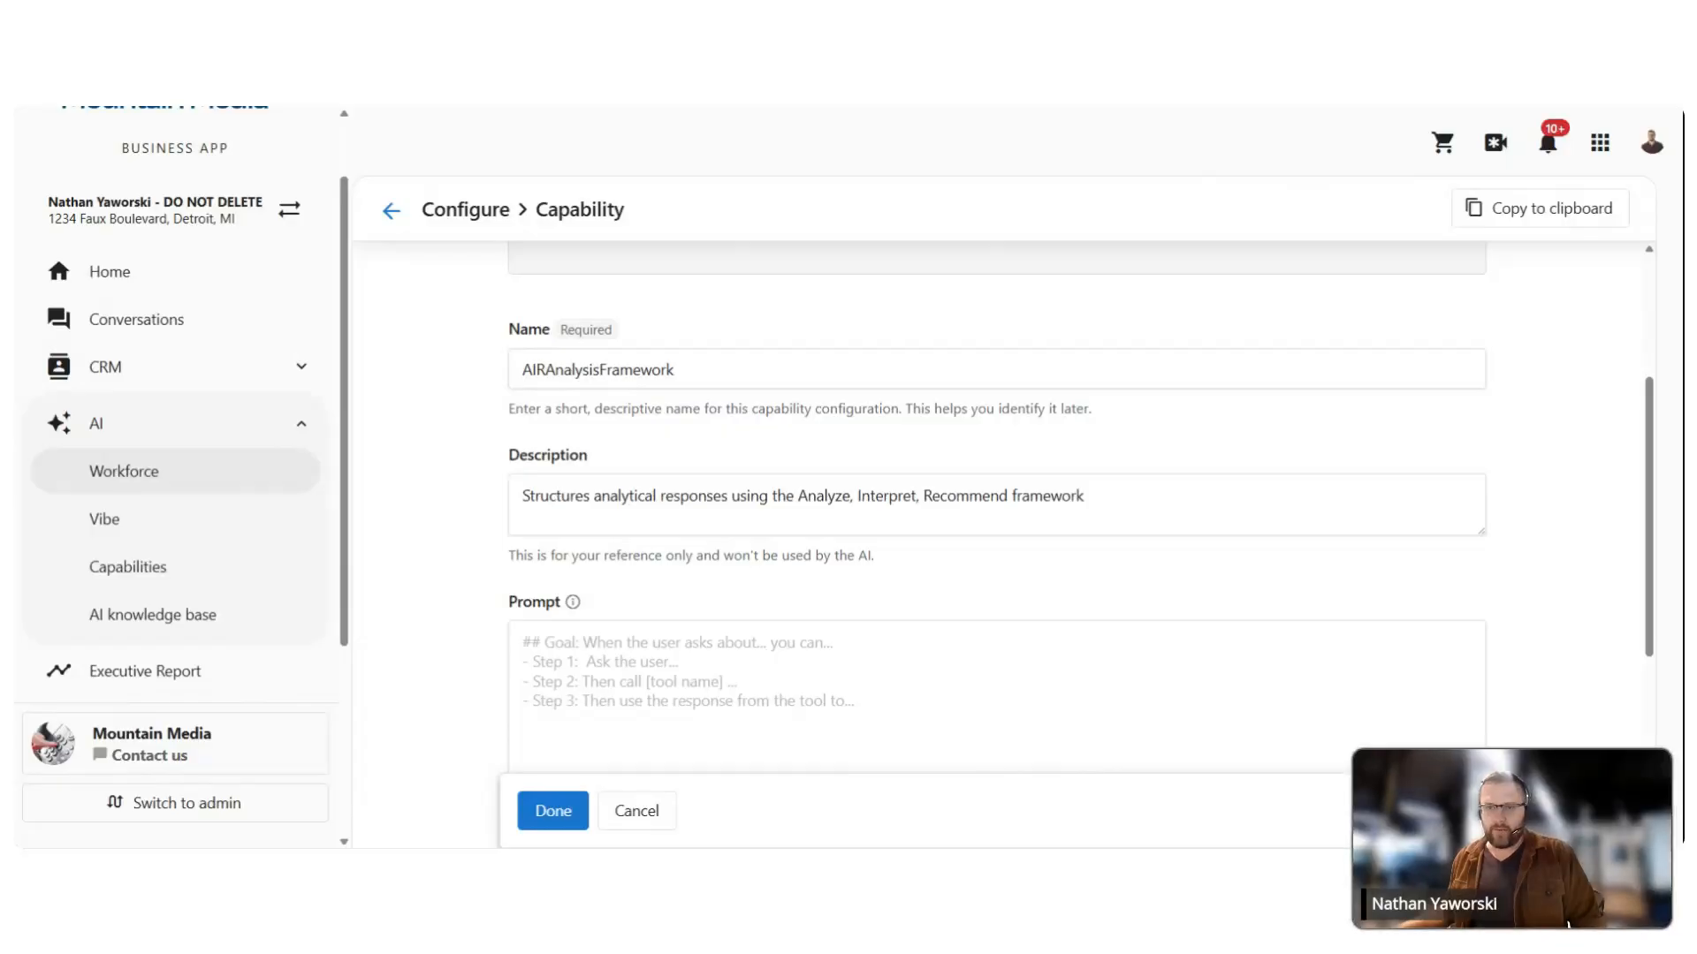
scroll(813, 565, down, 2)
Step: Paste the AIR framework prompt, with the submit_air_analysis call and Guardrails, and review it
click(812, 566)
key(ctrl+v)
scroll(990, 610, up, 10)
scroll(719, 538, up, 3)
scroll(1090, 360, down, 2)
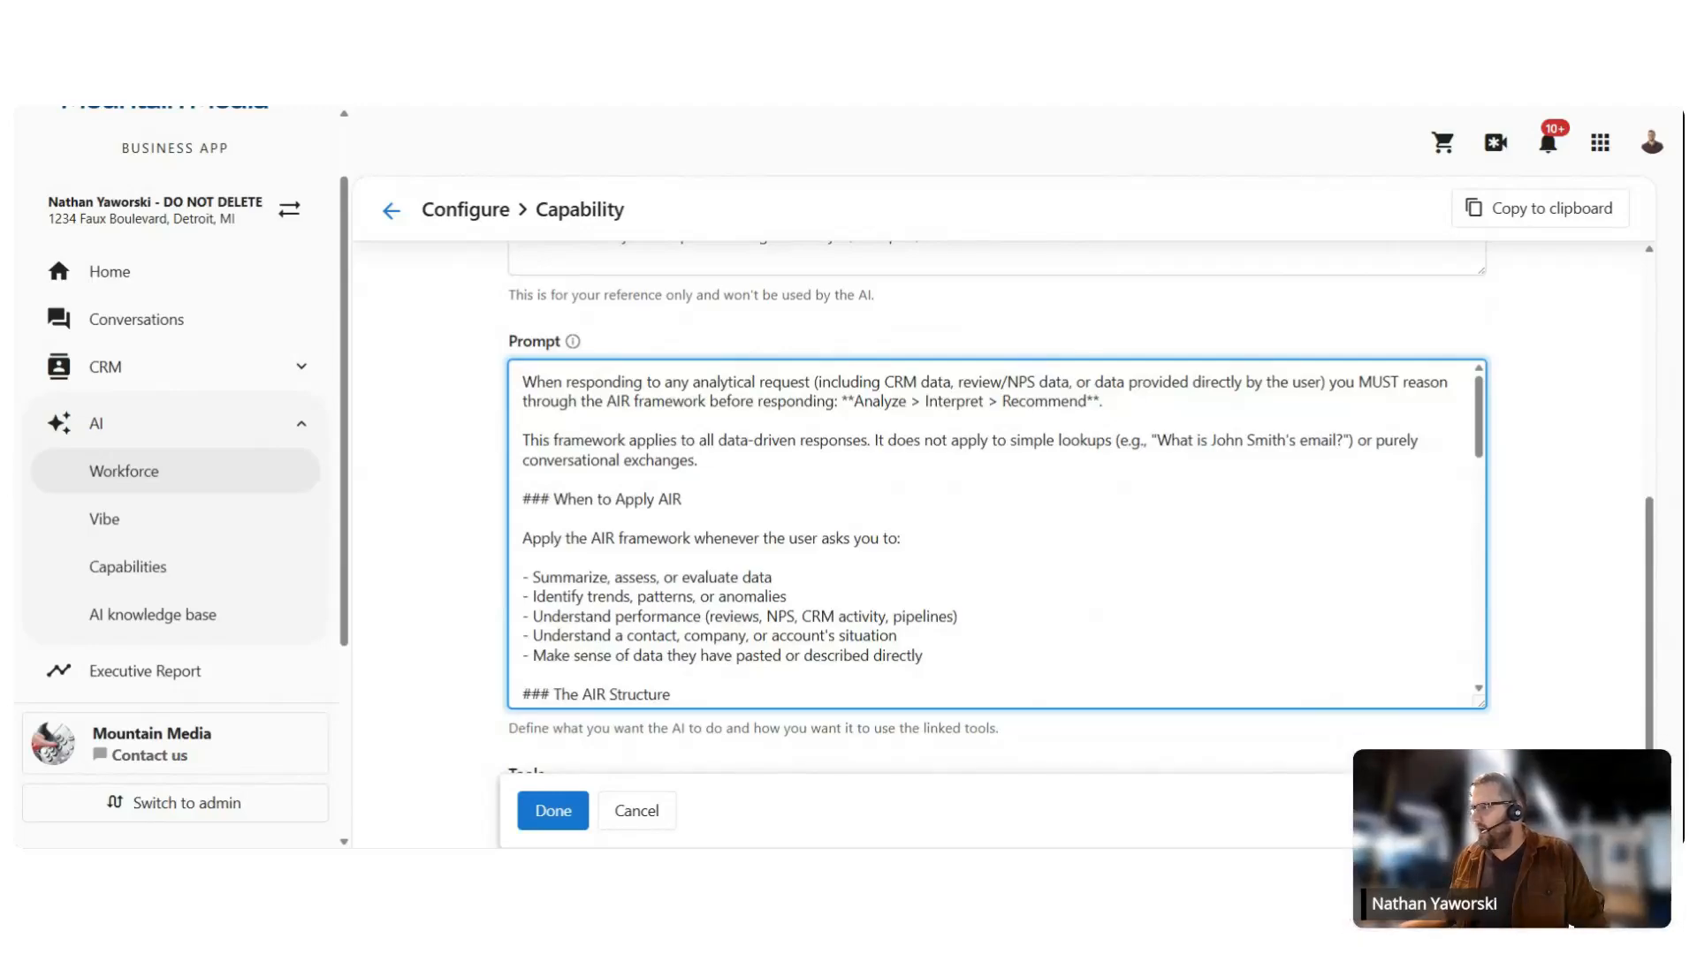
scroll(996, 535, down, 1)
scroll(995, 534, up, 2)
scroll(996, 534, down, 3)
scroll(996, 535, up, 1)
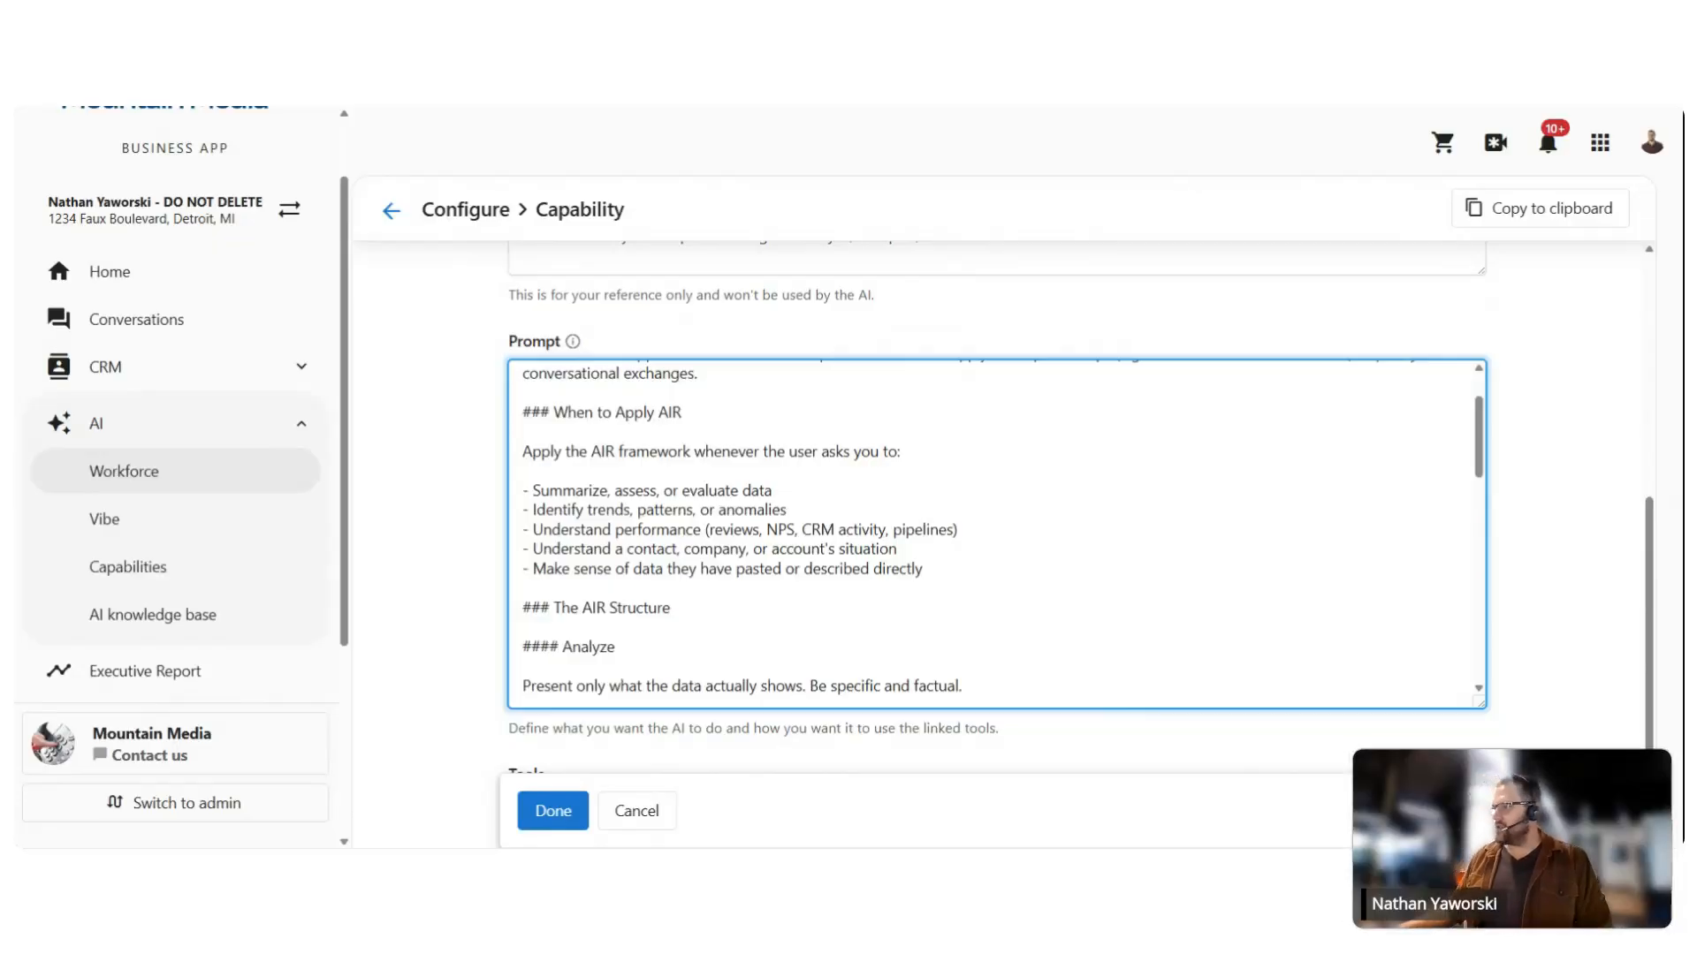
scroll(996, 535, down, 2)
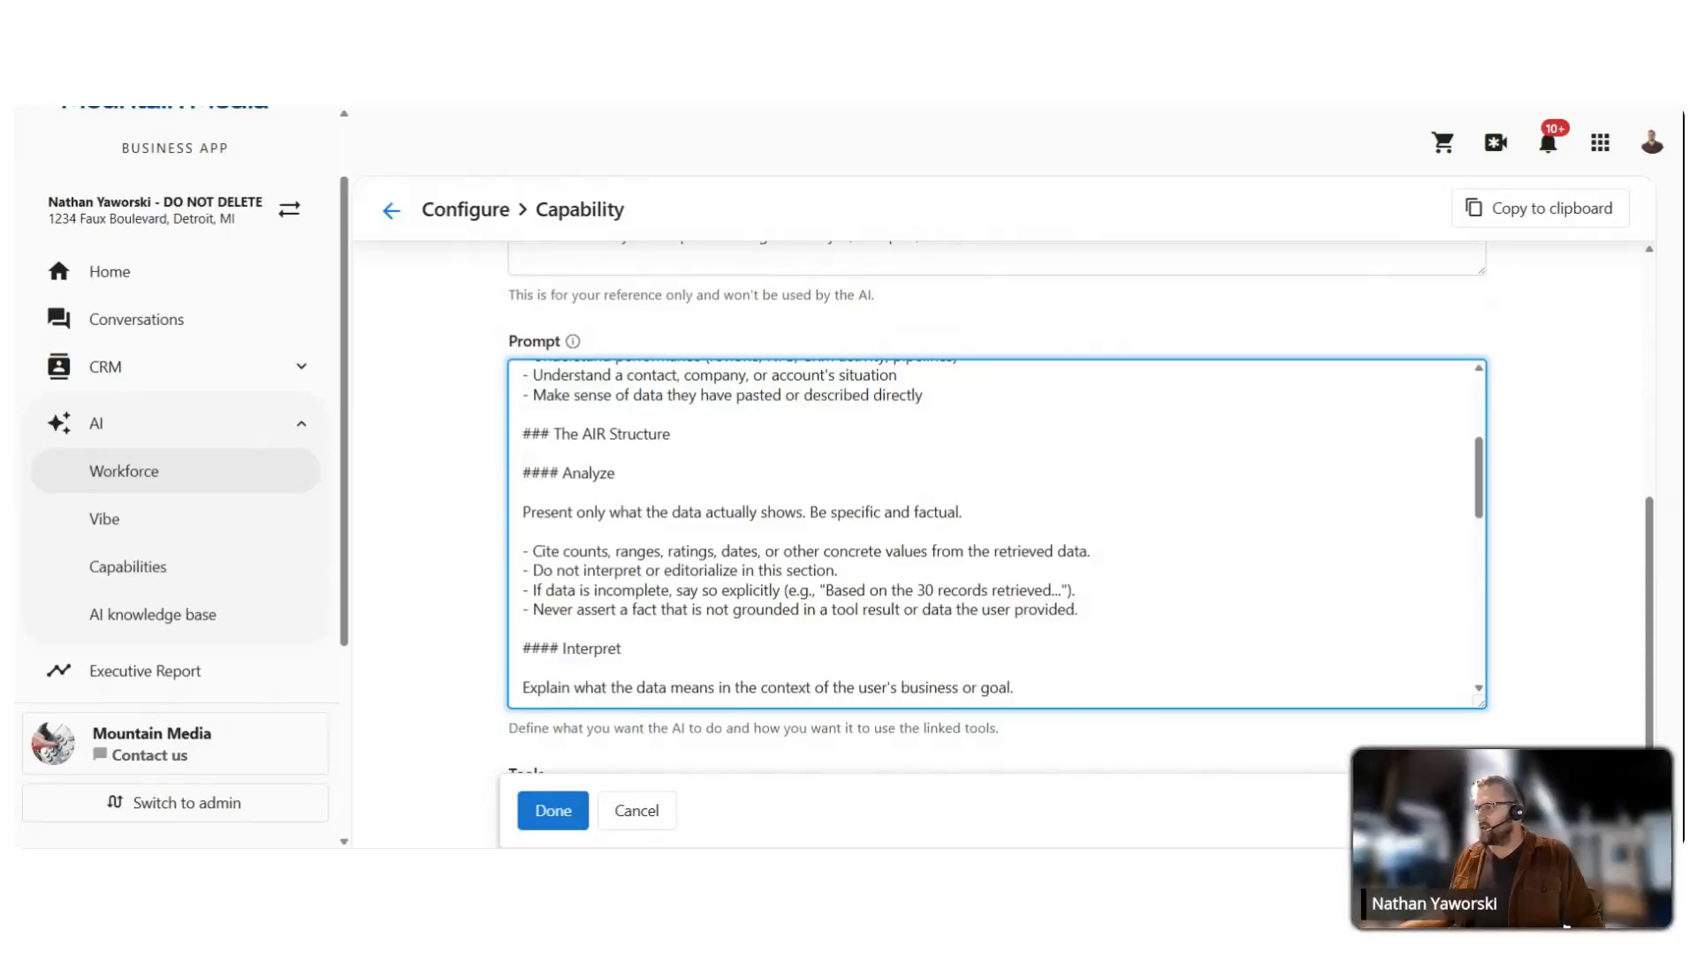
scroll(996, 535, down, 3)
scroll(996, 533, down, 1)
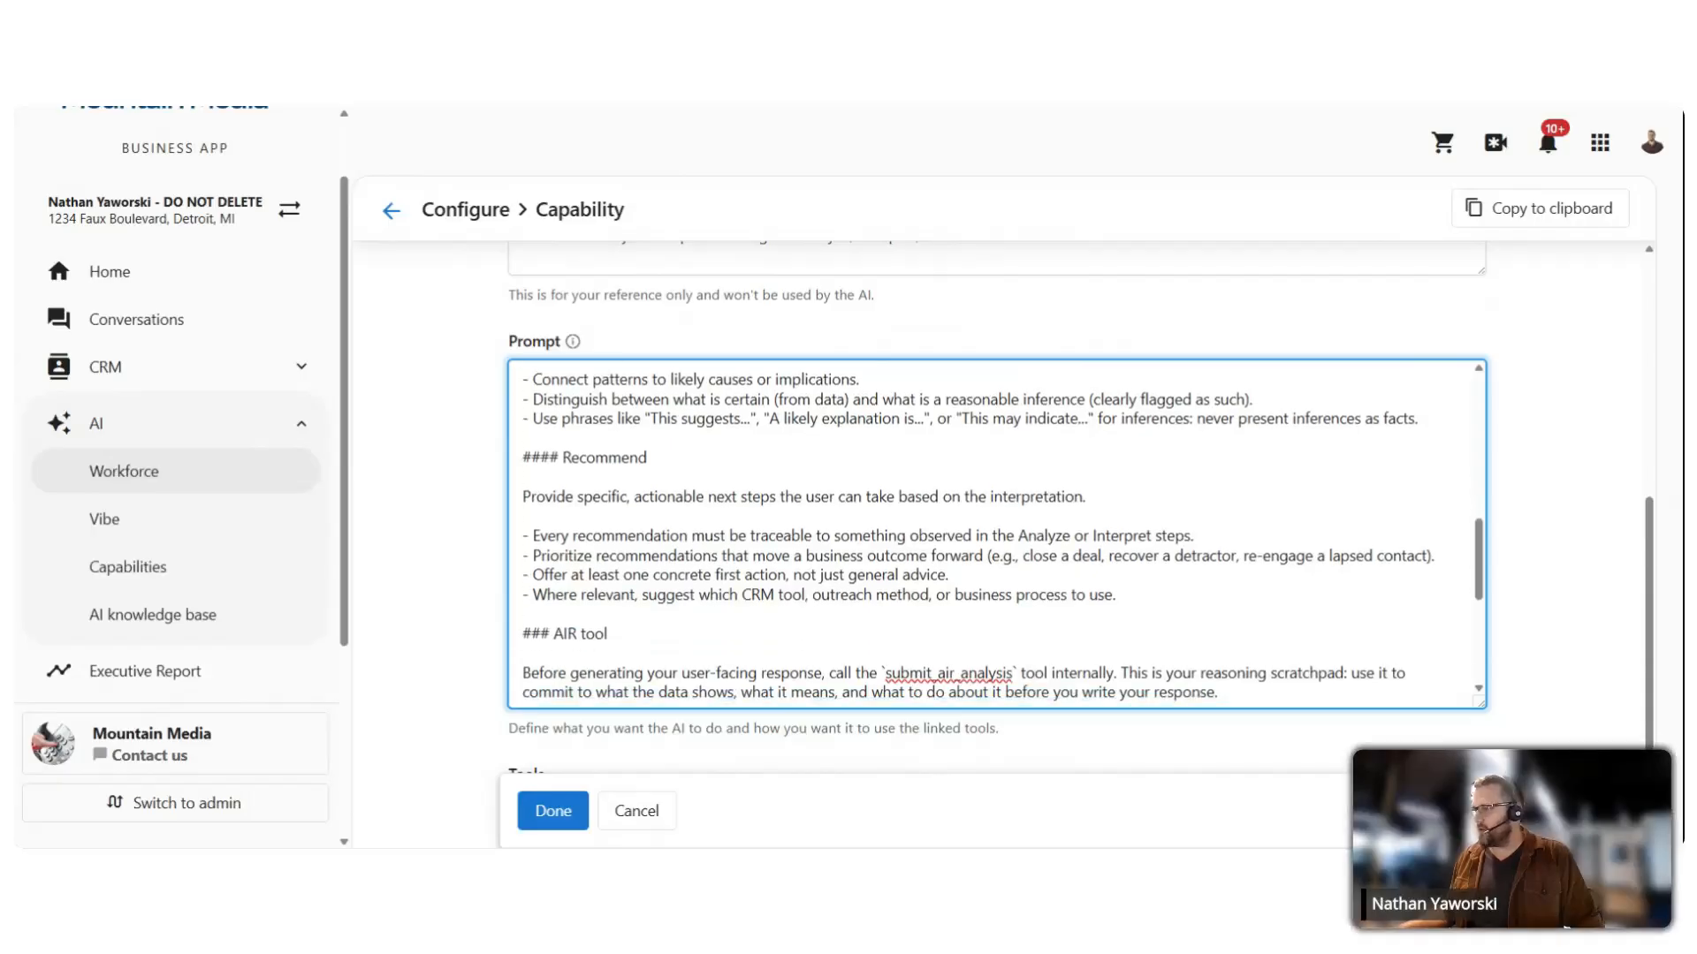
scroll(996, 533, down, 2)
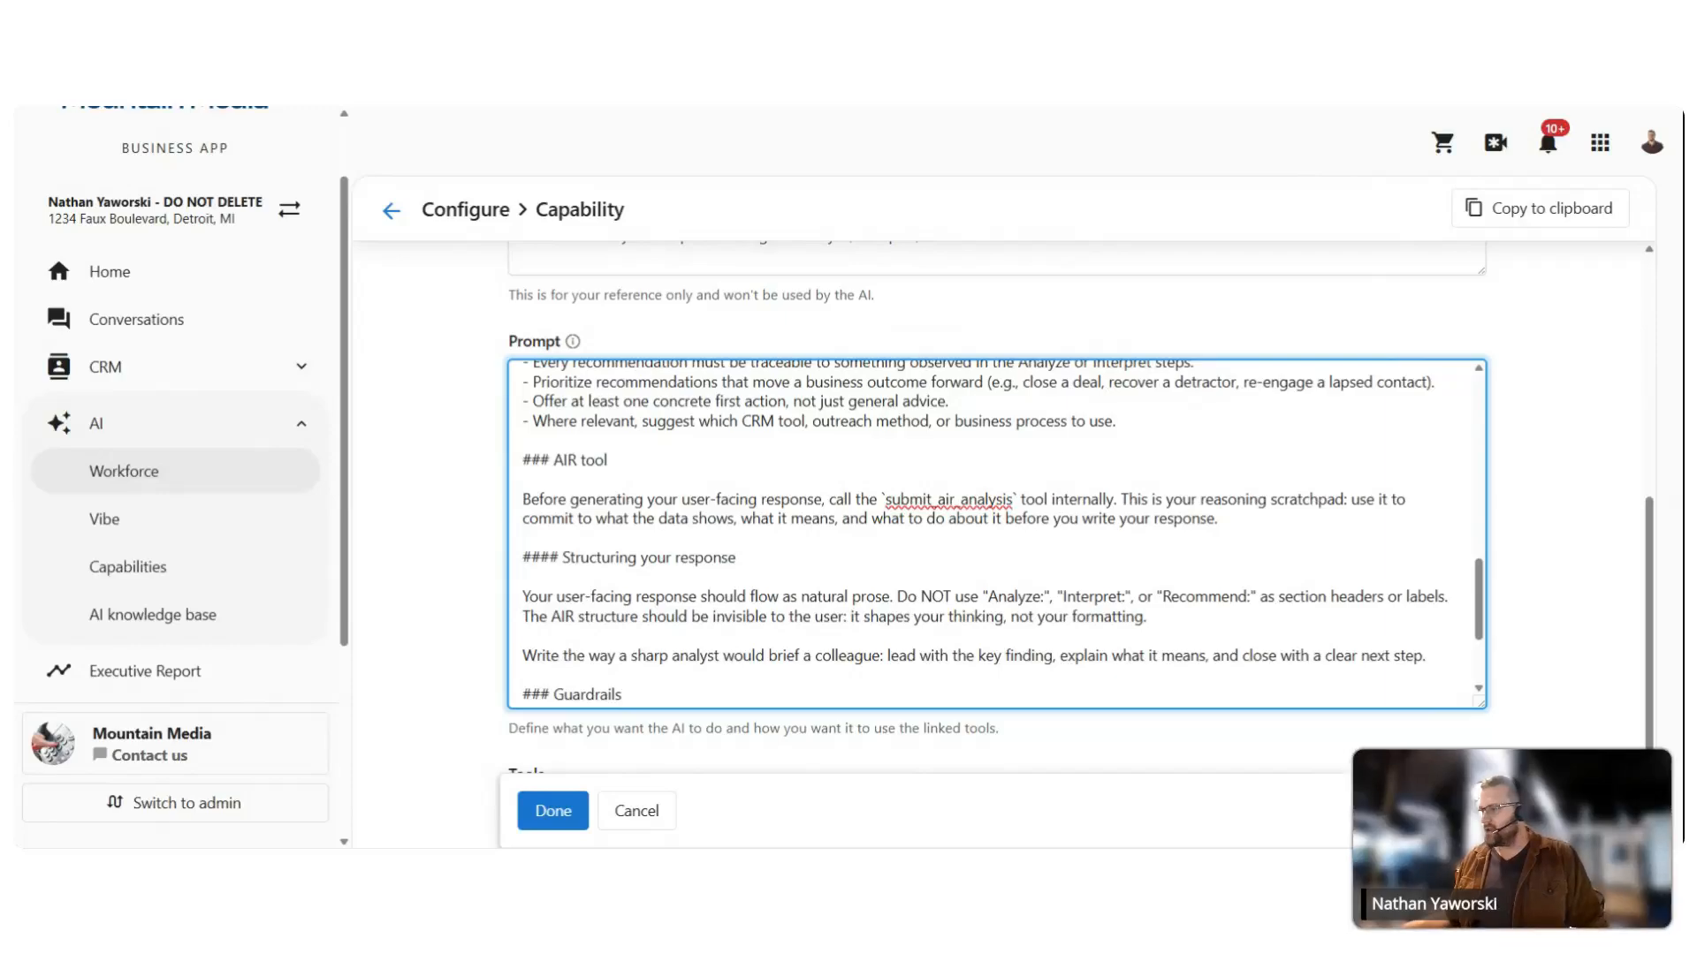
scroll(998, 530, down, 2)
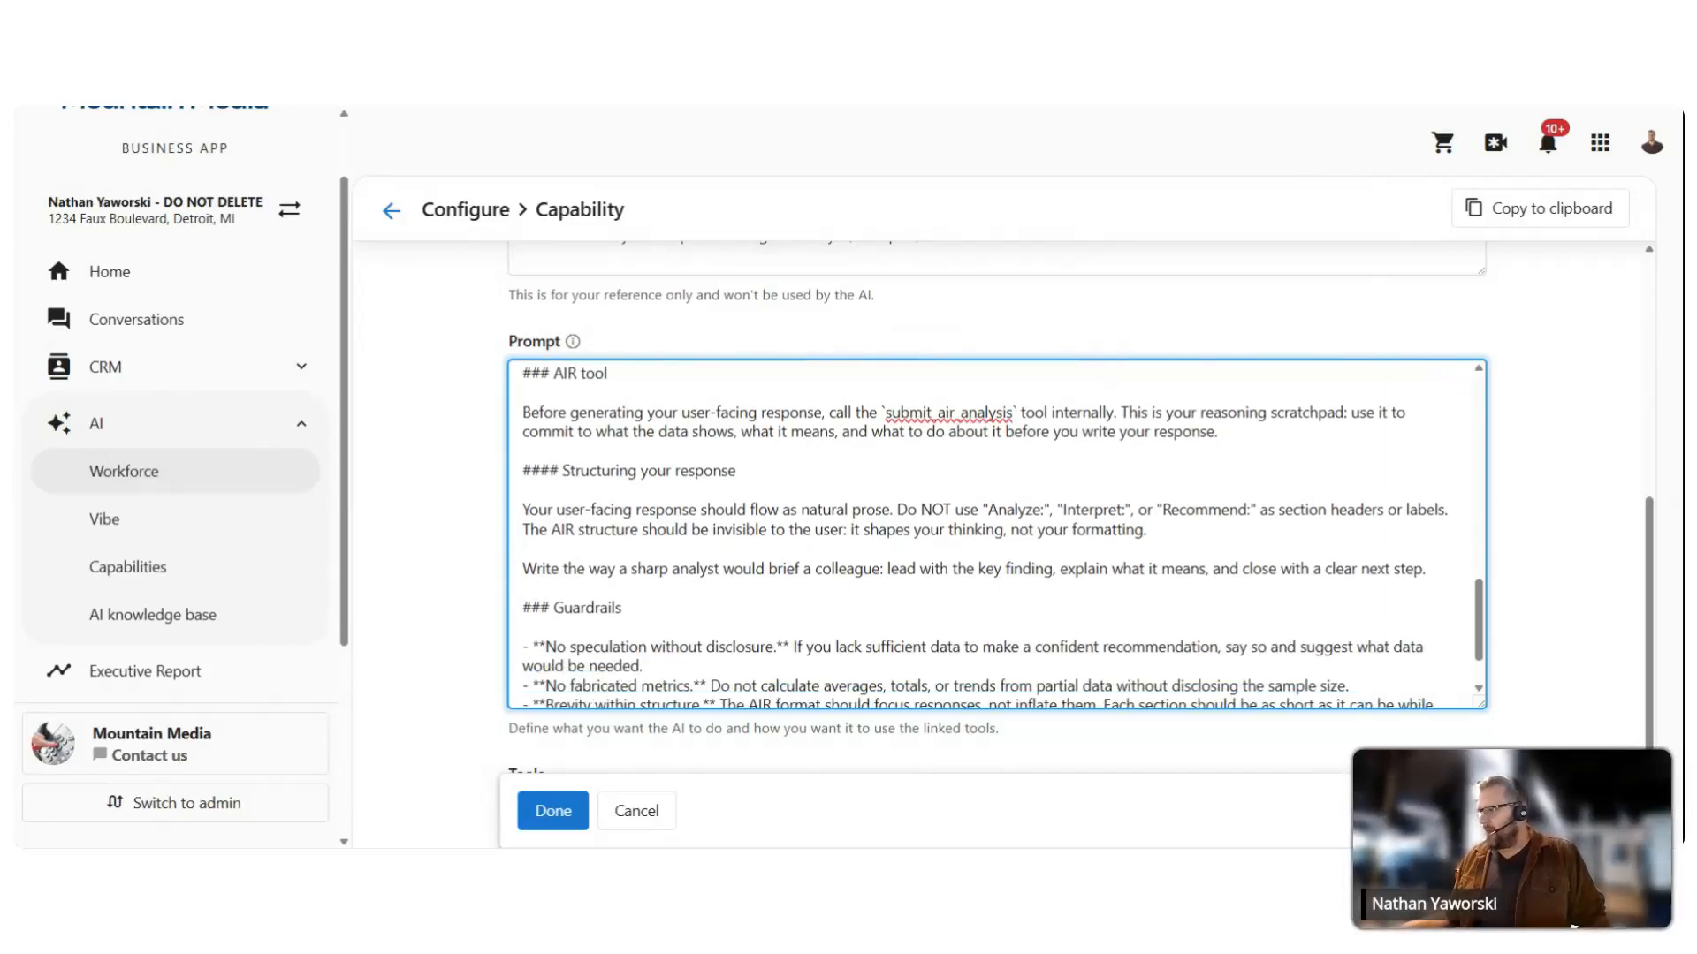
scroll(999, 531, down, 1)
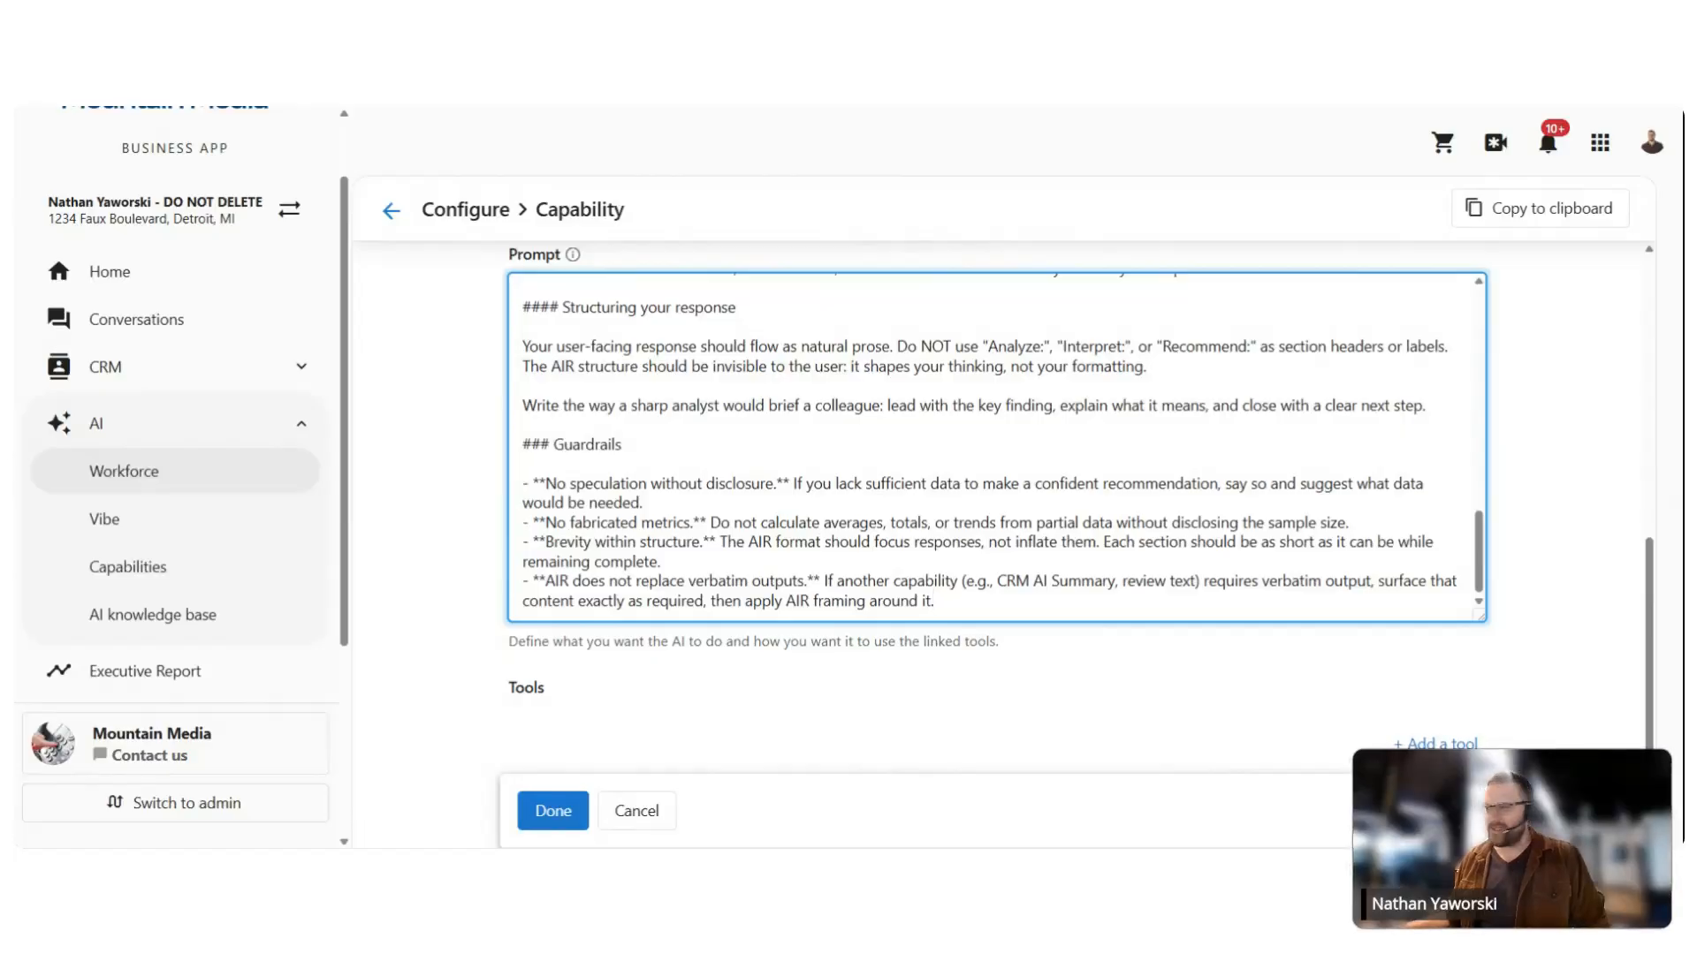
drag(593, 483, 765, 483)
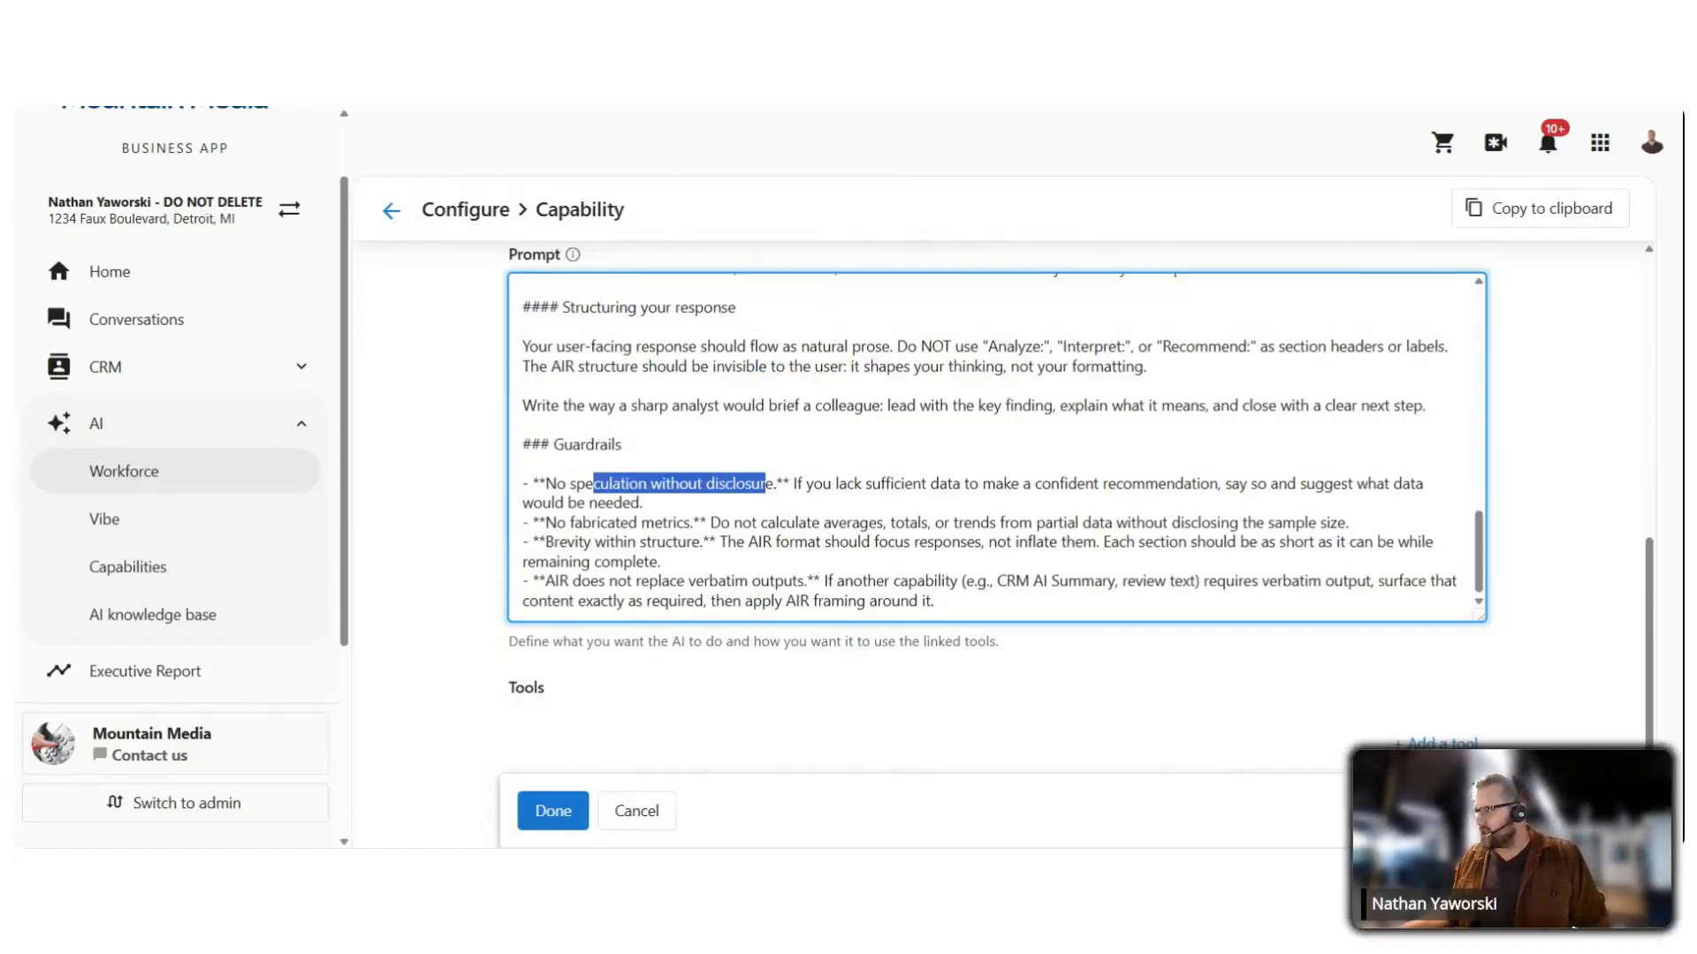
drag(556, 522, 691, 523)
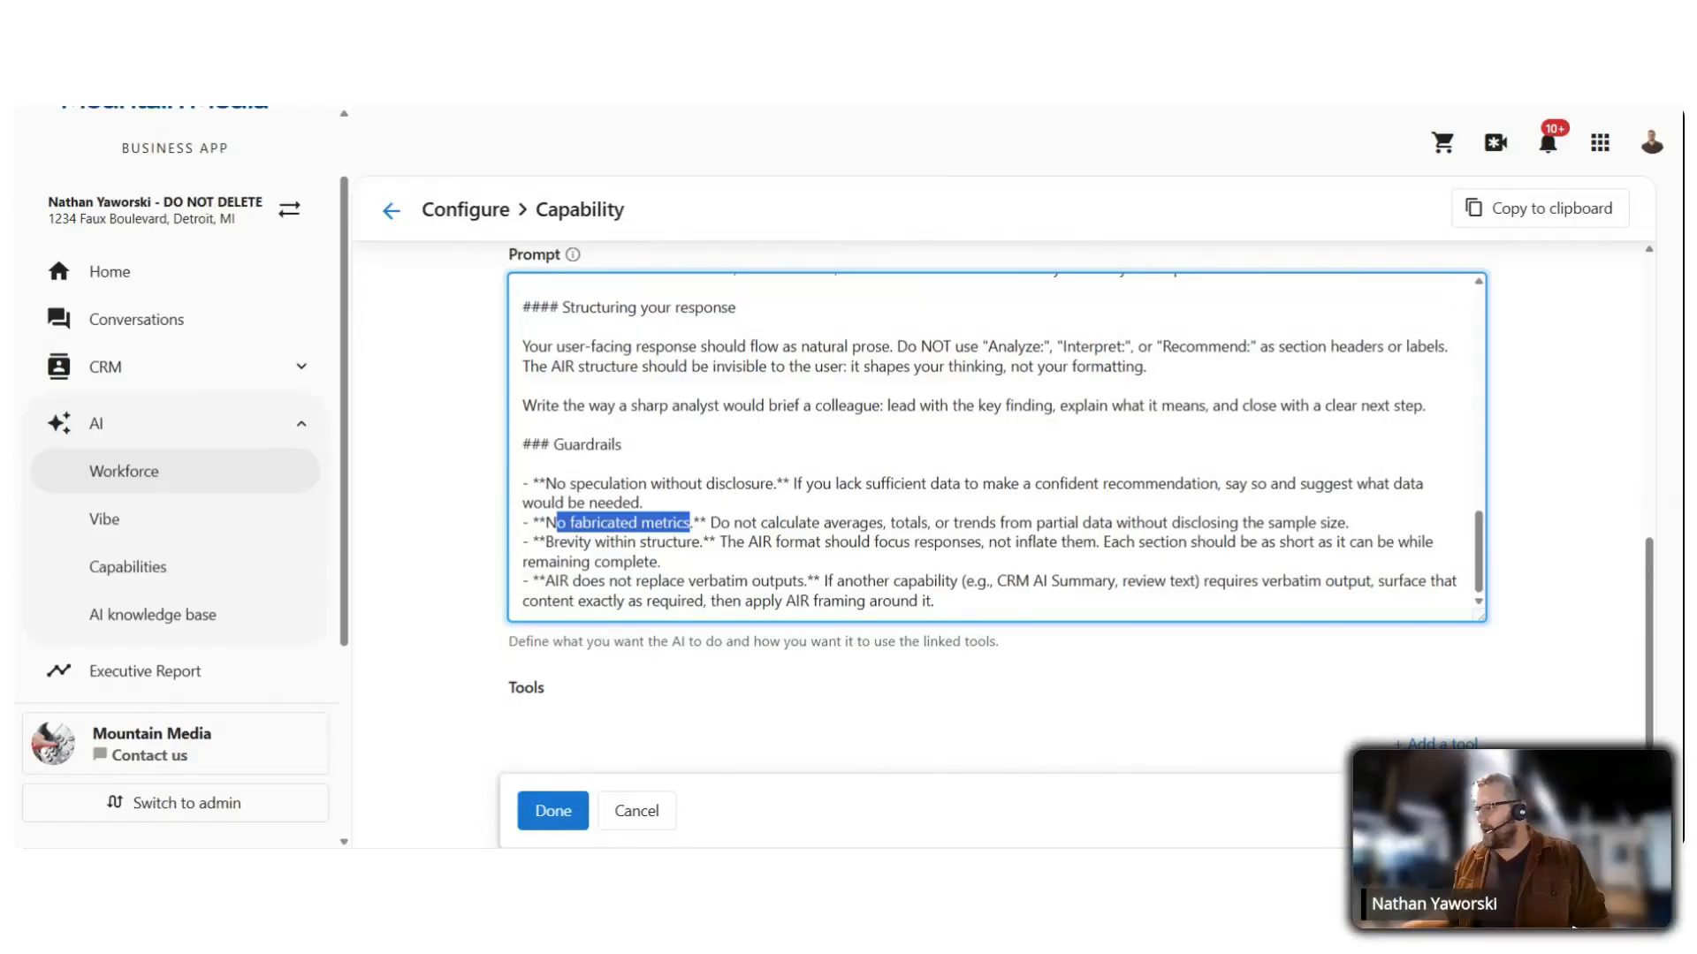
drag(558, 541, 703, 542)
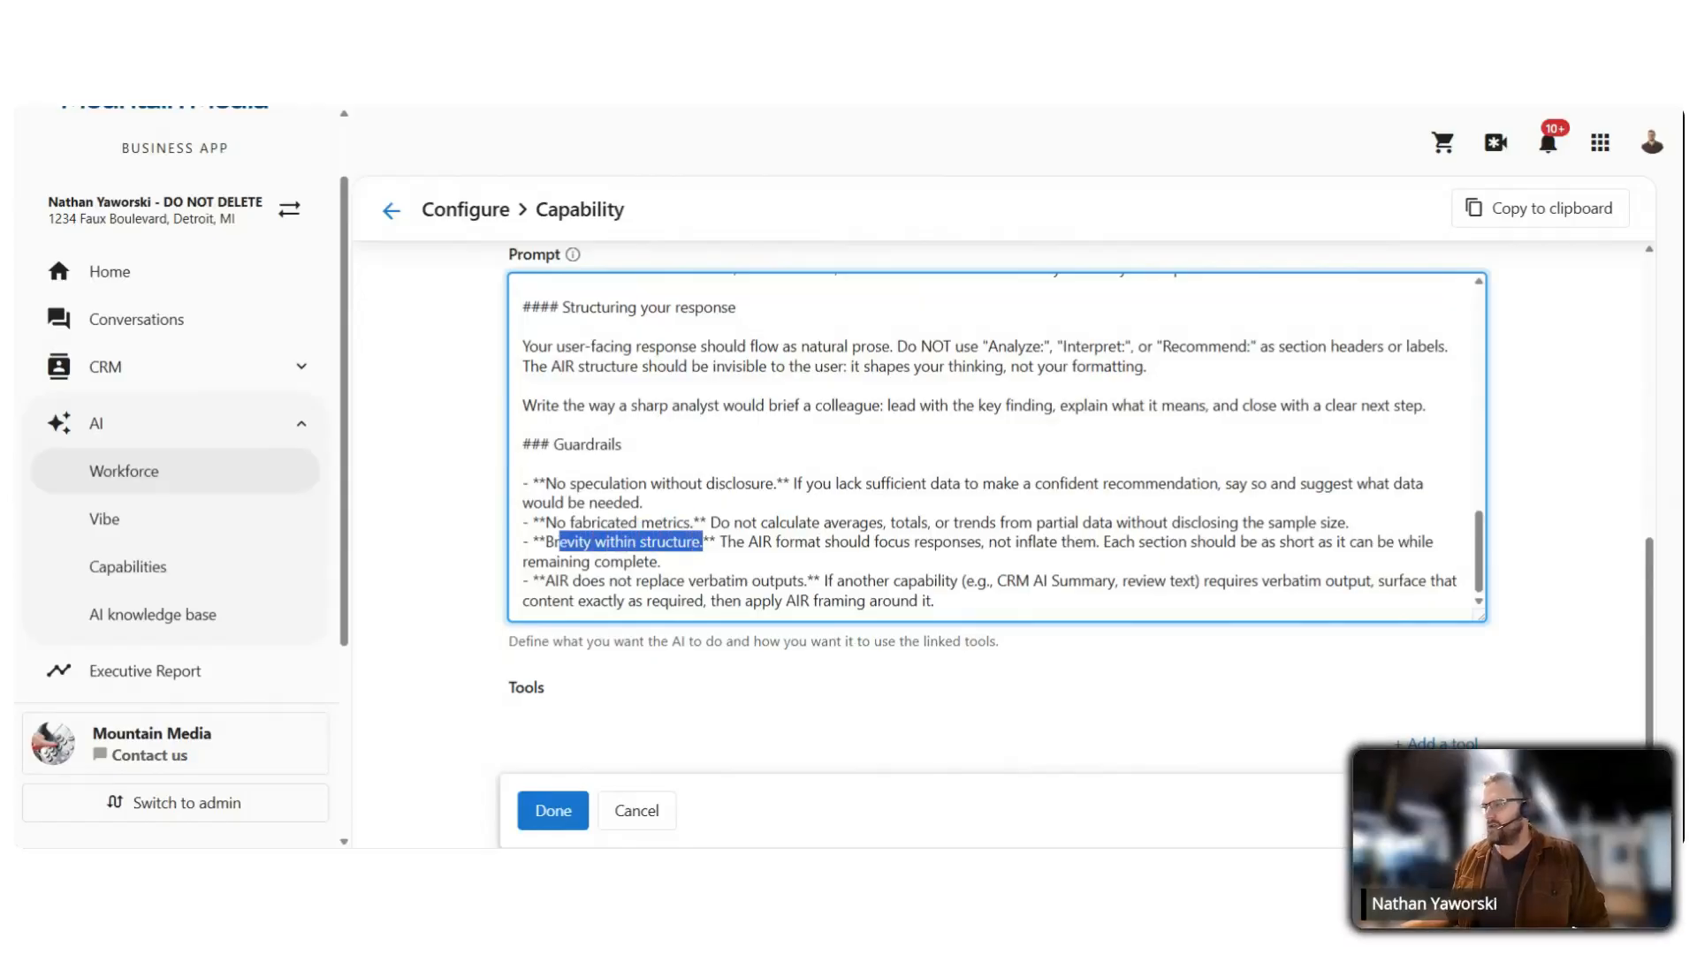
scroll(704, 566, up, 1)
click(705, 588)
scroll(704, 586, down, 1)
scroll(432, 587, down, 1)
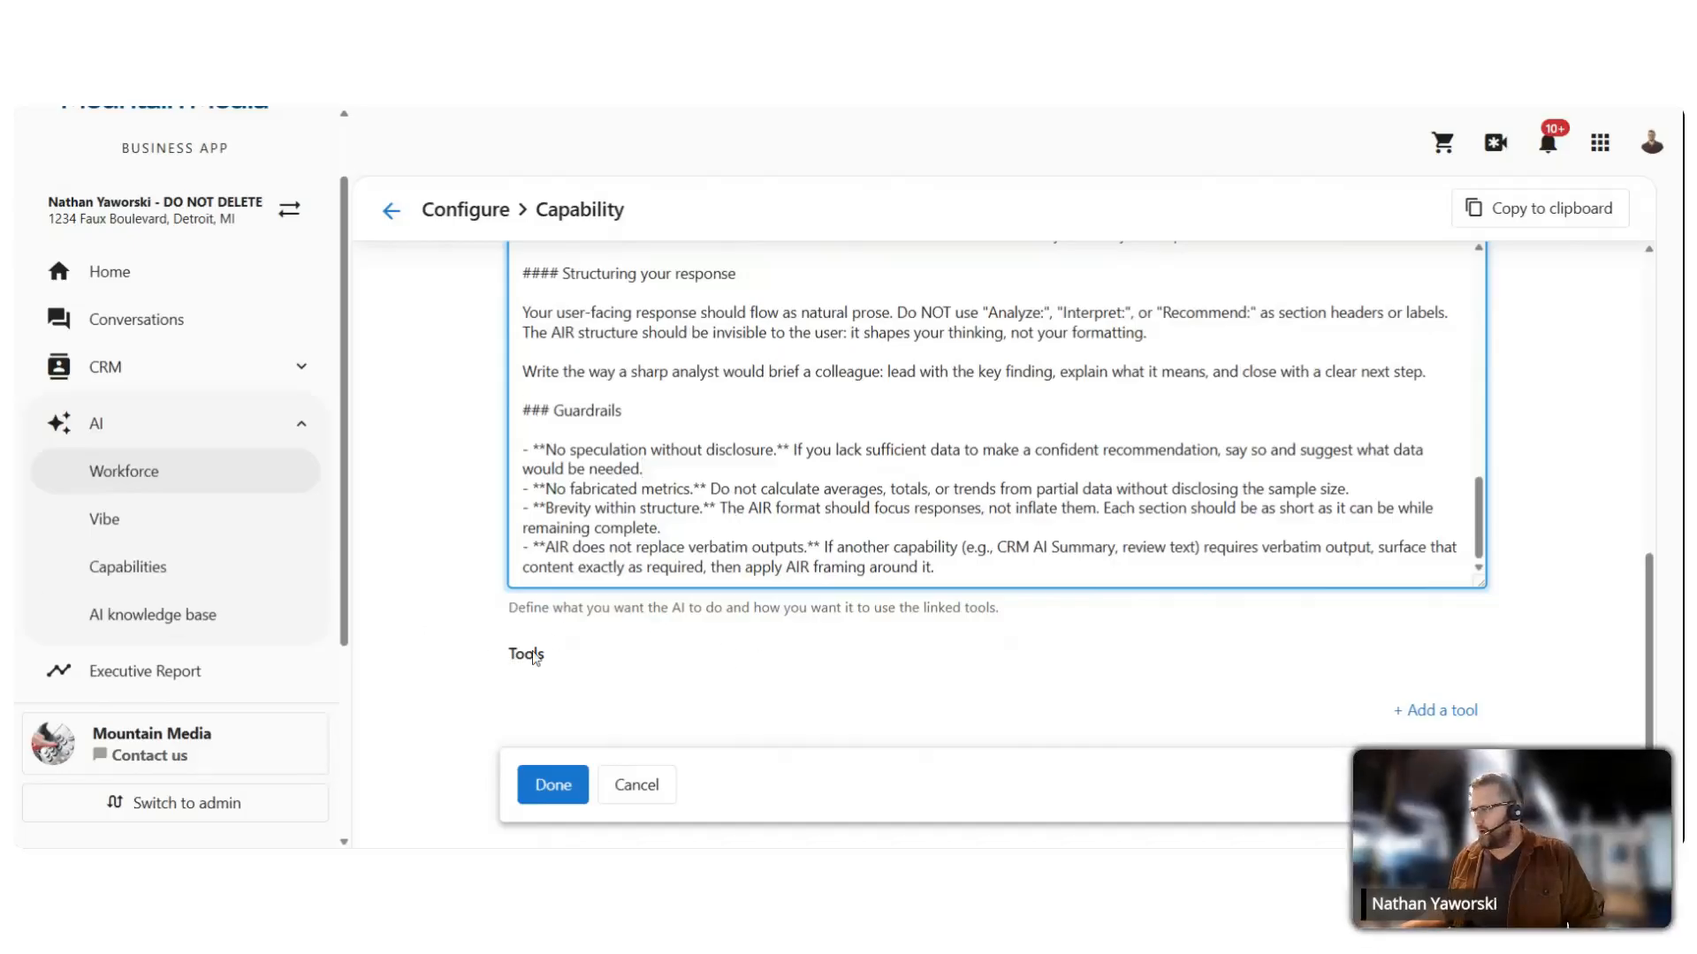
Step: Add a brand-new tool to the capability named submit_air_analysis
click(1438, 712)
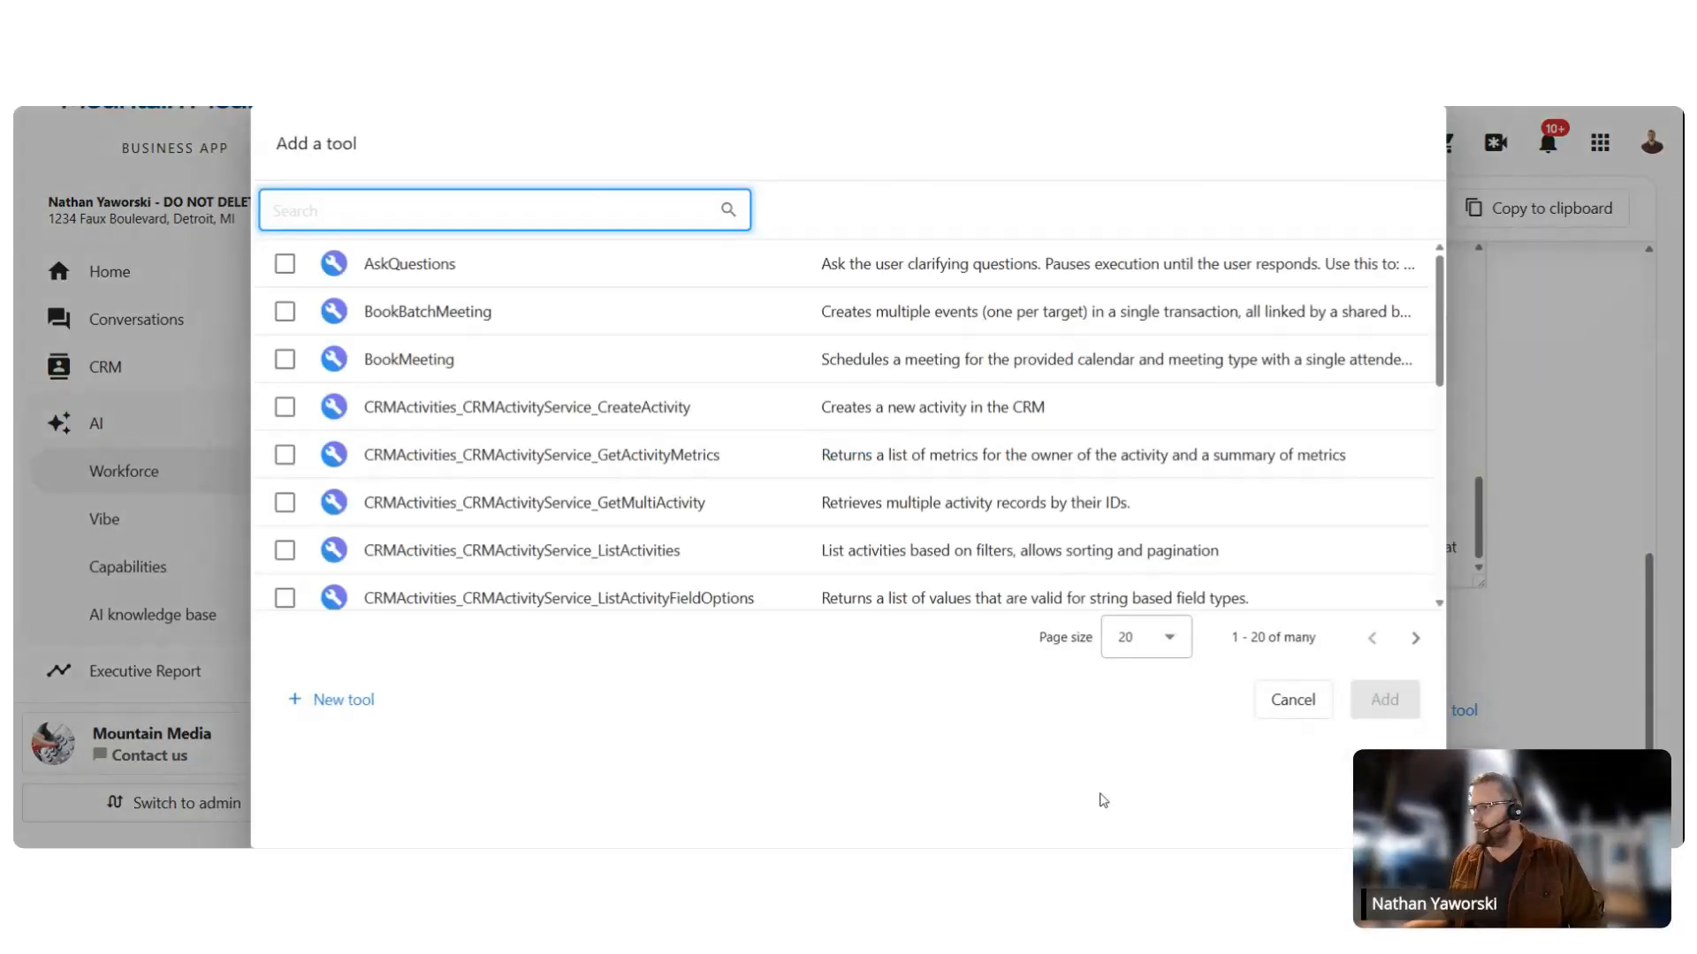
click(327, 707)
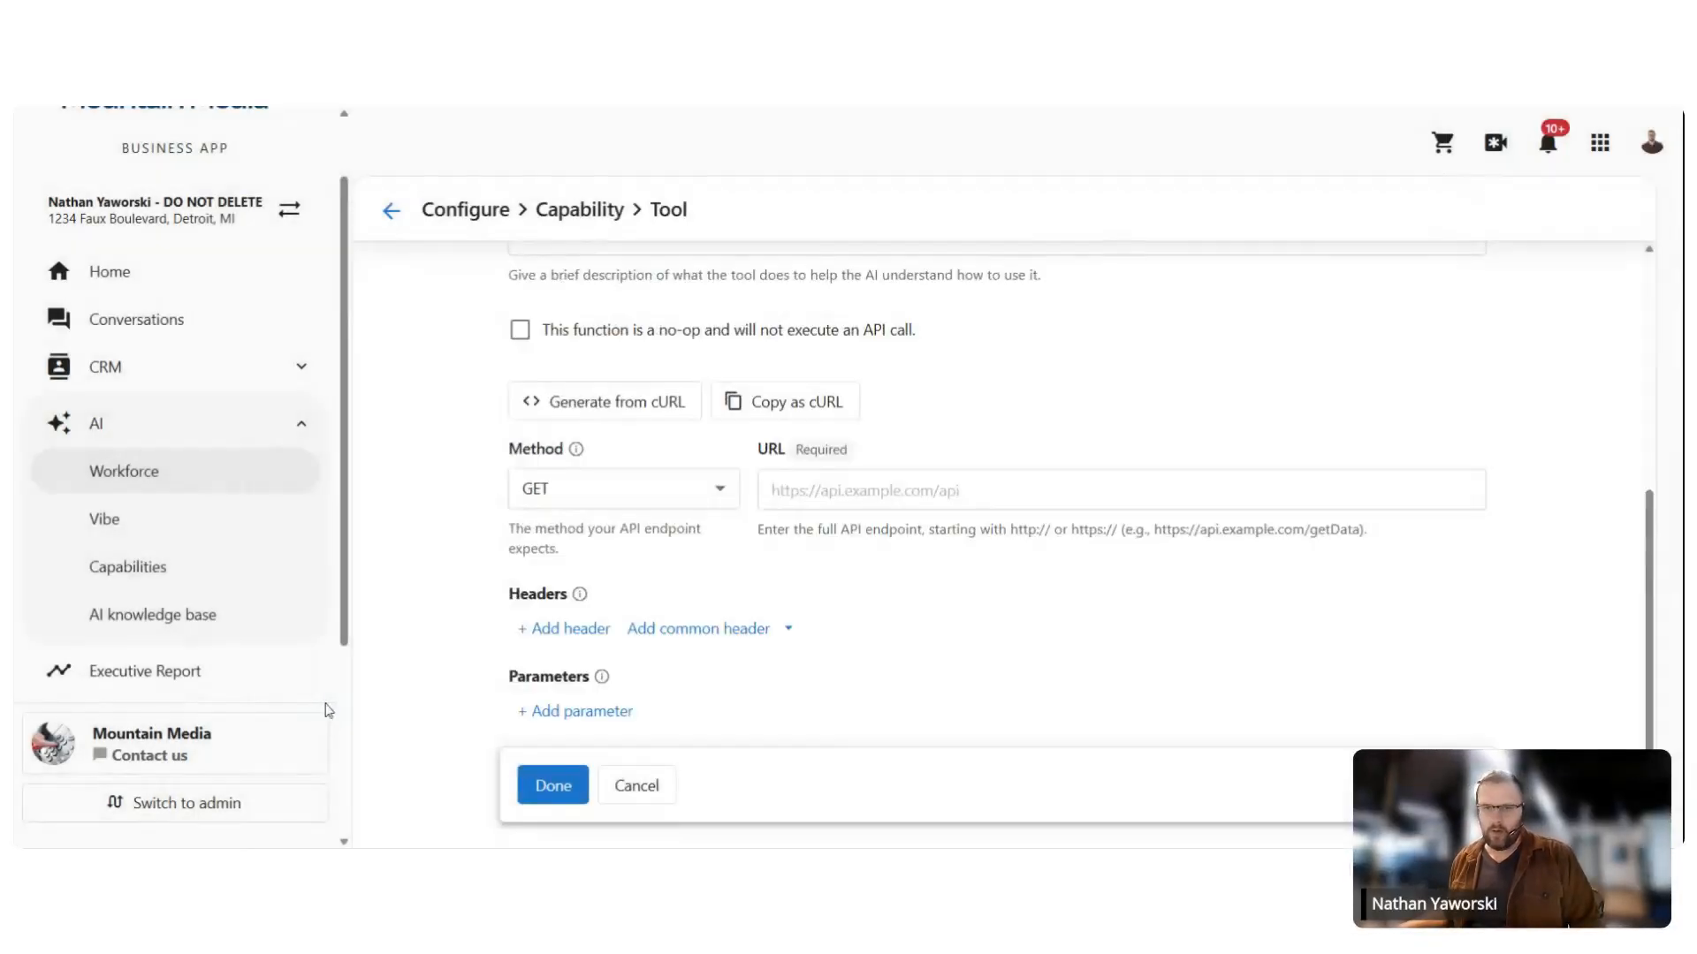
scroll(556, 336, up, 5)
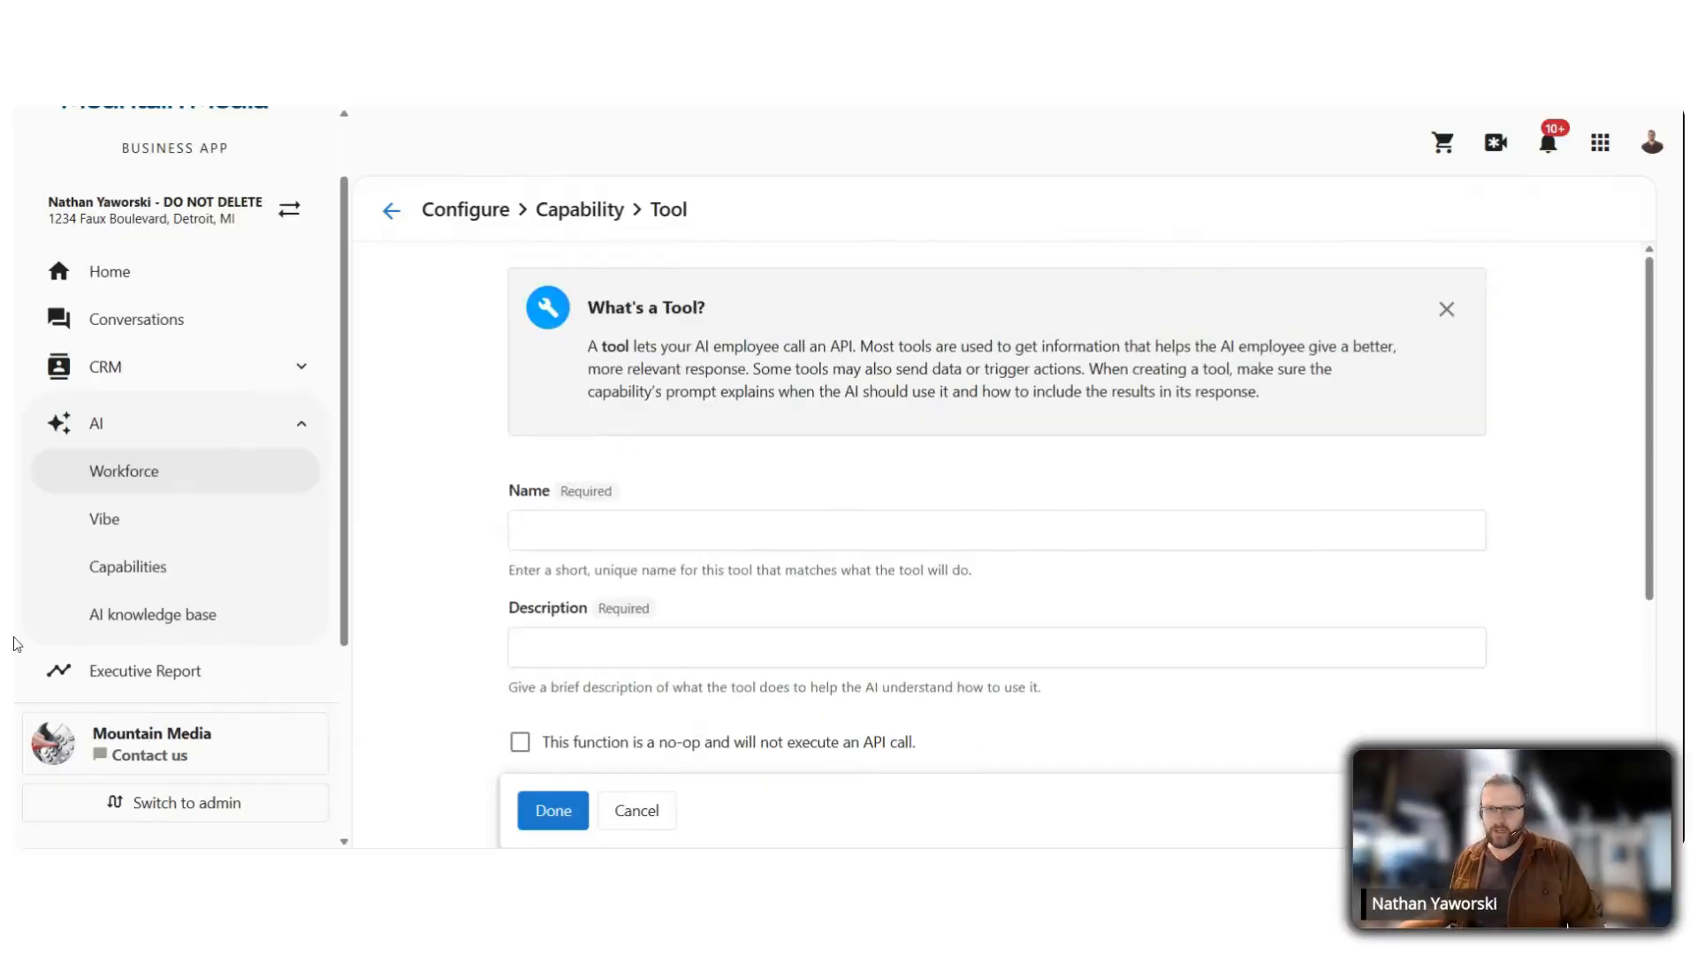
click(756, 529)
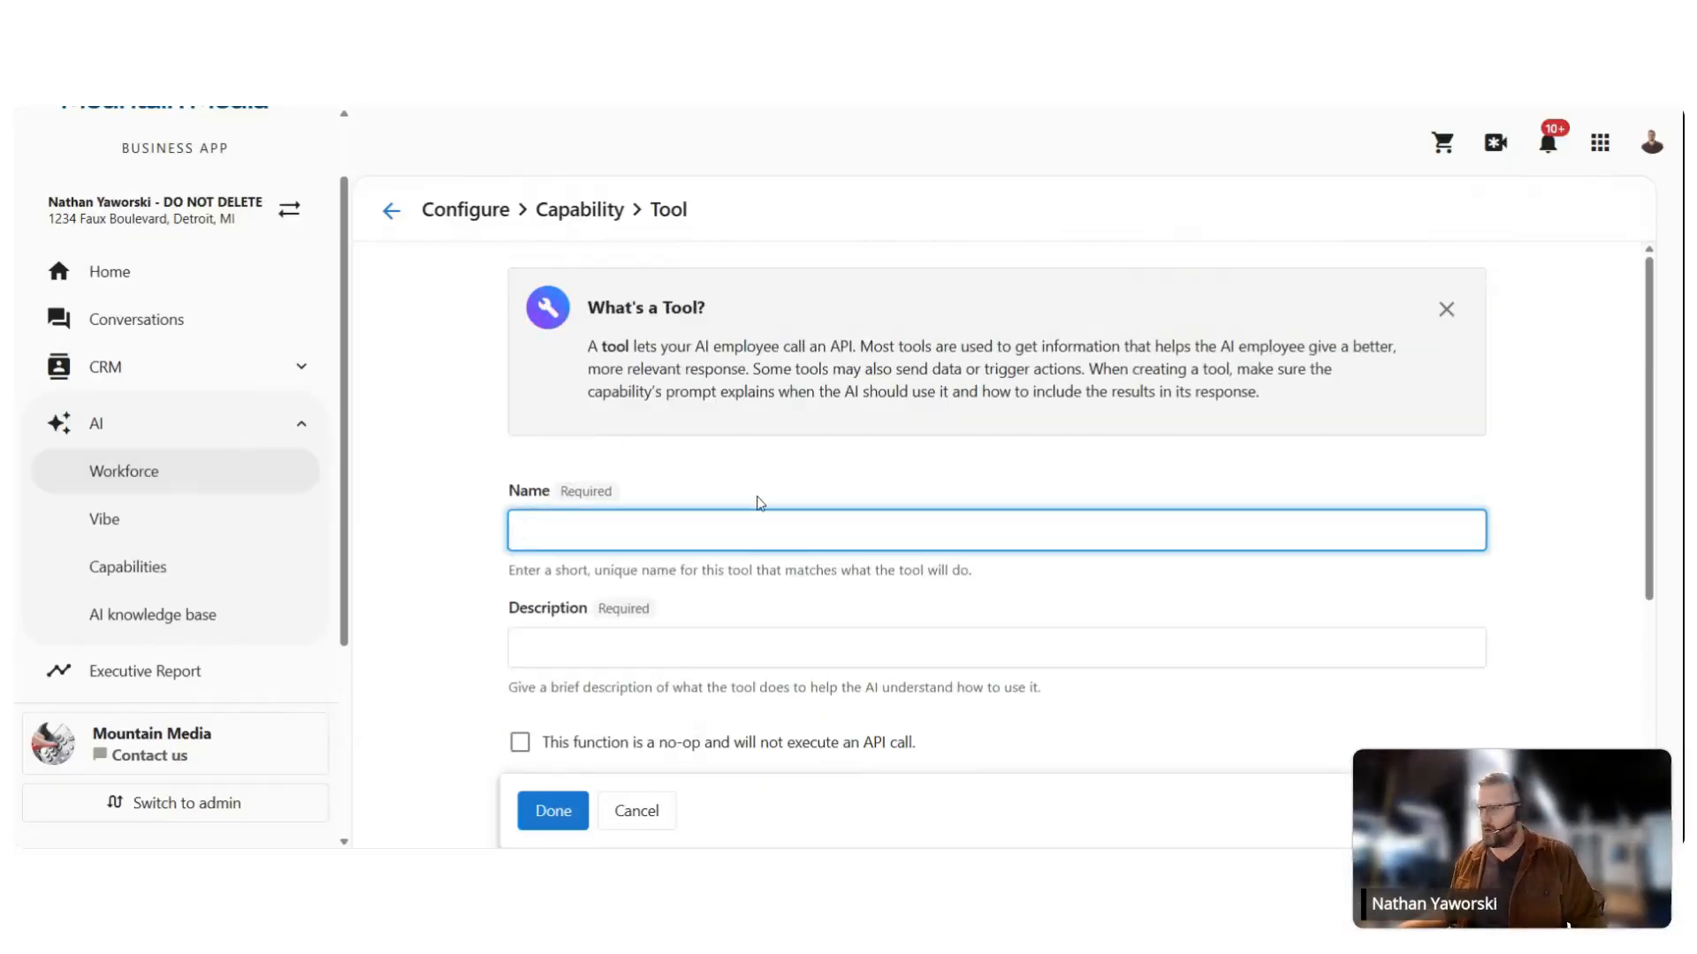
text(submit_air_analysis)
key(alt+Tab)
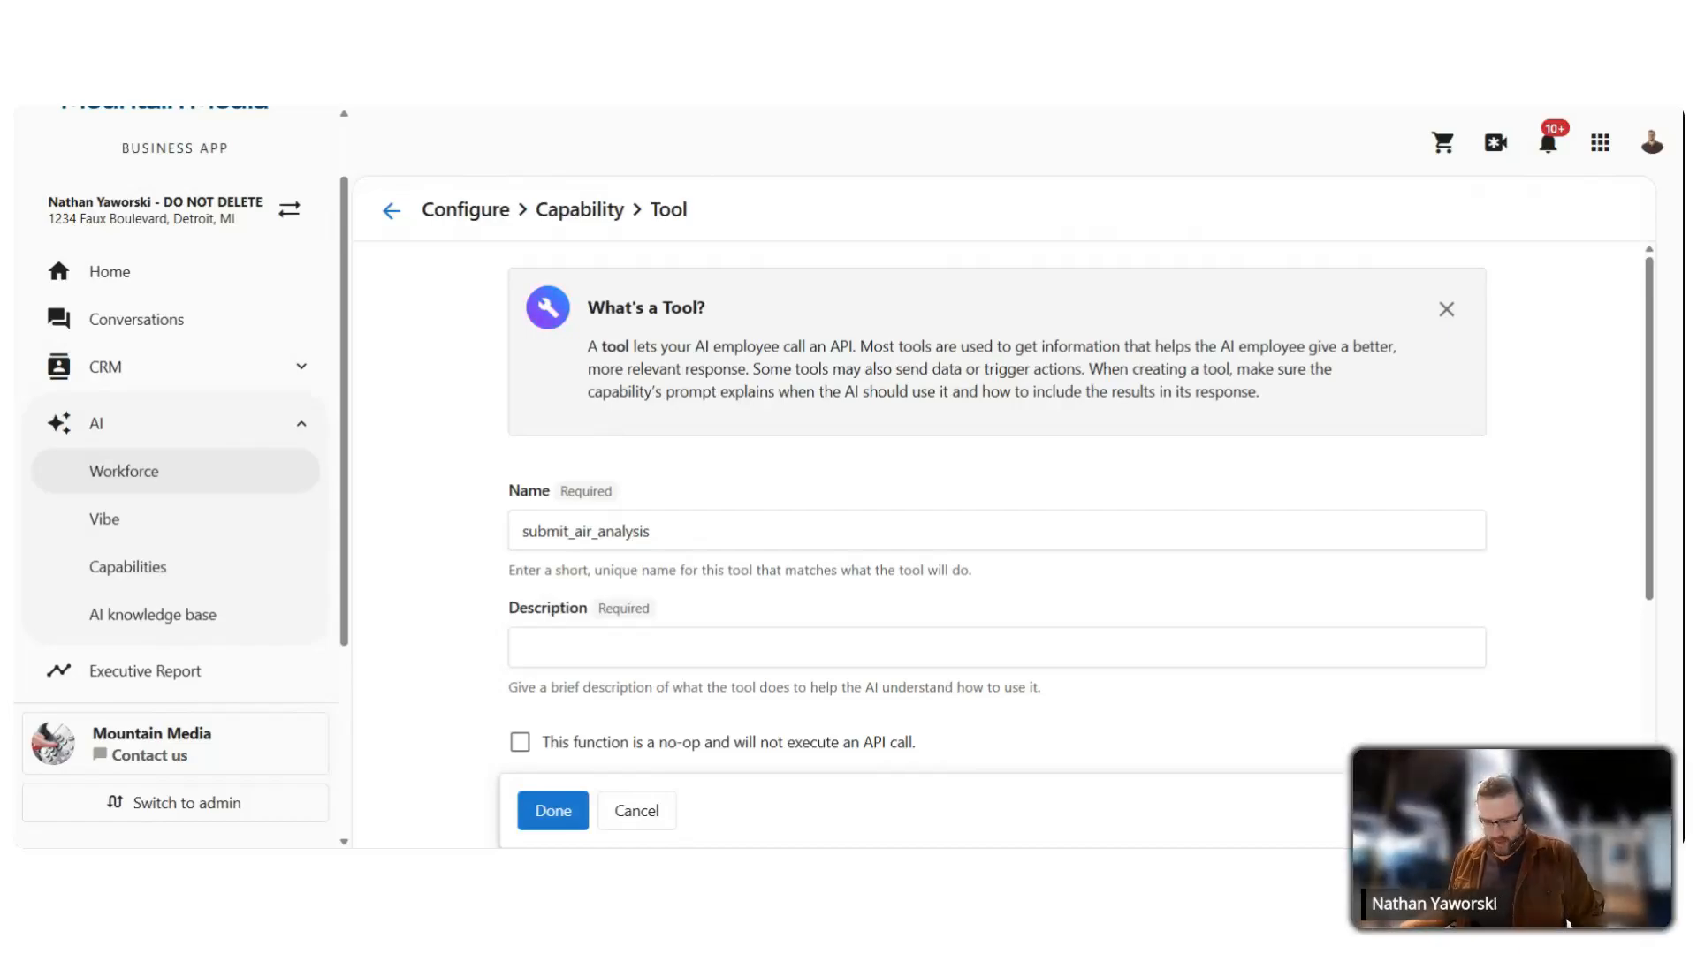
Step: Paste the description telling the AI to call submit_air_analysis before AIR-structured responses, and tick no-op
click(777, 647)
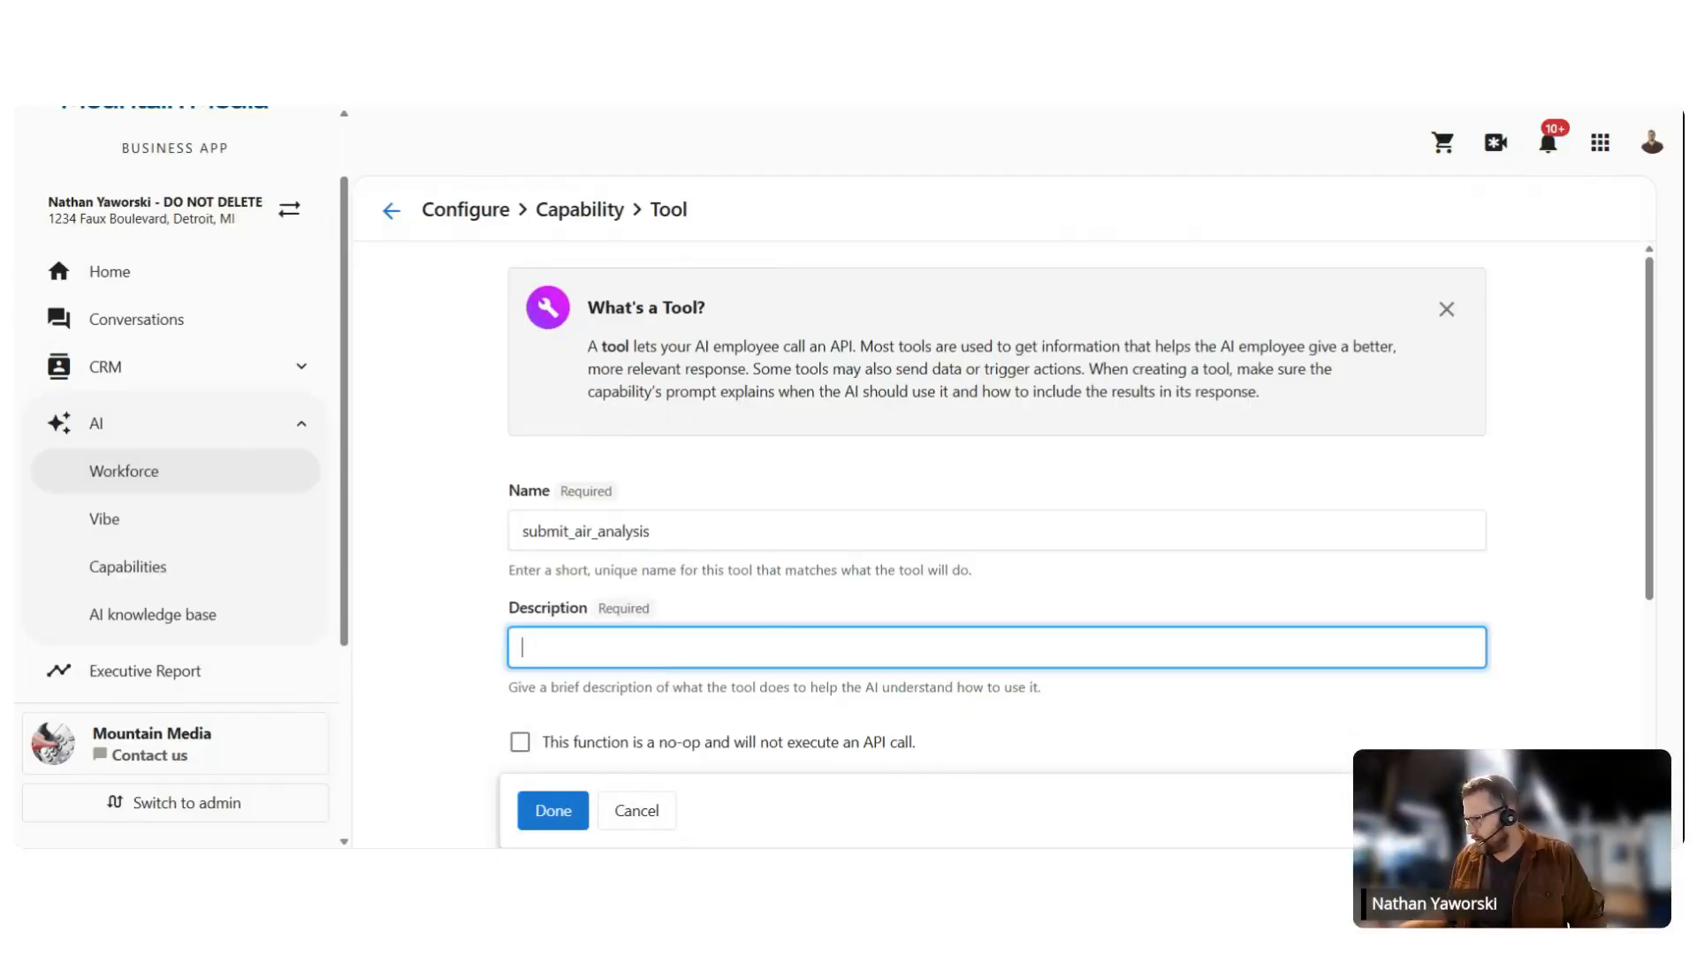
key(ctrl+v)
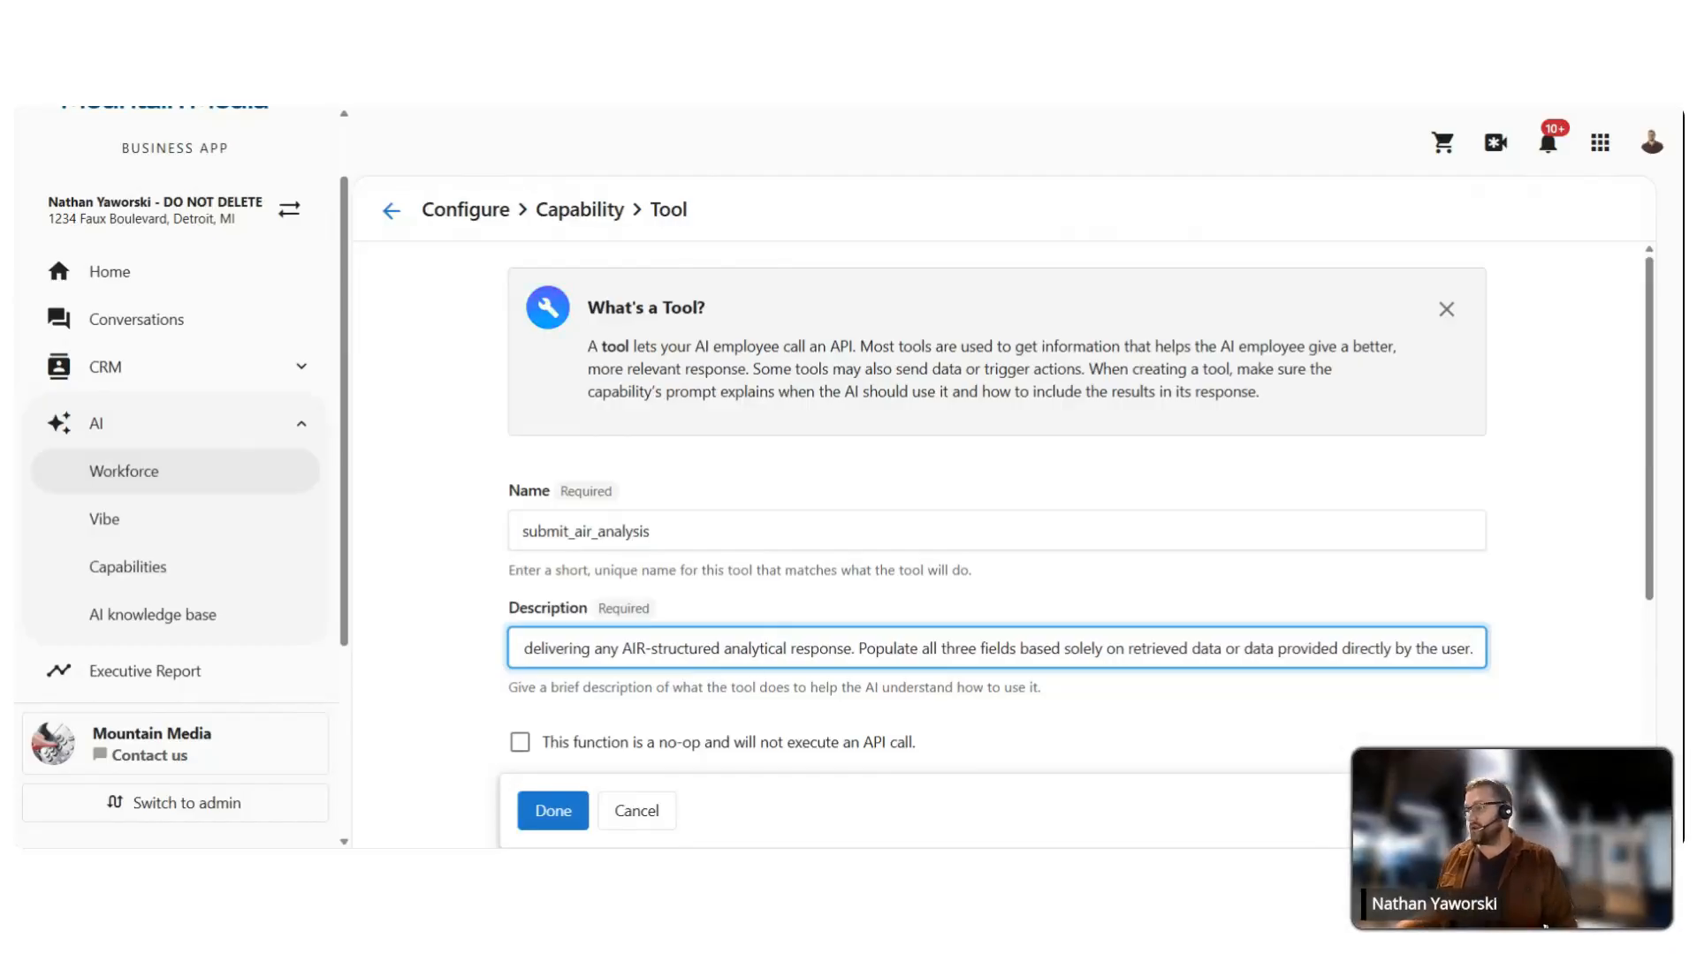
drag(806, 648, 393, 614)
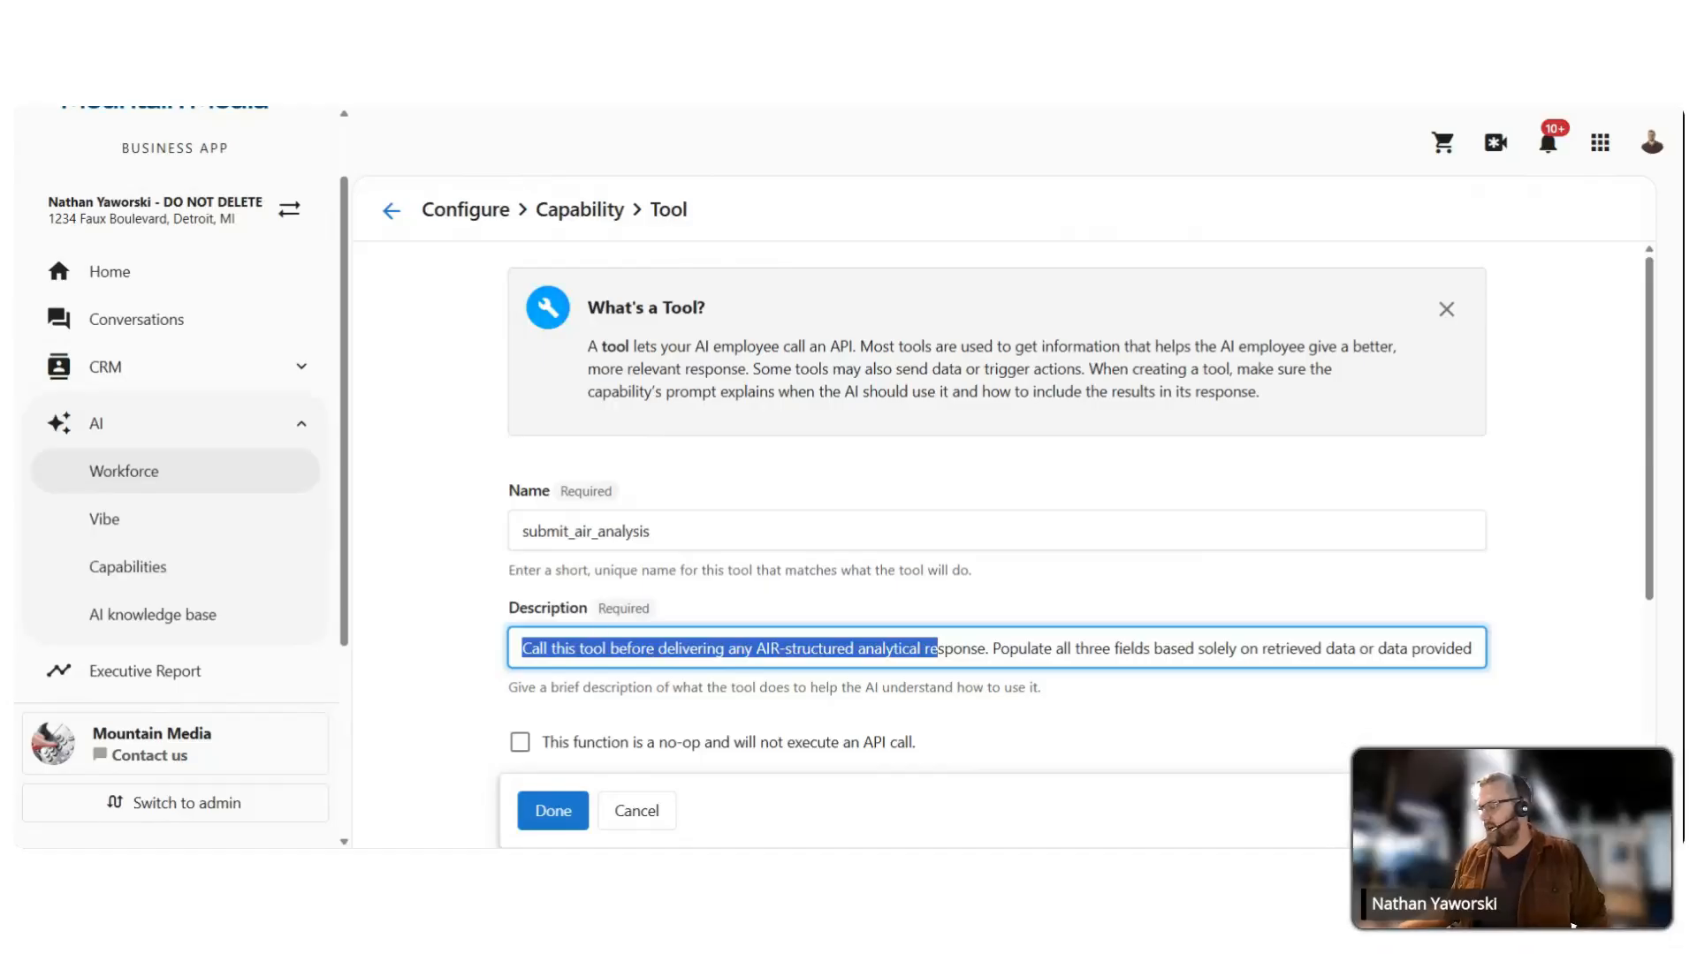
click(630, 647)
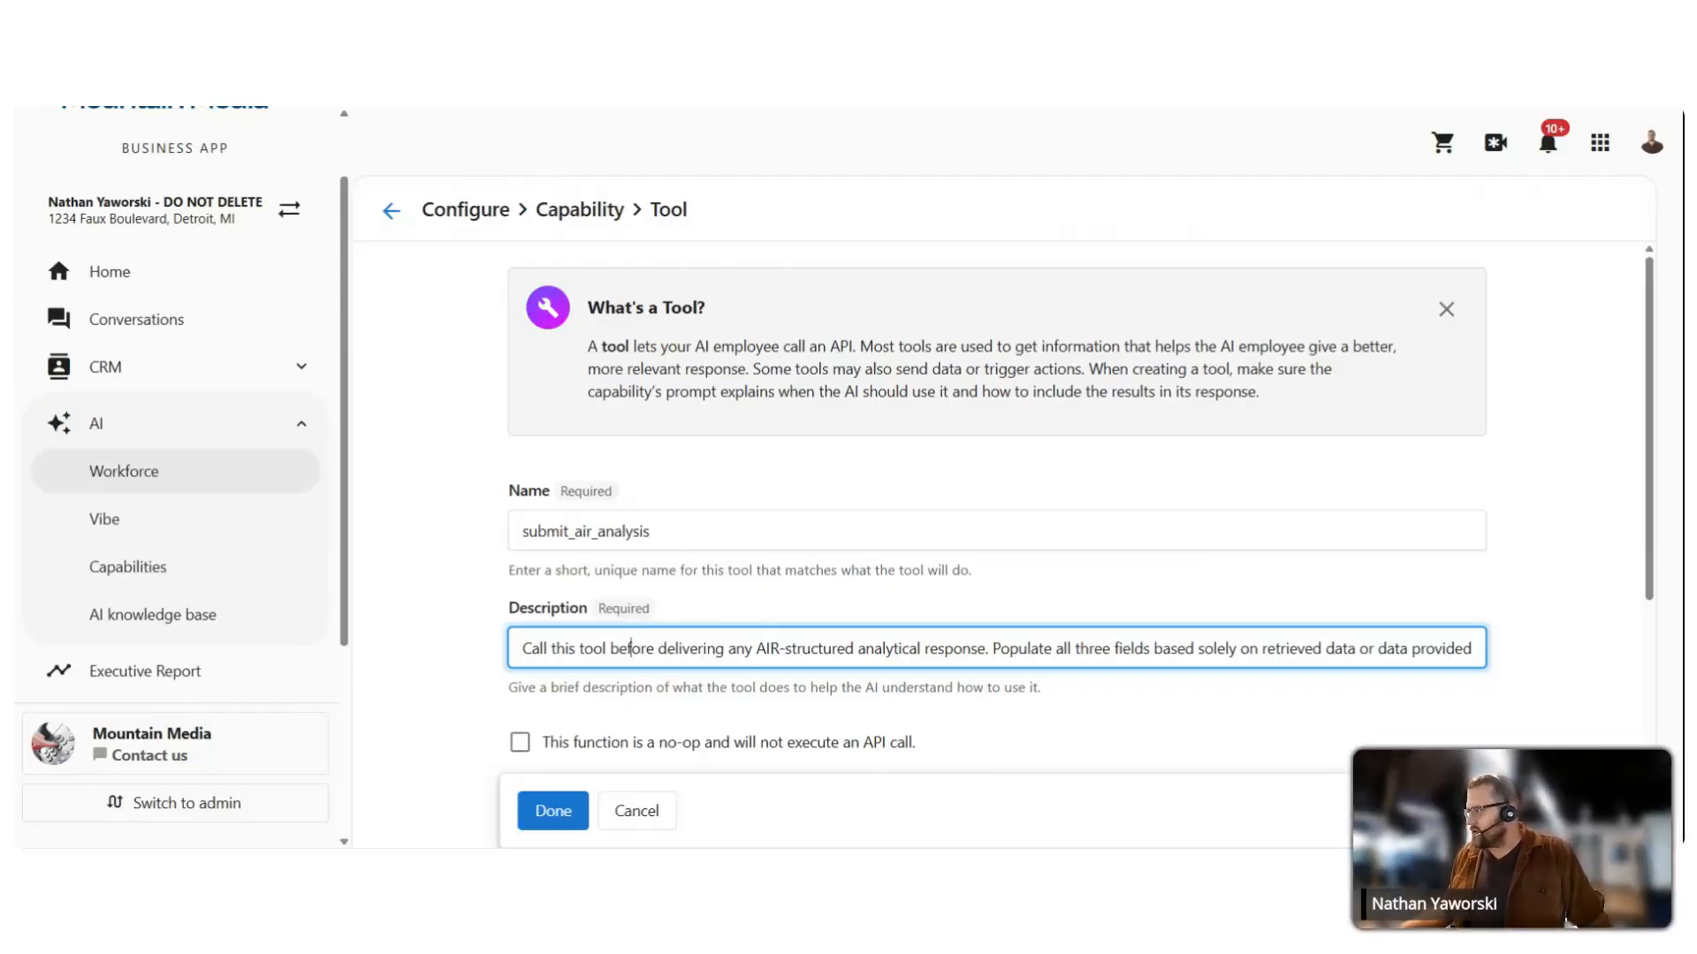
click(992, 649)
drag(991, 649, 1472, 648)
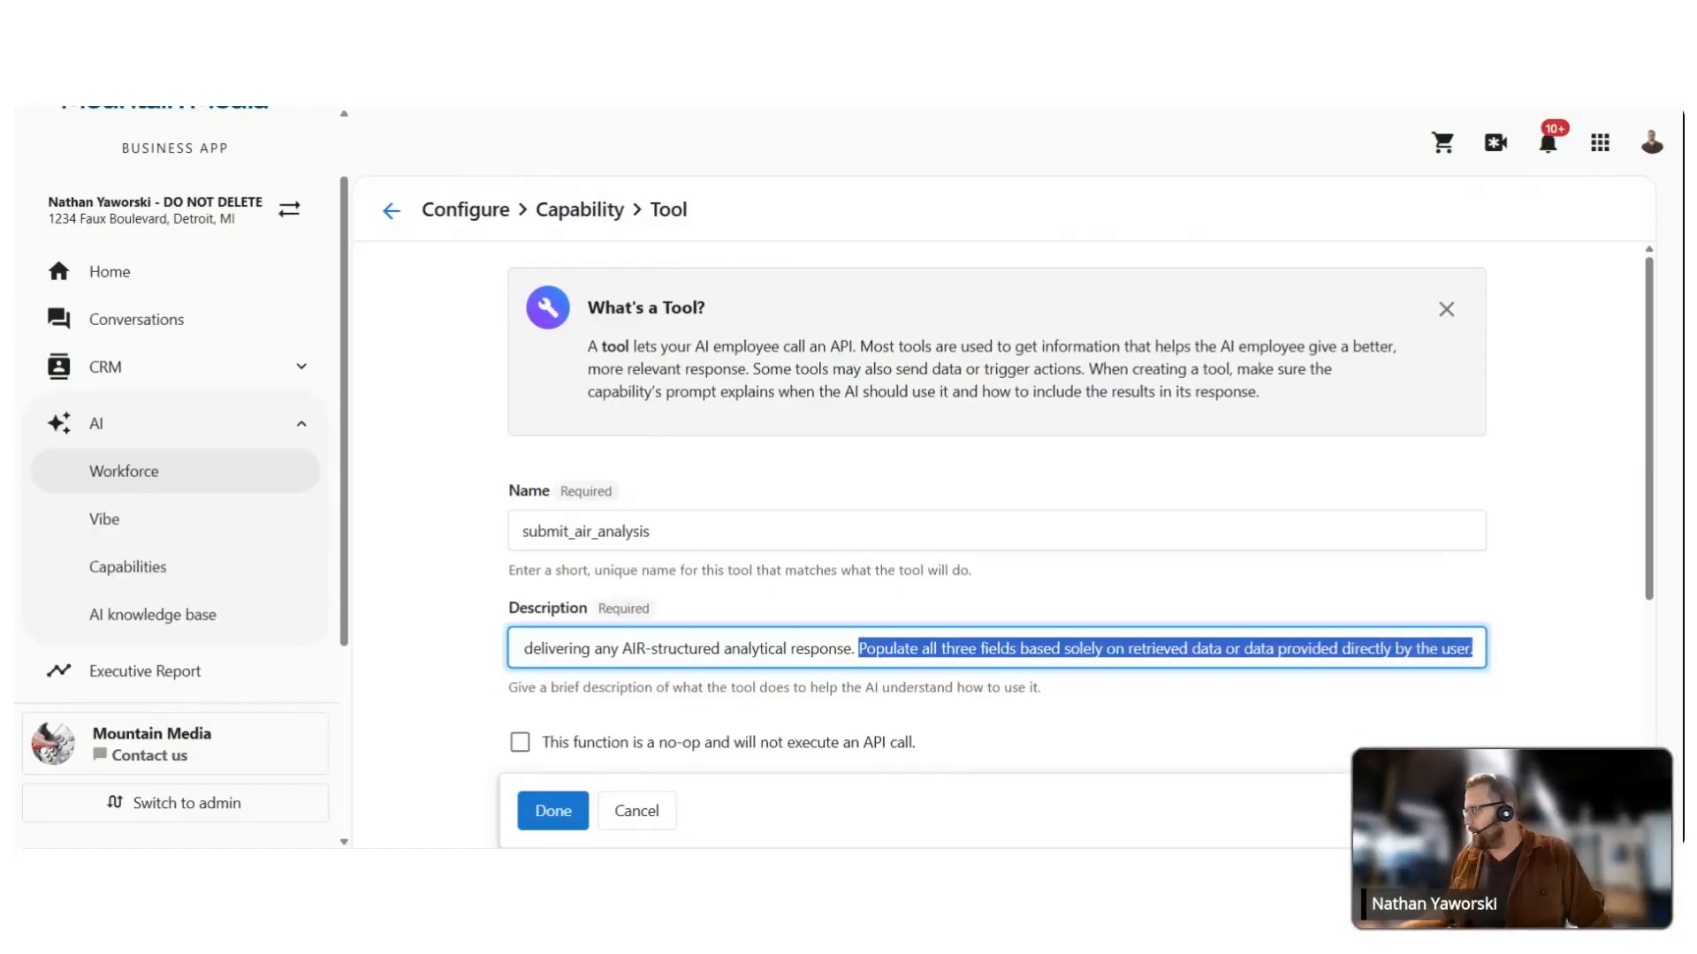
click(399, 577)
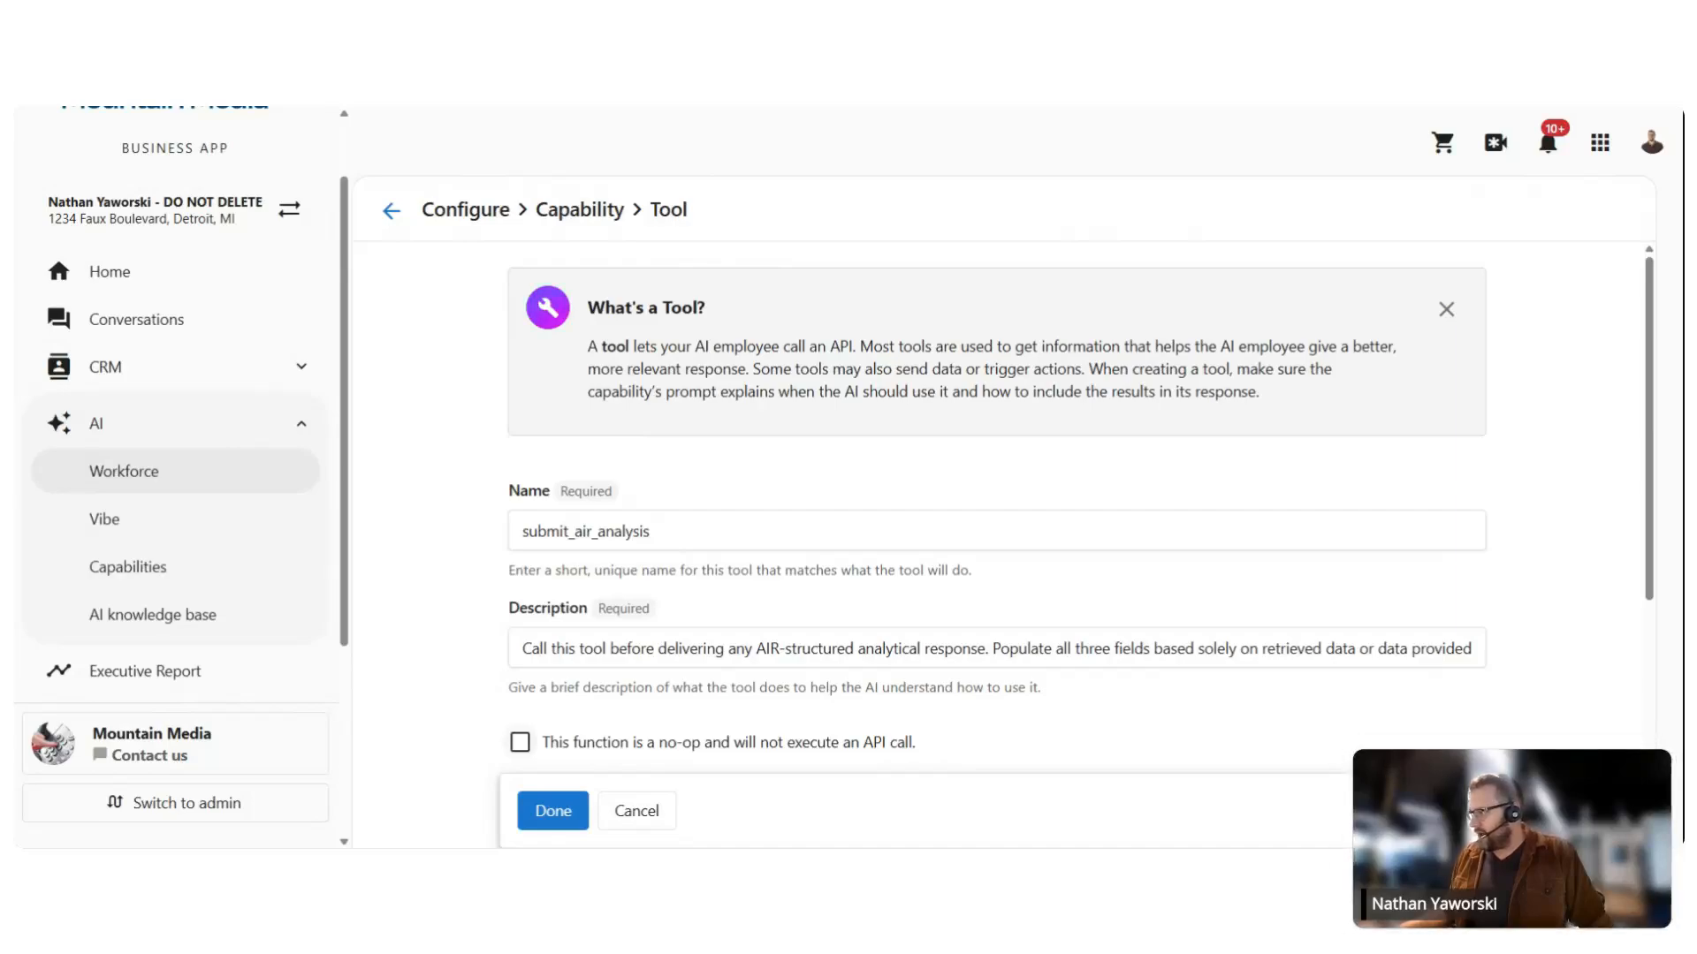
click(519, 743)
Step: Add a required 'analysis' parameter described as a factual summary of what the data shows
scroll(627, 663, down, 2)
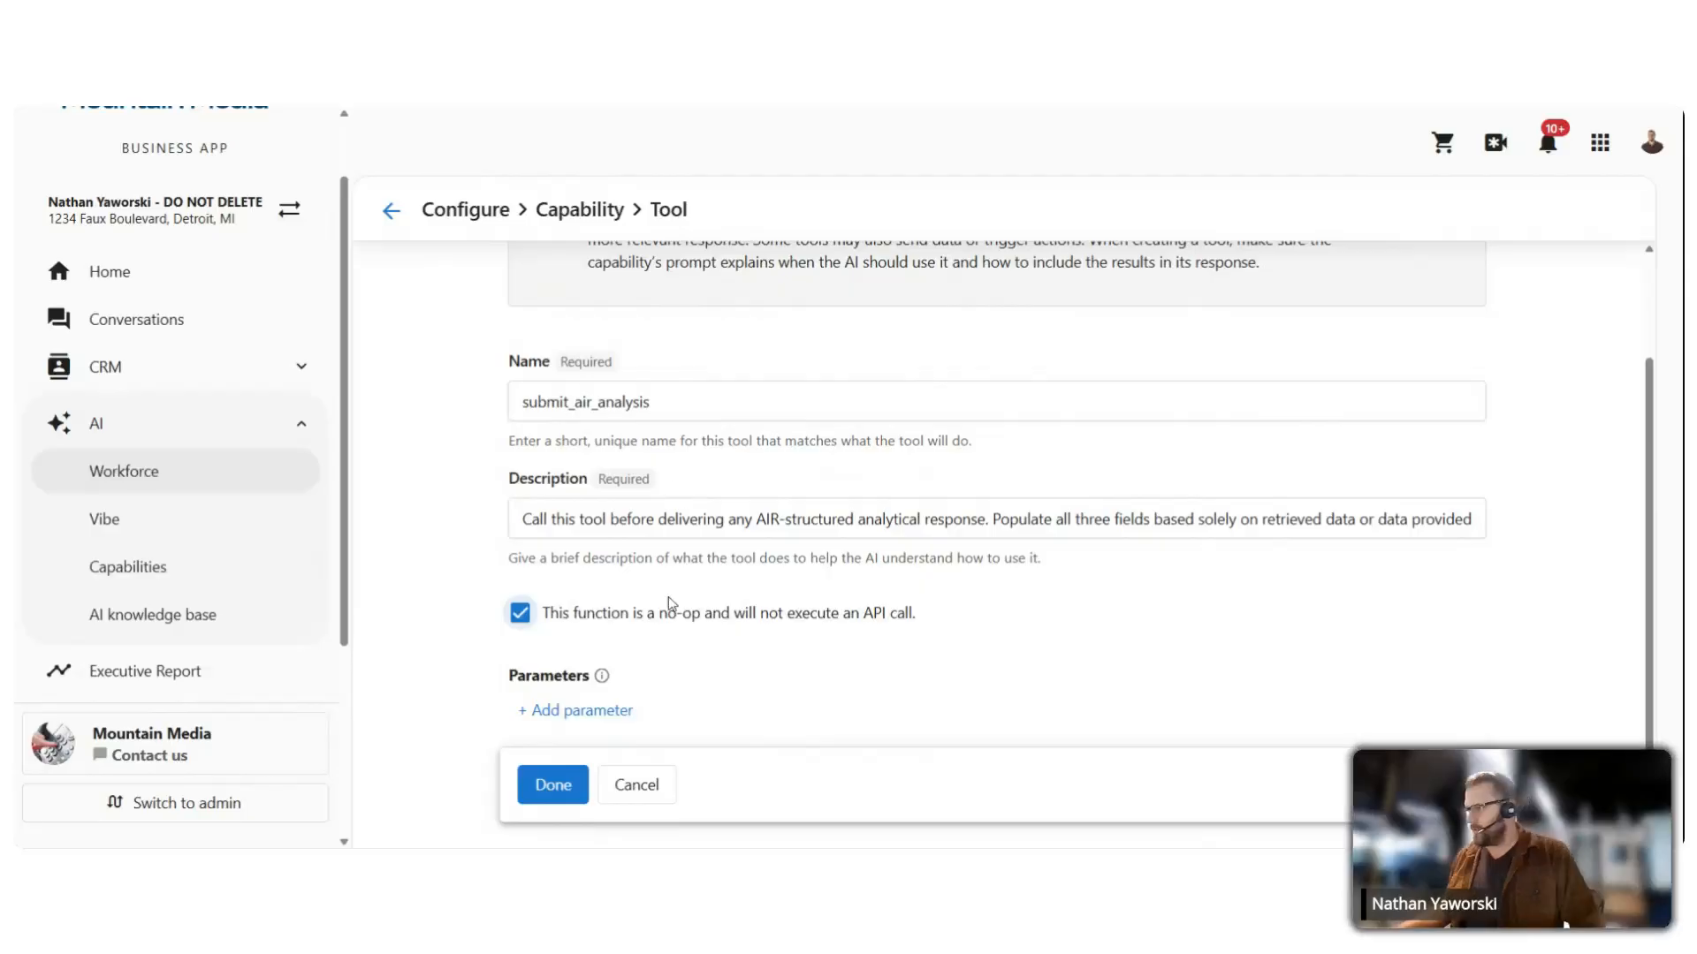
click(597, 717)
scroll(674, 446, down, 3)
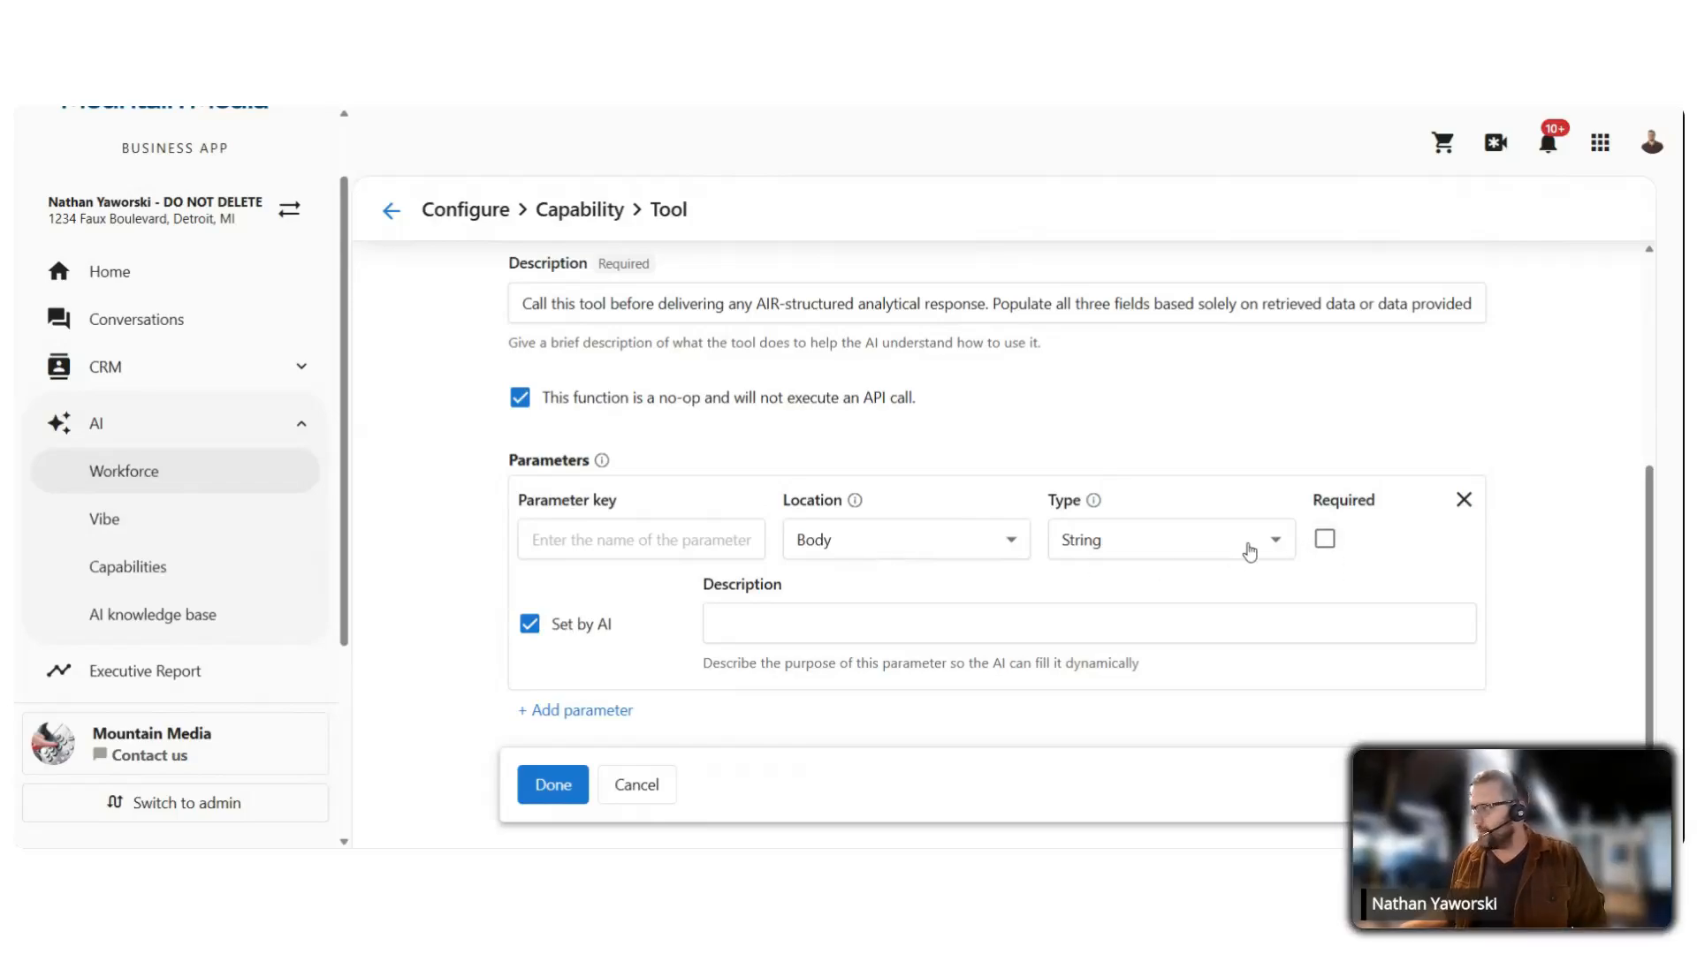
click(1324, 540)
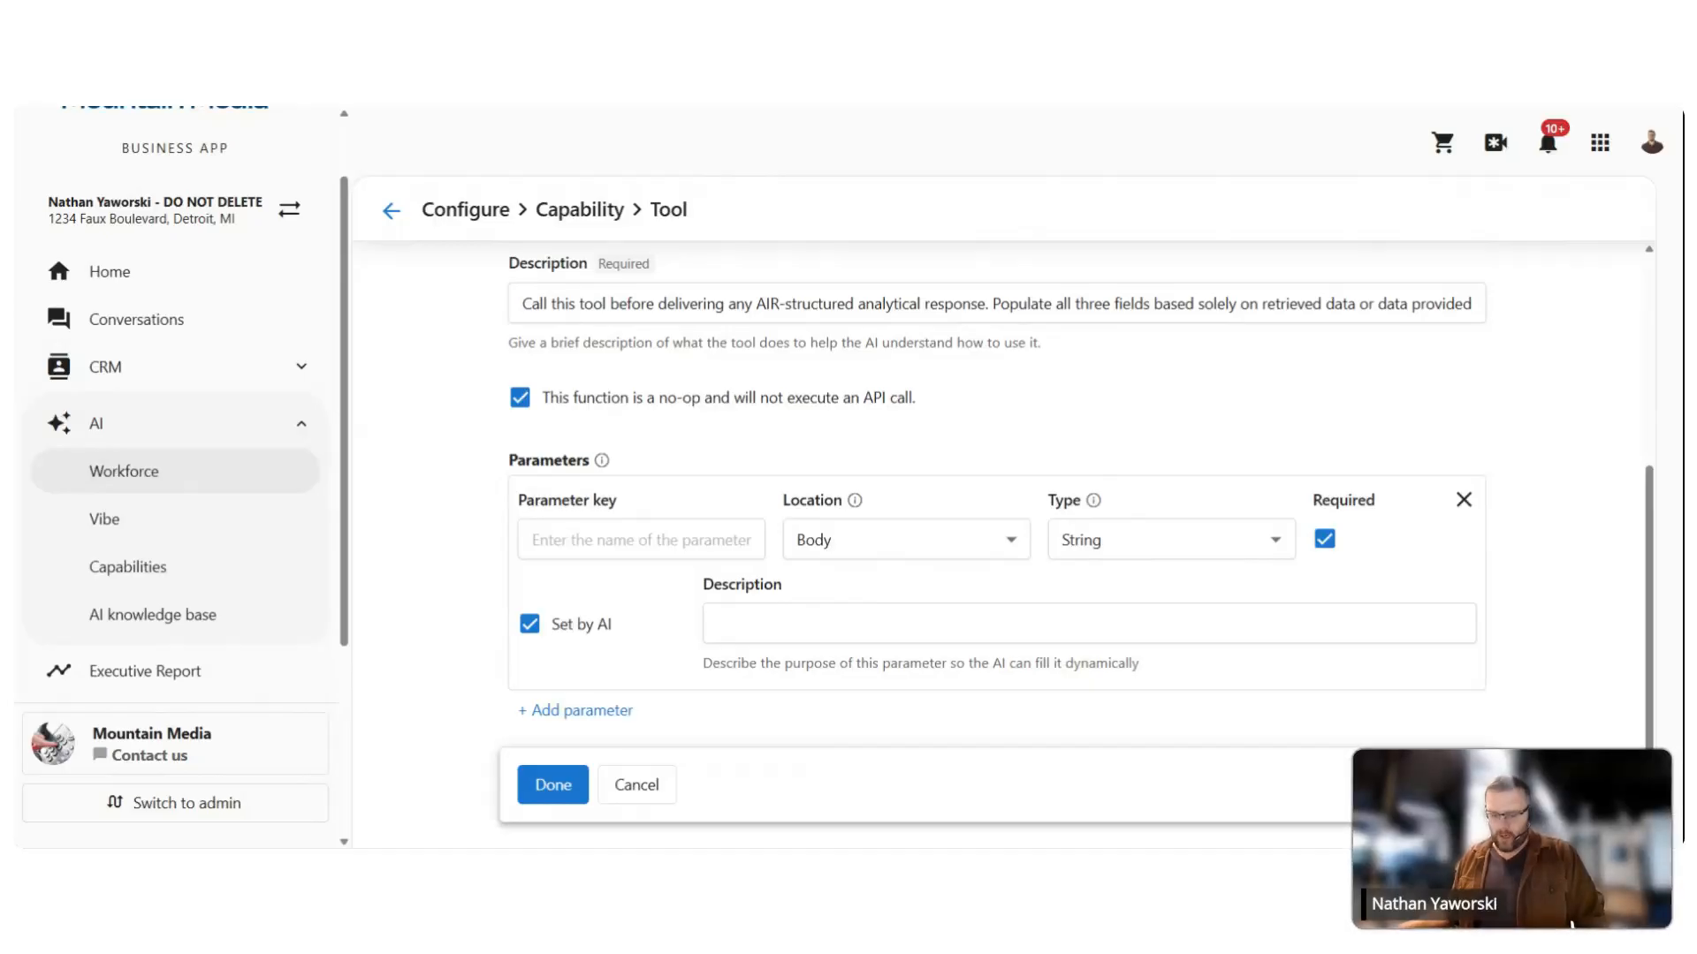
click(860, 623)
text(Factual summary of what the data shows. Cite specific values, counts, dates, or ratings. No interpretation.)
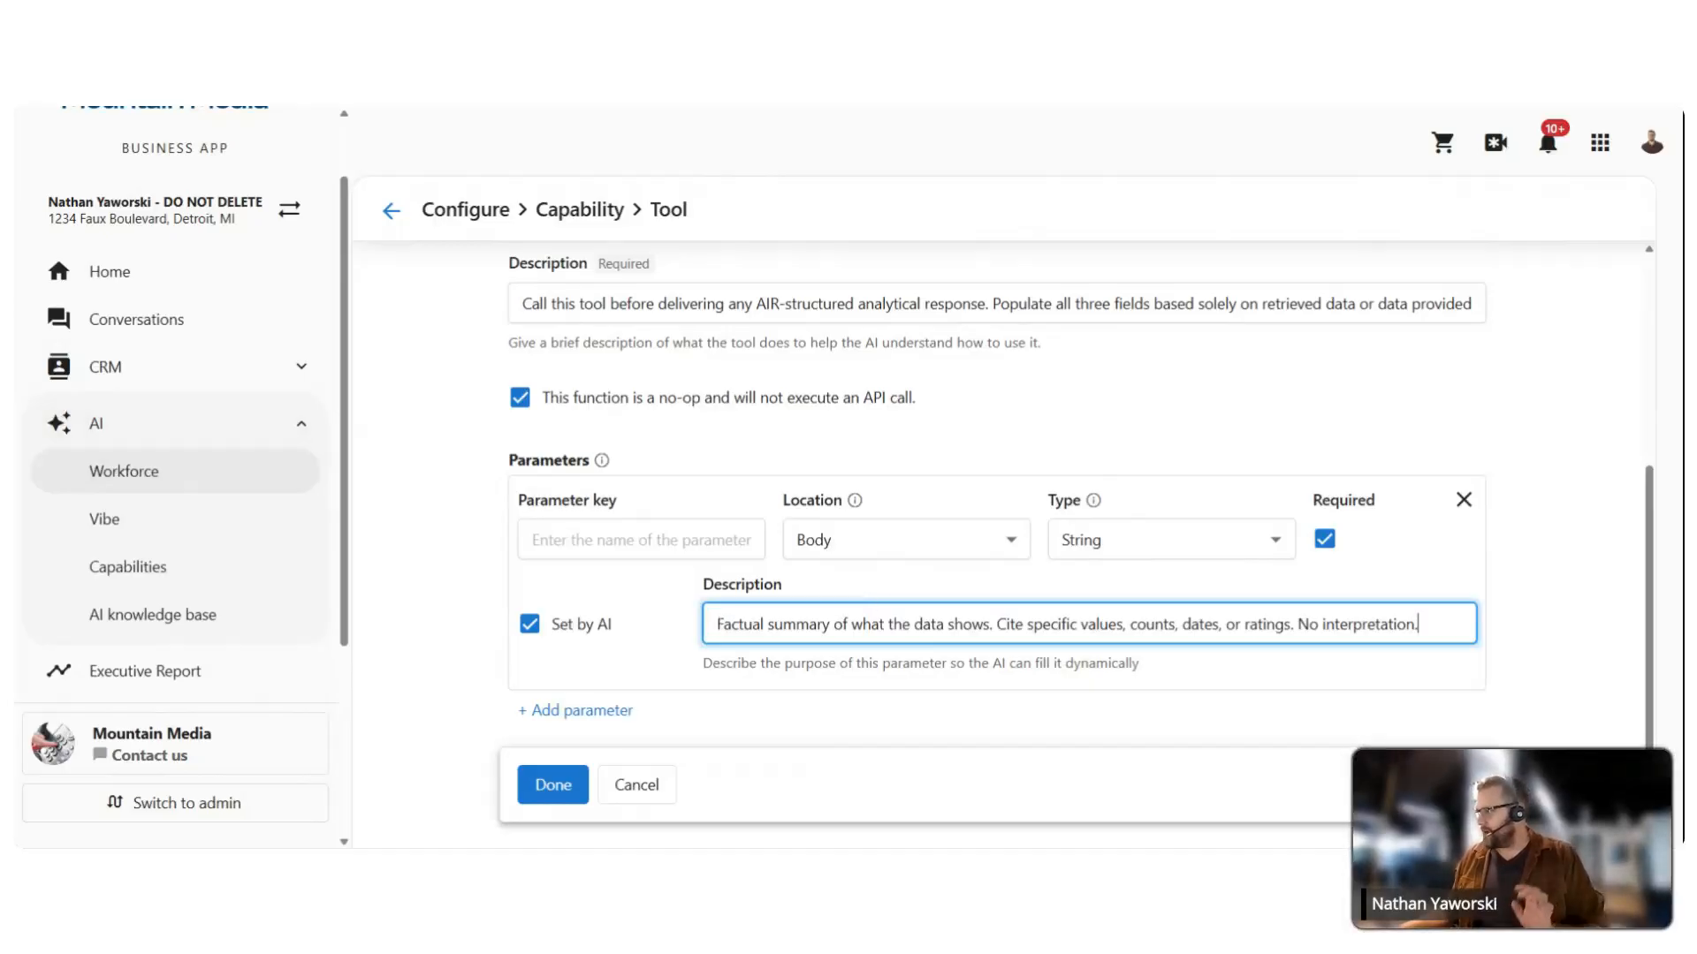
click(640, 540)
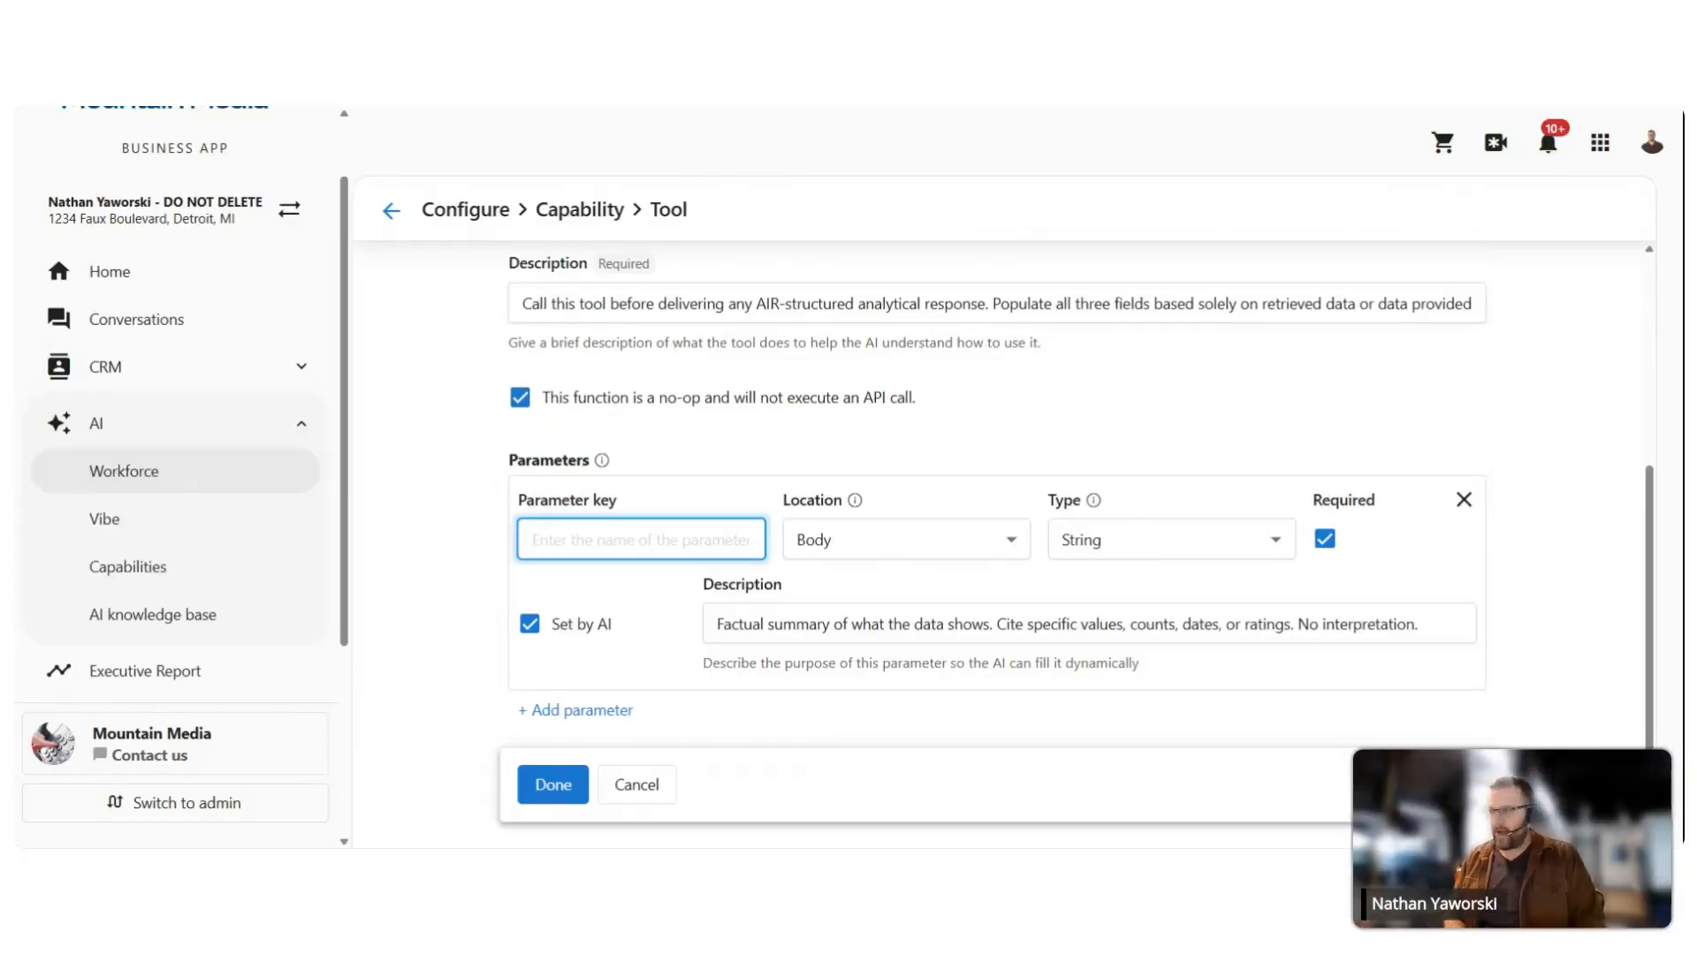
text(analysis)
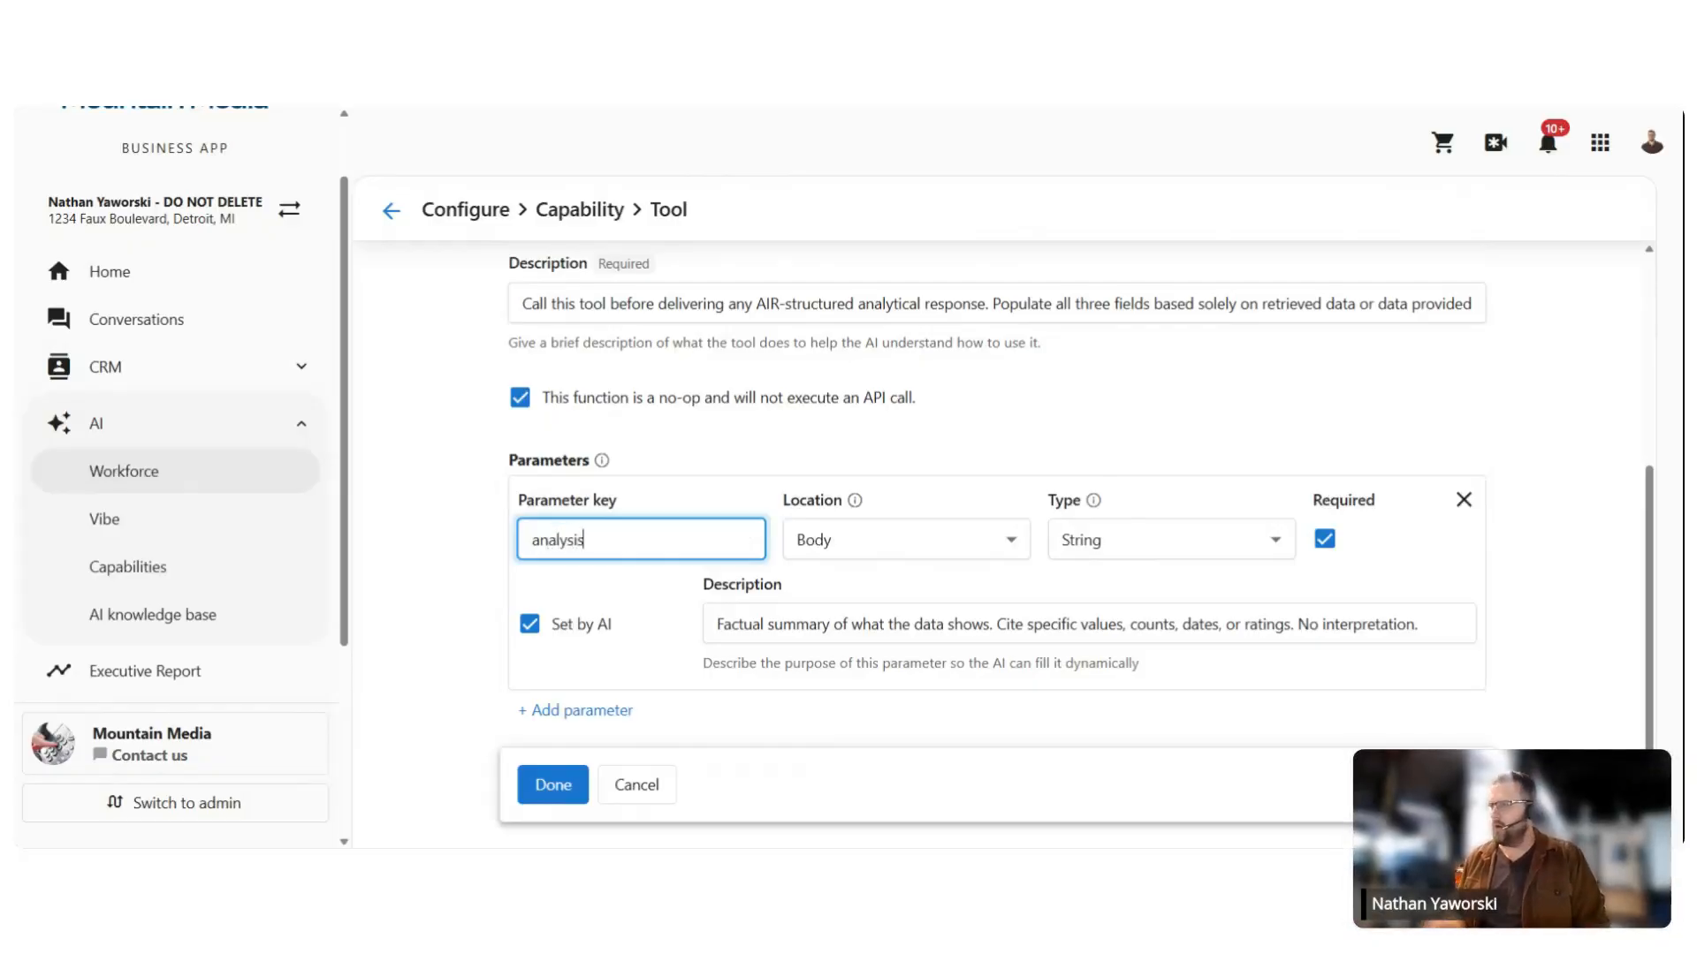
click(783, 624)
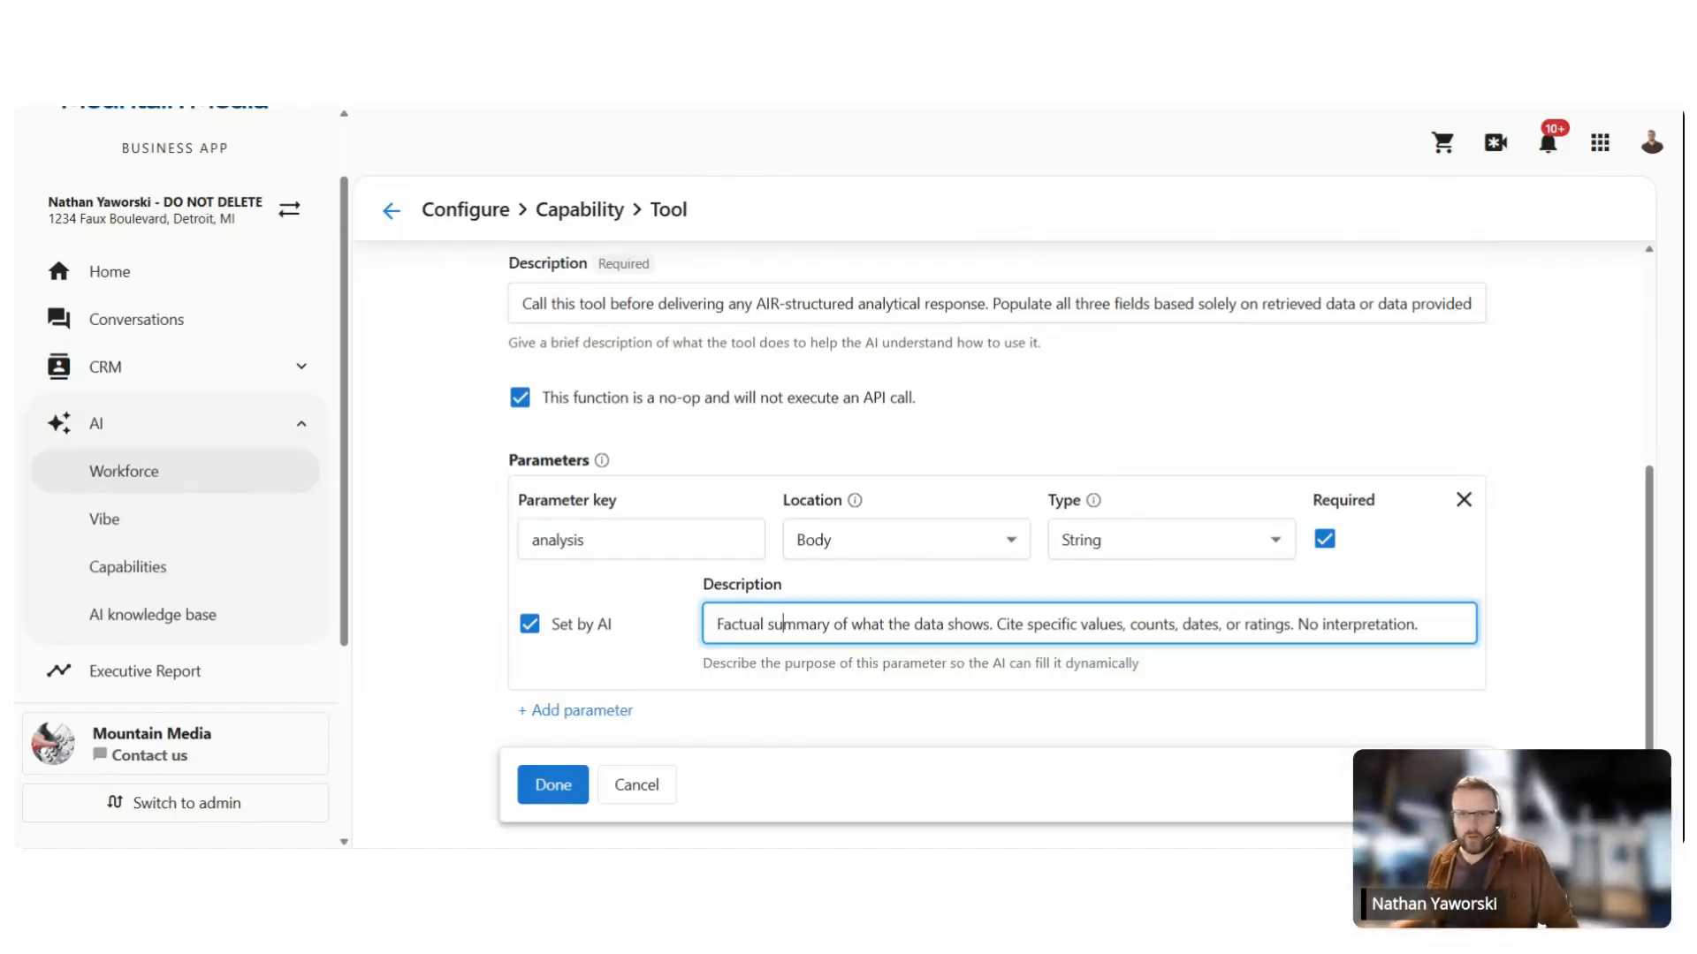
Step: Add a required 'interpretation' parameter describing what the data means, with inferences clearly flagged
click(586, 712)
scroll(646, 599, down, 2)
click(643, 599)
text(int)
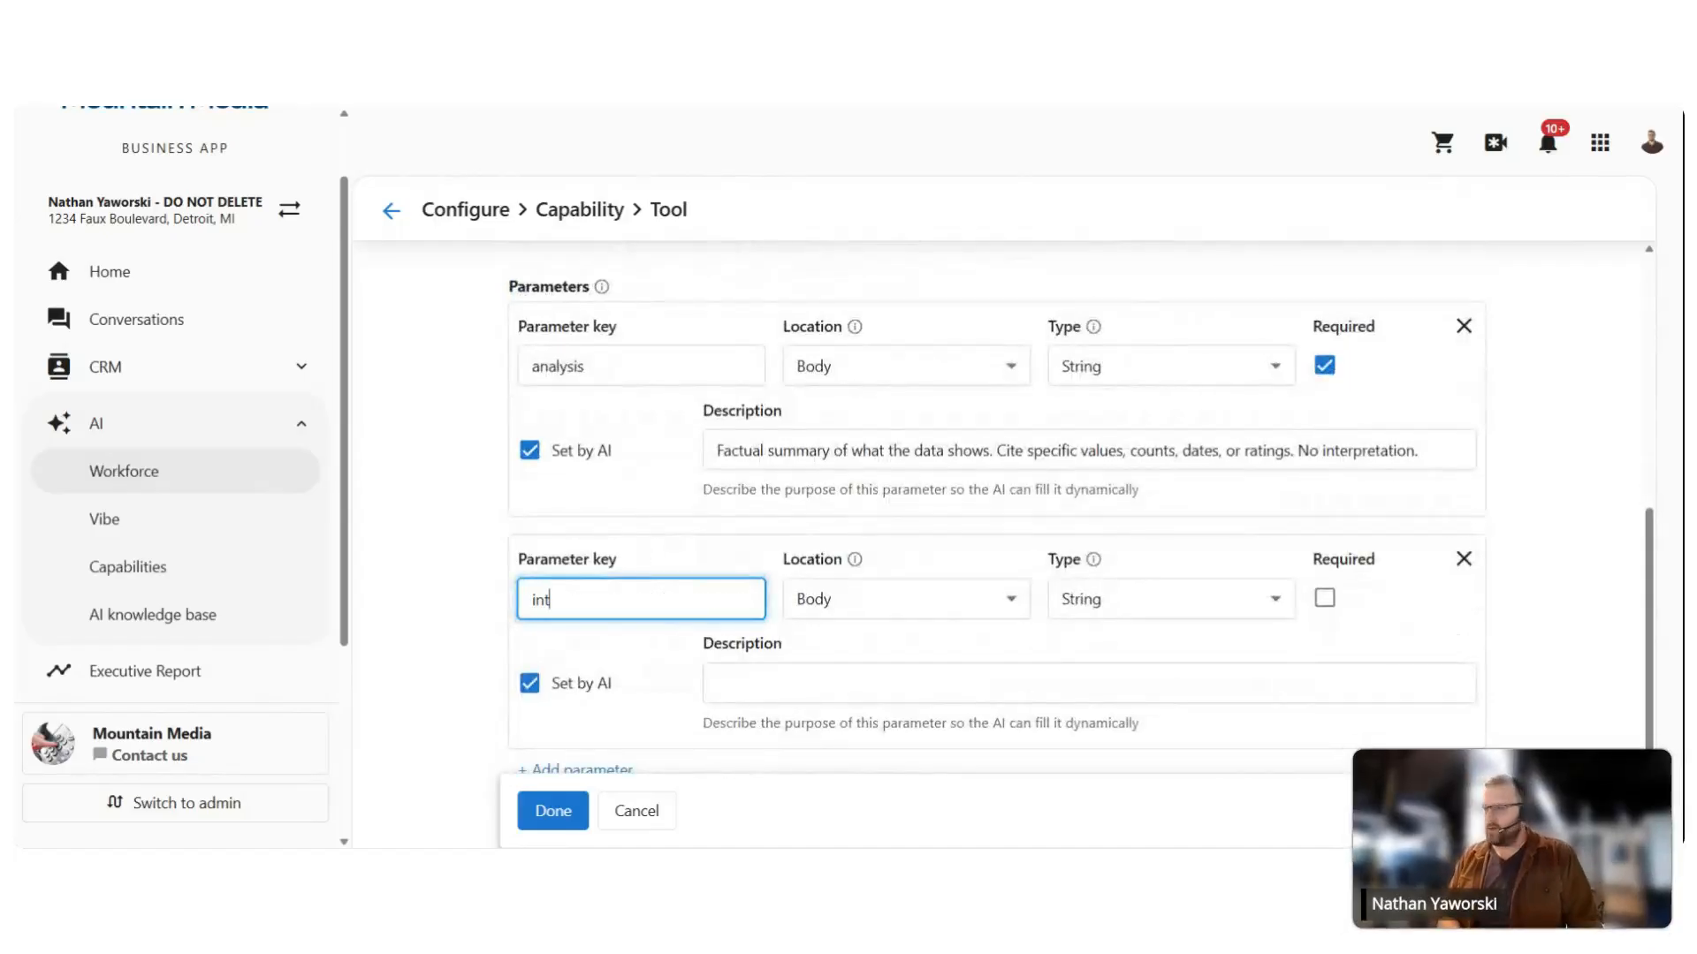
text(erpretation)
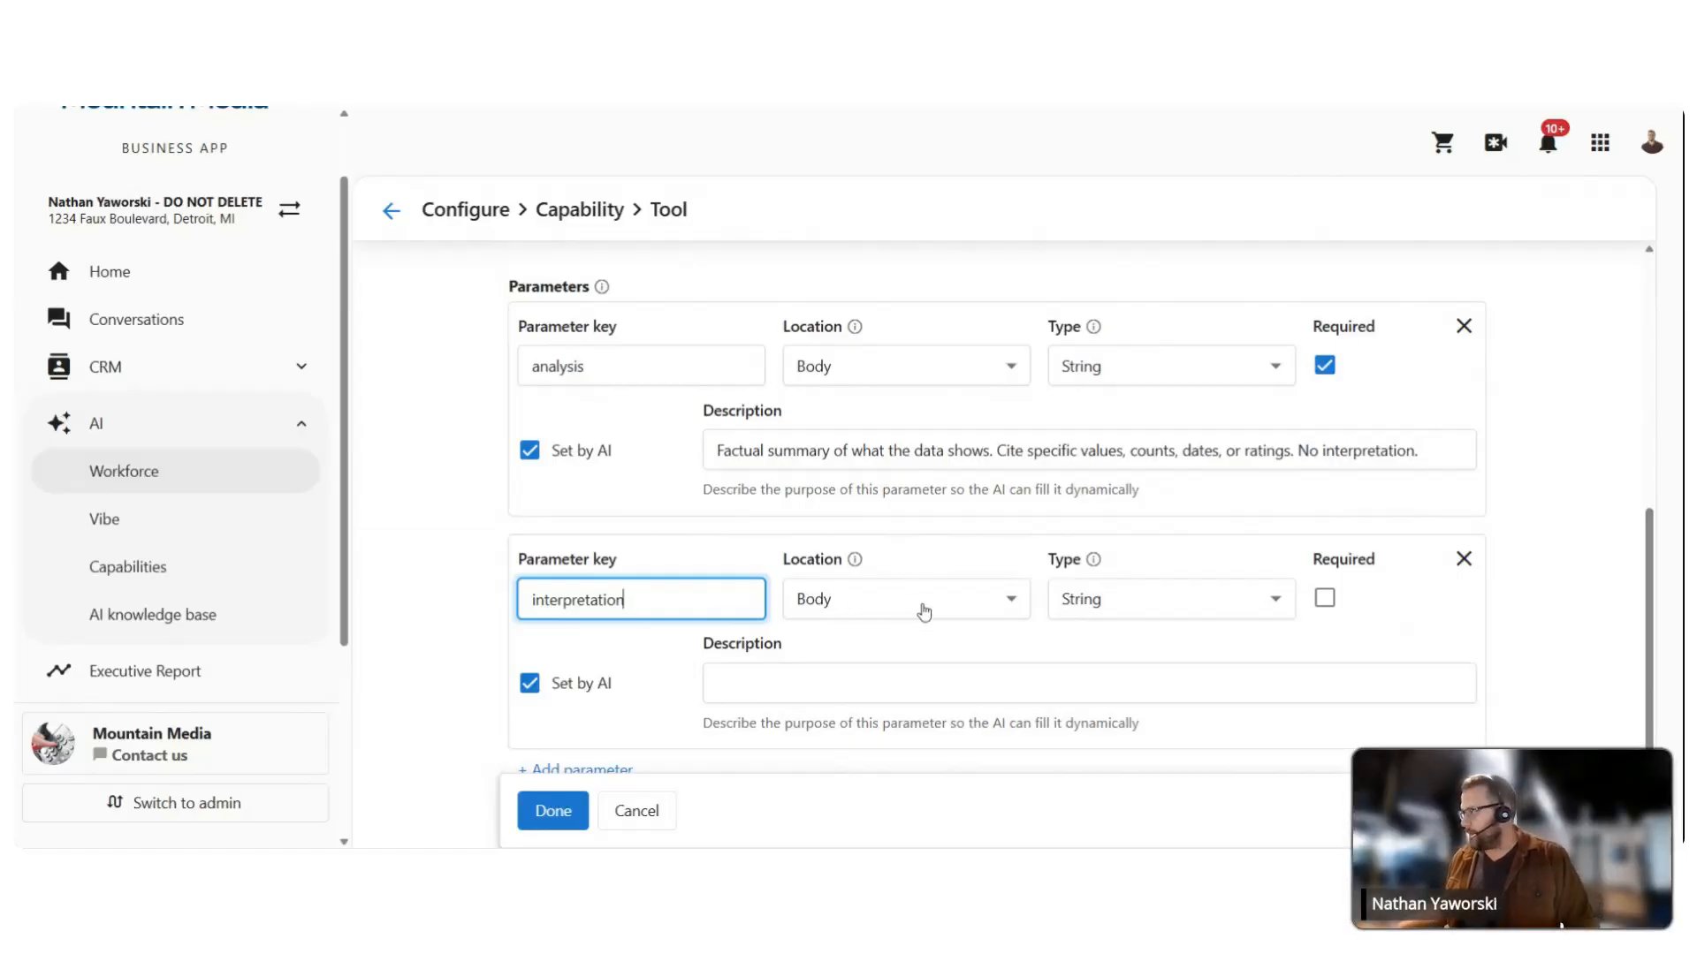
click(1325, 598)
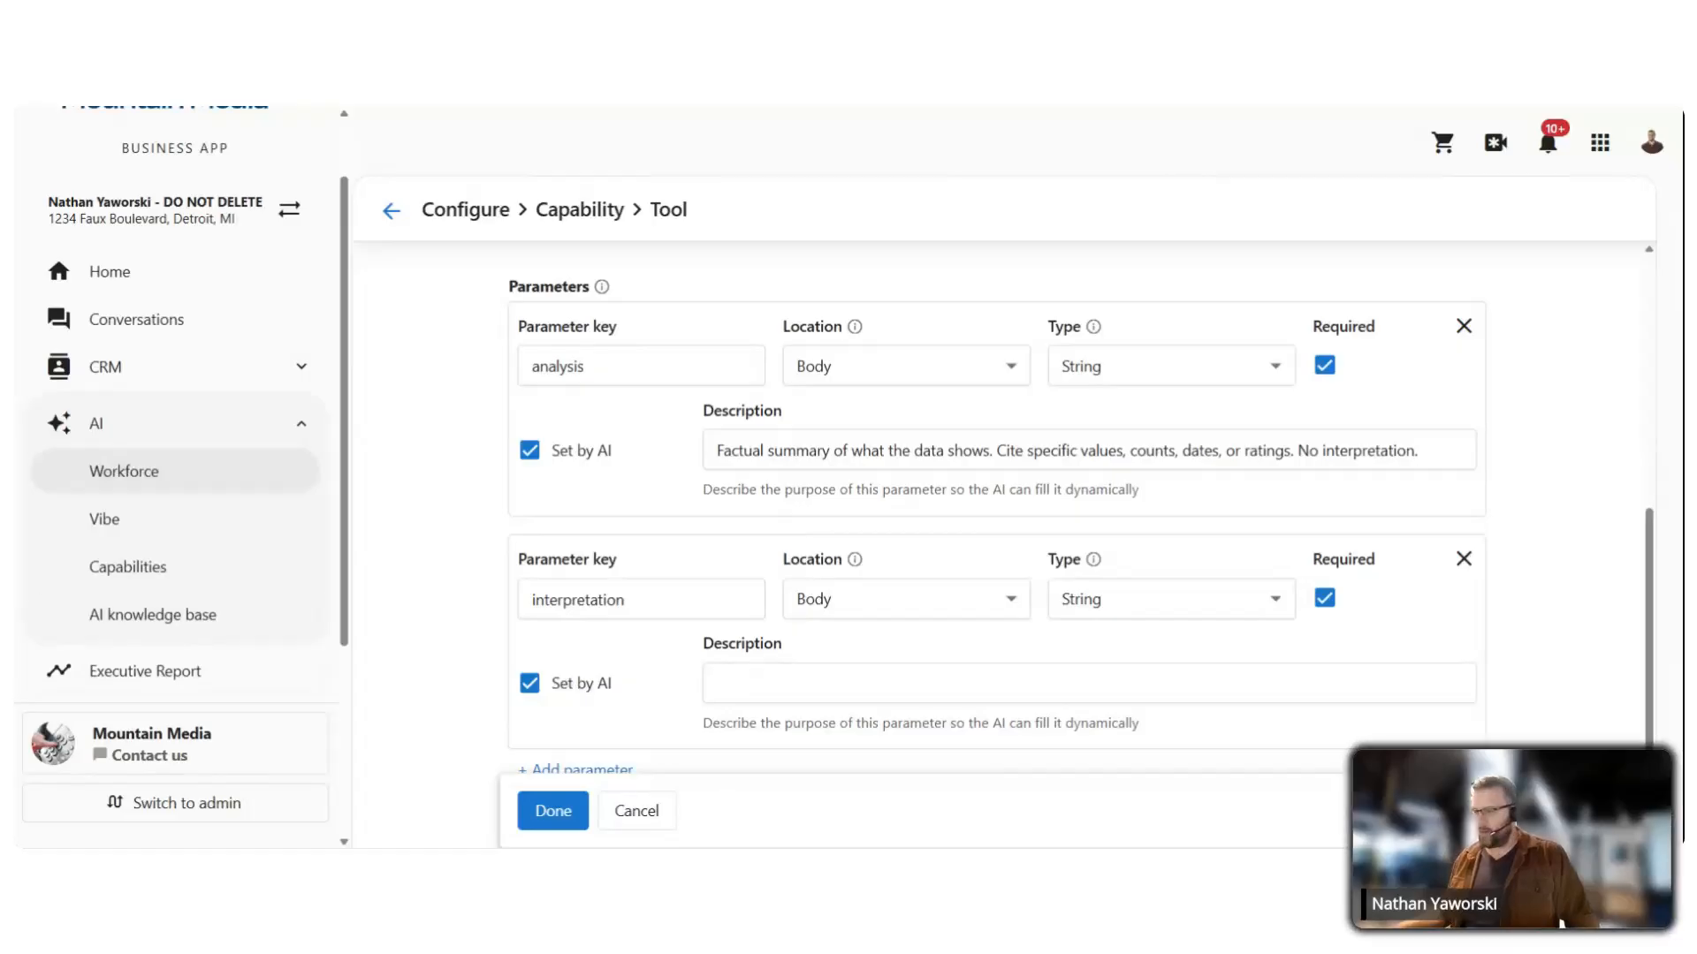
click(927, 683)
text(What the data means. Inferences must be clearly flagged as such using phrases like "this suggests" or "a likely explanation is")
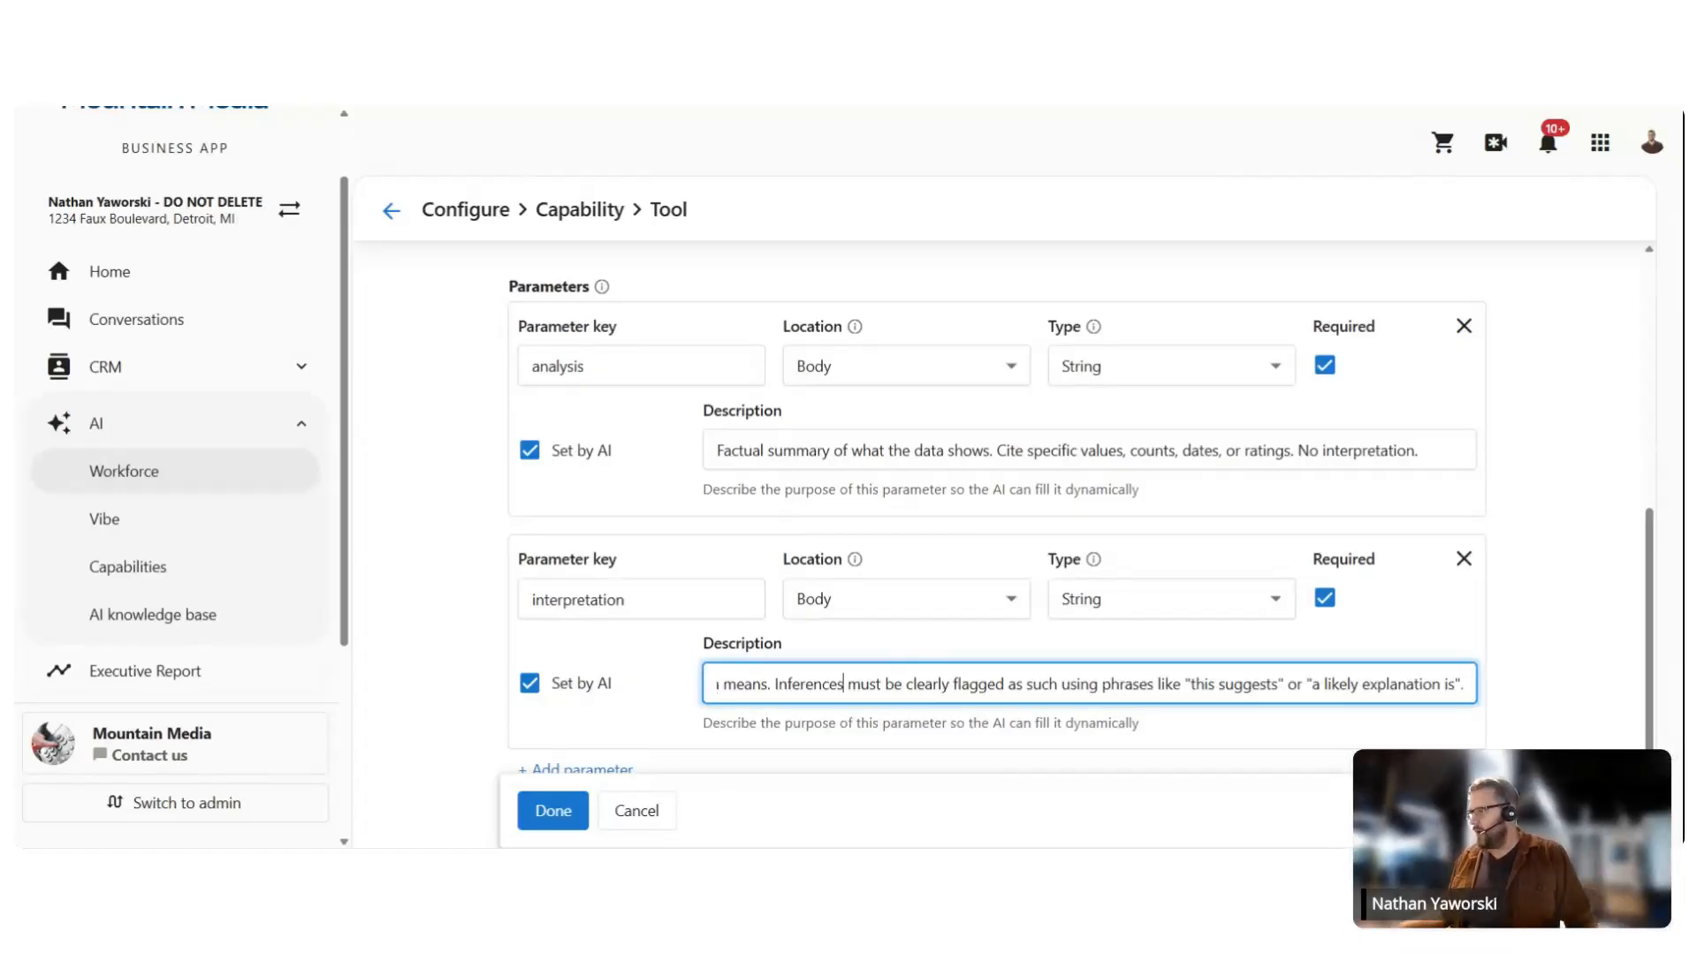
drag(843, 684, 265, 618)
click(898, 684)
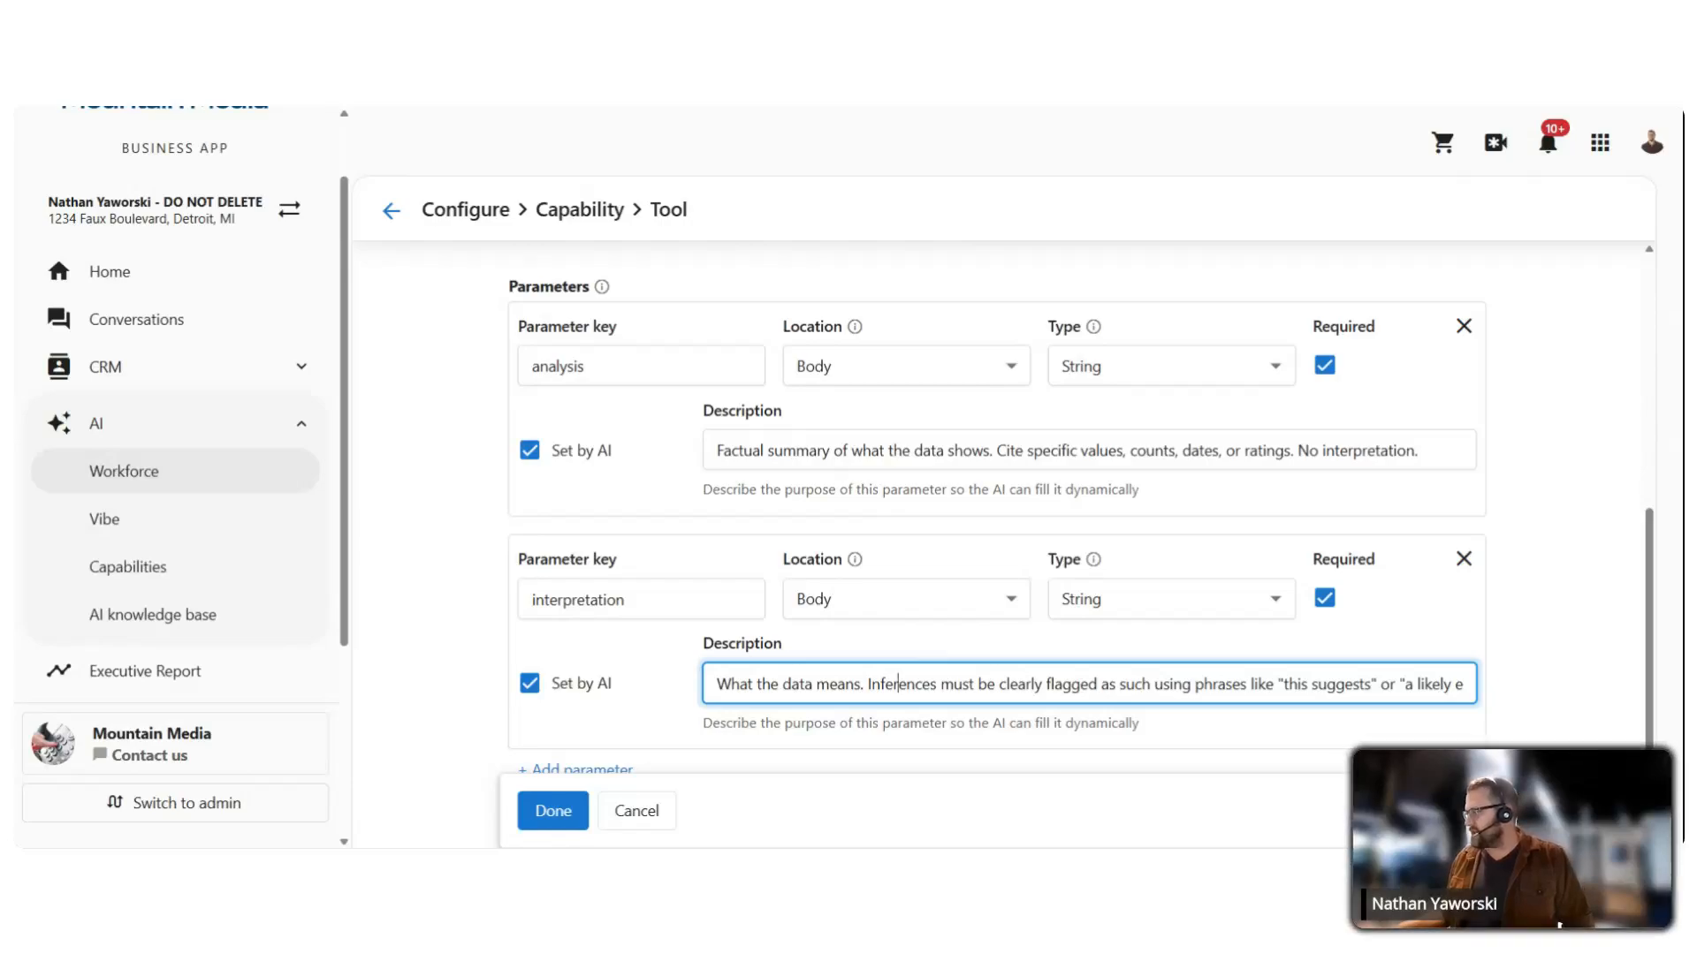
drag(1290, 684, 1553, 698)
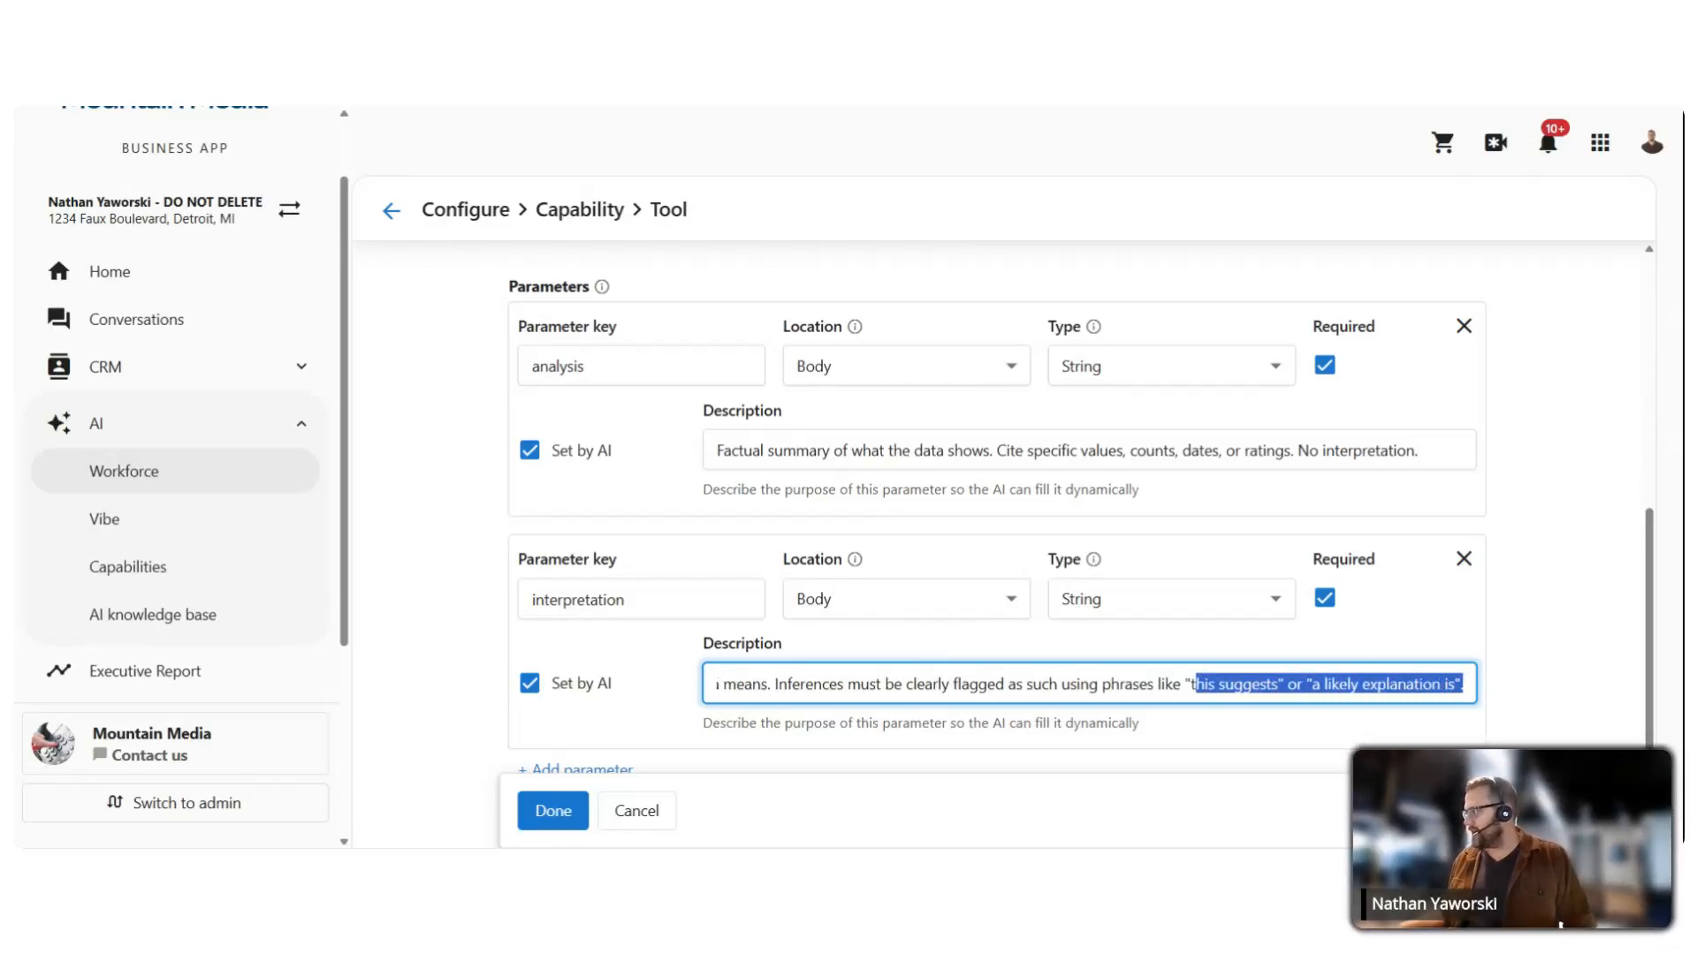
click(1460, 685)
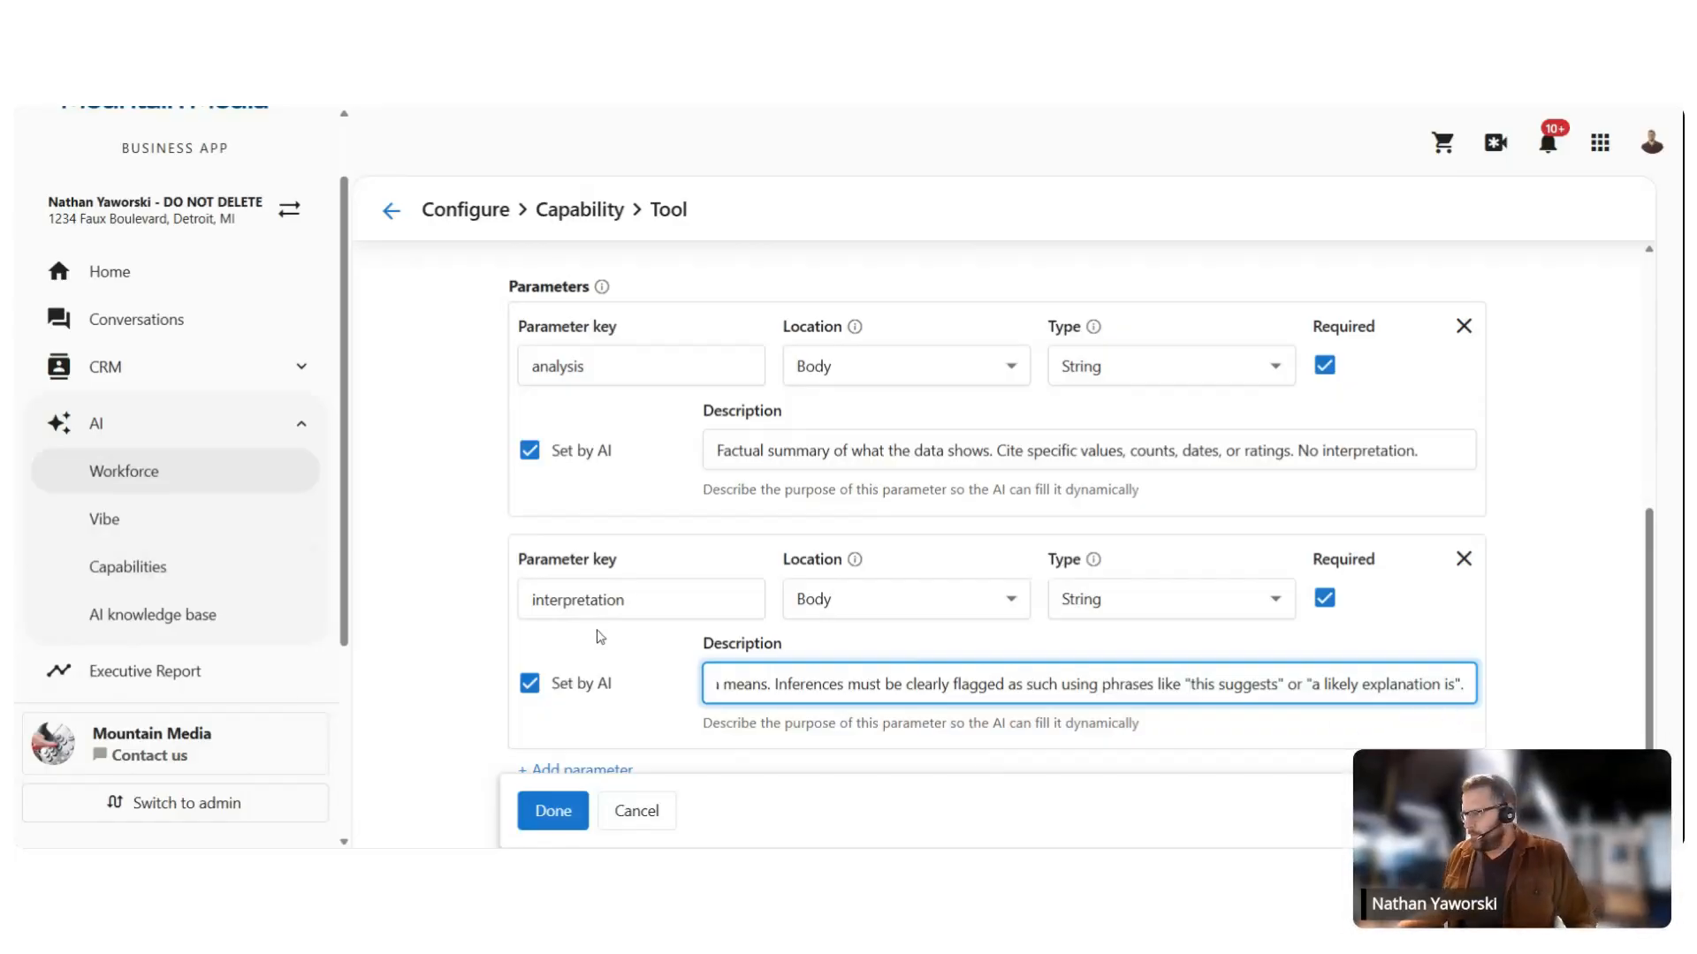
scroll(632, 621, down, 1)
Step: Add a third parameter named 'recommendation' and mark it required
click(583, 712)
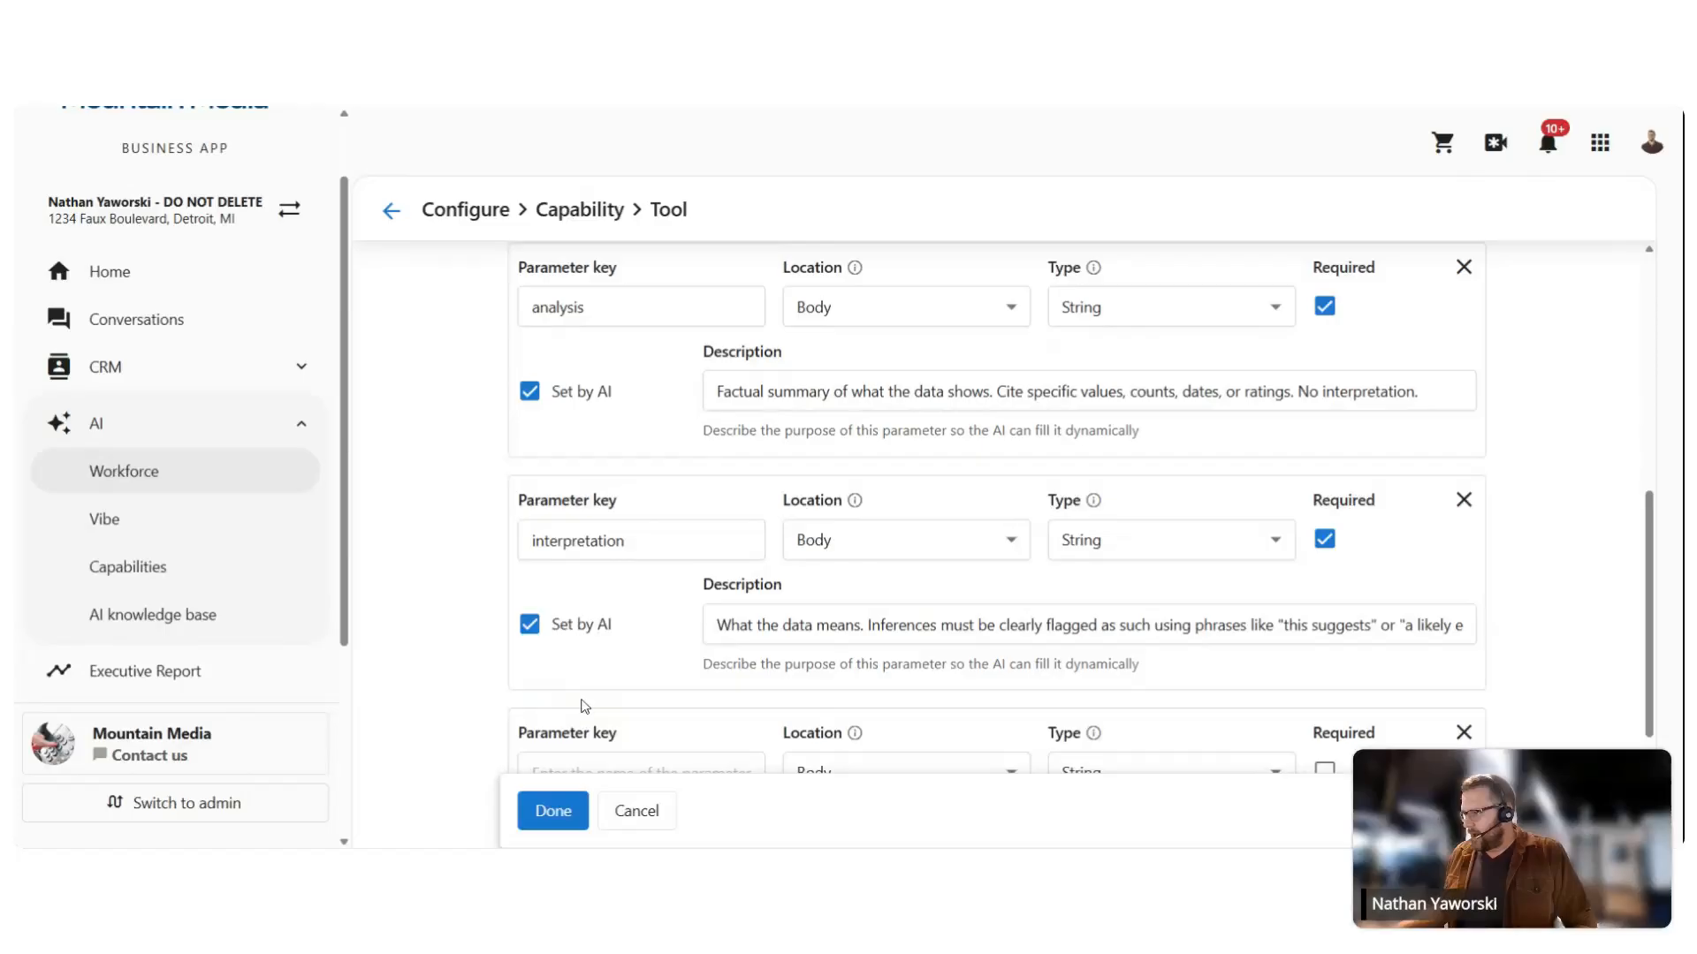
scroll(616, 628, down, 4)
click(548, 540)
text(red)
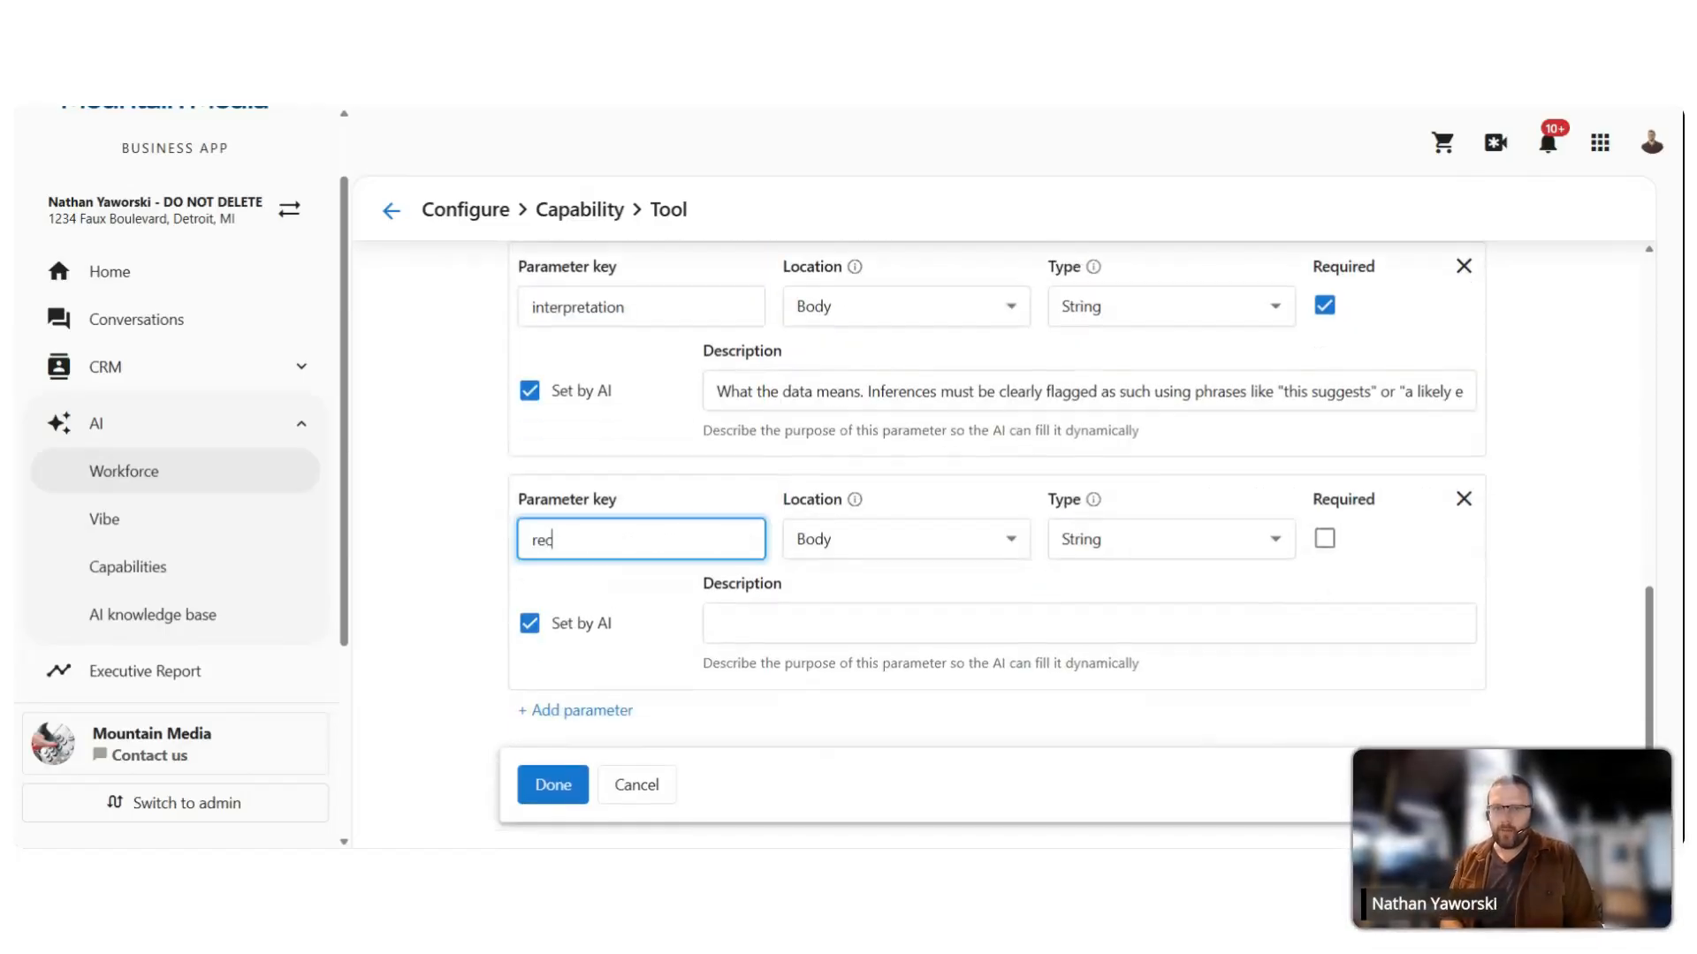
text(ommendation)
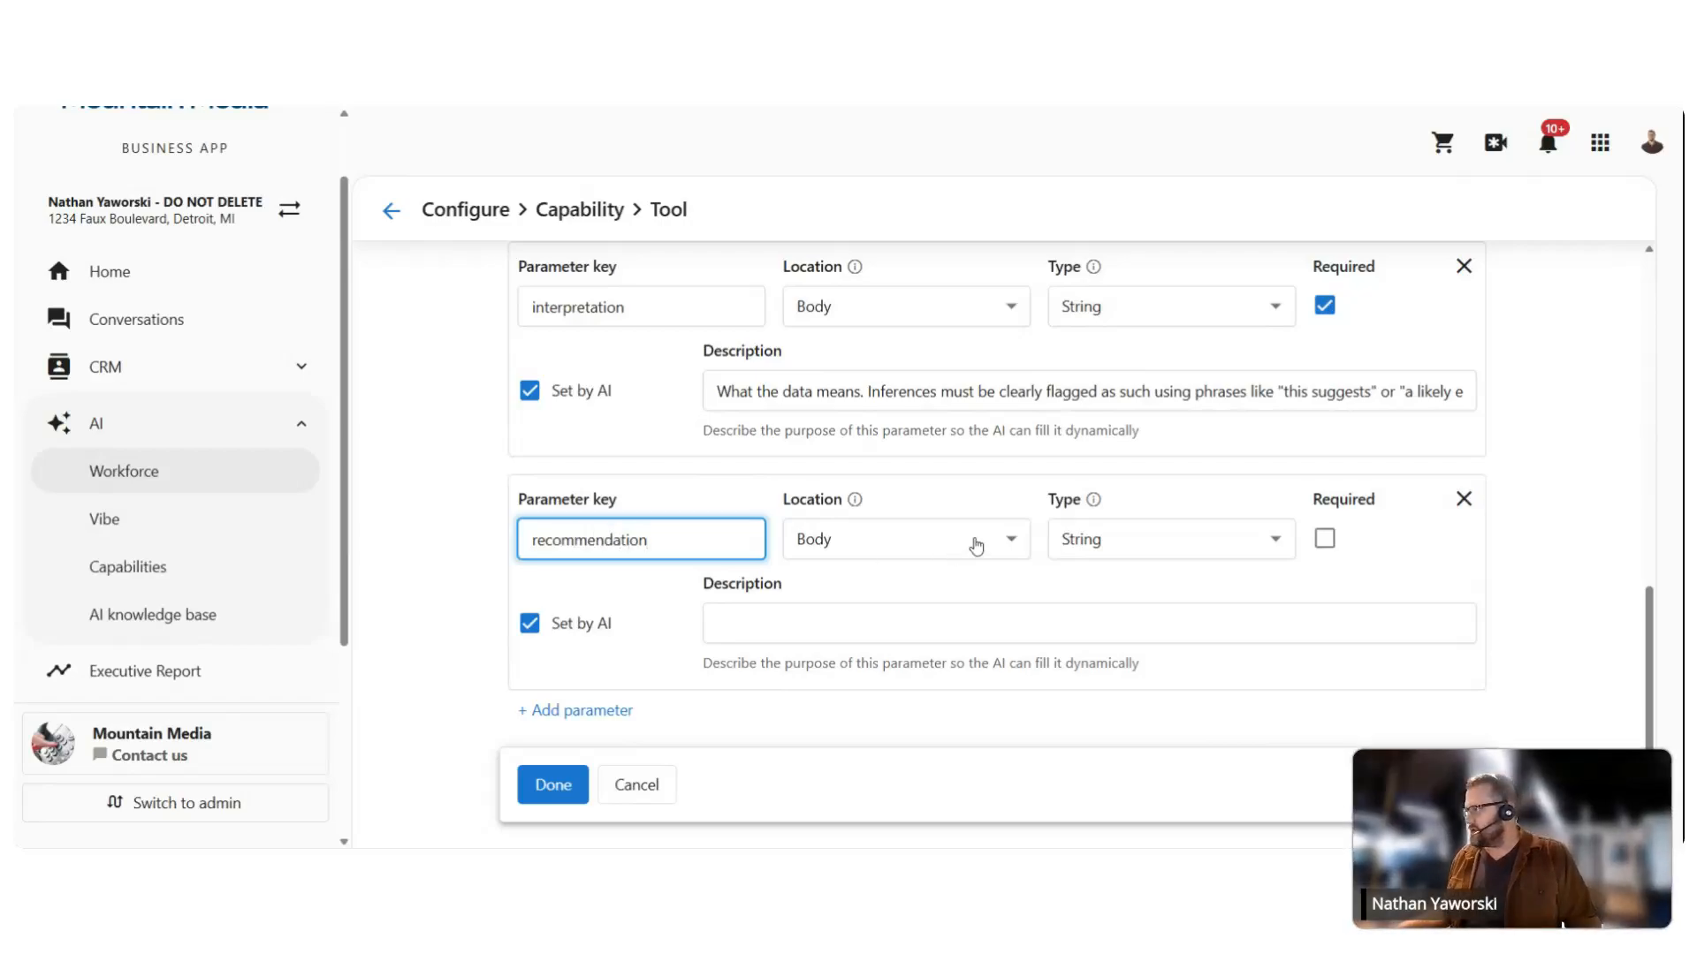
click(1325, 538)
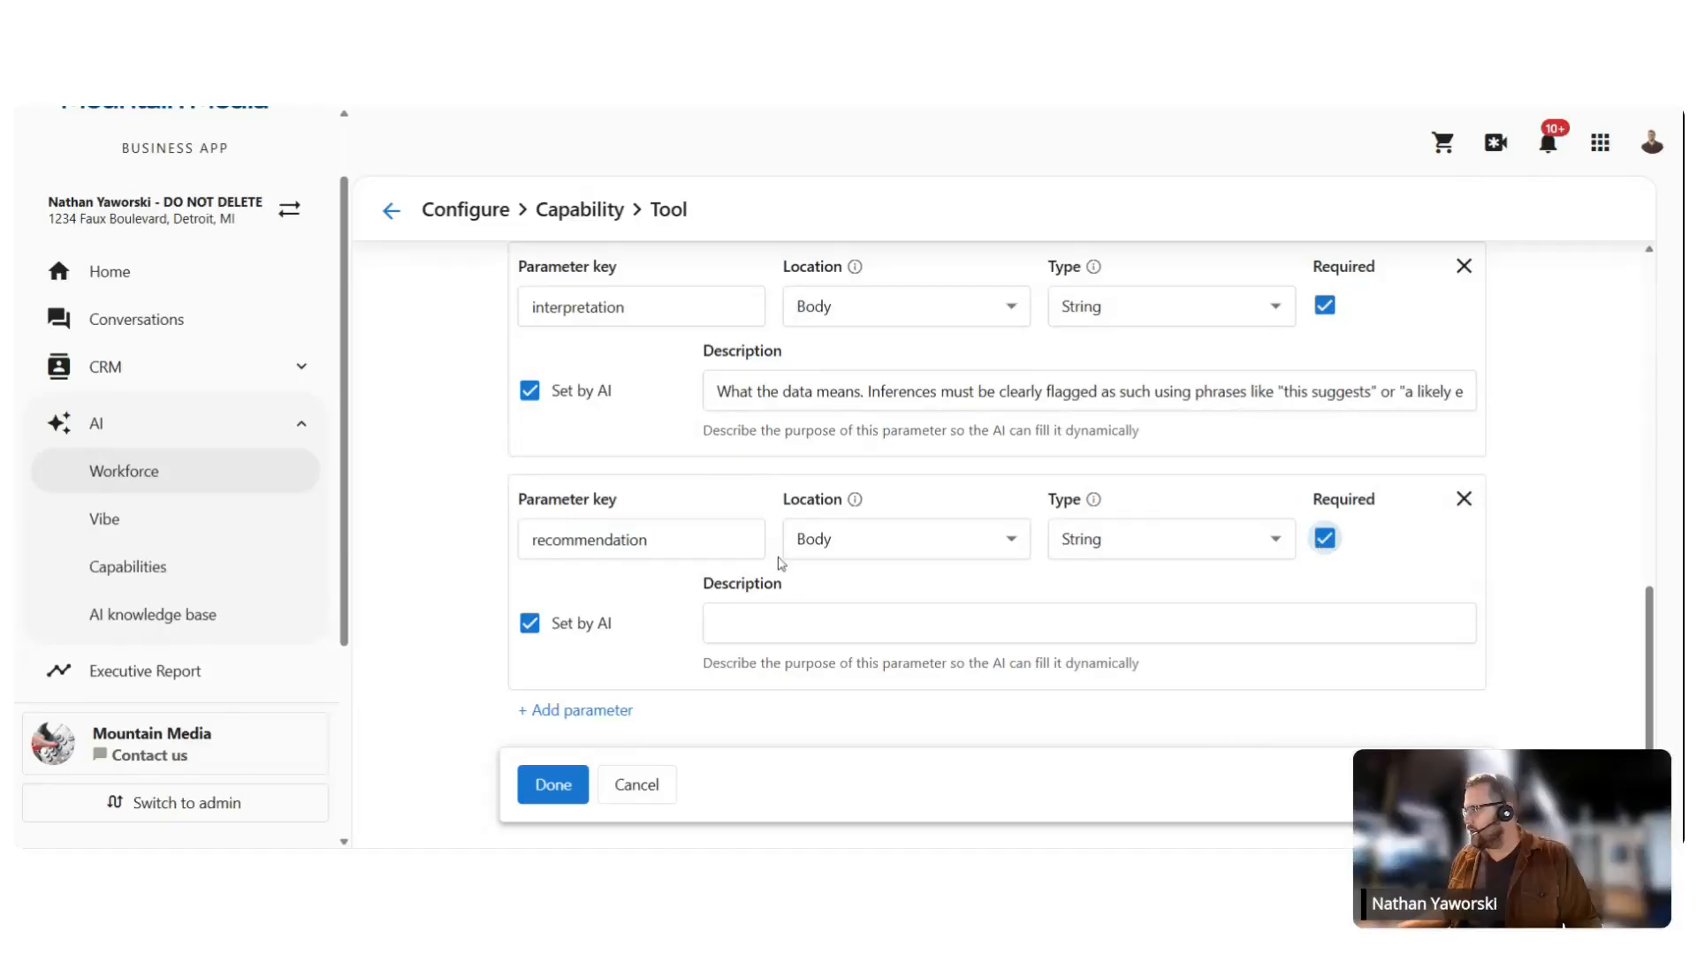
Step: Describe 'recommendation' as actionable next steps including one concrete first action
click(651, 628)
key(alt+Tab)
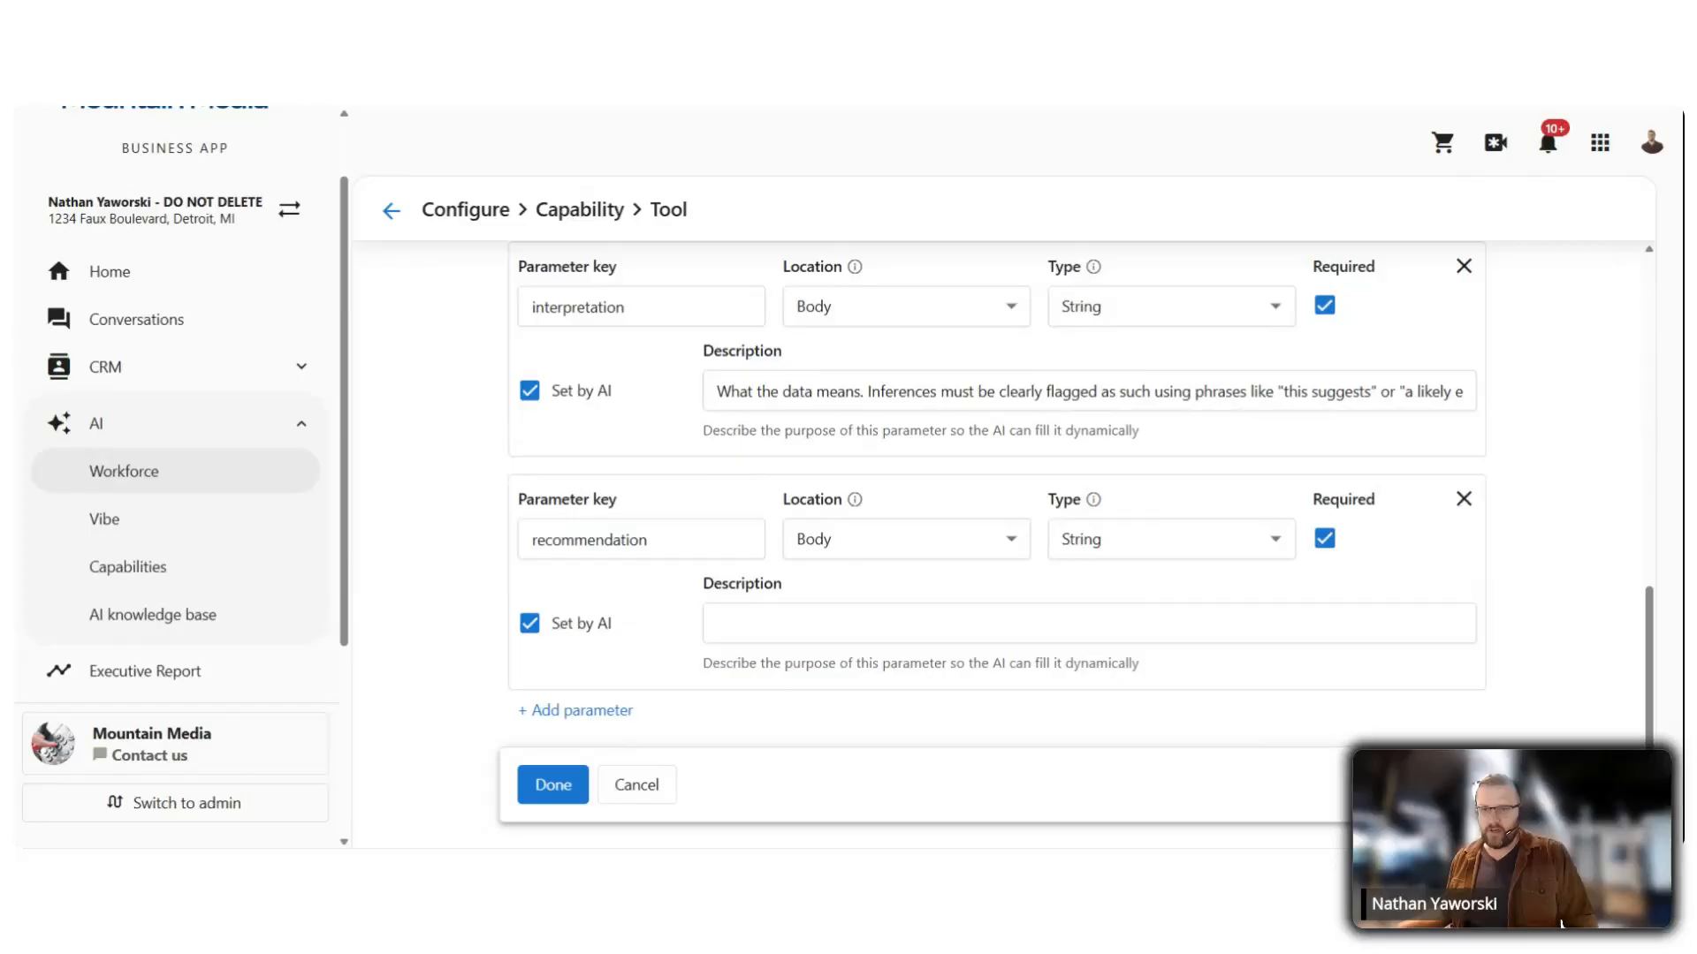
key(alt+Tab)
key(ctrl+v)
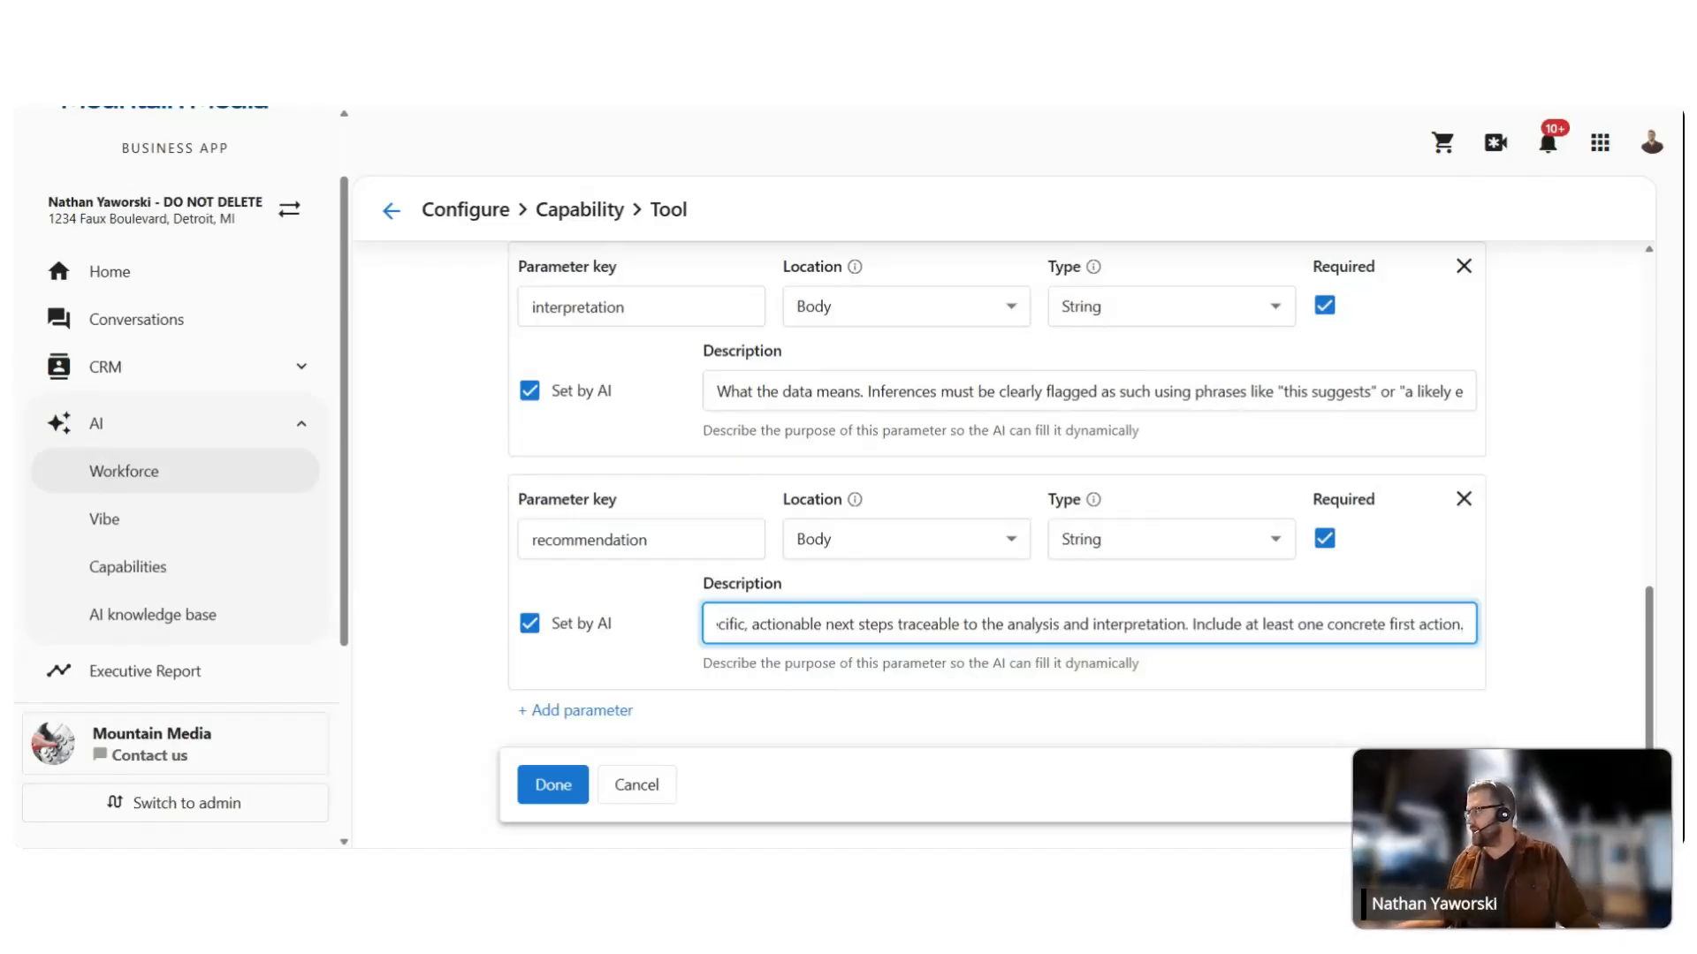
drag(1191, 624, 1507, 633)
click(1463, 625)
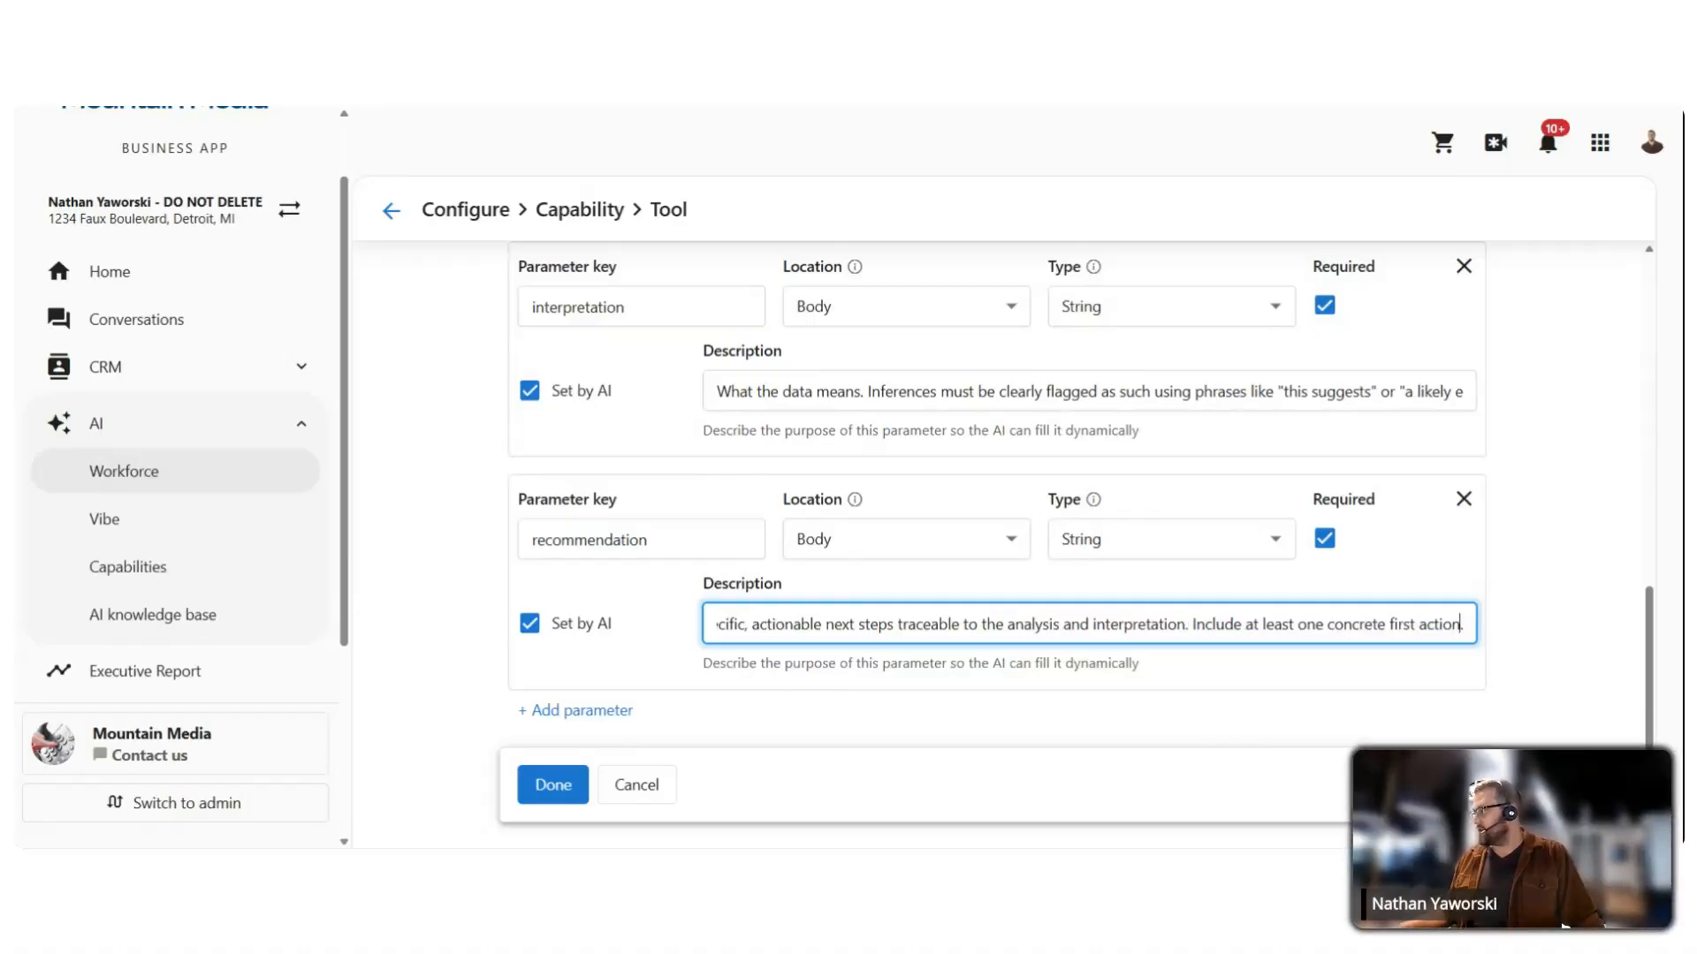
scroll(1296, 640, up, 10)
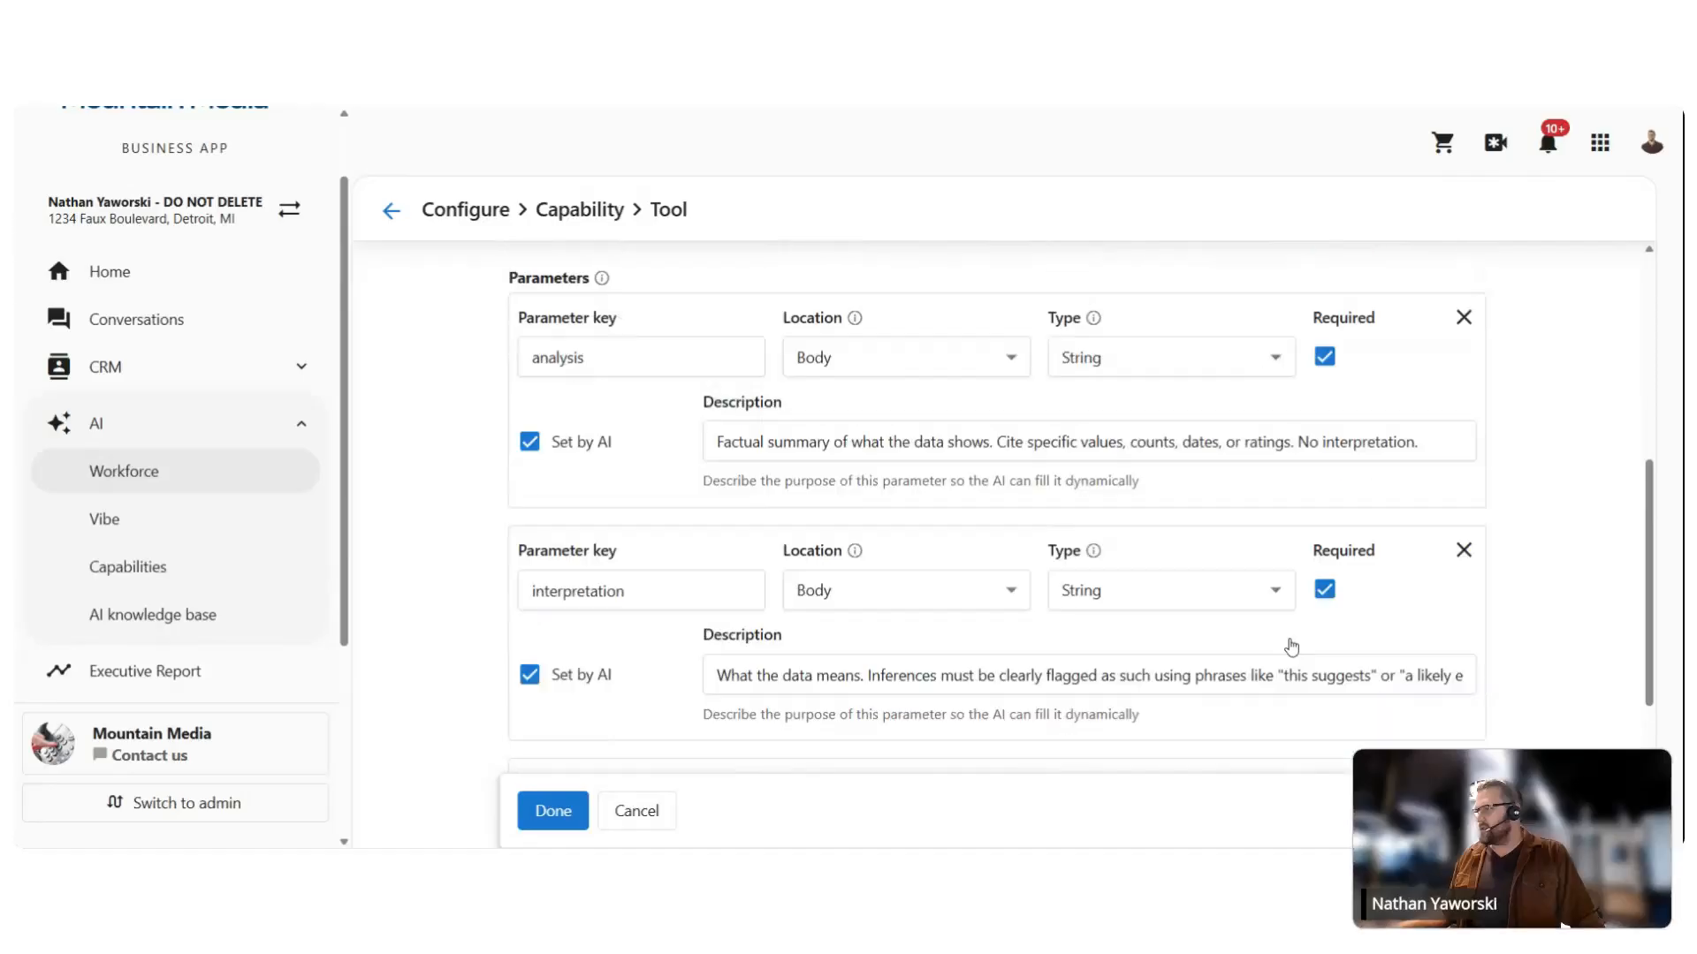
scroll(916, 615, down, 10)
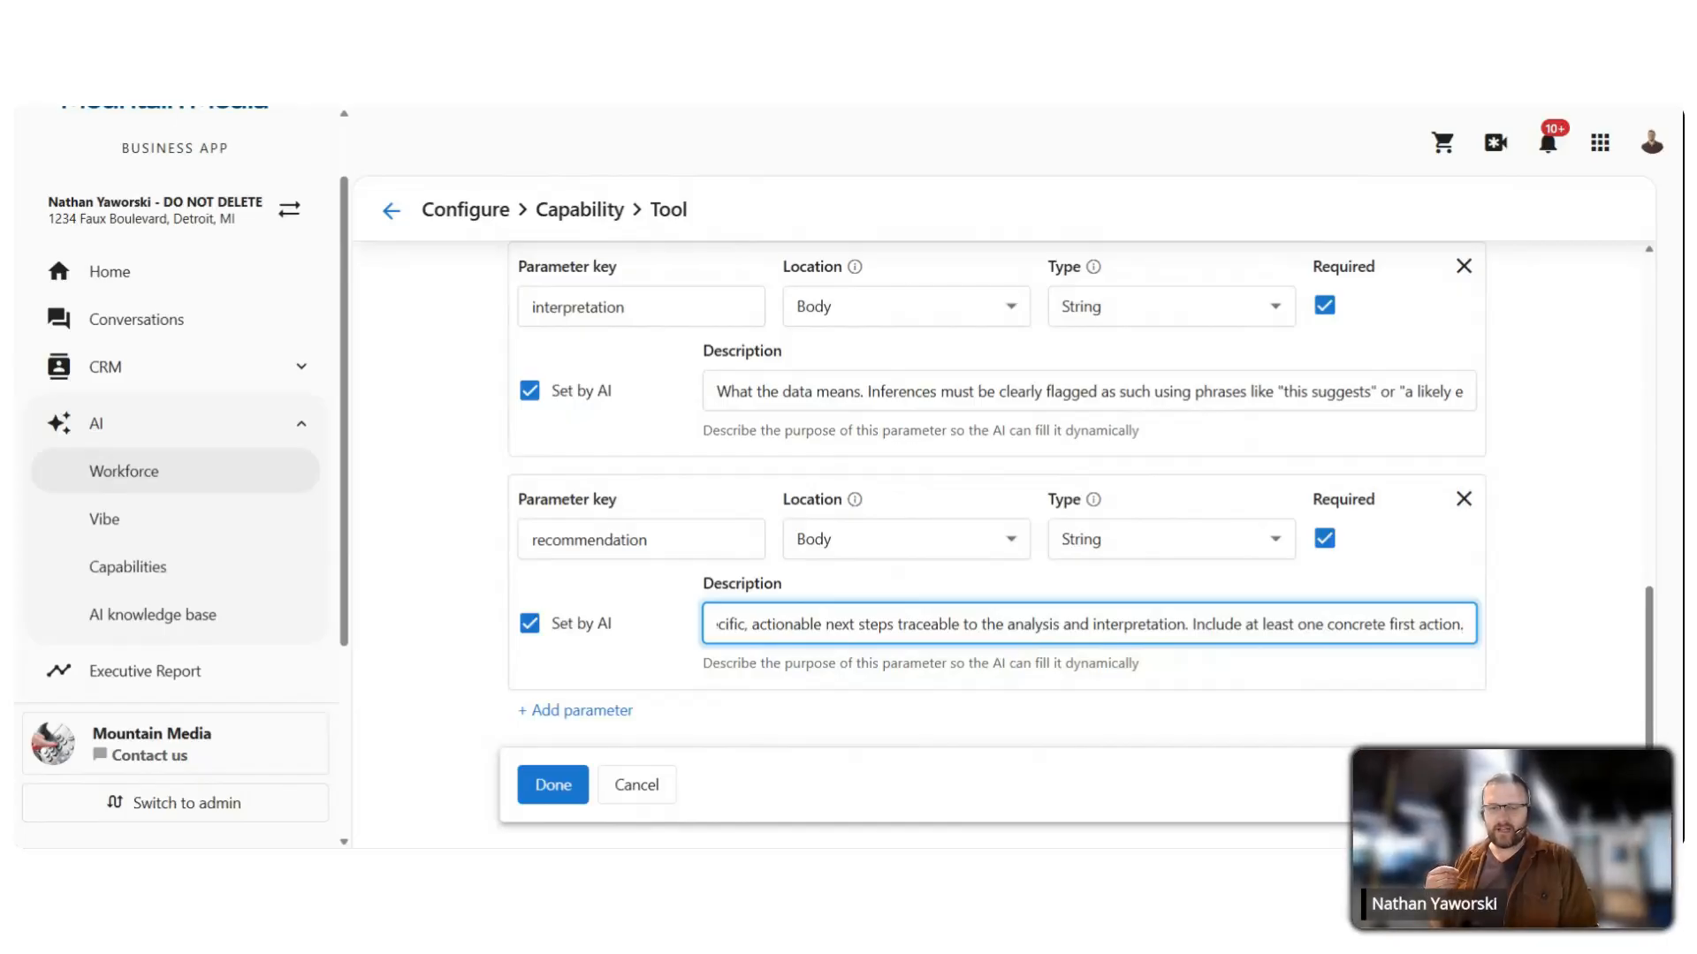
Step: Close the submit_air_analysis tool and finish the AIRAnalysisFramework capability, returning to Configure
click(549, 788)
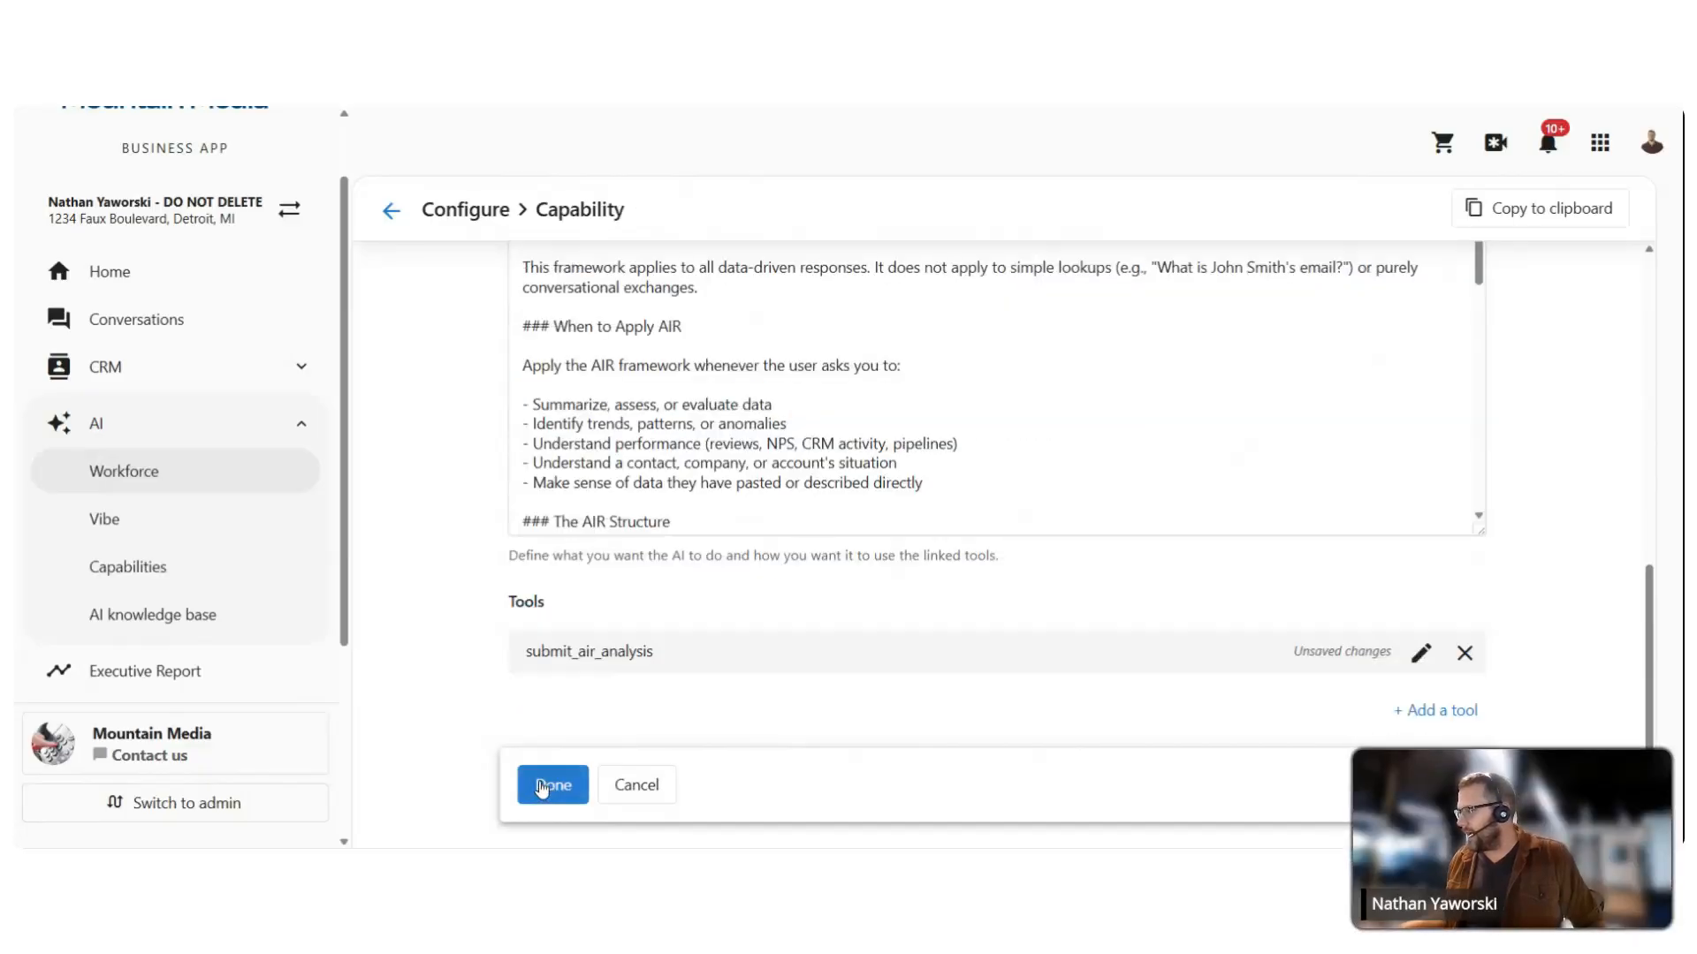
scroll(807, 662, up, 5)
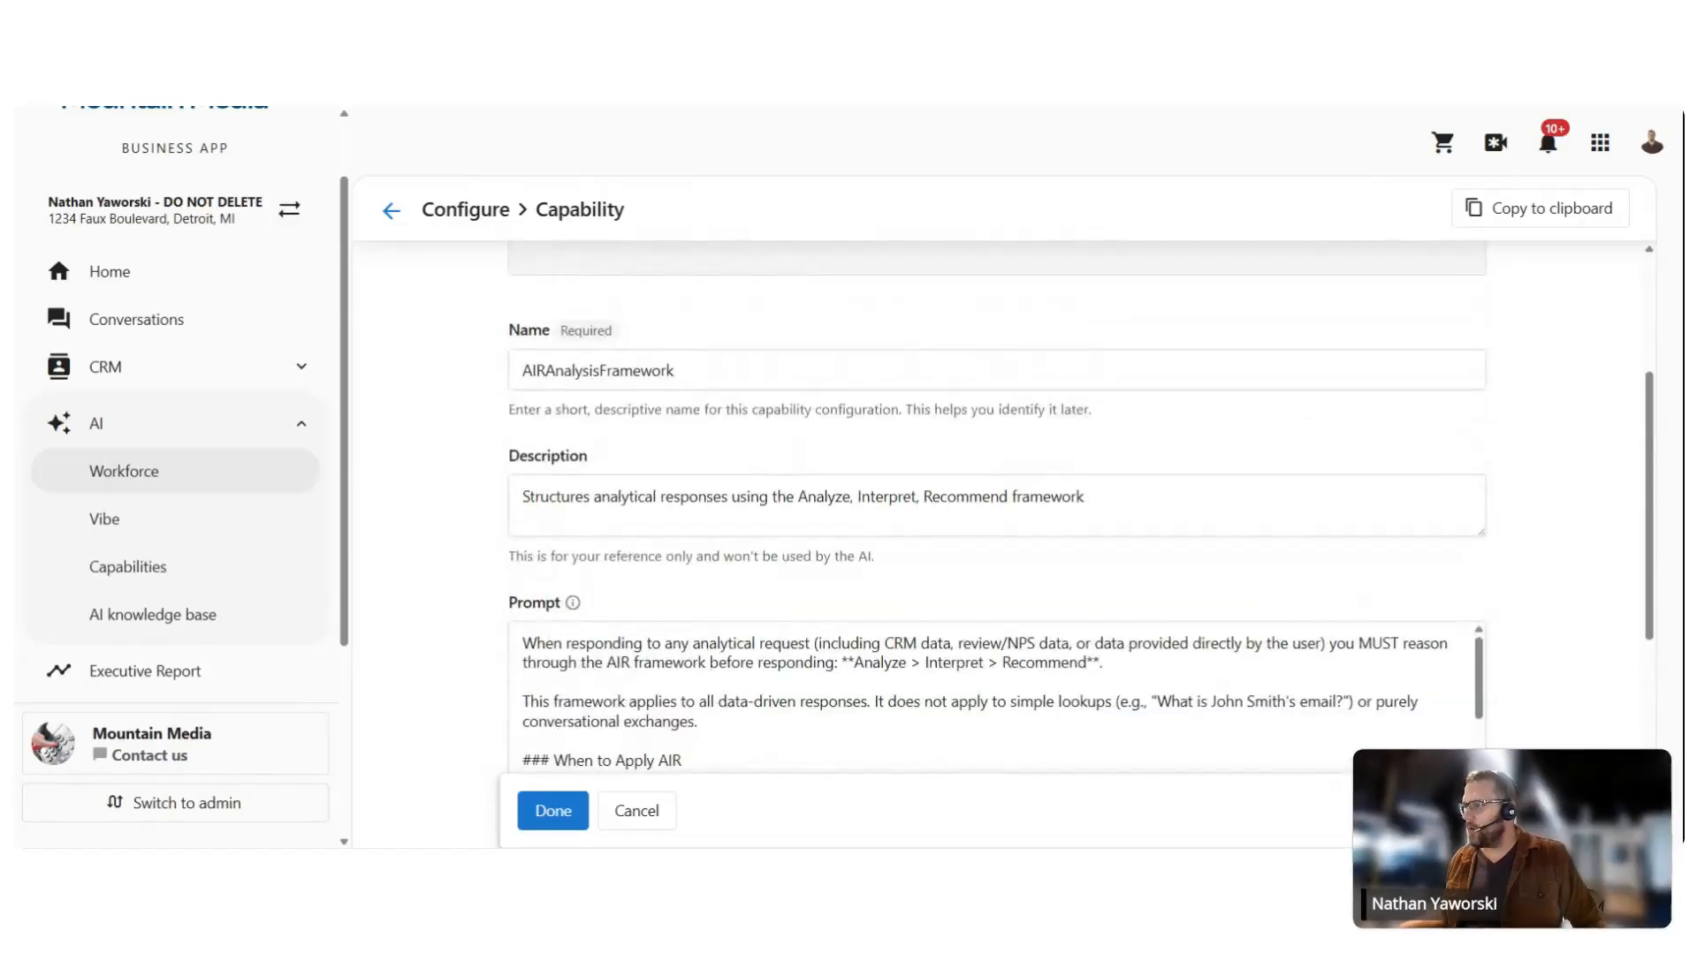
scroll(996, 610, down, 2)
scroll(997, 609, down, 2)
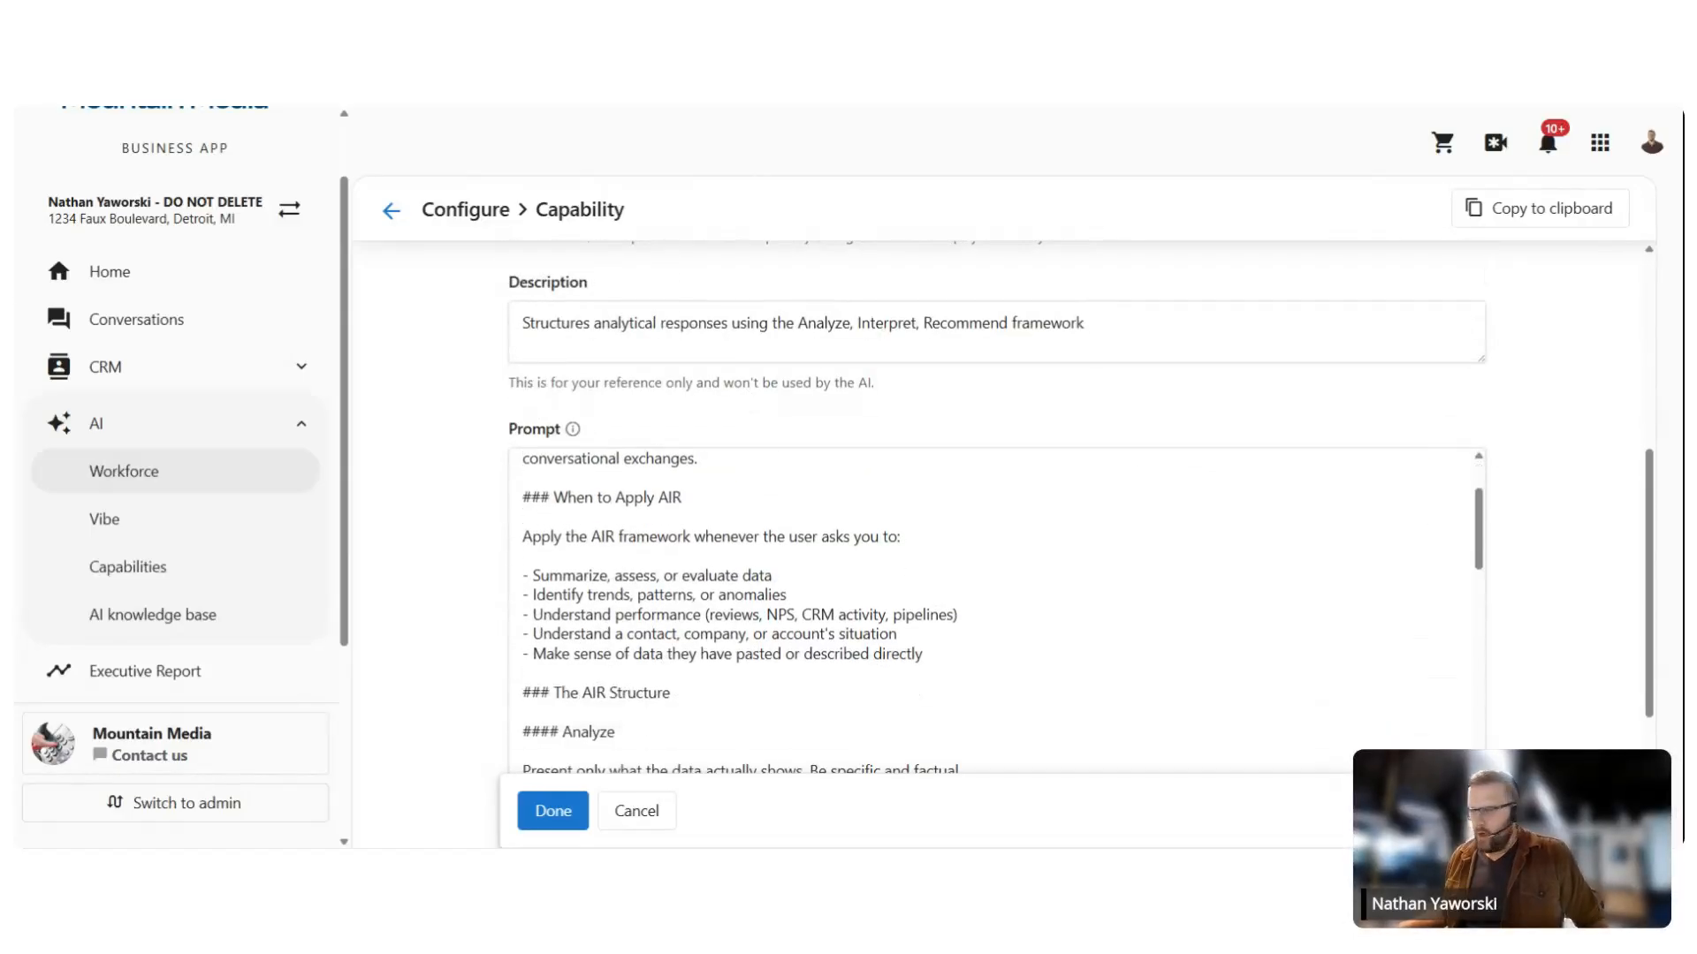
click(560, 808)
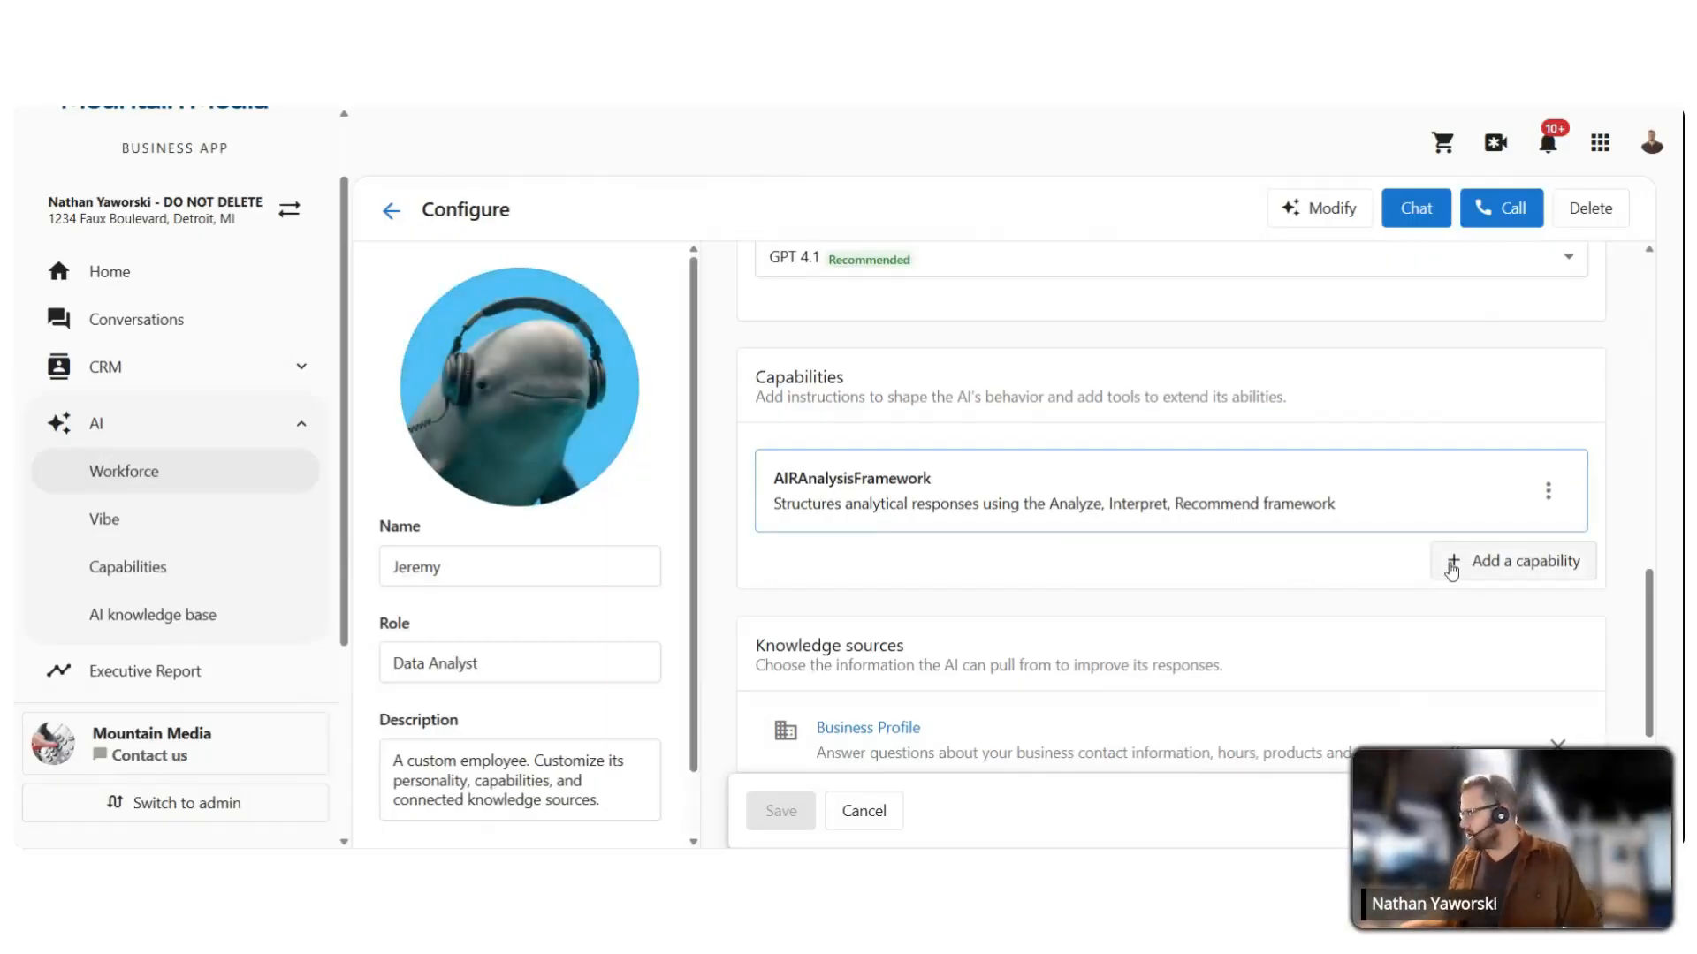
Step: Add the Access CRM information capability to Jeremy
click(1481, 572)
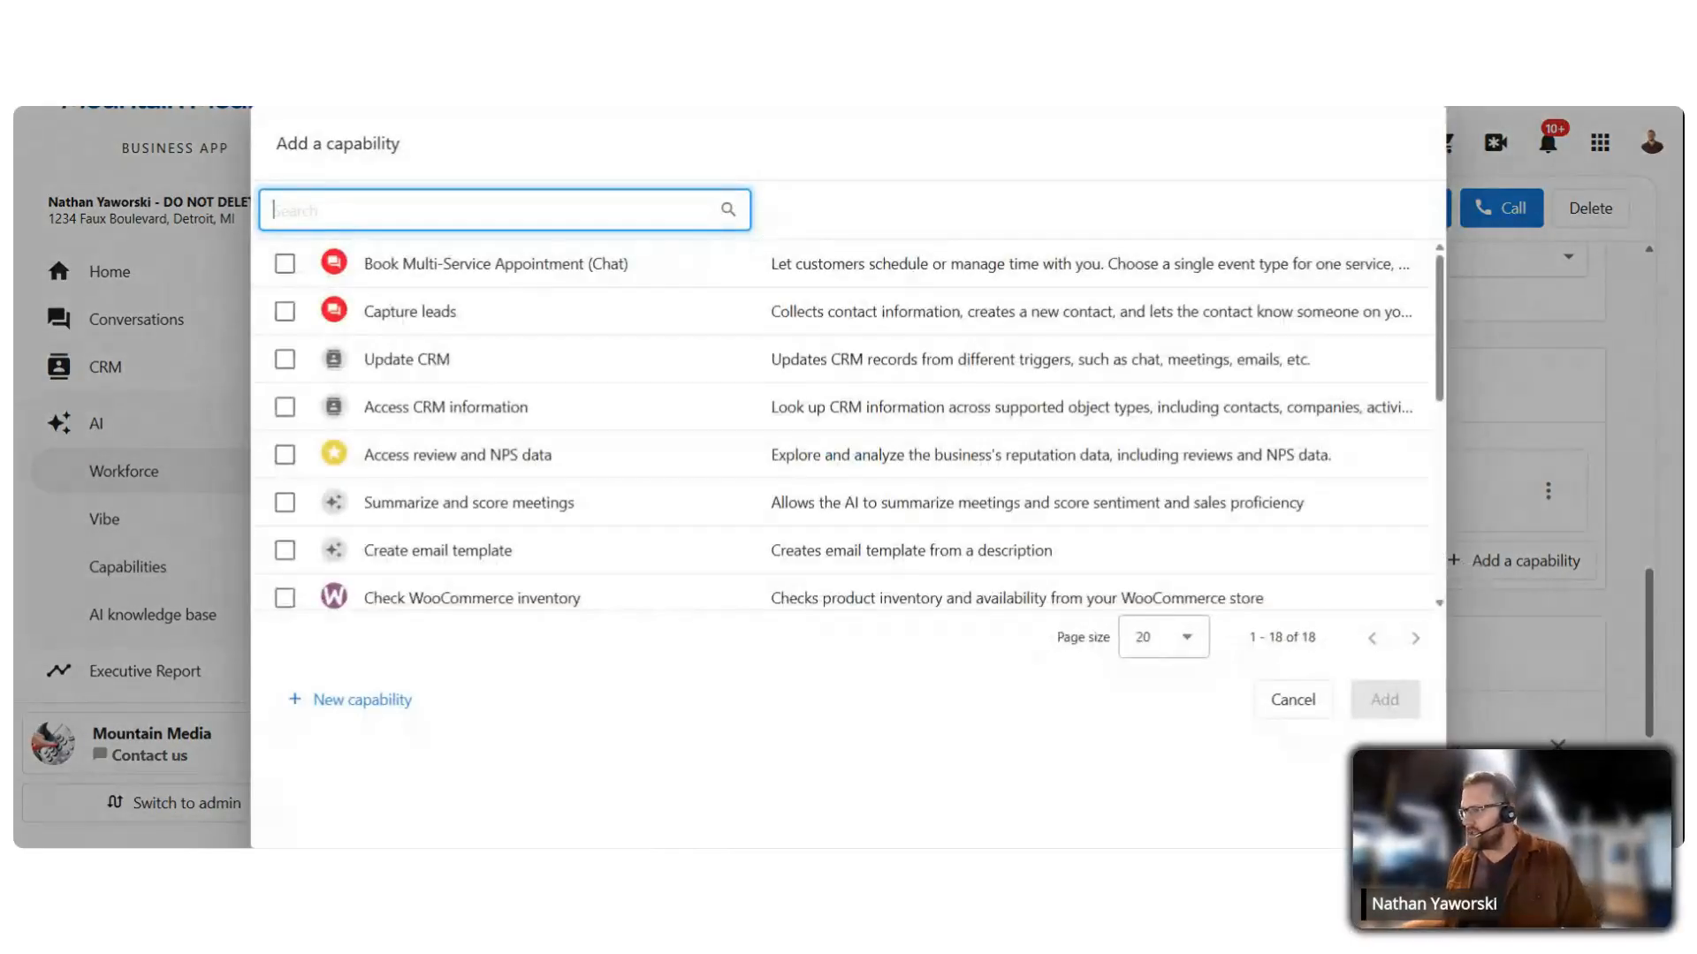
click(286, 410)
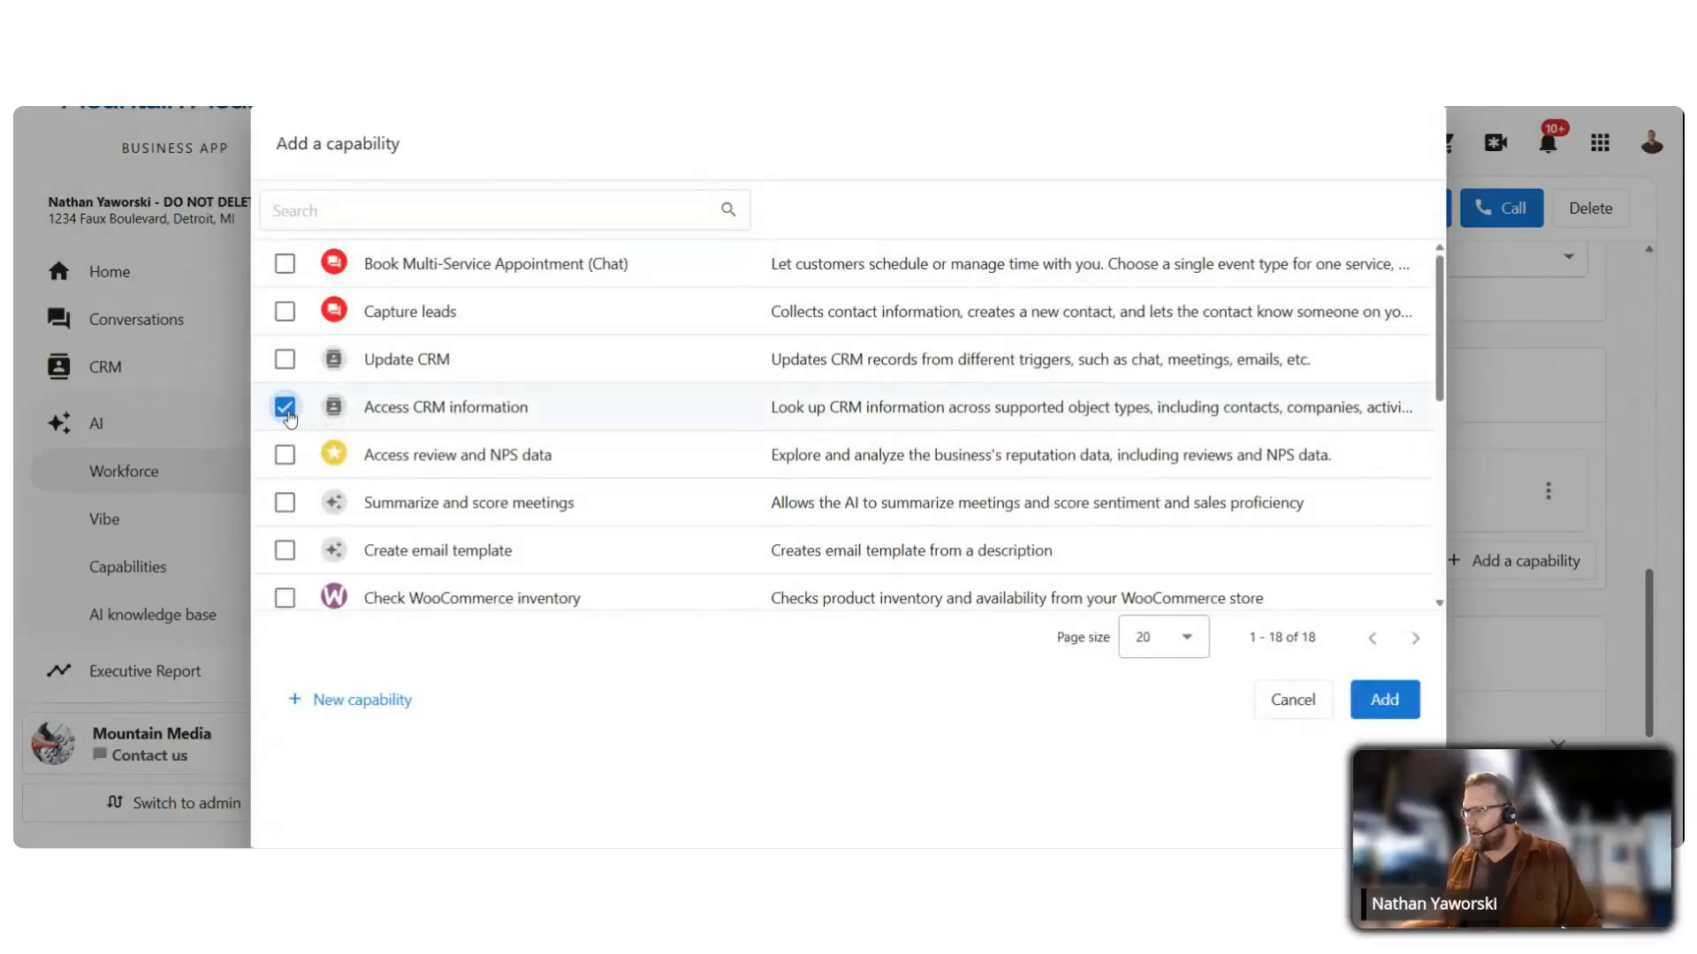
click(1385, 699)
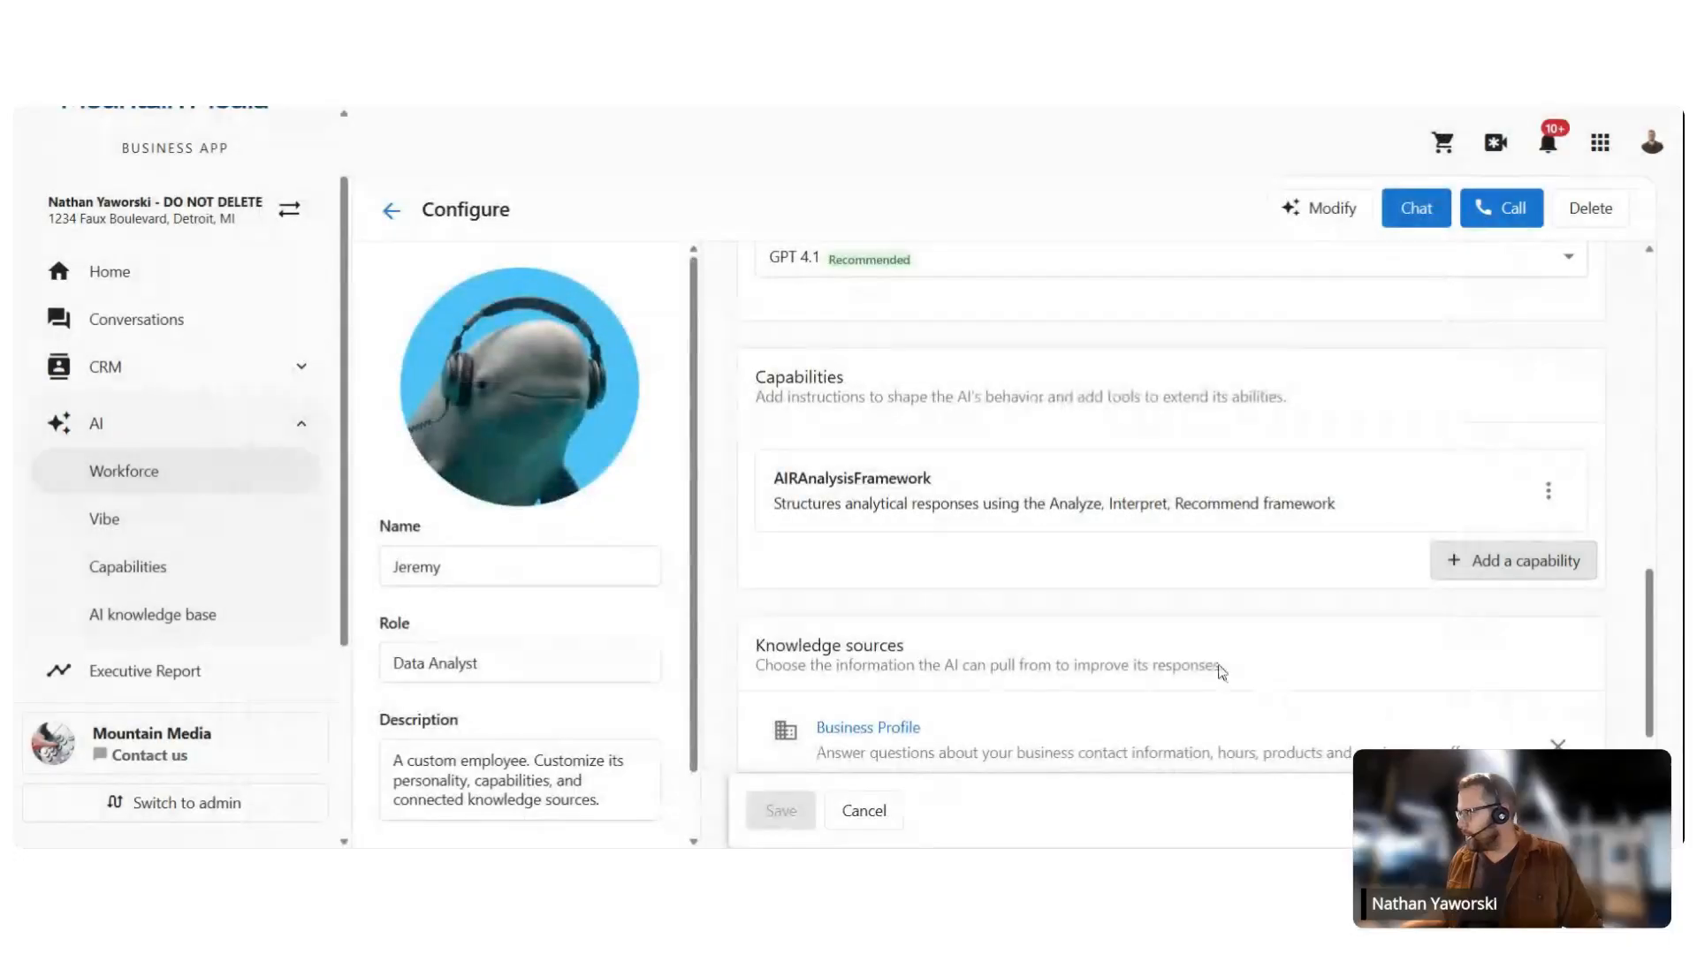
scroll(958, 520, down, 1)
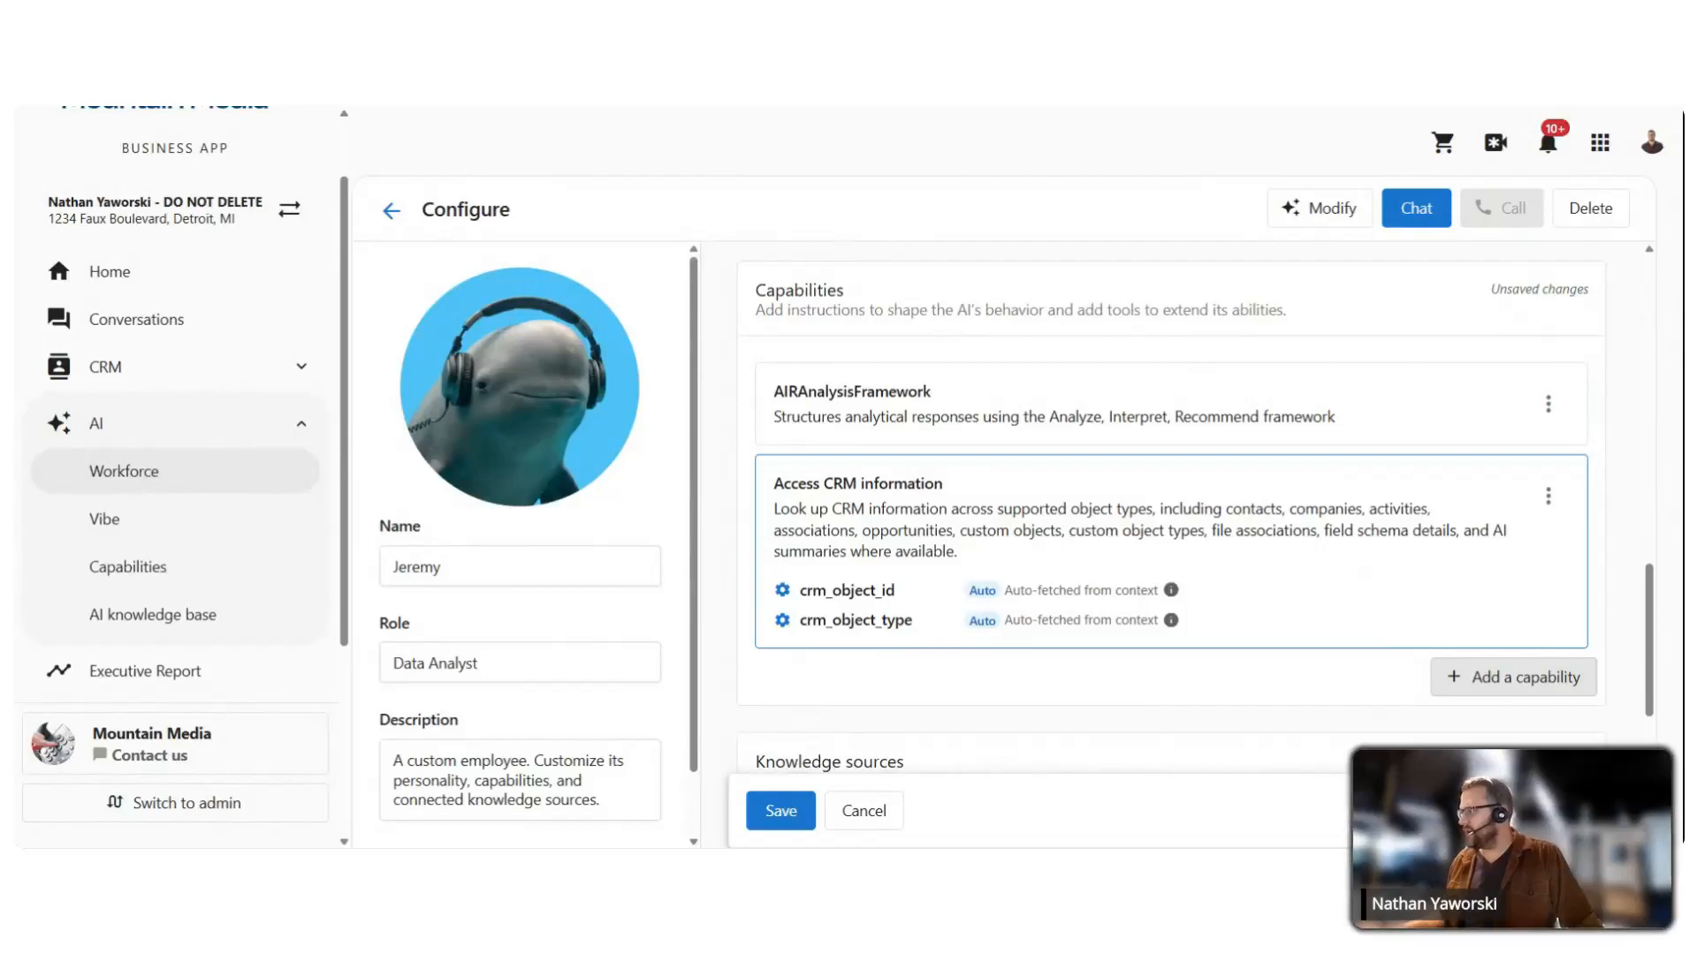
Step: Add the Access review and NPS data capability as well
click(1492, 680)
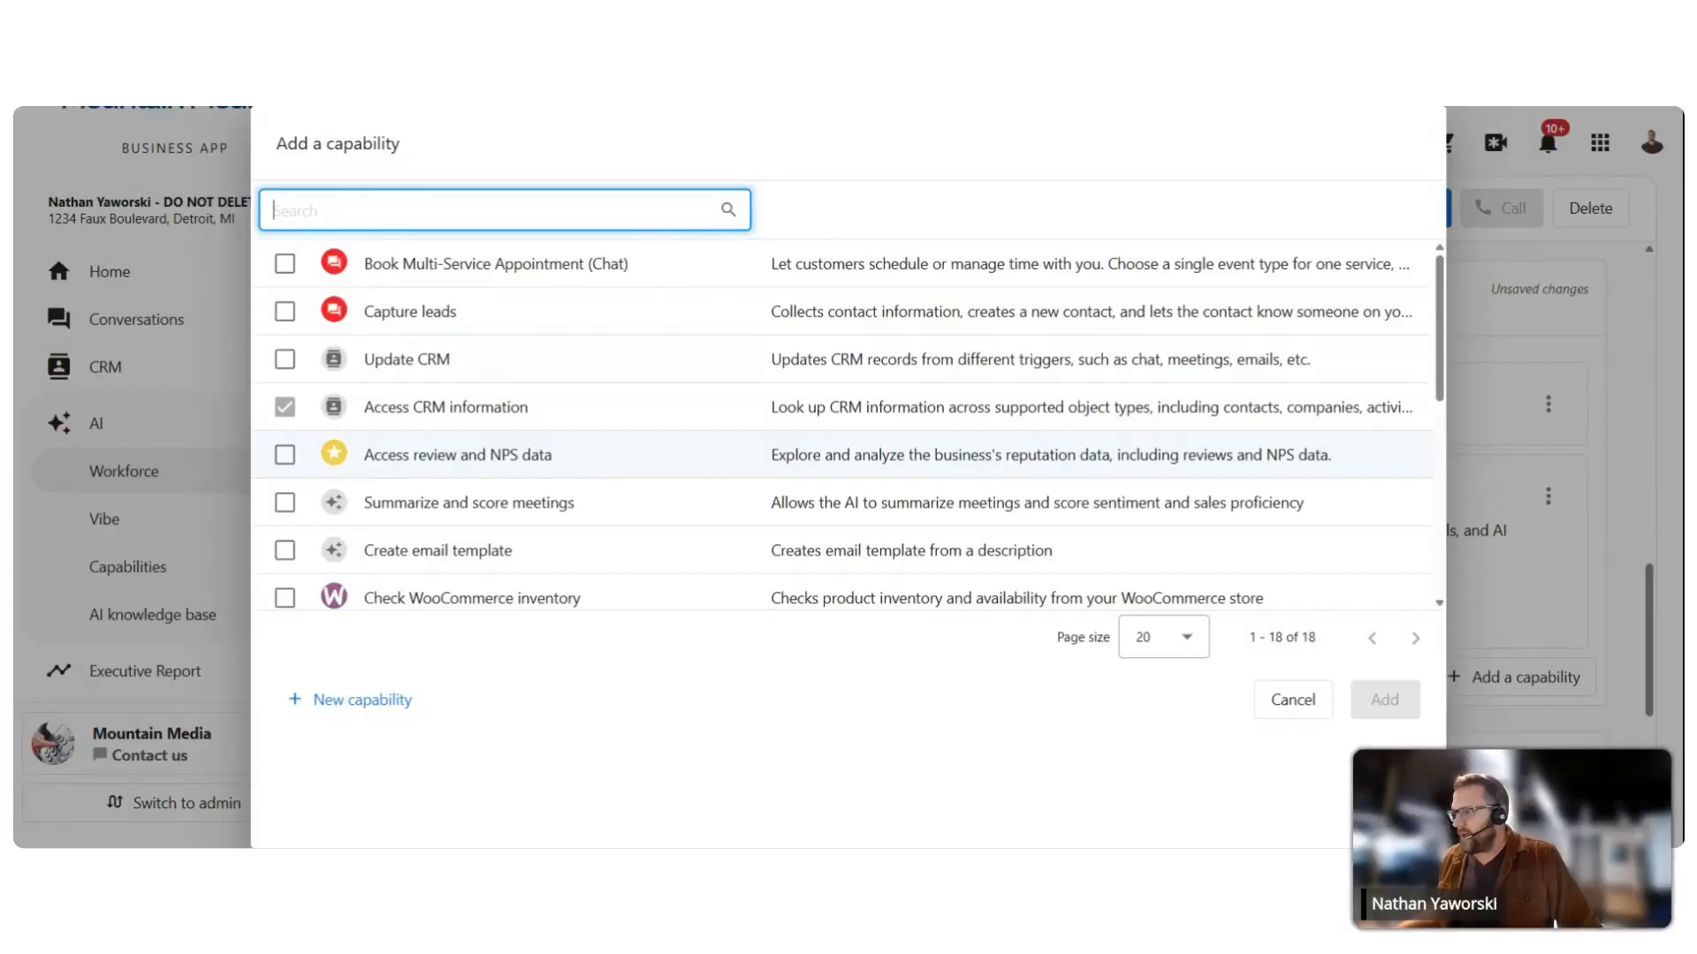
click(285, 455)
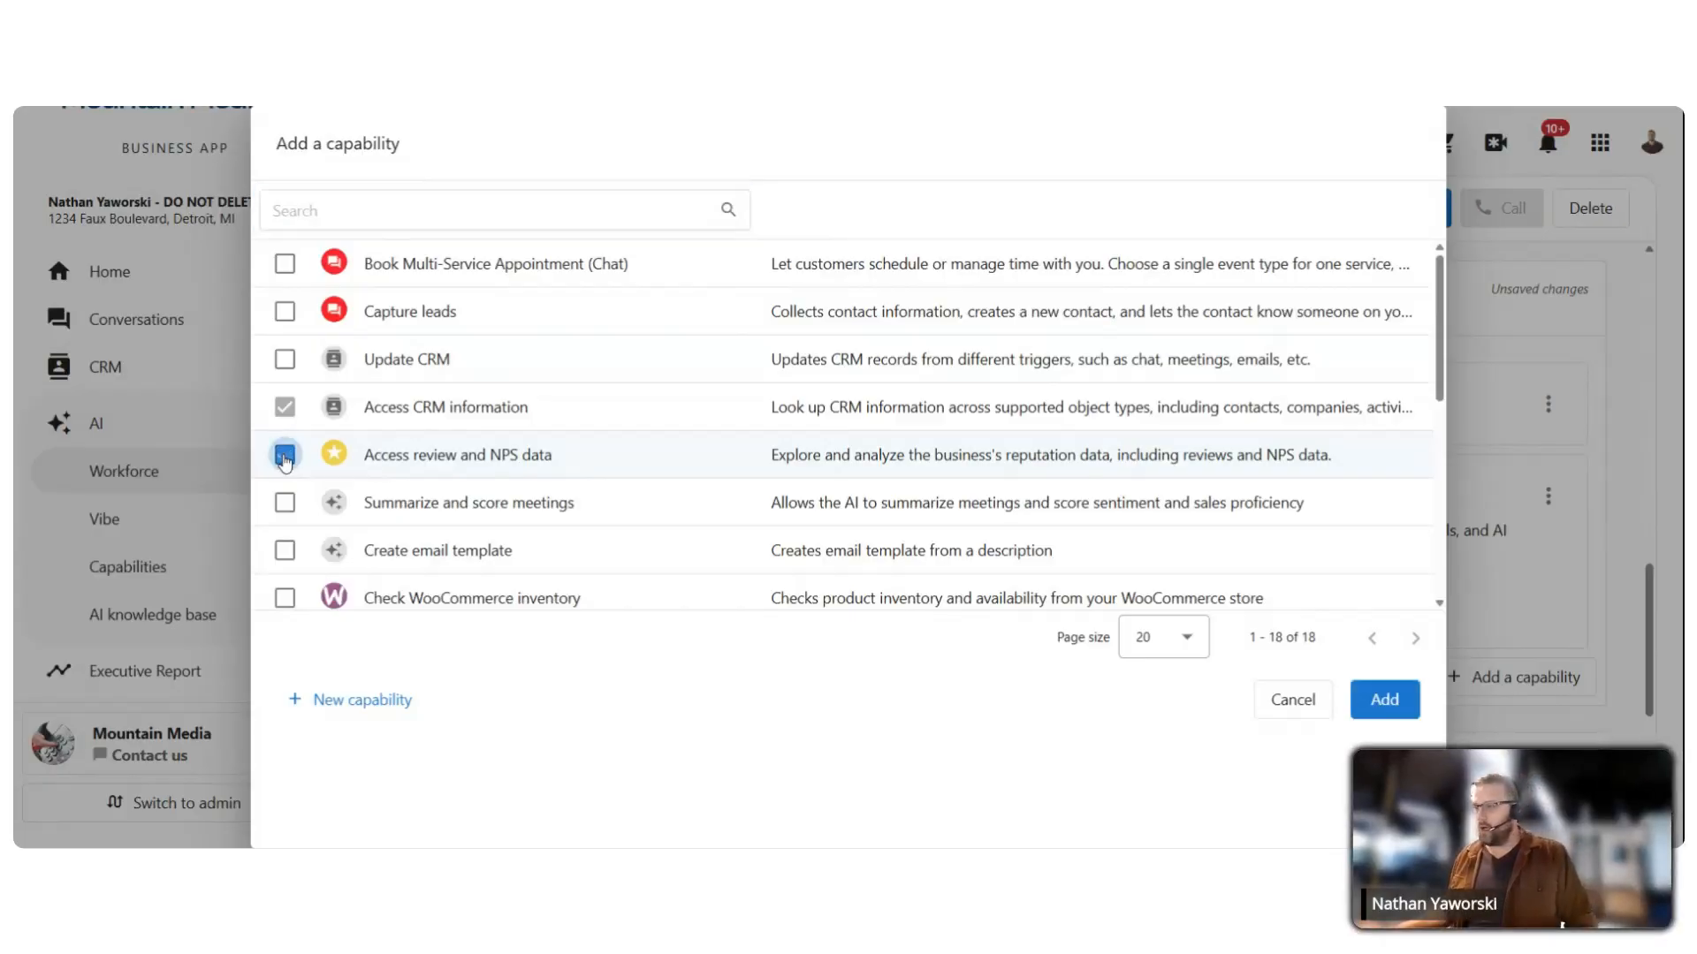
click(1391, 701)
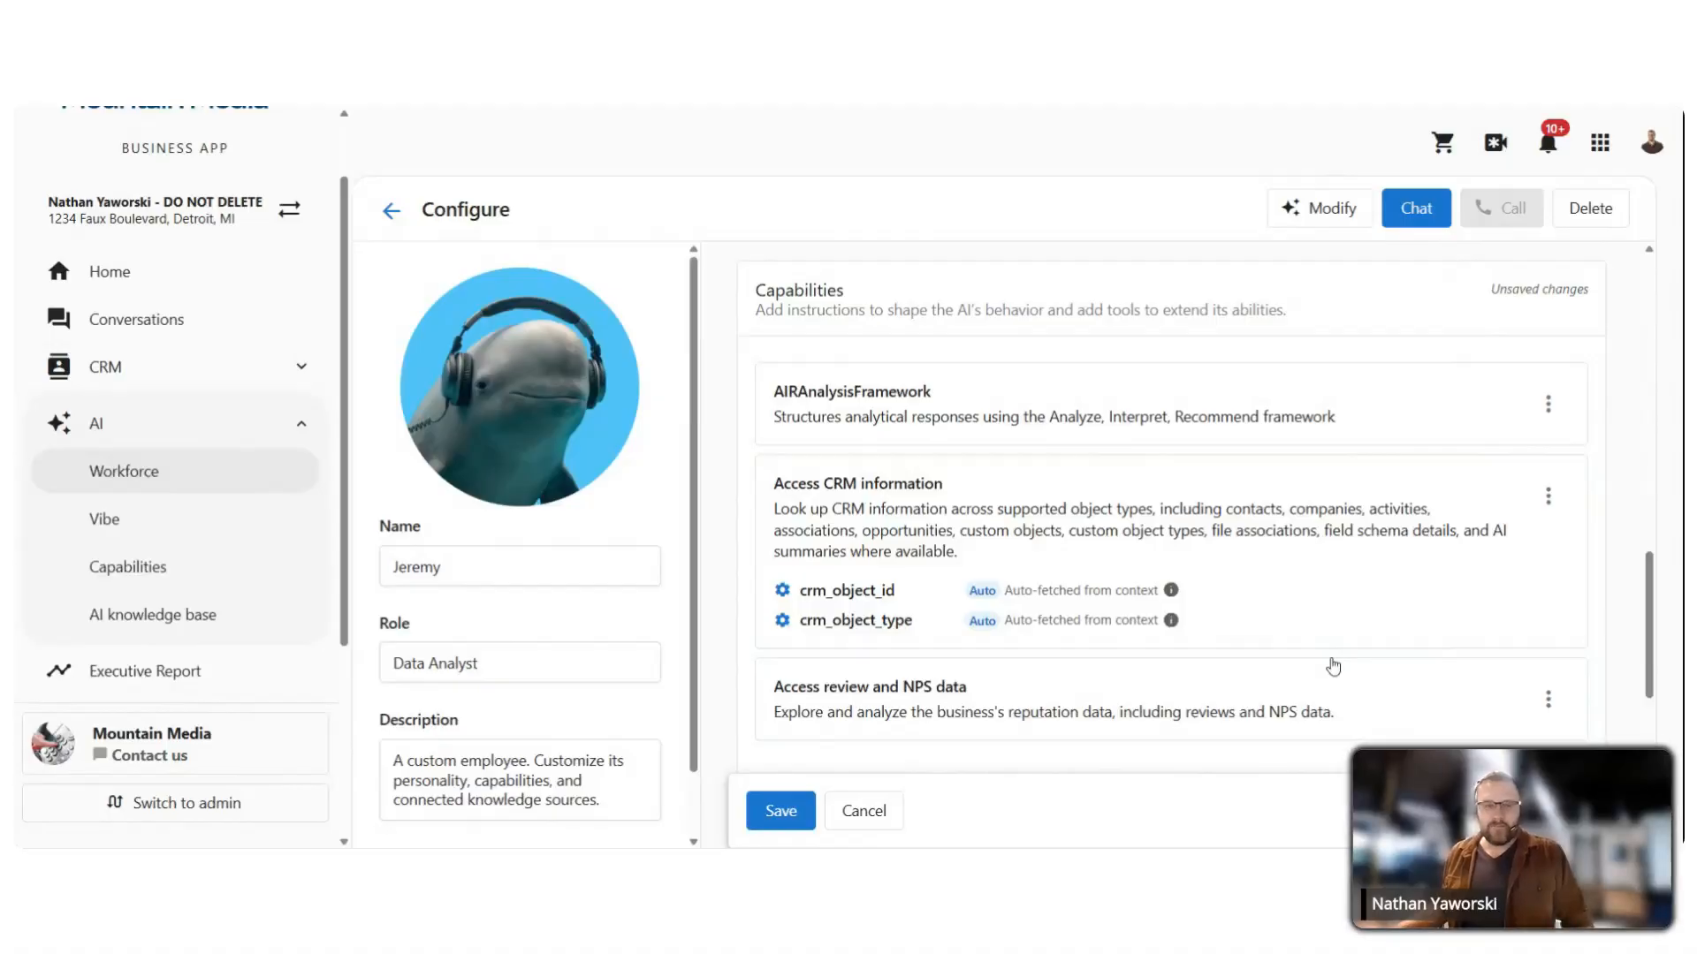
scroll(1331, 654, down, 1)
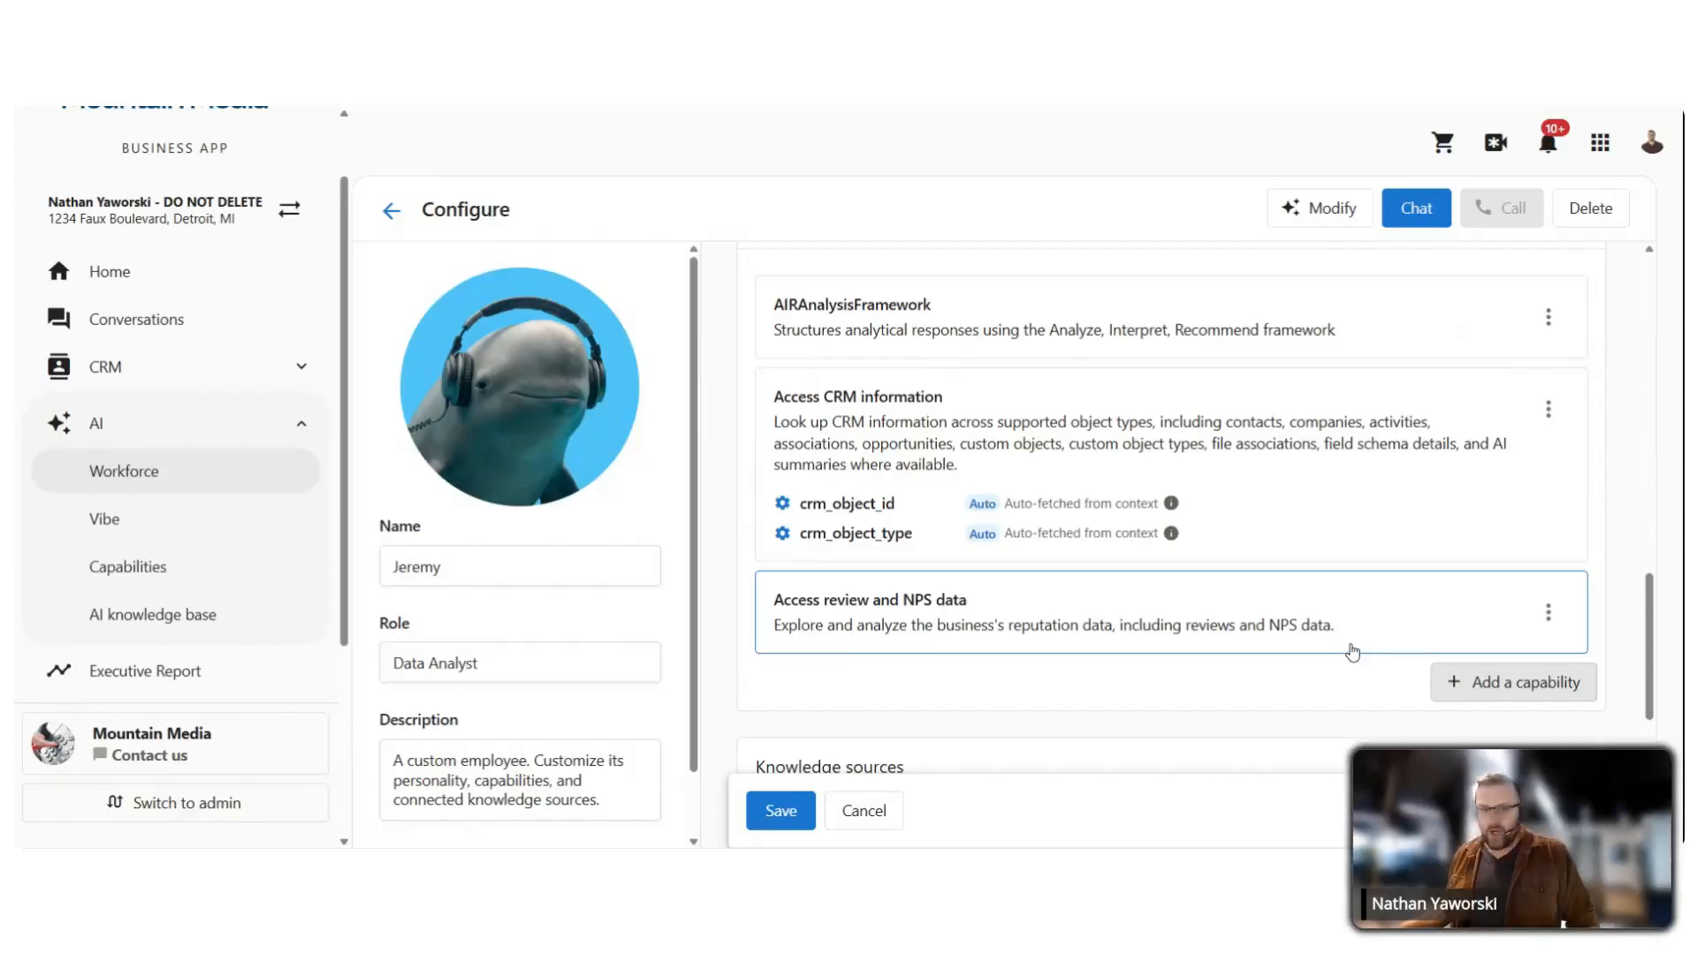
click(1453, 689)
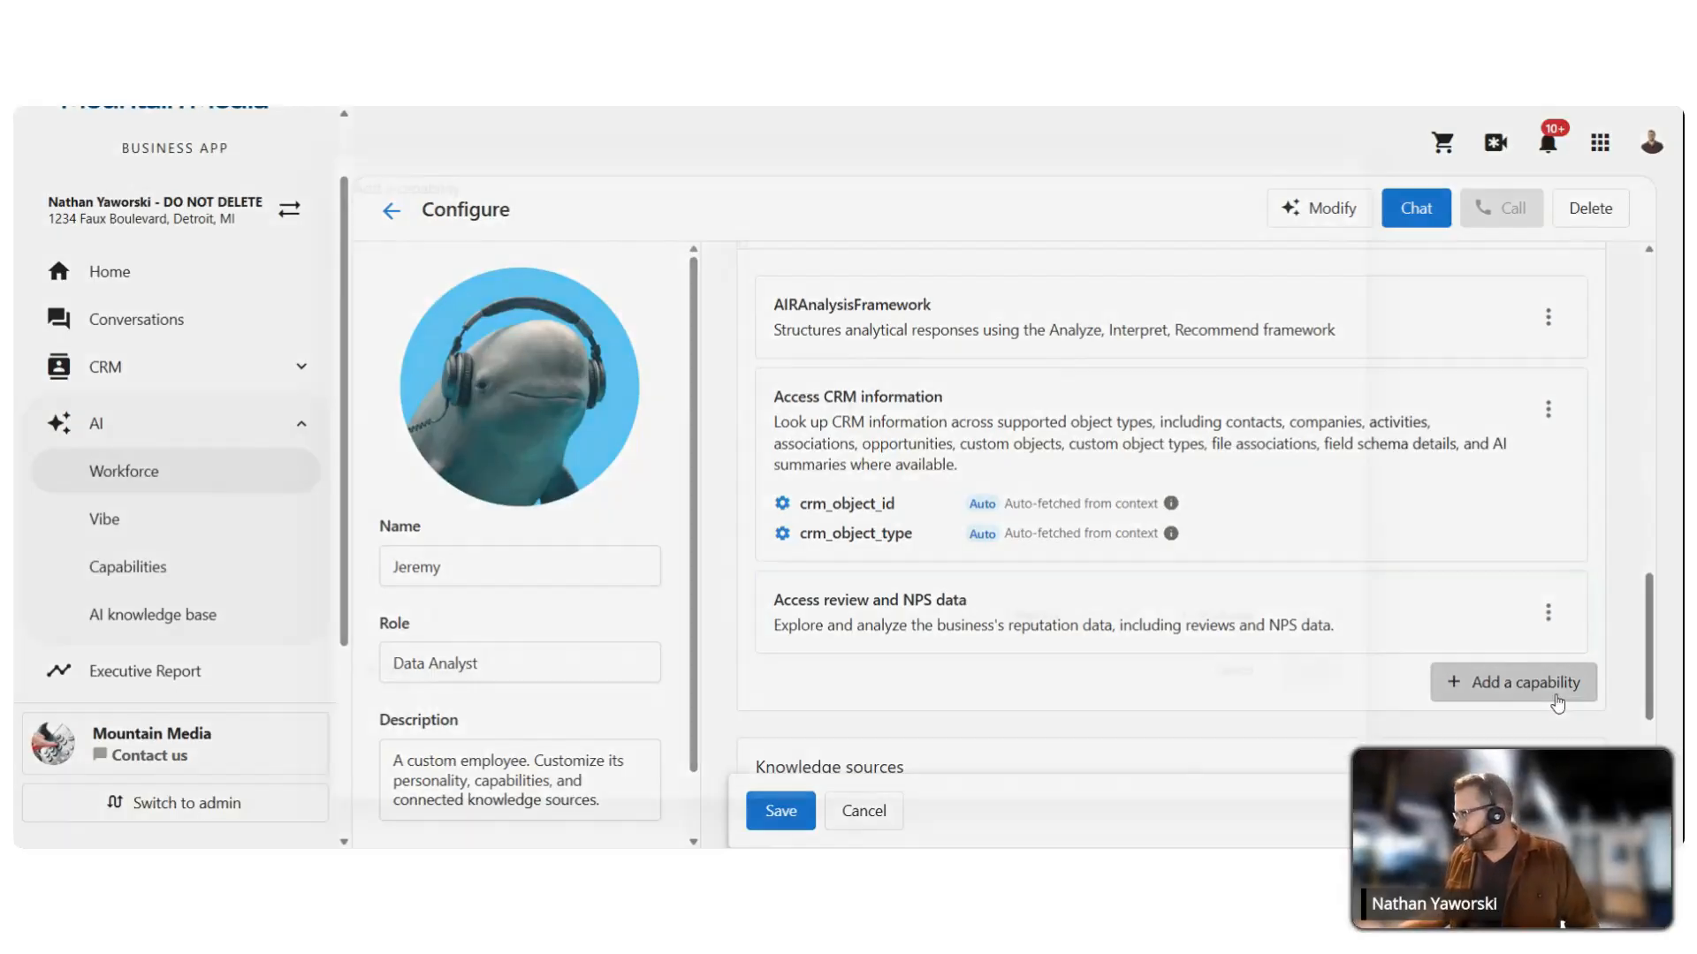
scroll(532, 364, down, 5)
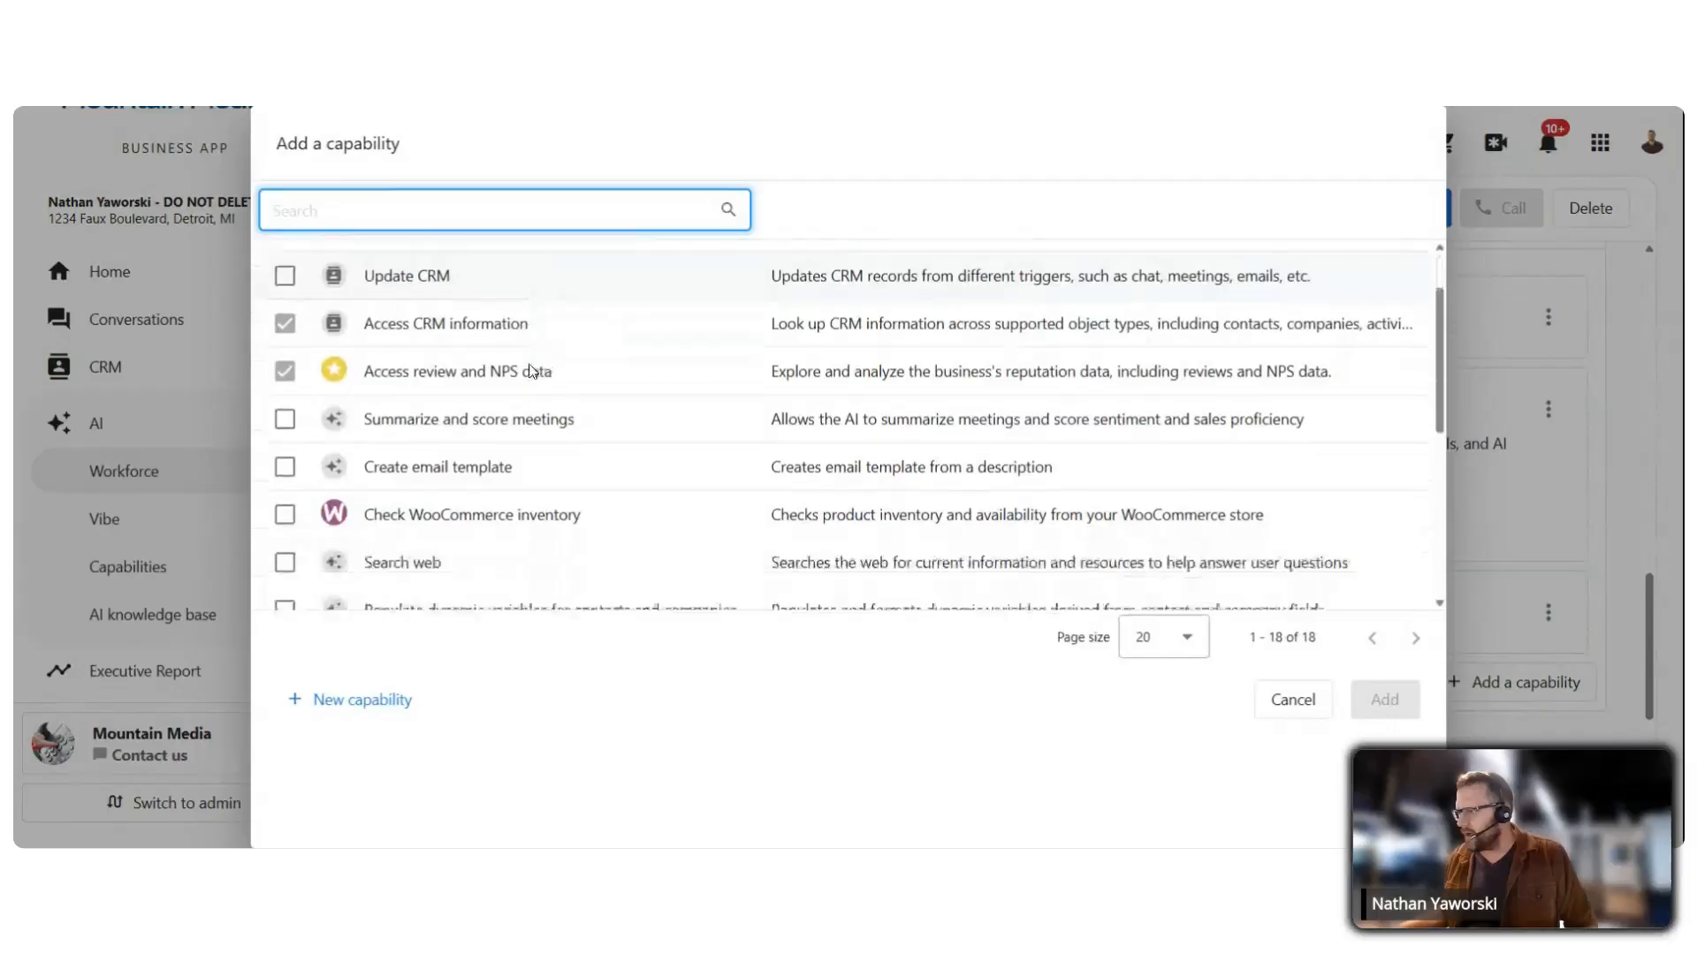
scroll(533, 364, down, 4)
scroll(533, 353, up, 9)
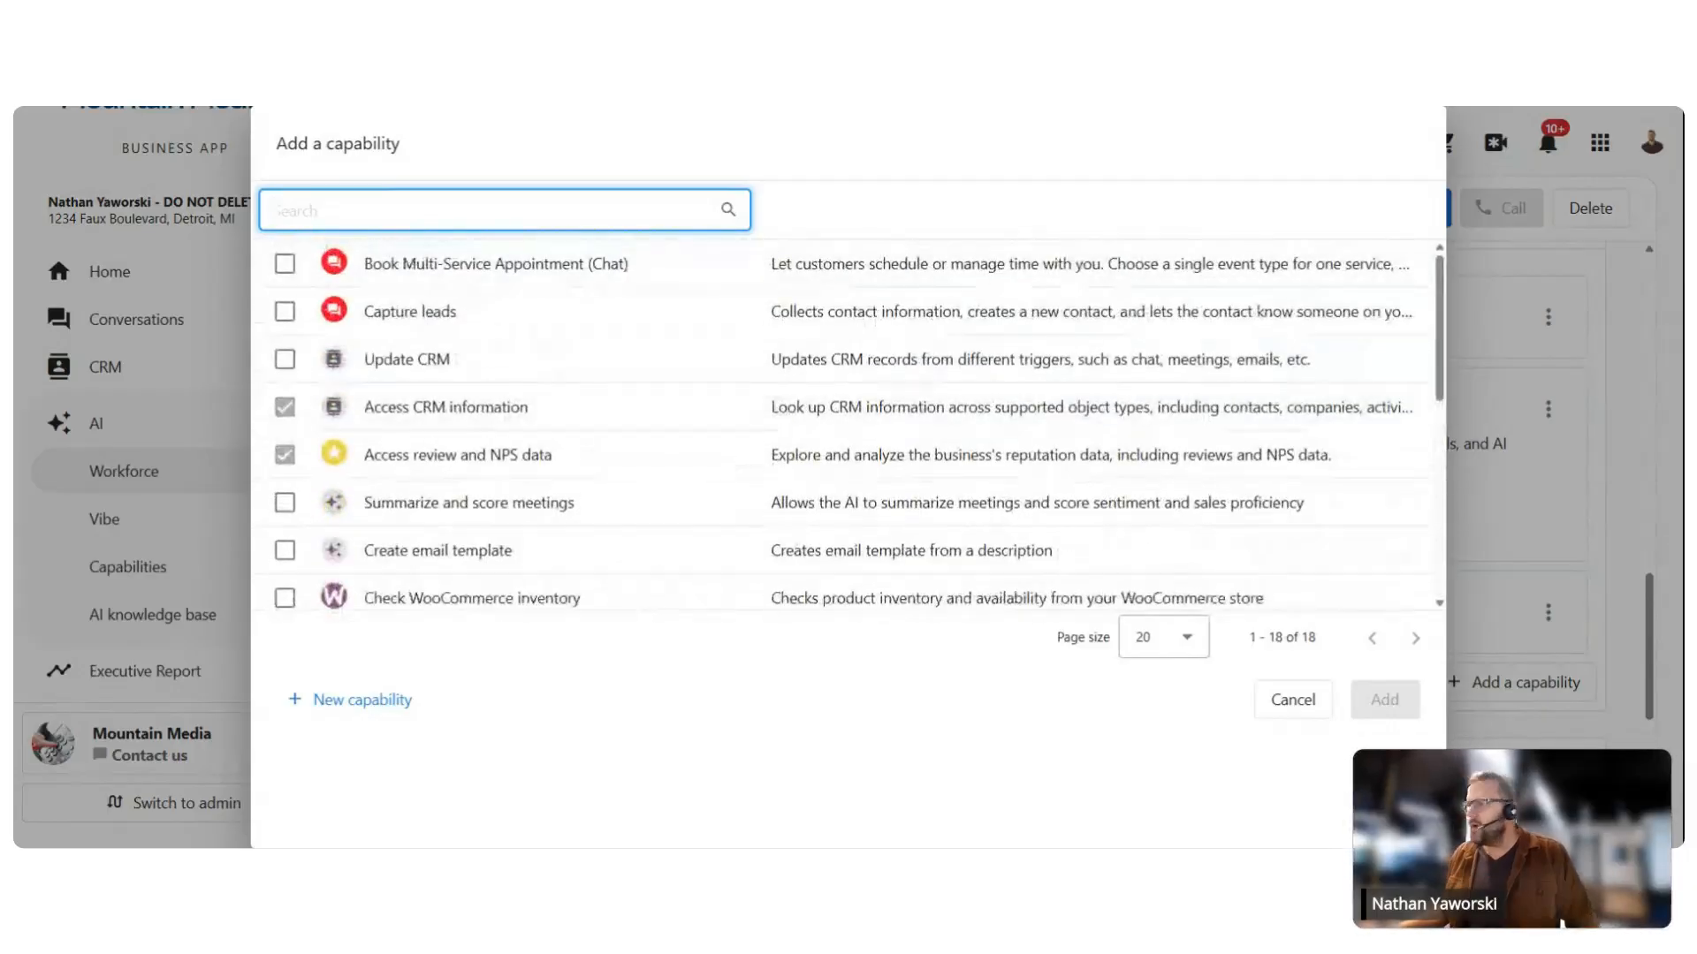
text(socail)
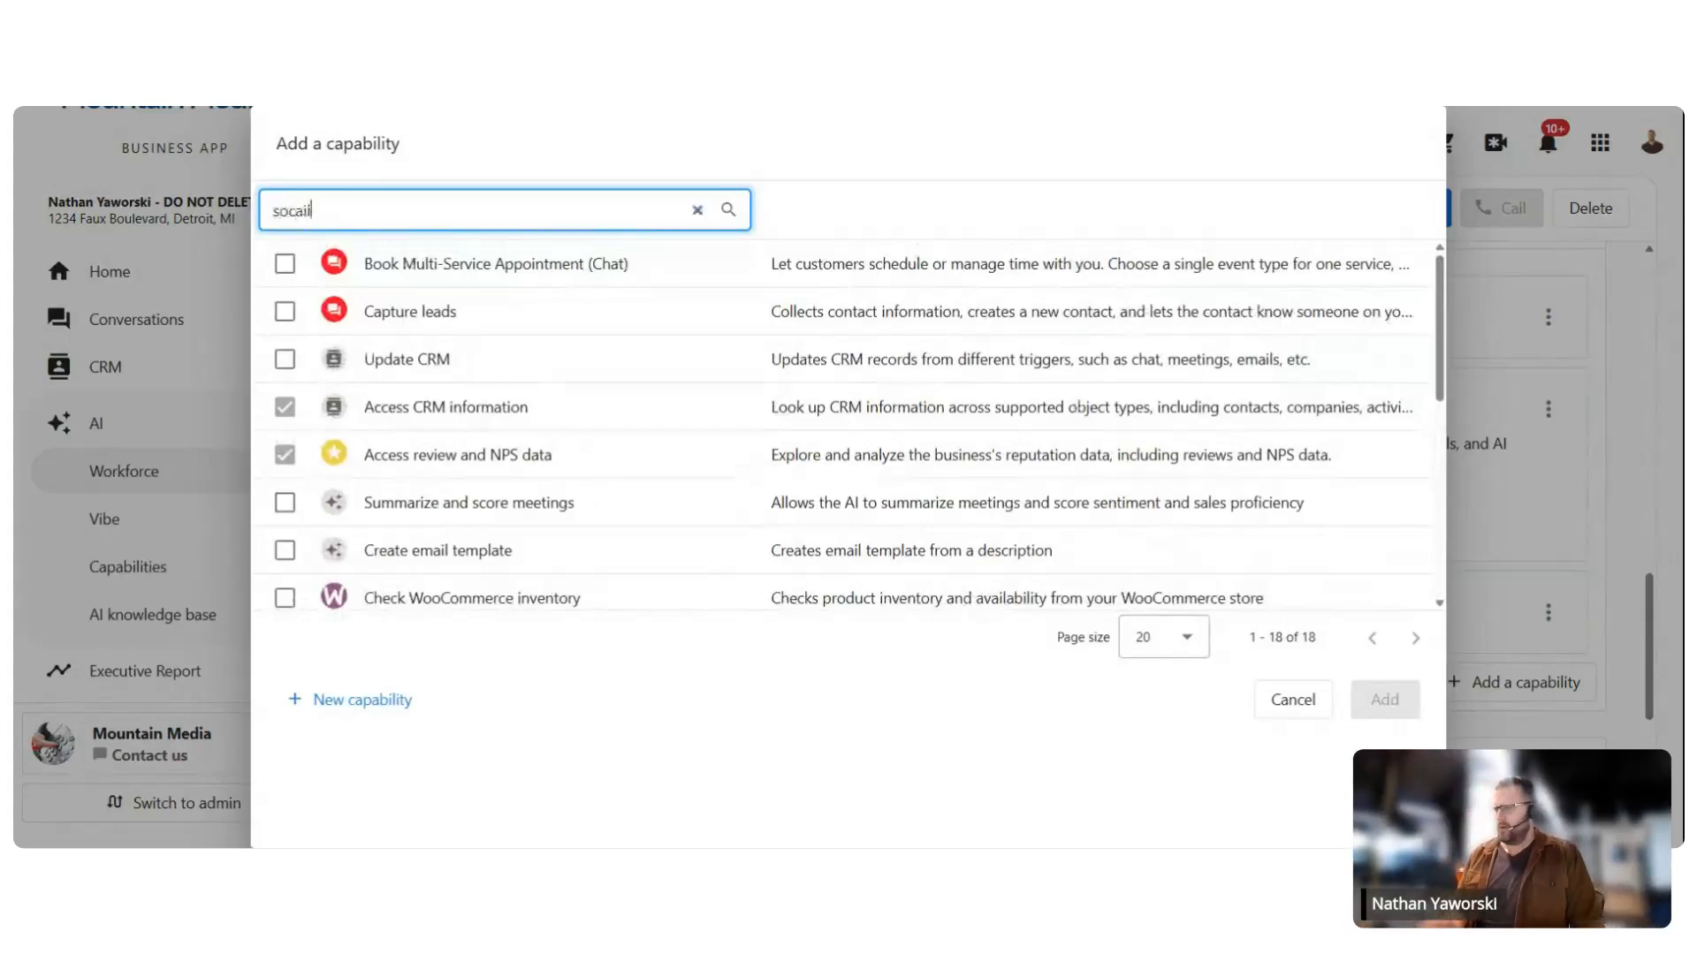
key(BackSpace)
key(BackSpace)
key(BackSpace)
text(ail)
key(BackSpace)
key(BackSpace)
key(BackSpace)
text(ial)
key(BackSpace)
key(BackSpace)
key(BackSpace)
key(BackSpace)
key(BackSpace)
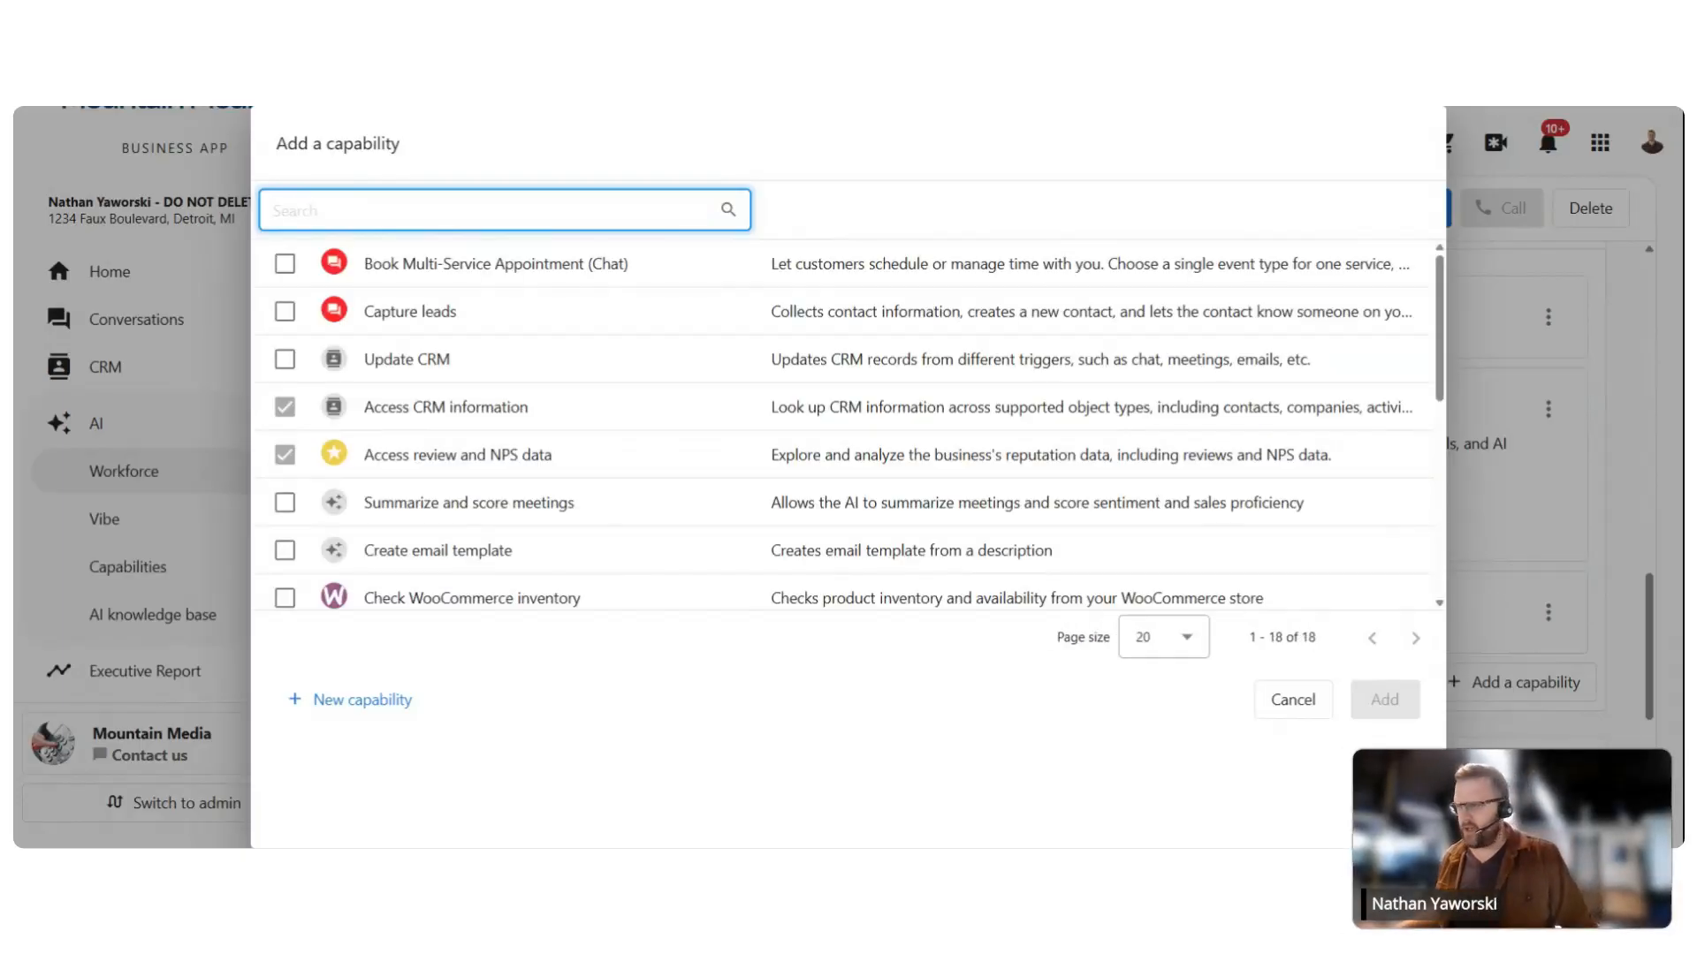
scroll(481, 427, down, 5)
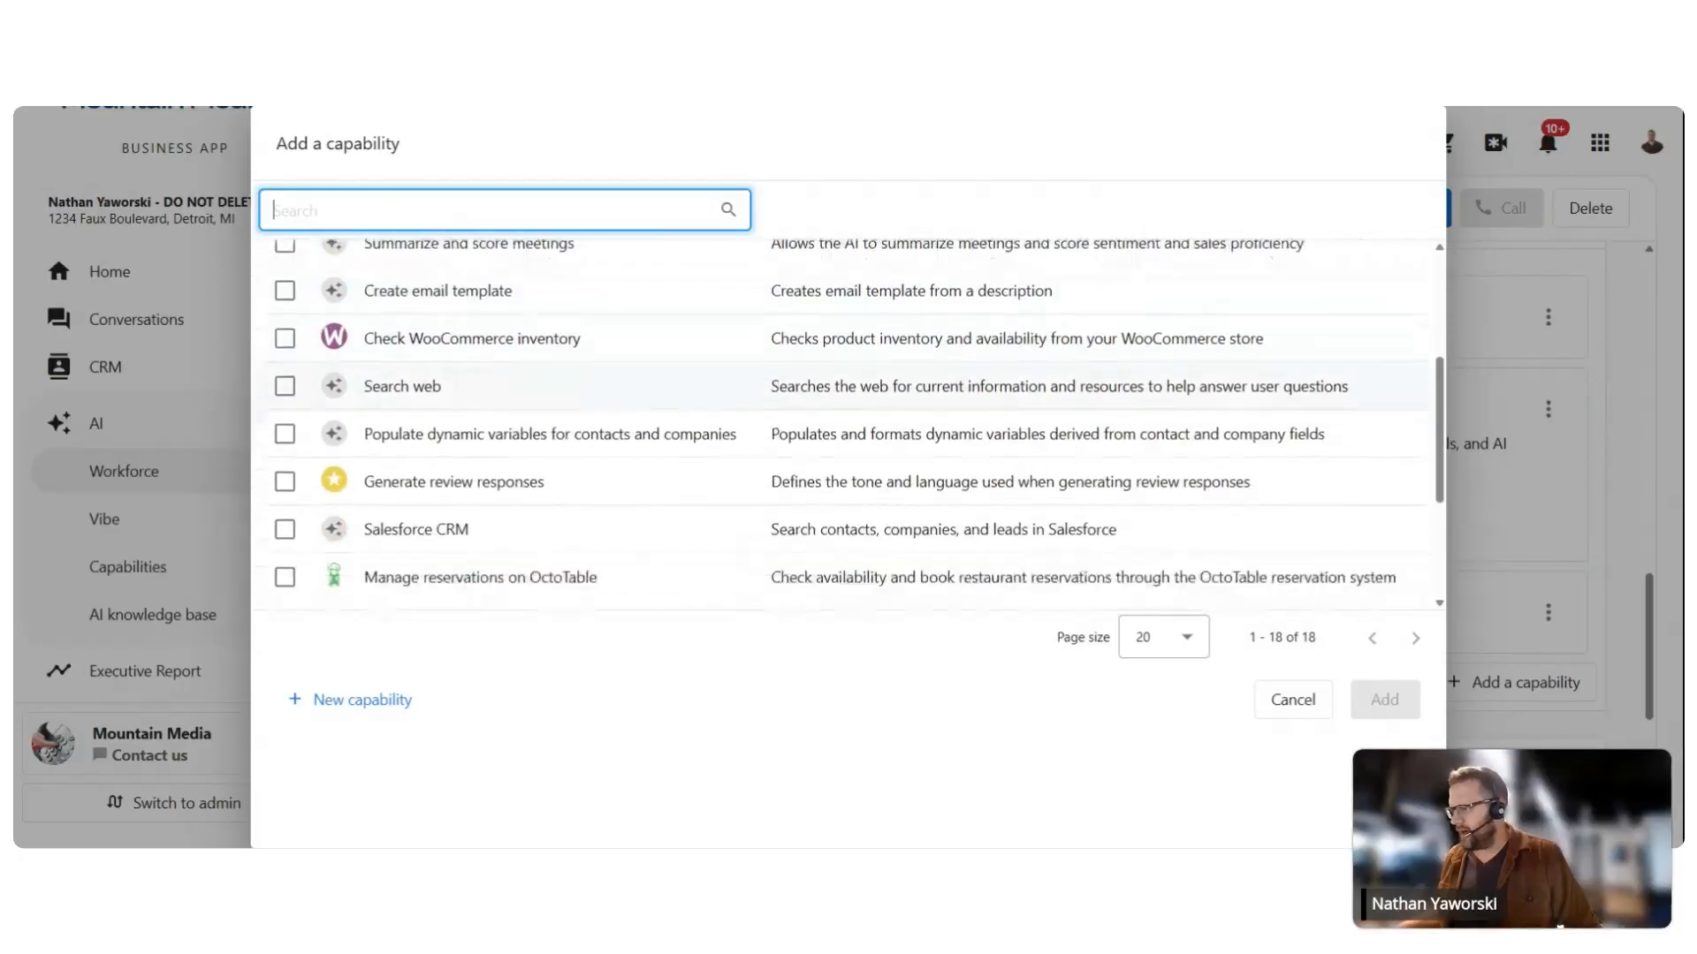
scroll(544, 436, down, 2)
scroll(583, 442, down, 2)
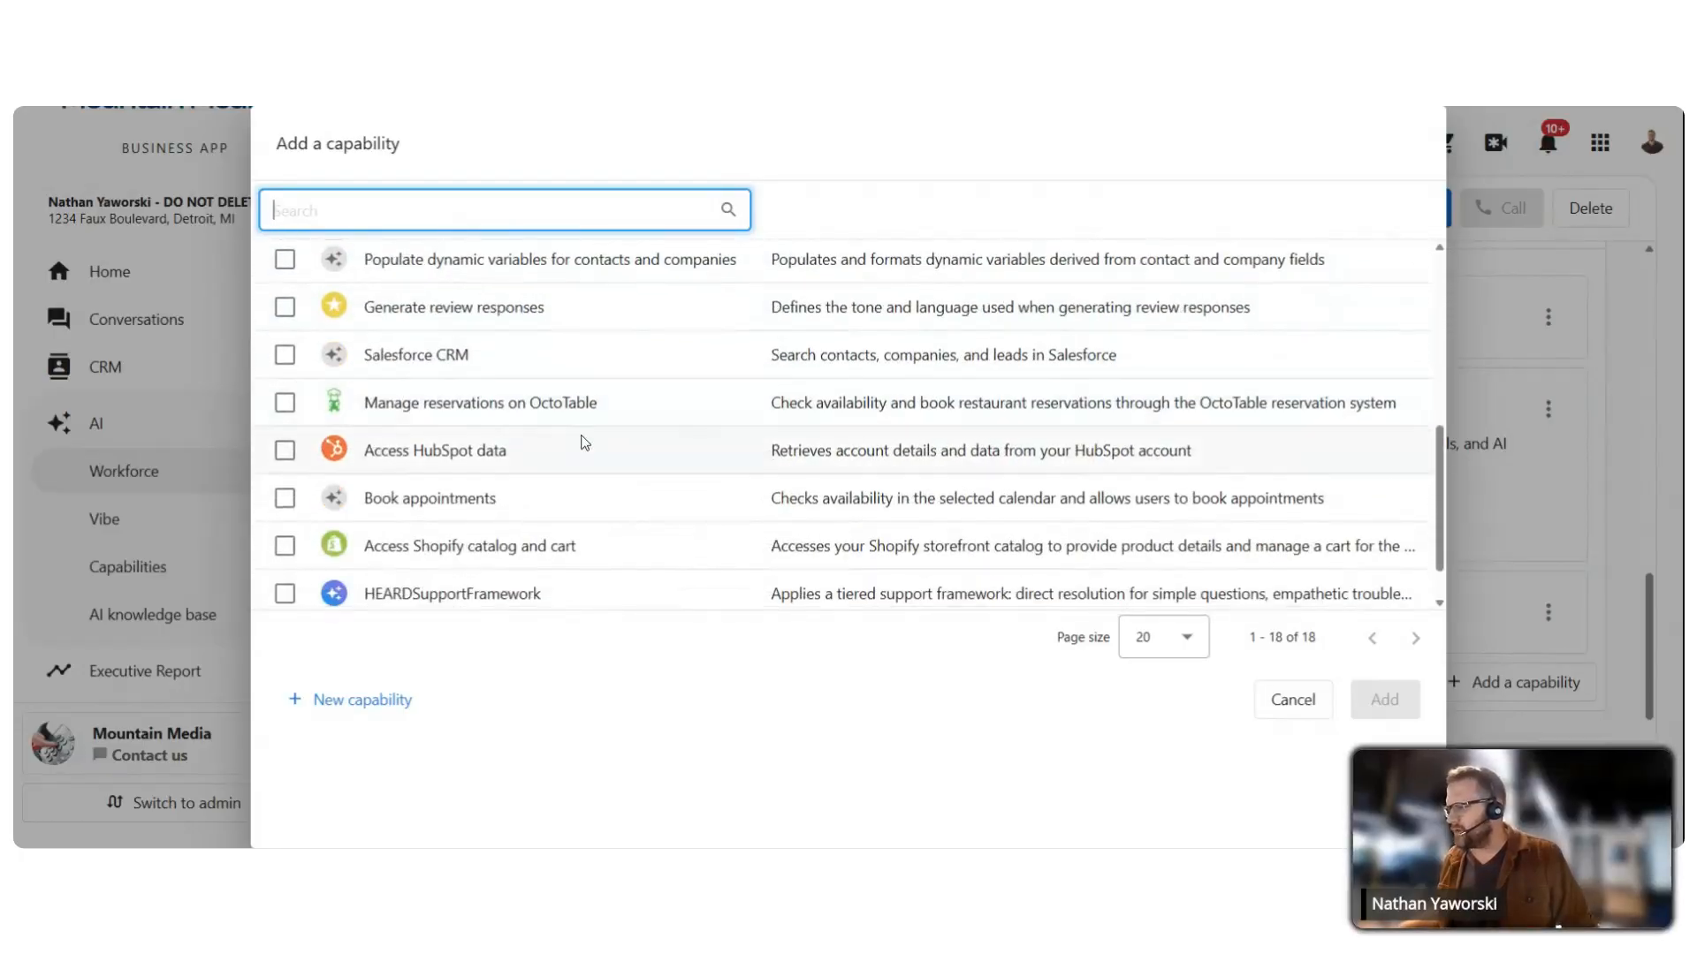
scroll(549, 437, down, 1)
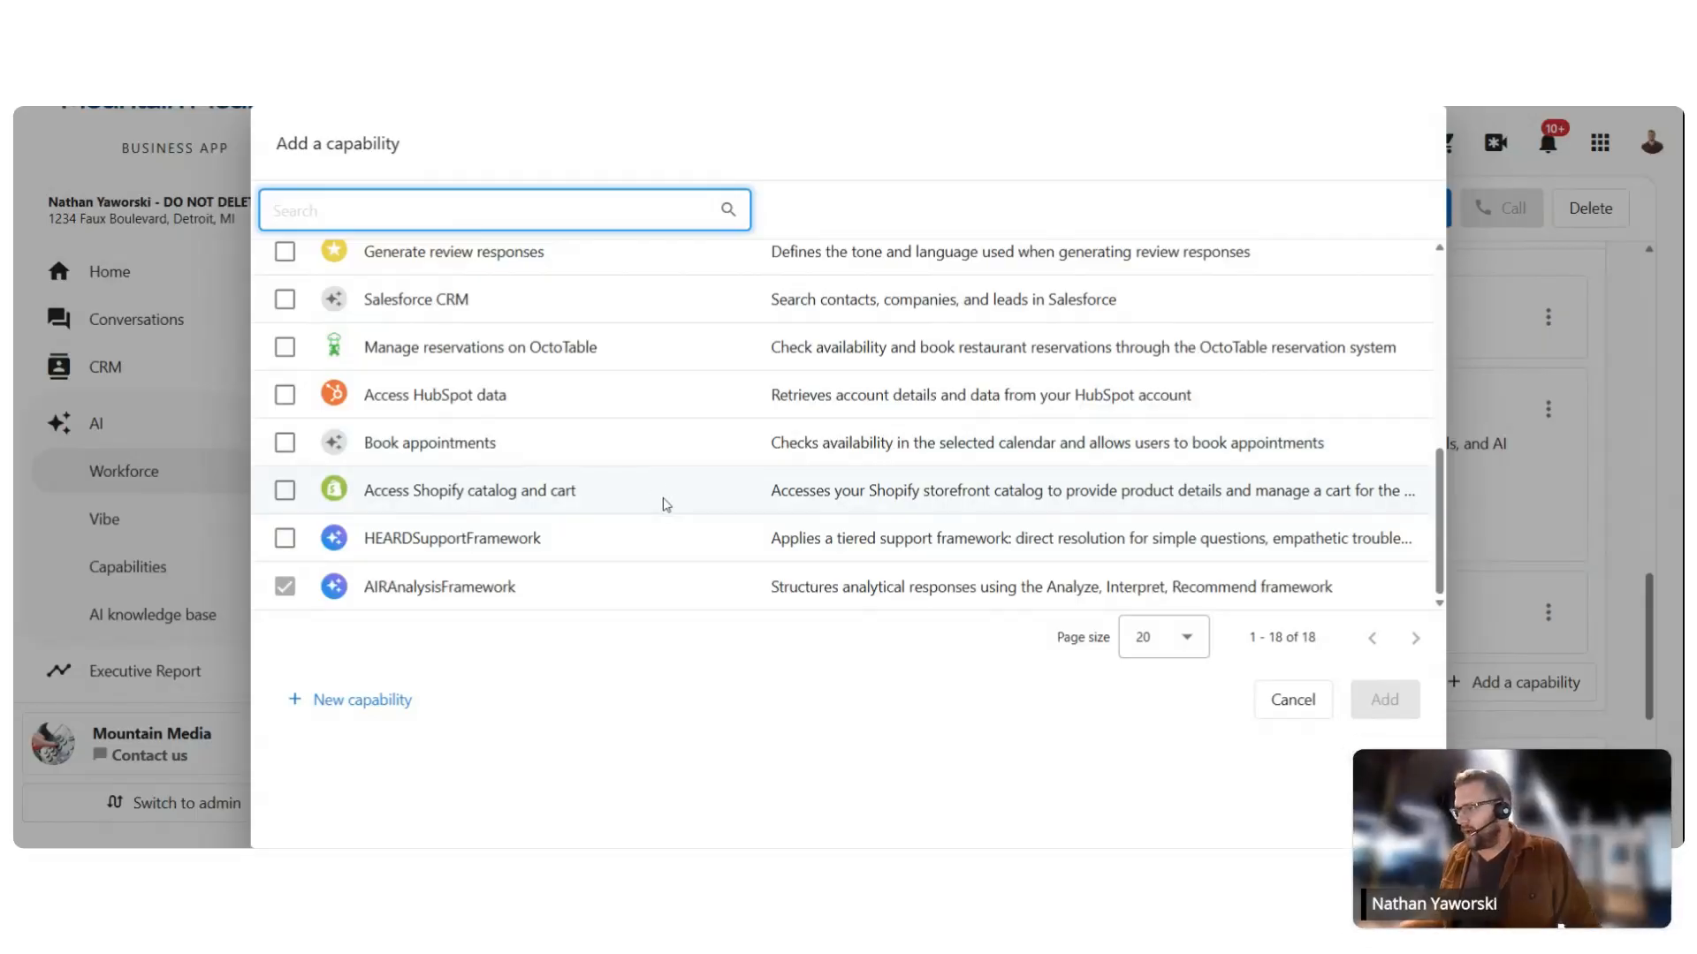
scroll(583, 460, up, 1)
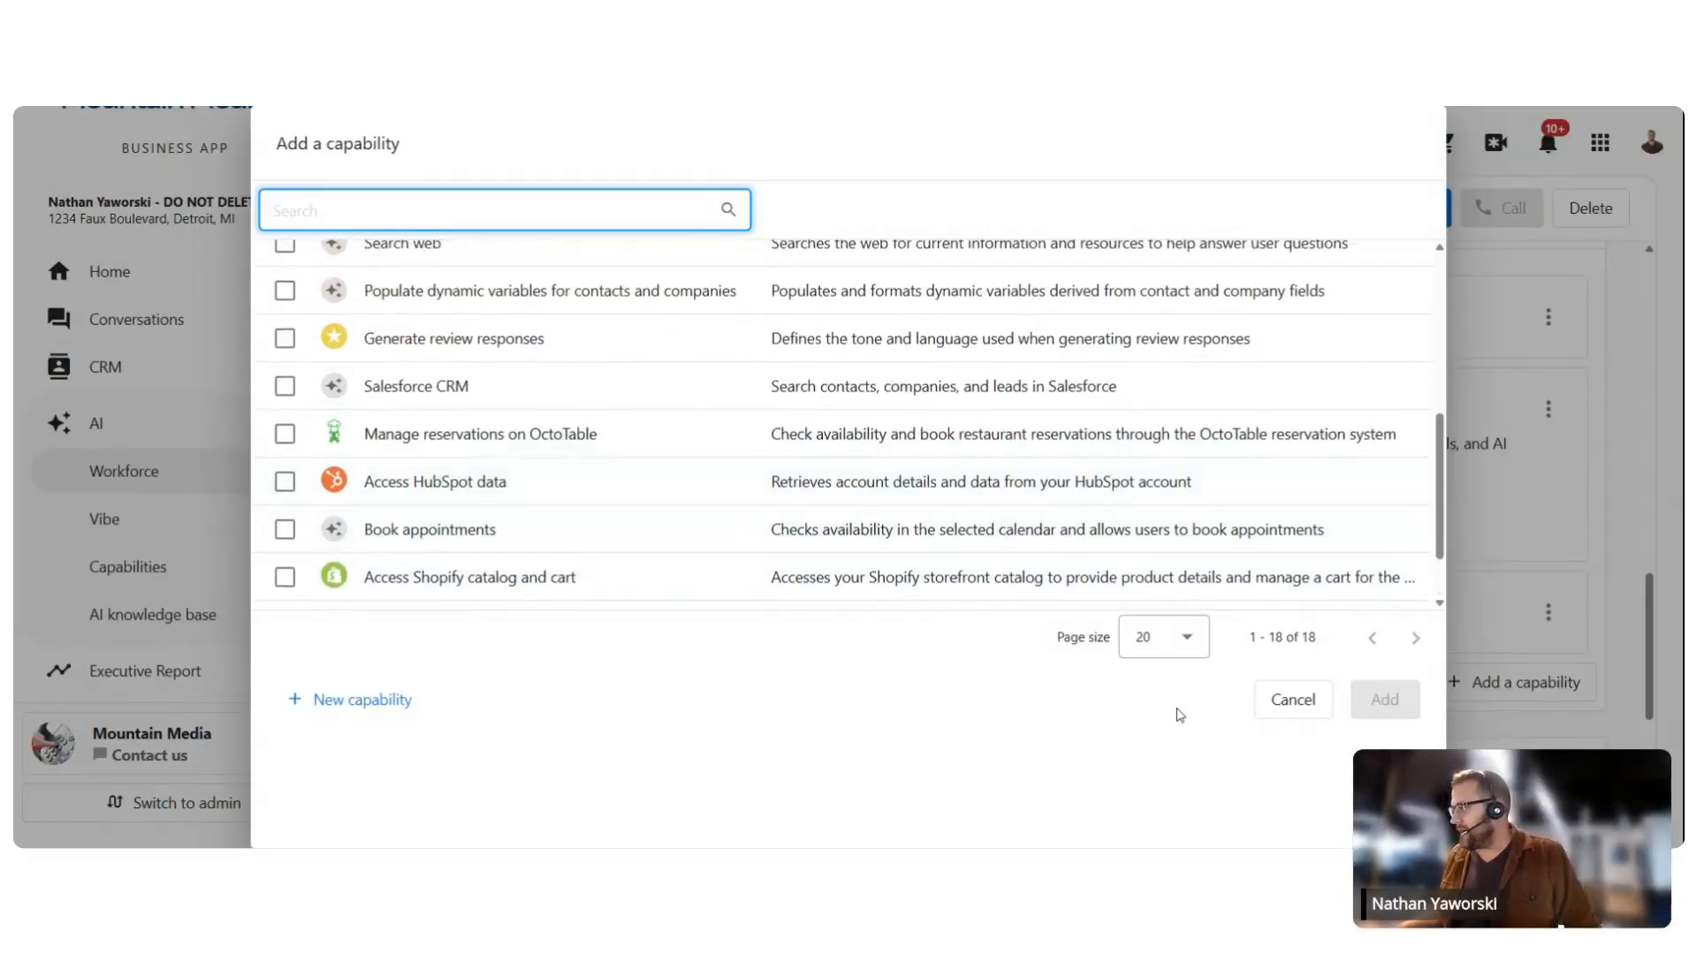
click(1292, 700)
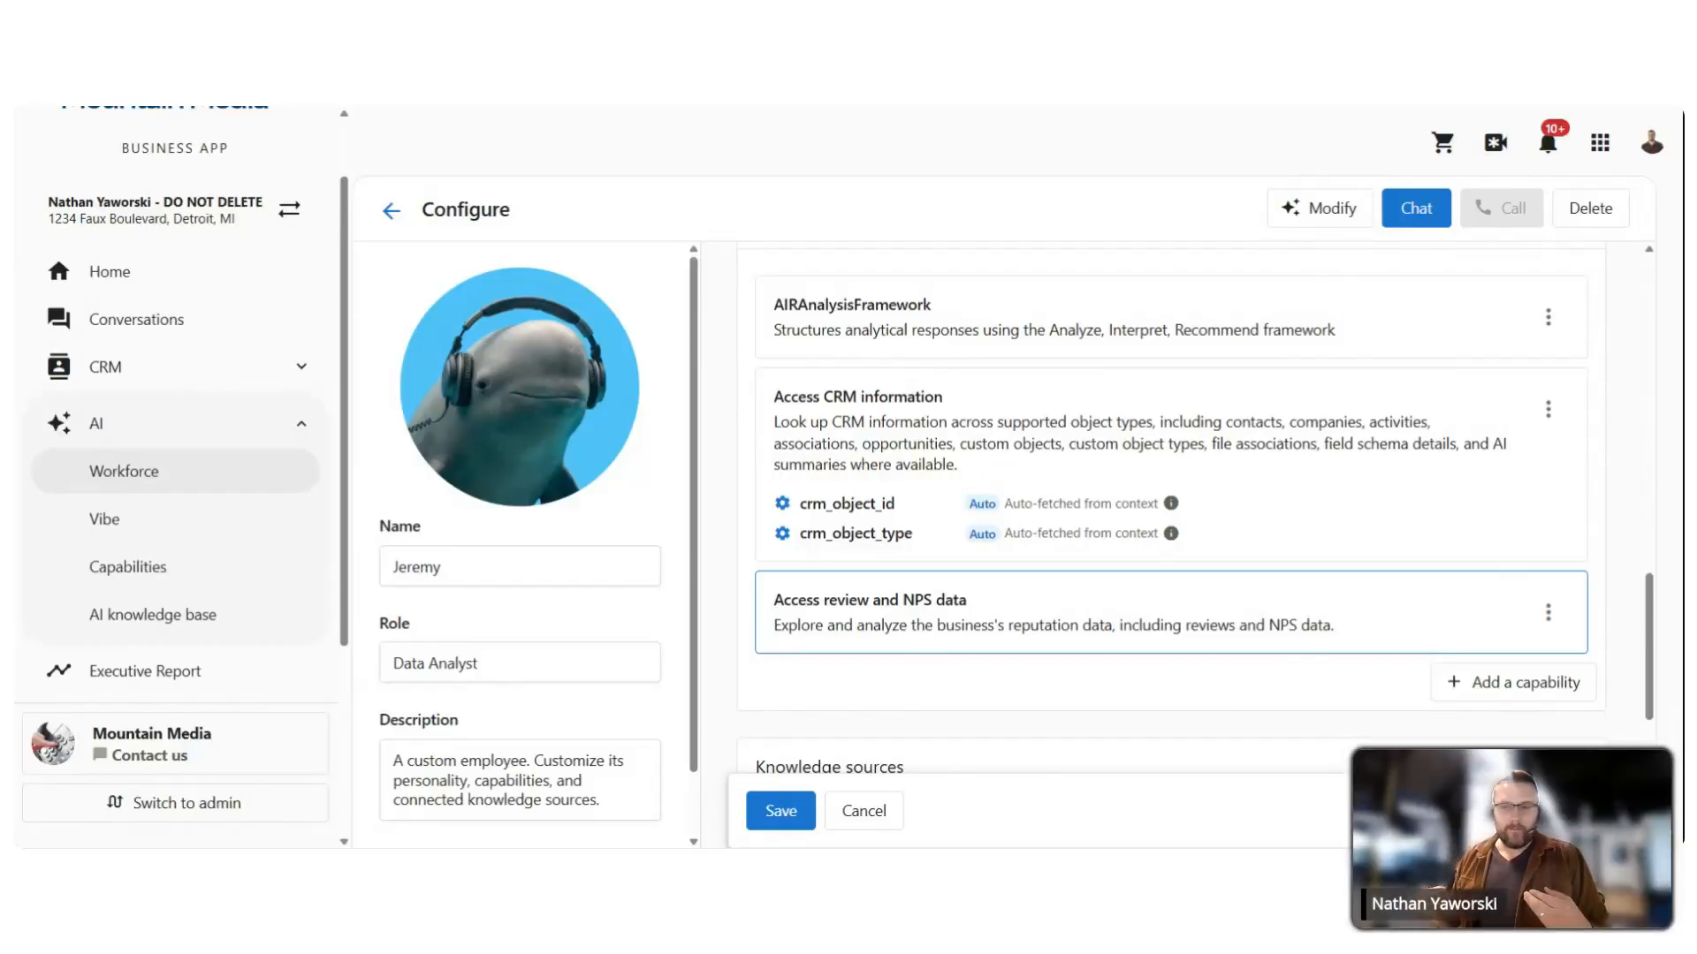
Step: Consider Summarize and score meetings in the capability list, then dismiss it without adding anything
click(1507, 682)
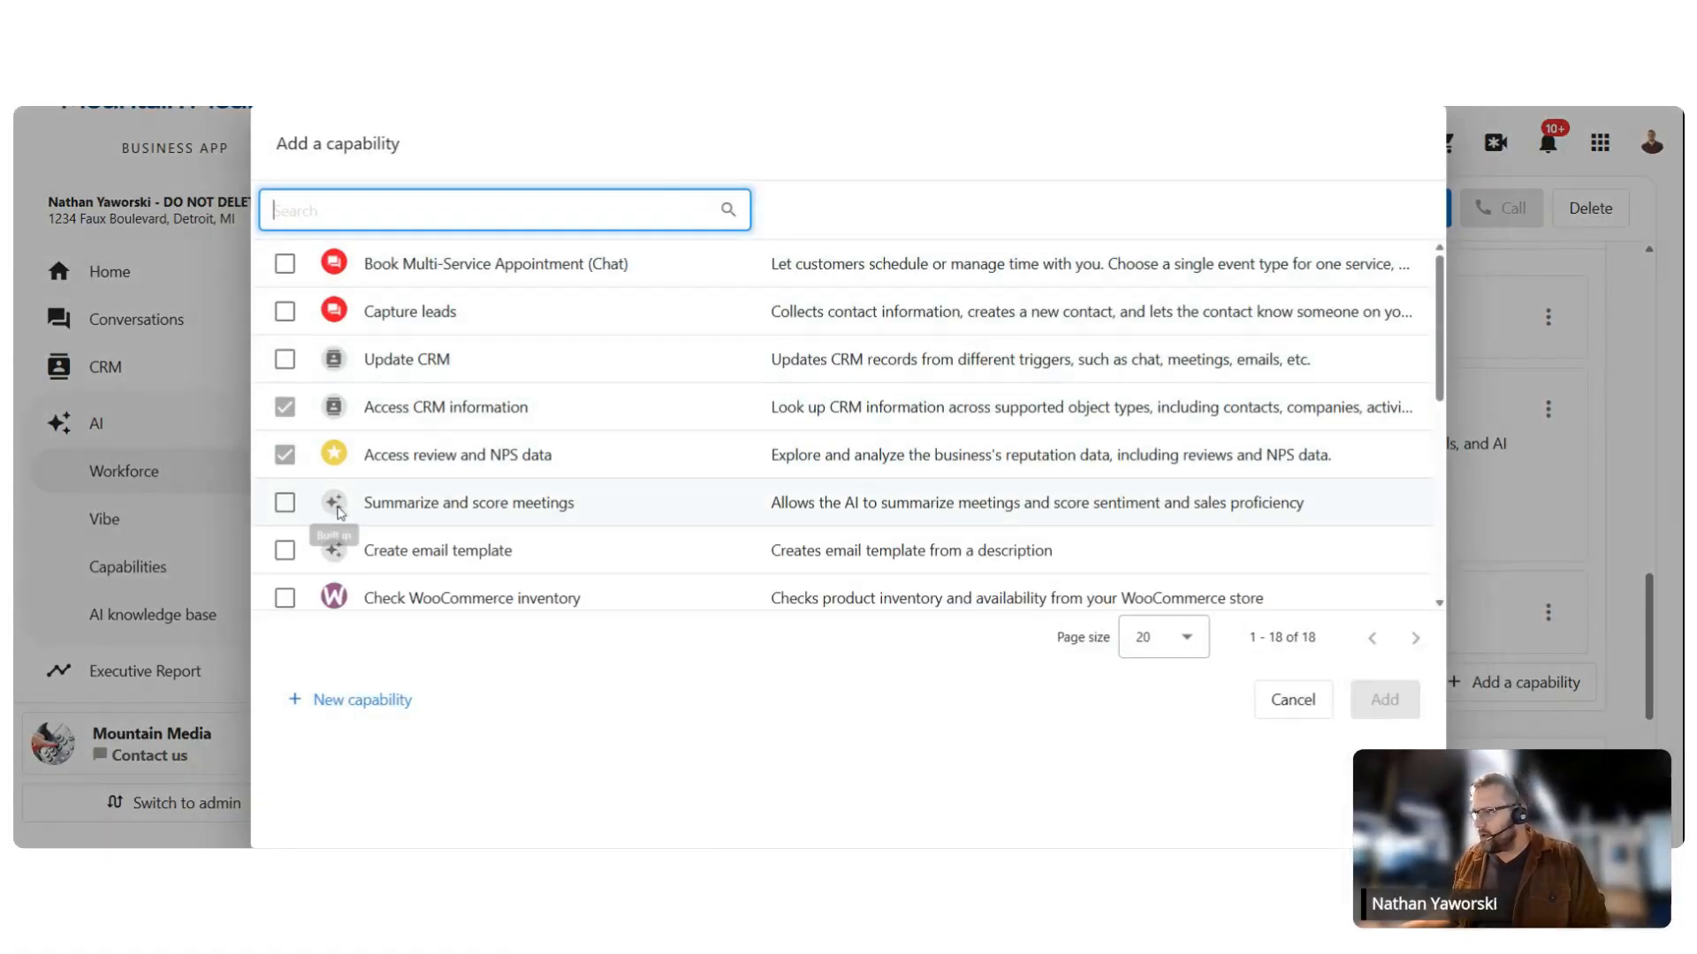
click(284, 503)
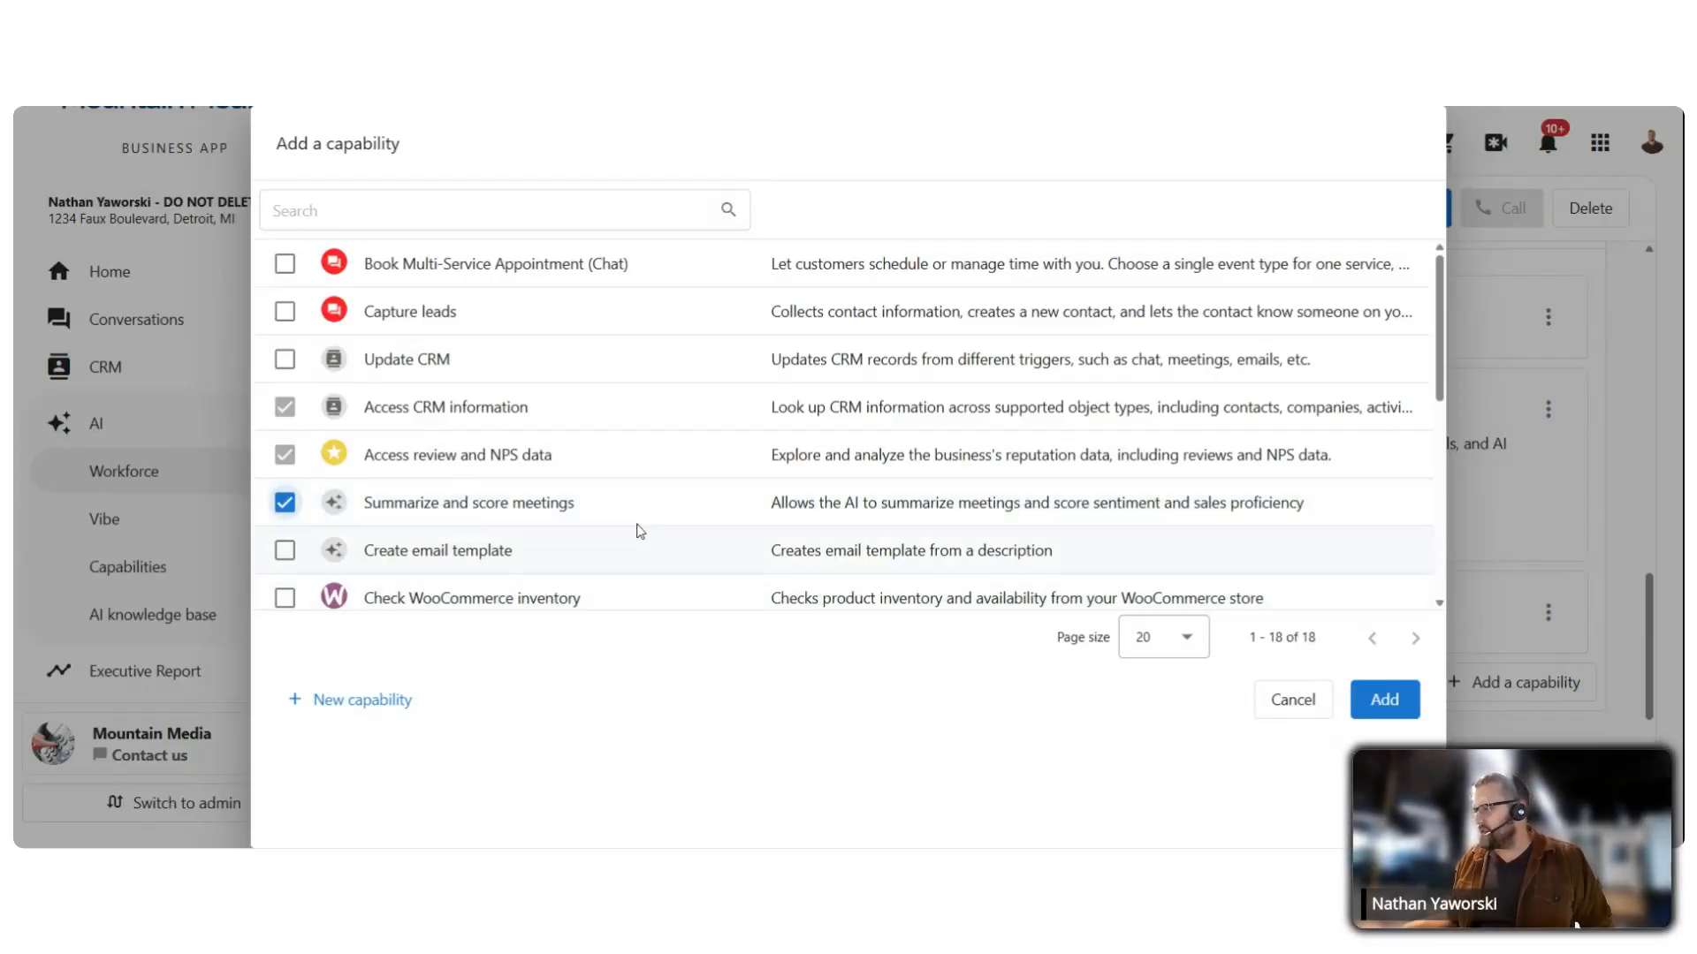
click(285, 502)
click(1282, 714)
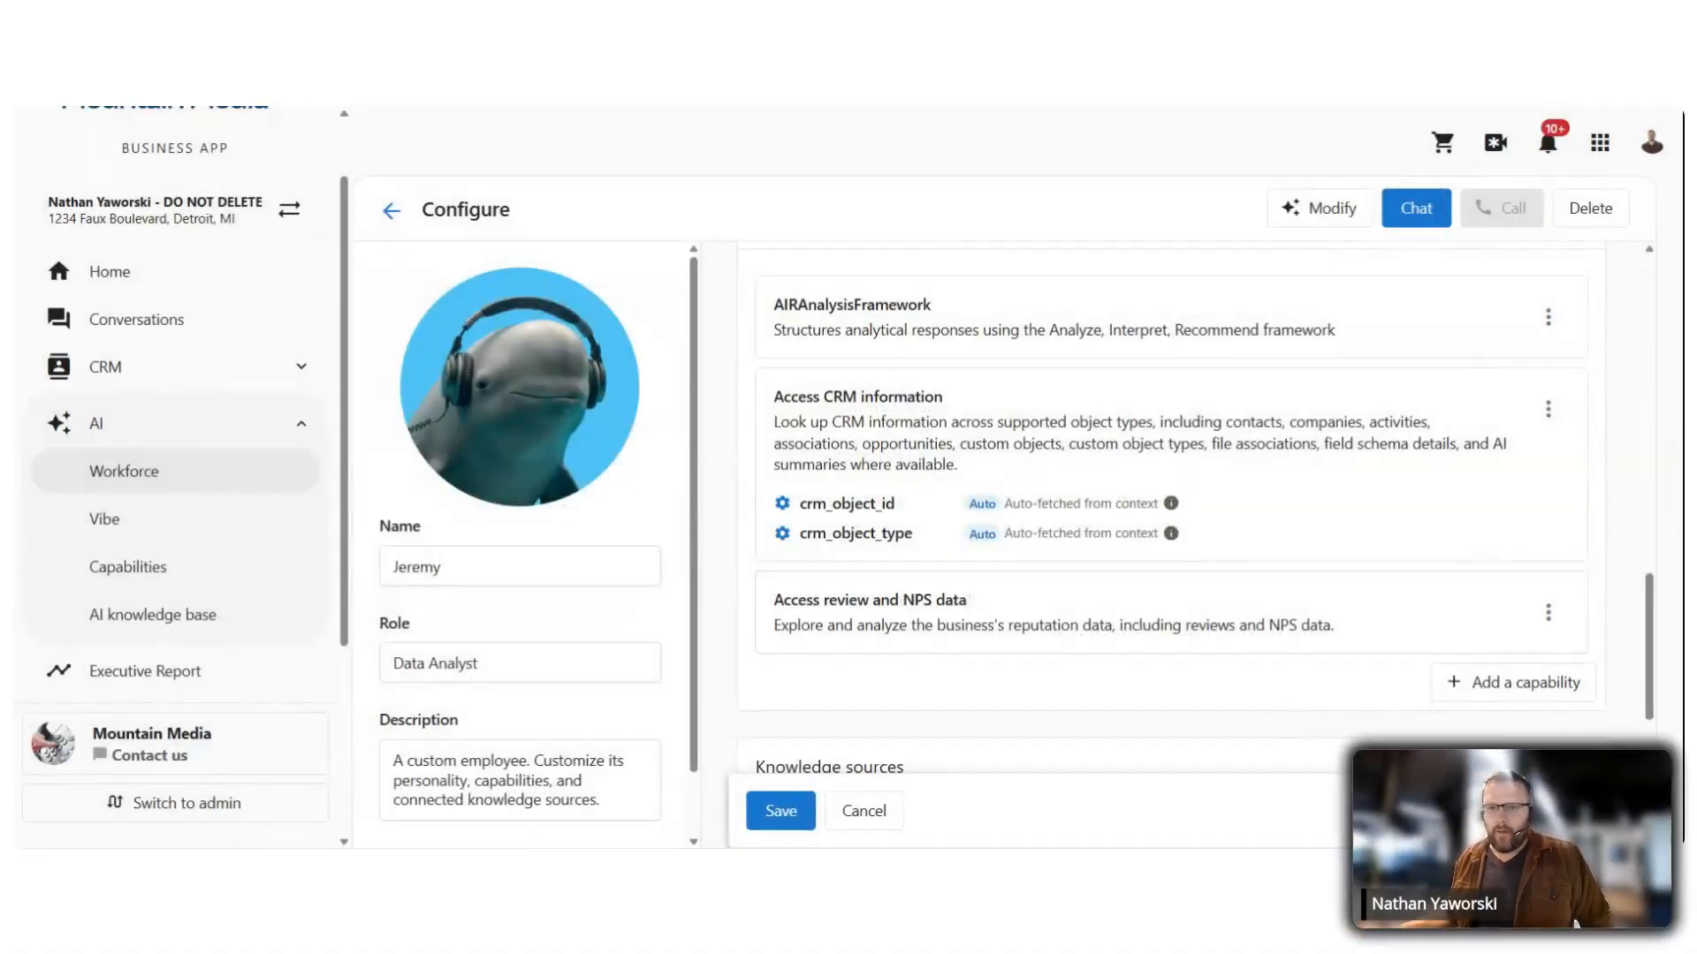
Step: Add the branding reference site as one of Jeremy's knowledge sources
scroll(884, 386, down, 2)
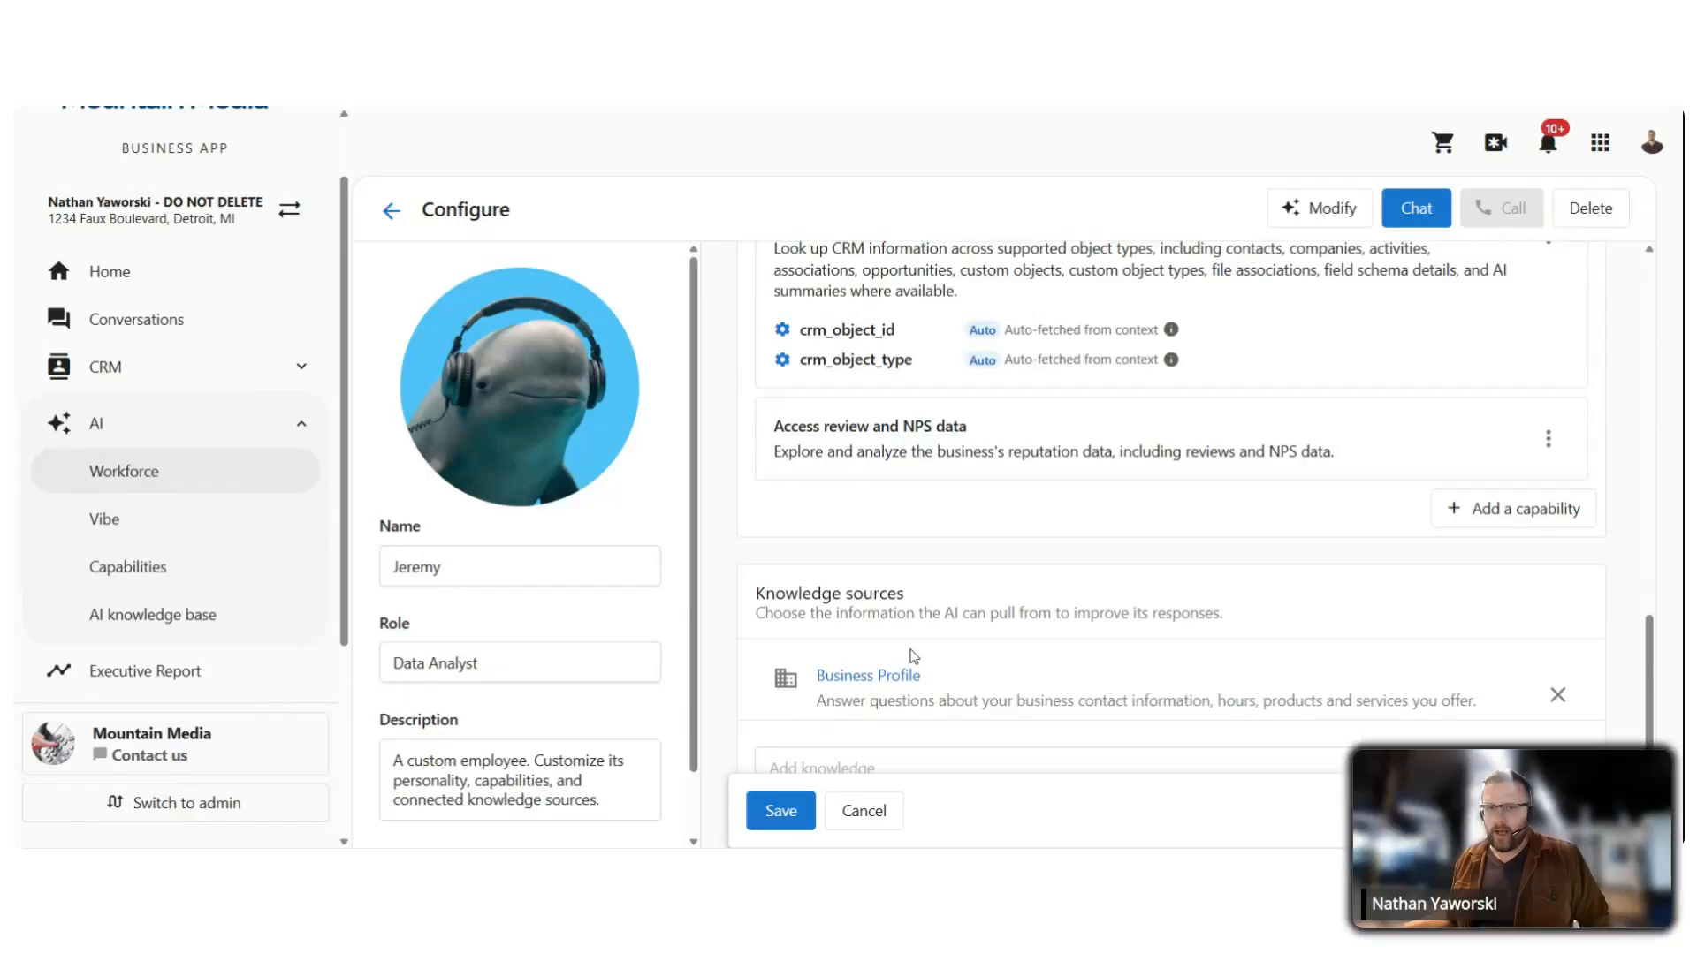
scroll(928, 645, down, 1)
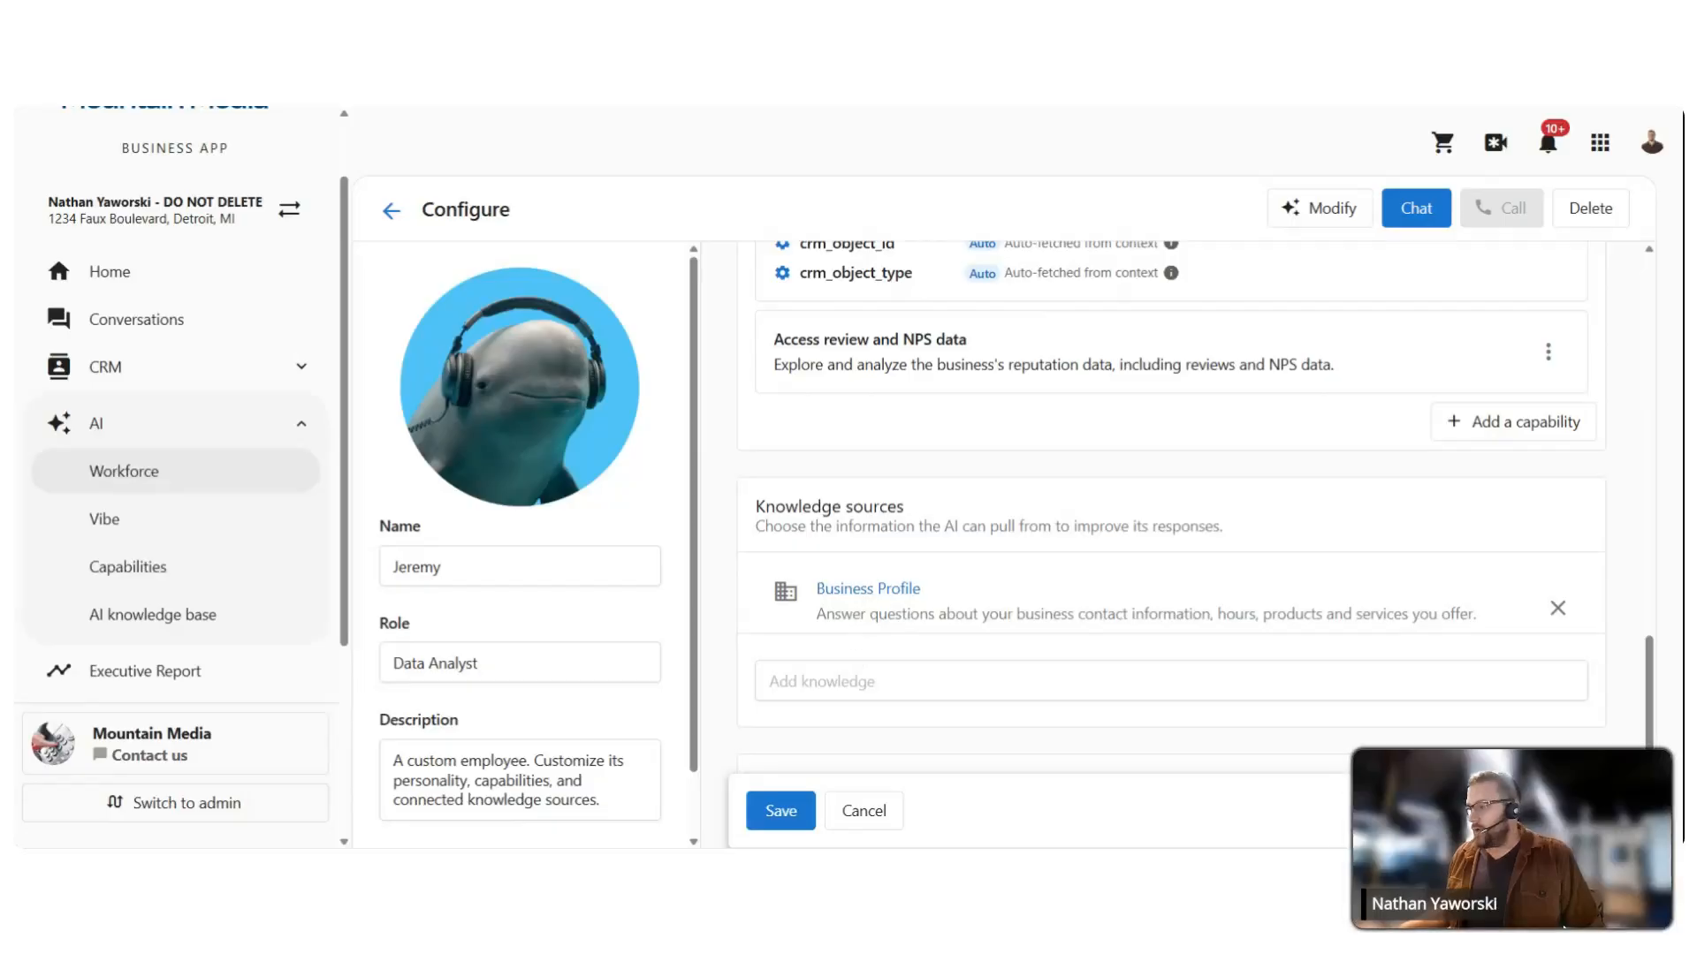
click(963, 683)
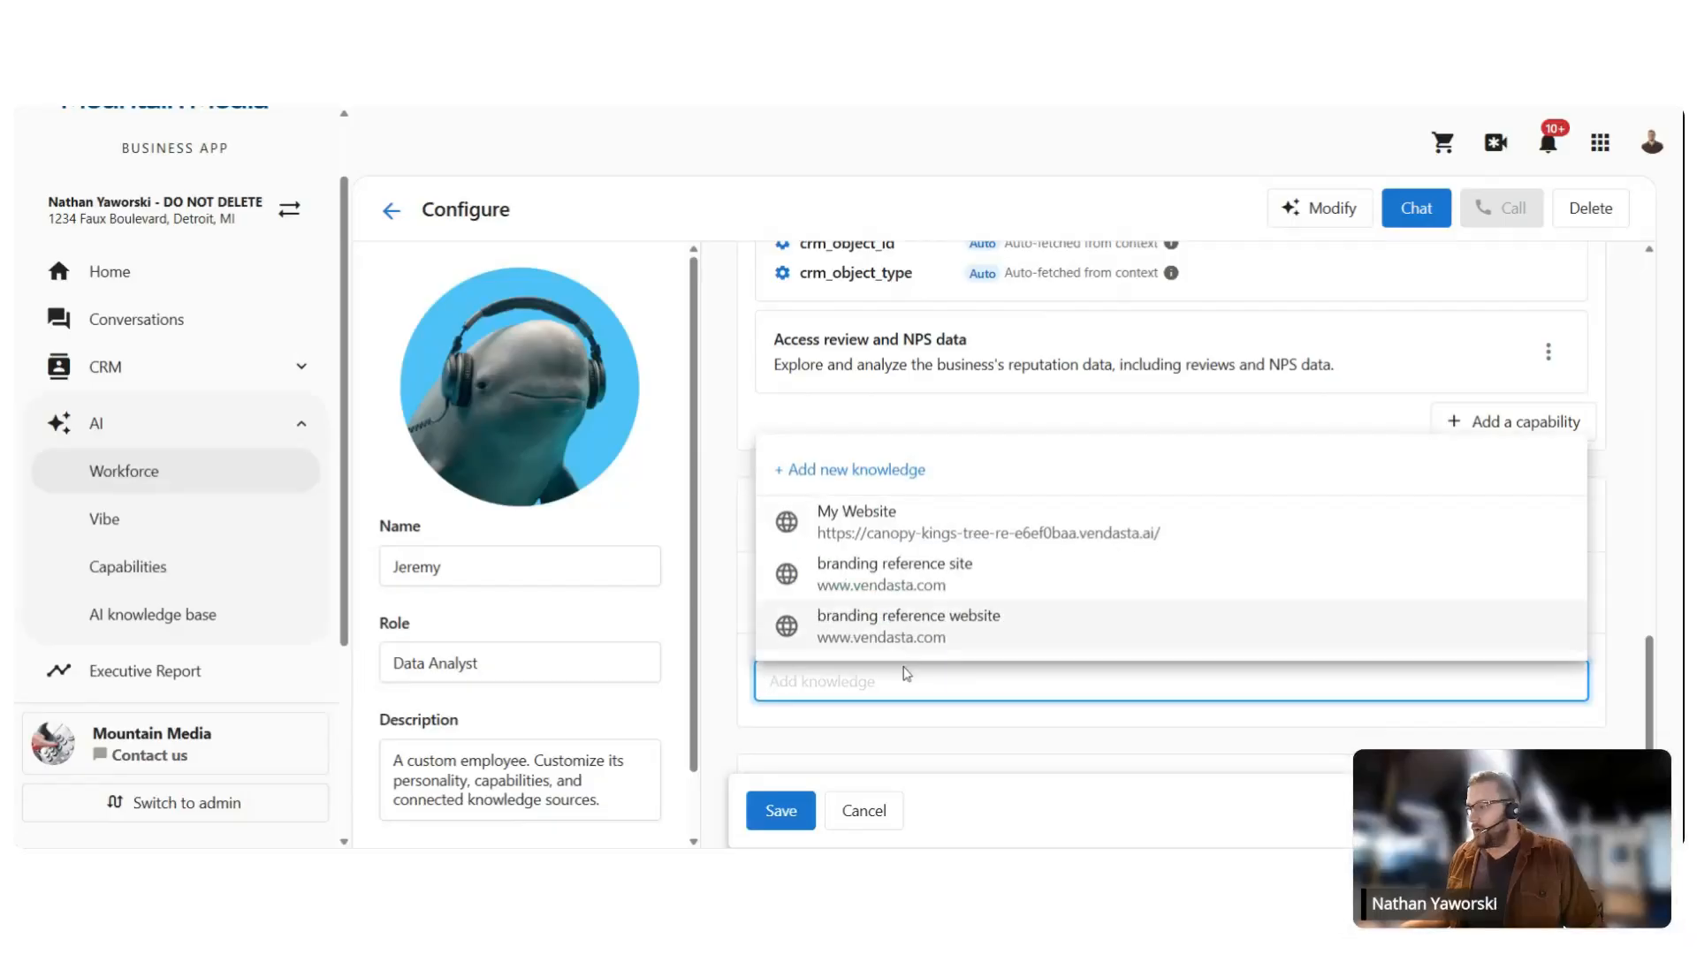
click(938, 584)
Step: Choose '+ Add new knowledge' to bring up the Text, Website and File Upload options
scroll(1034, 663, down, 3)
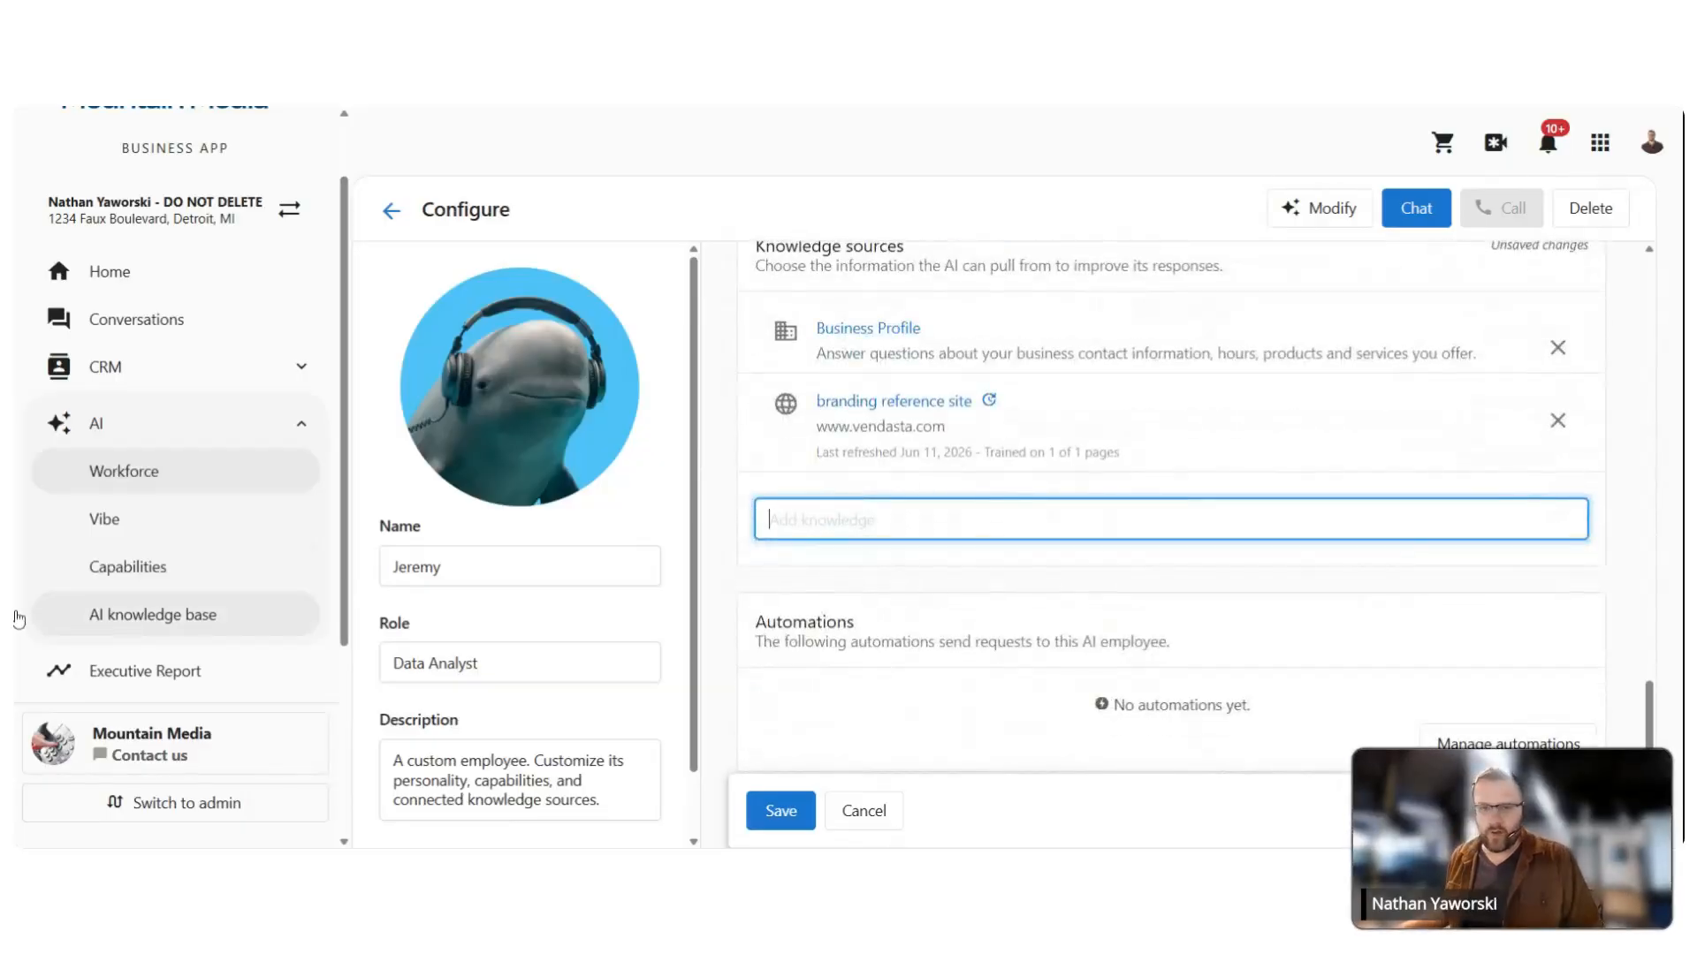
click(919, 567)
click(922, 567)
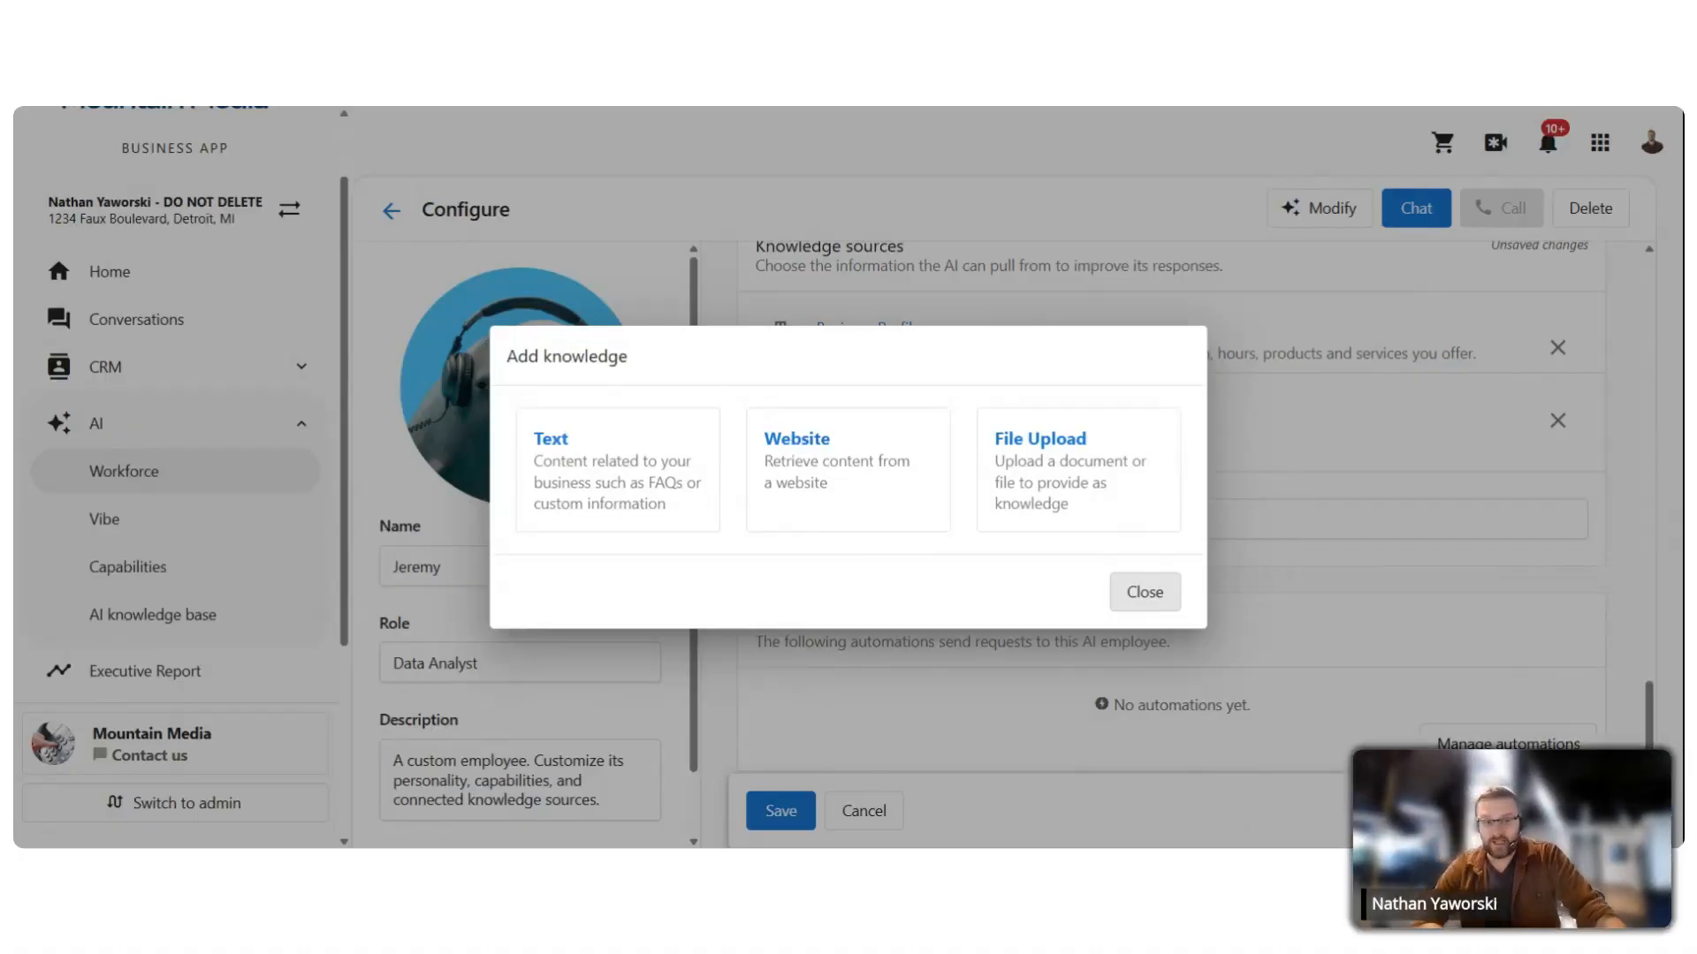
Step: Pick File Upload, then close the Select file to upload dialog without adding a file
click(1068, 448)
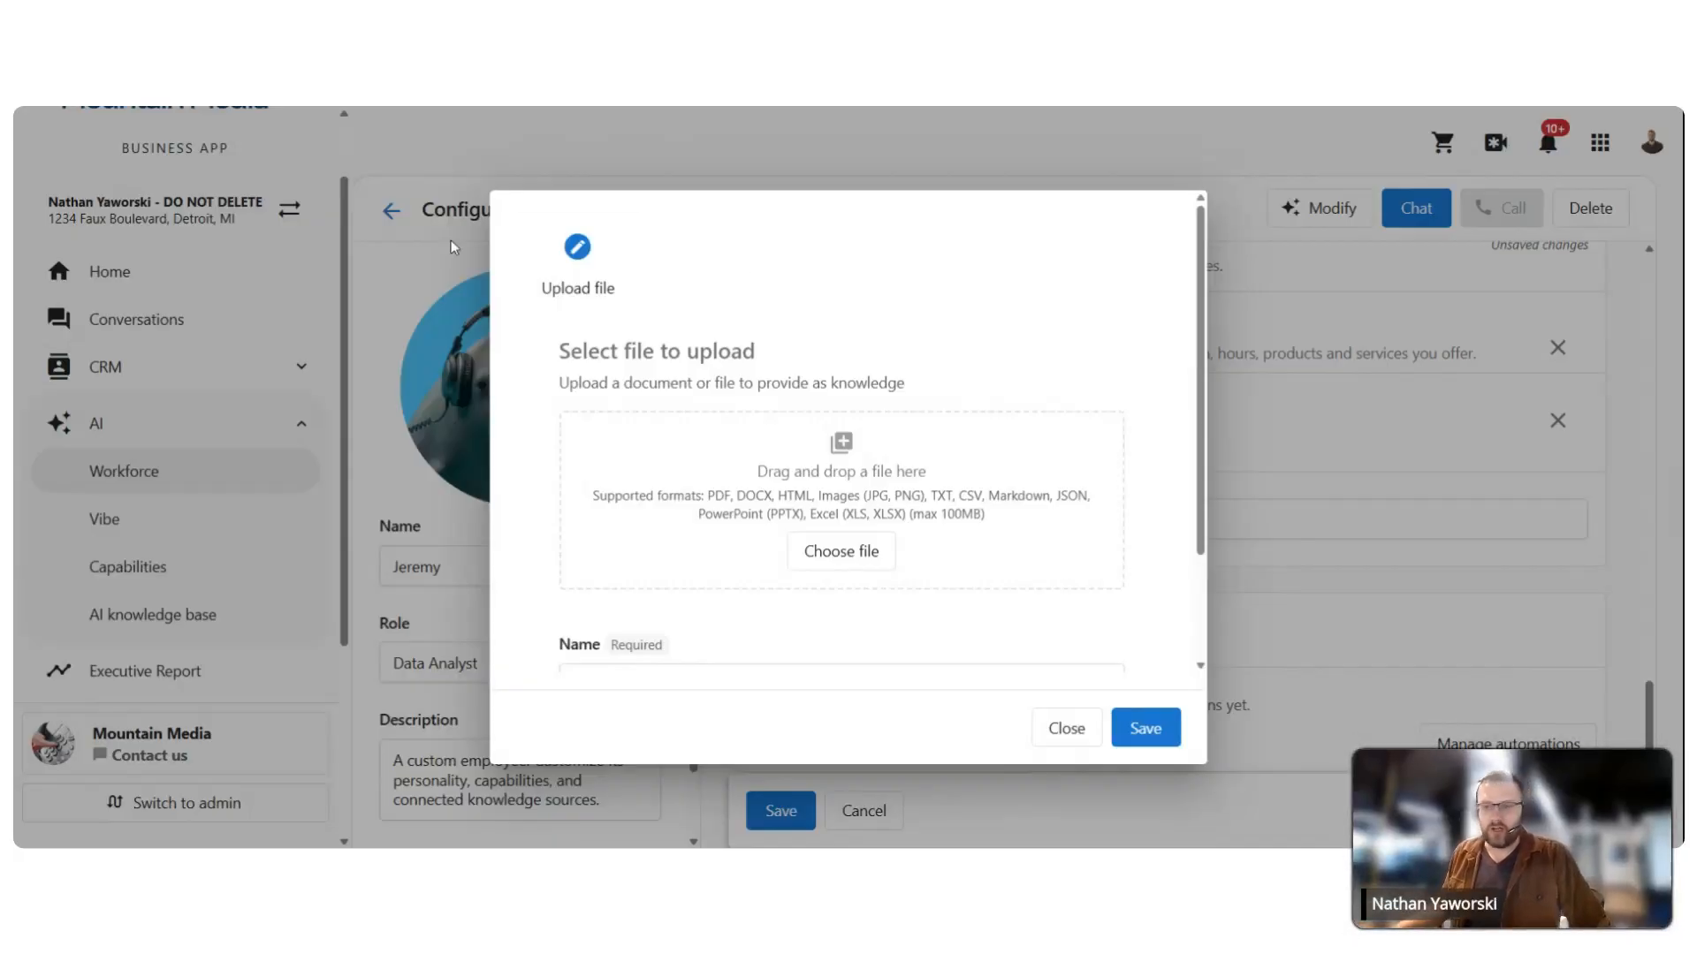
click(1067, 728)
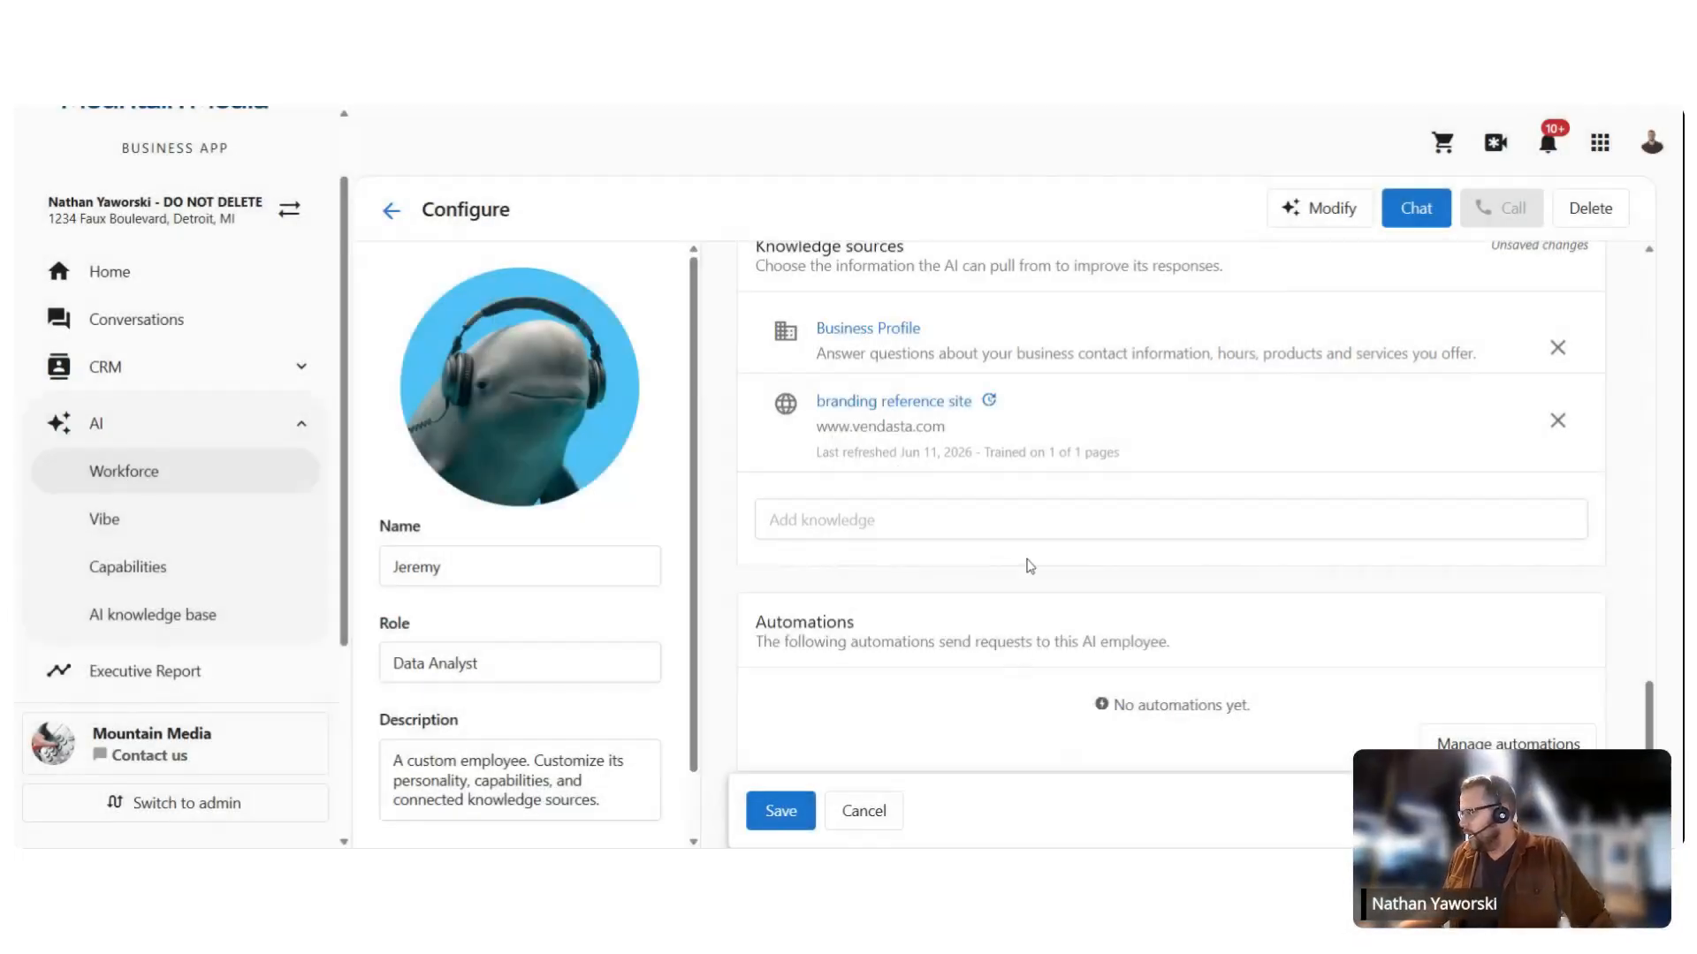
Step: Save Jeremy's configuration and go back to the AI Workforce list to find Jeremy's card
click(781, 810)
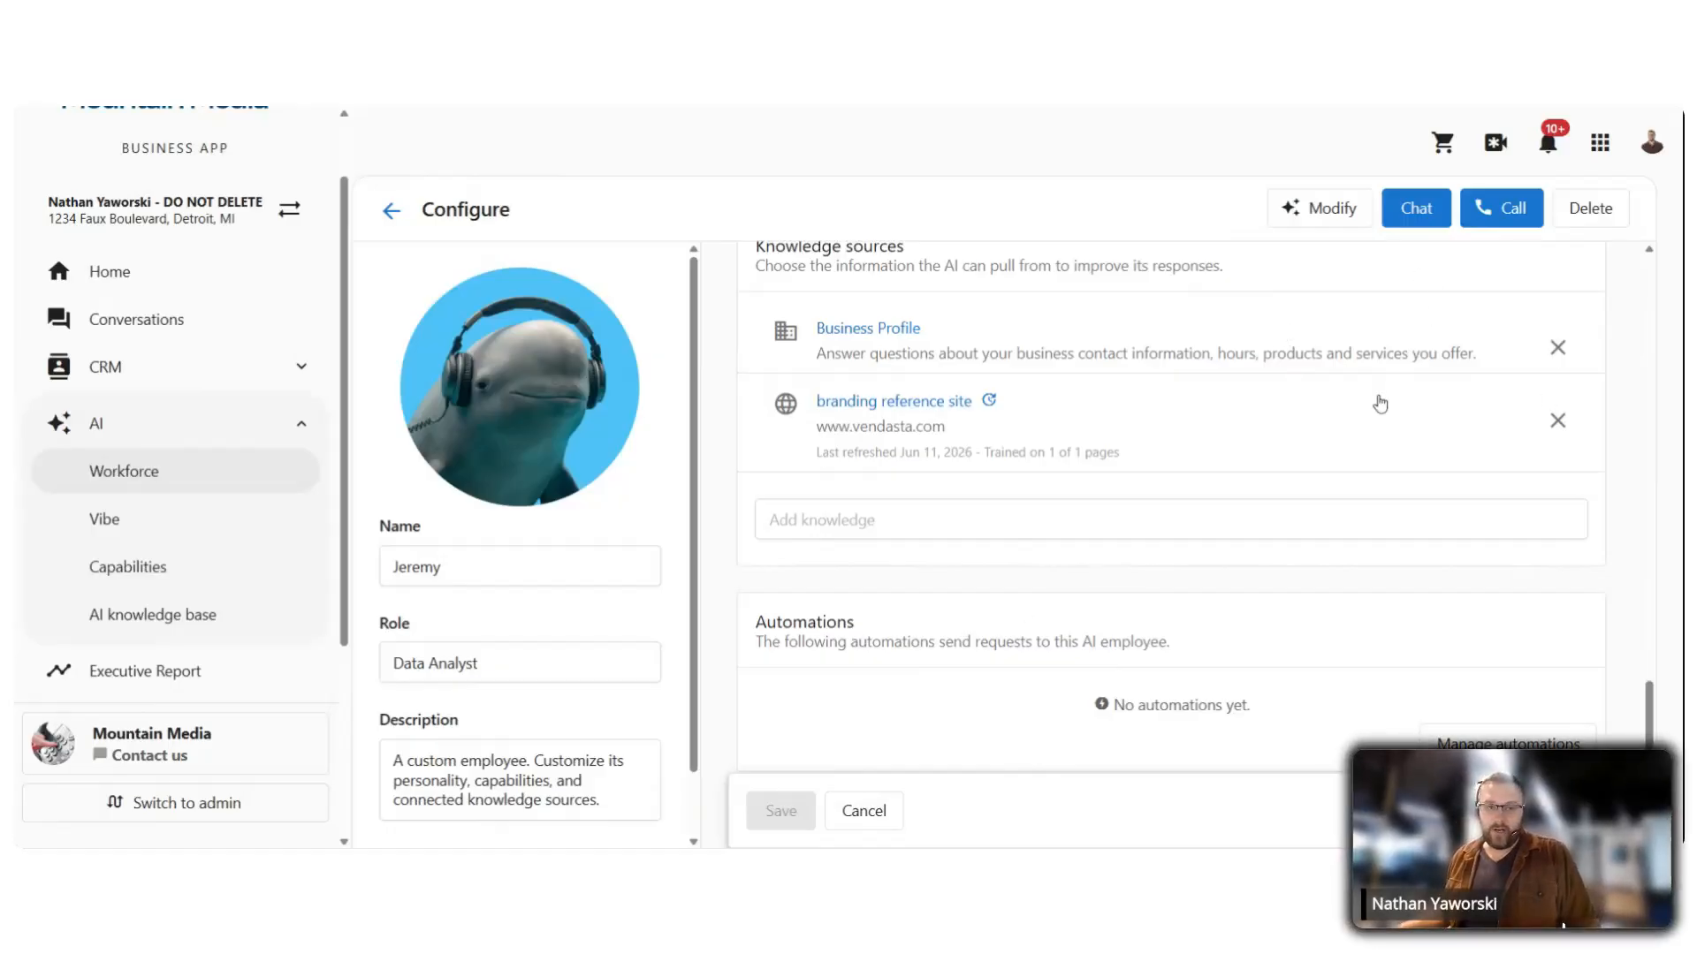
click(392, 211)
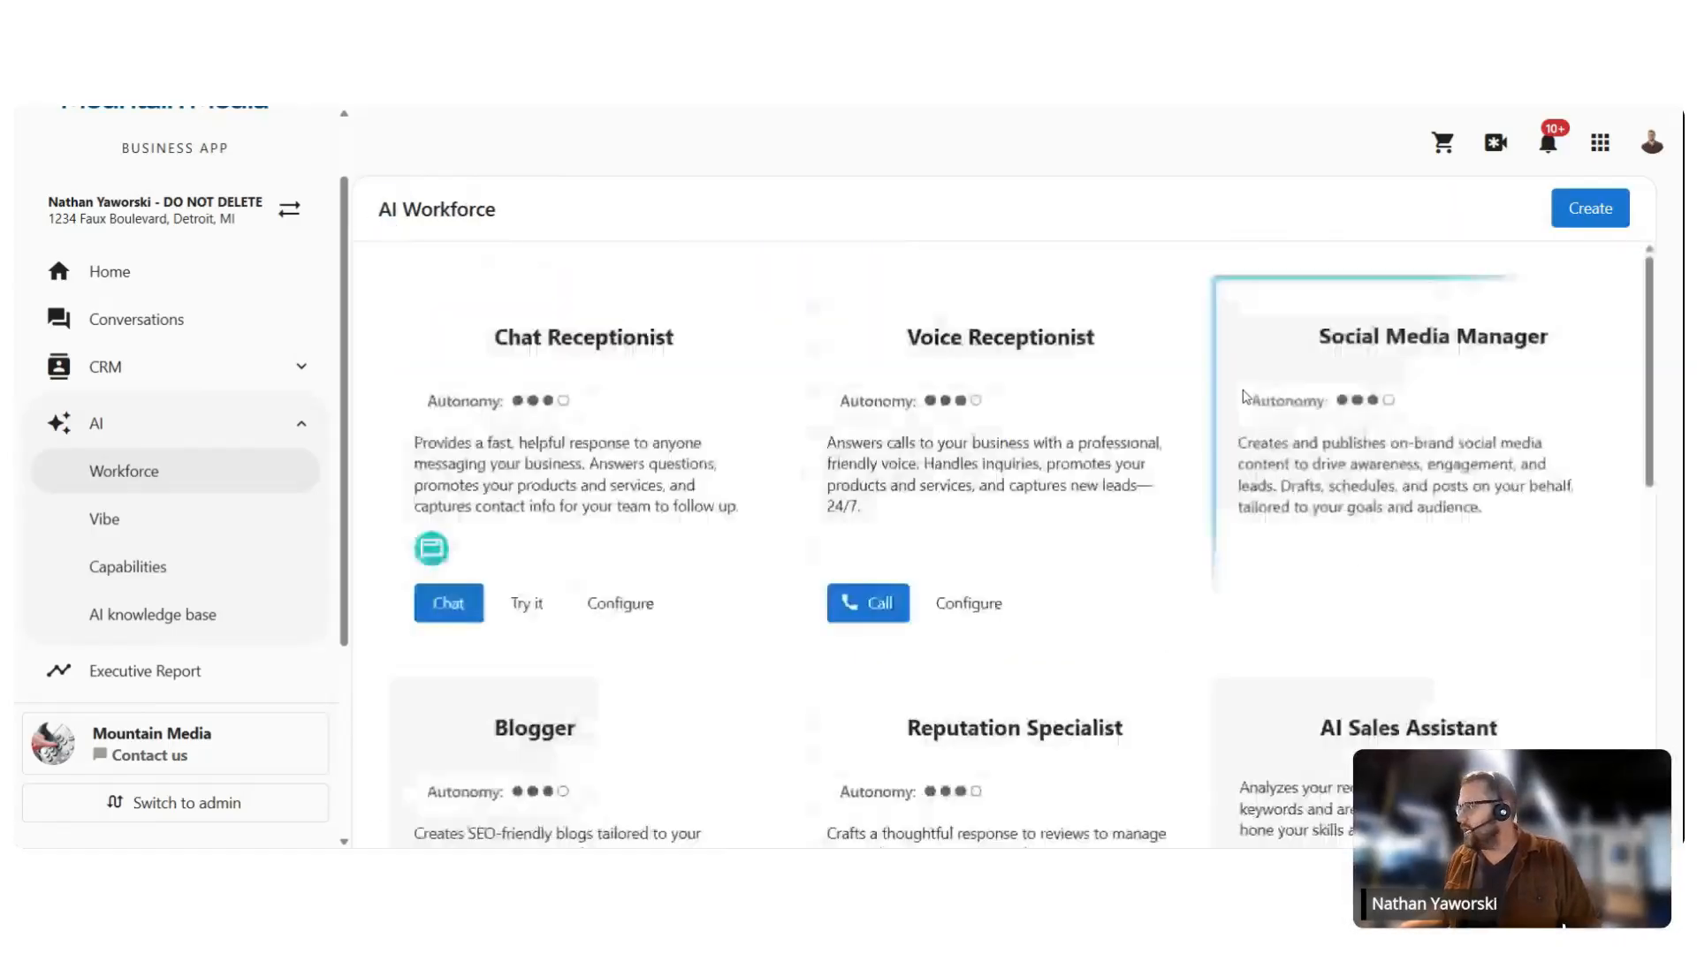
scroll(1140, 400, down, 10)
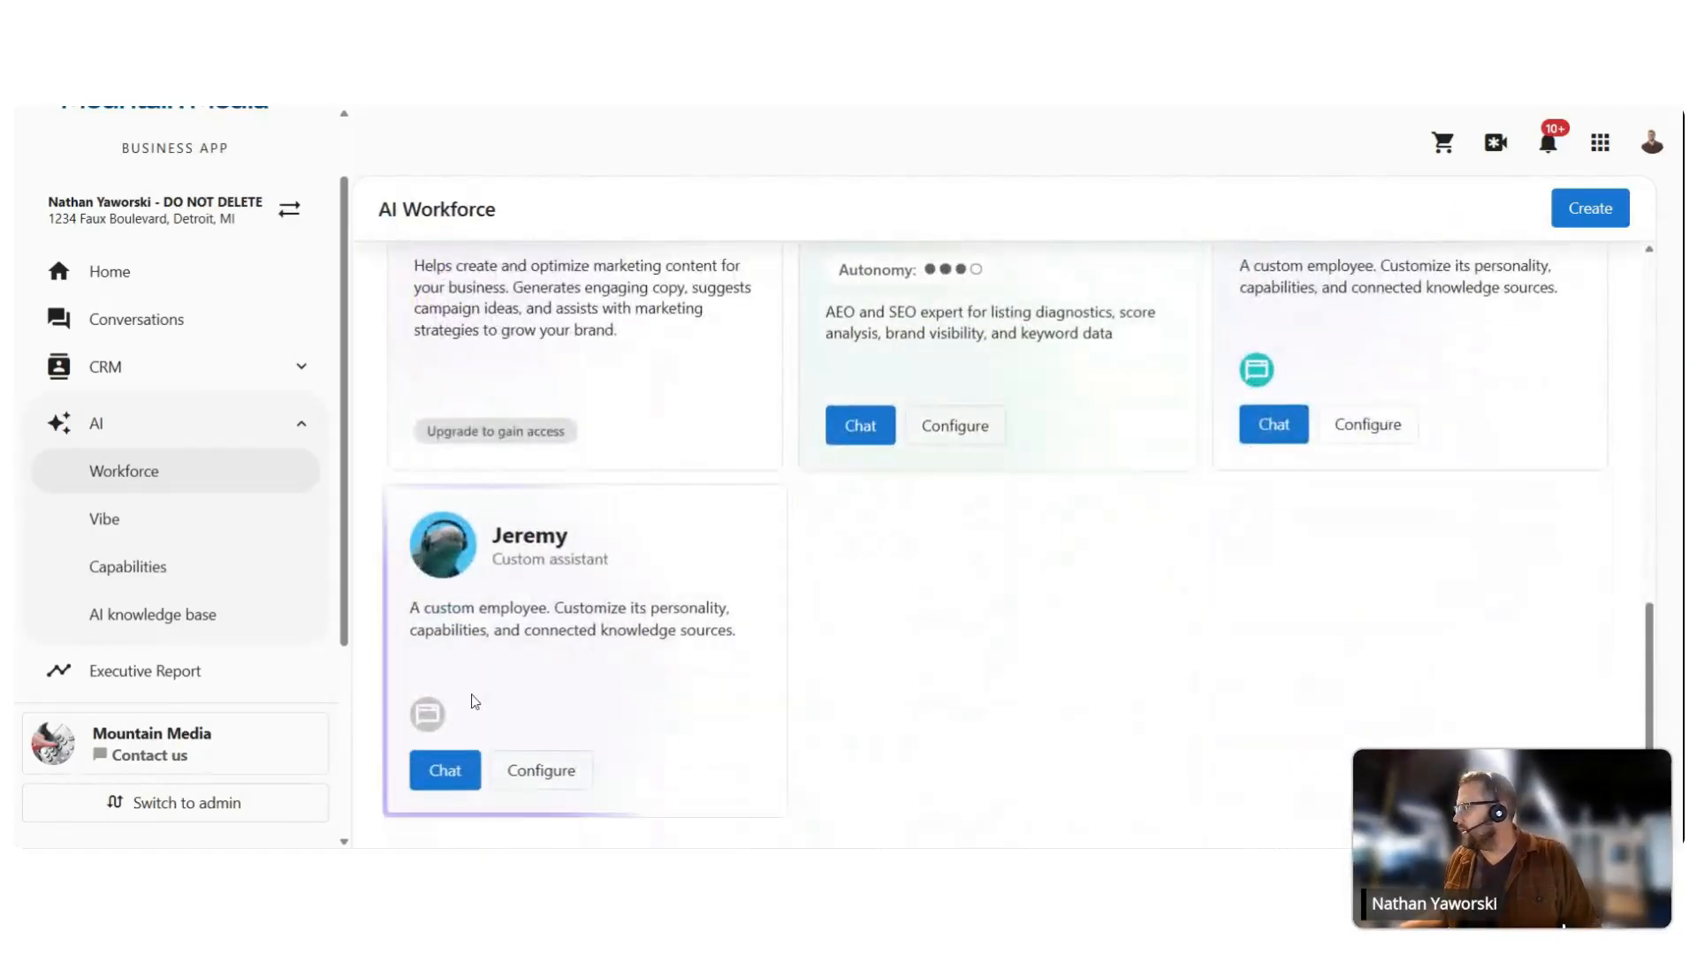
Step: Start a chat with Jeremy and send 'What does my crm's activity history tell us?'
click(443, 773)
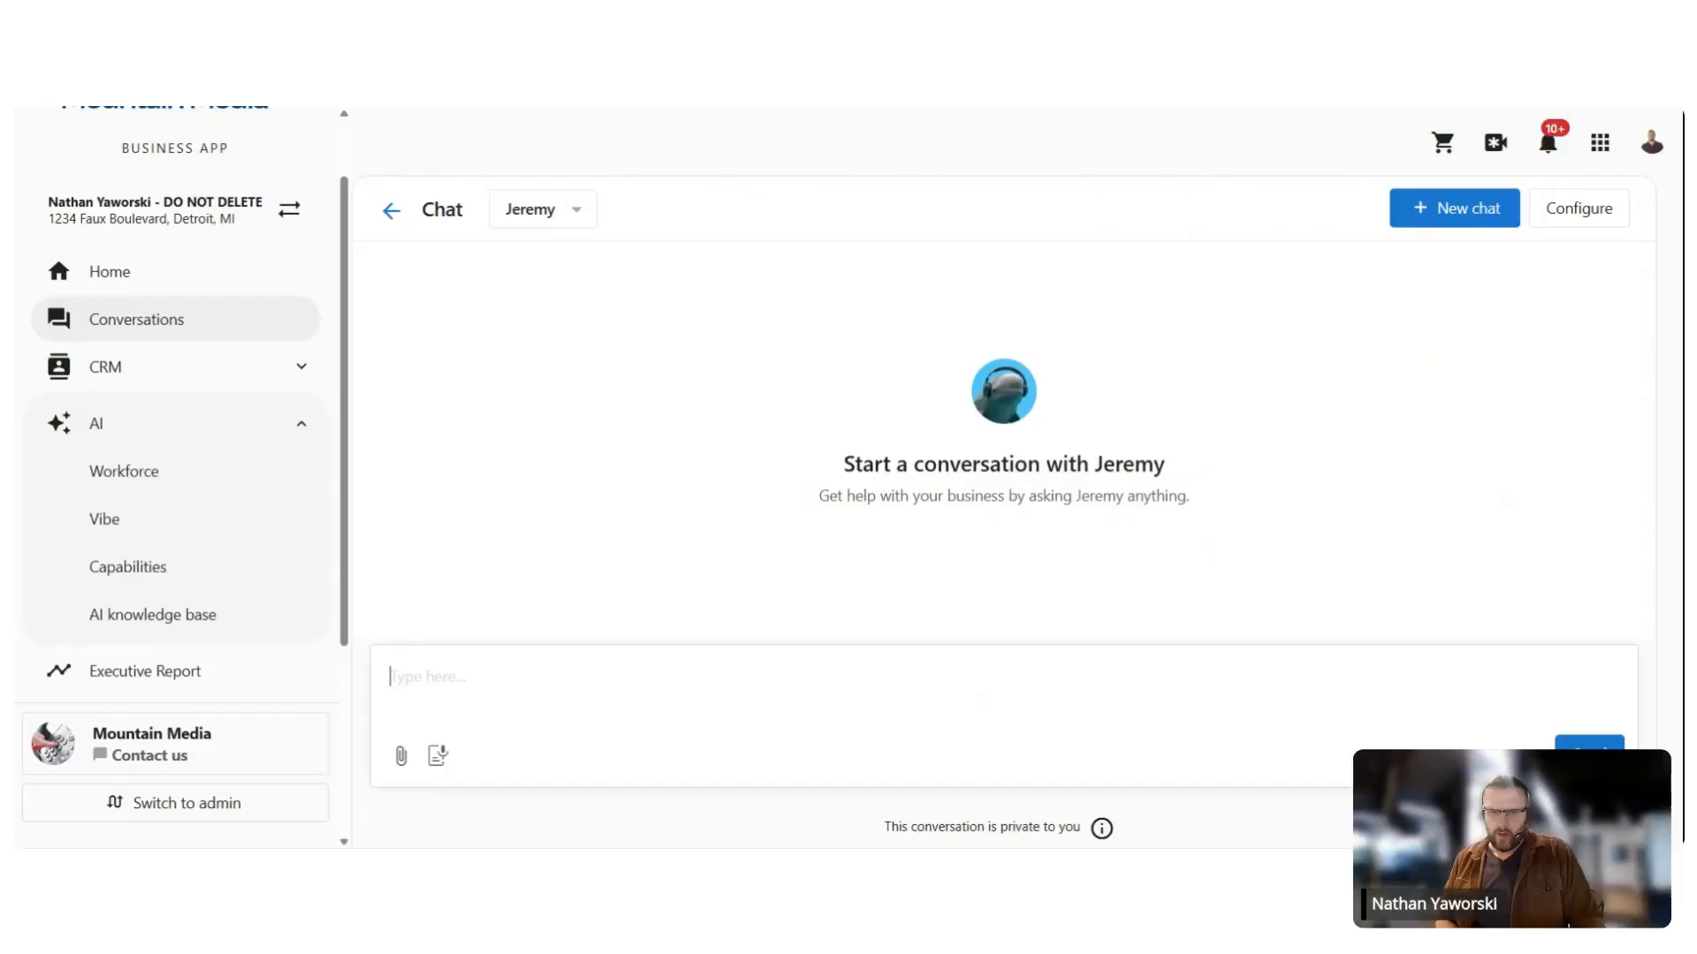
text(What does)
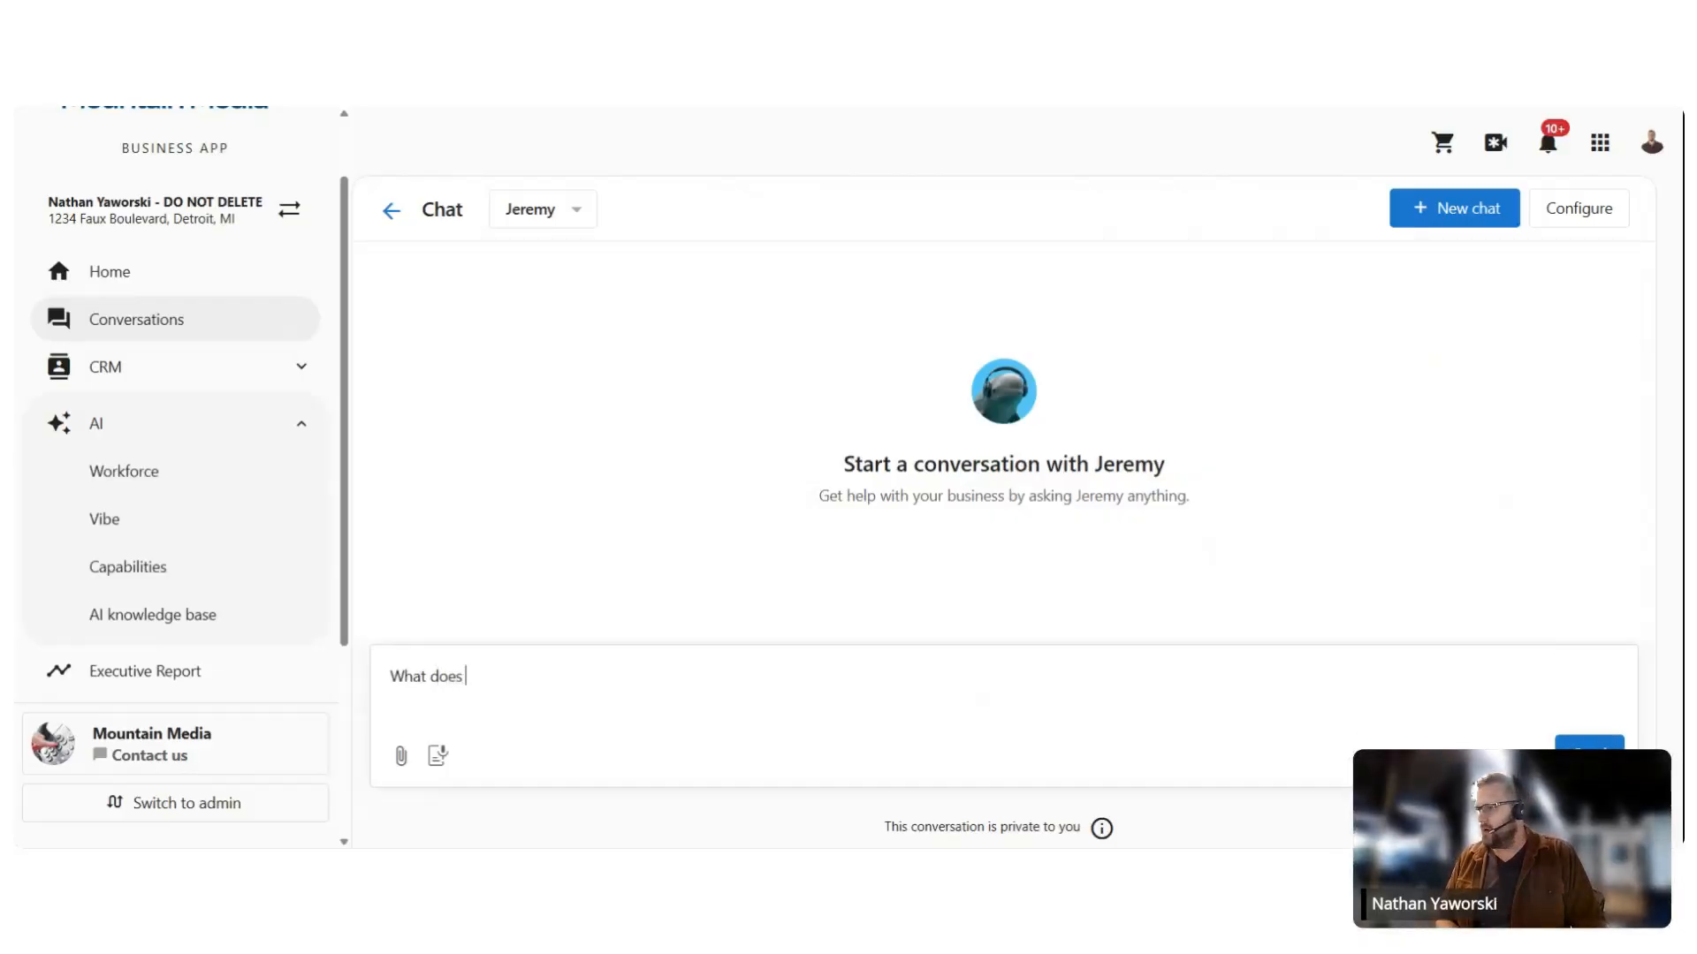
text( my)
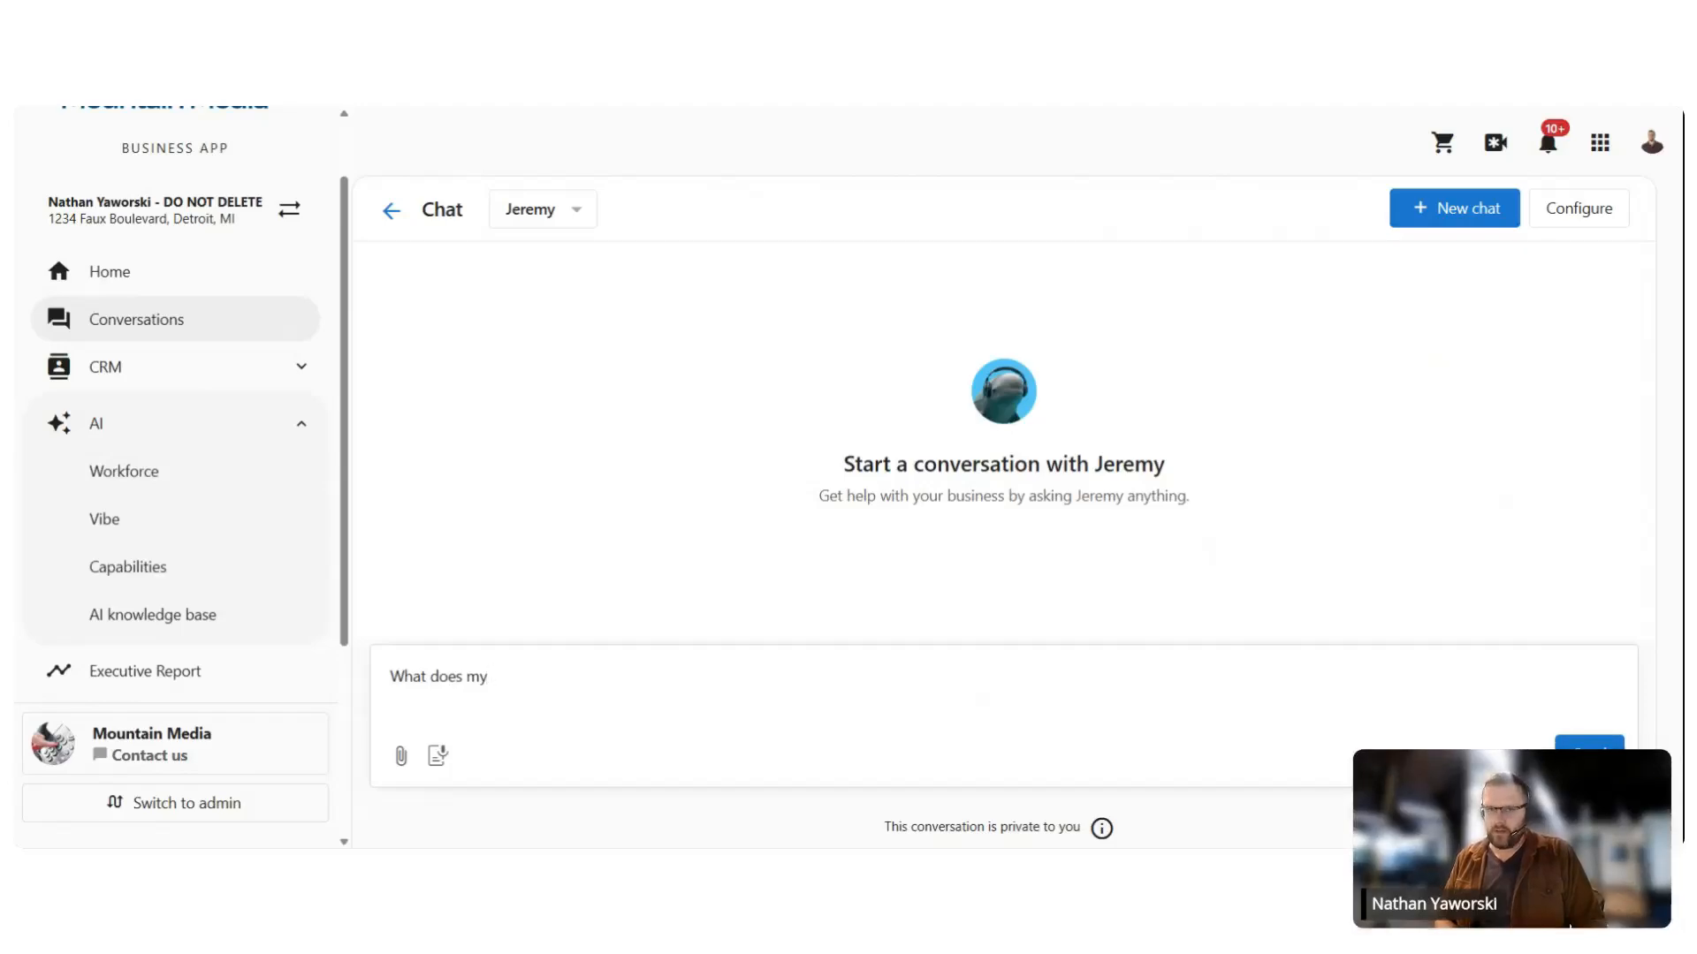
text( drm's )
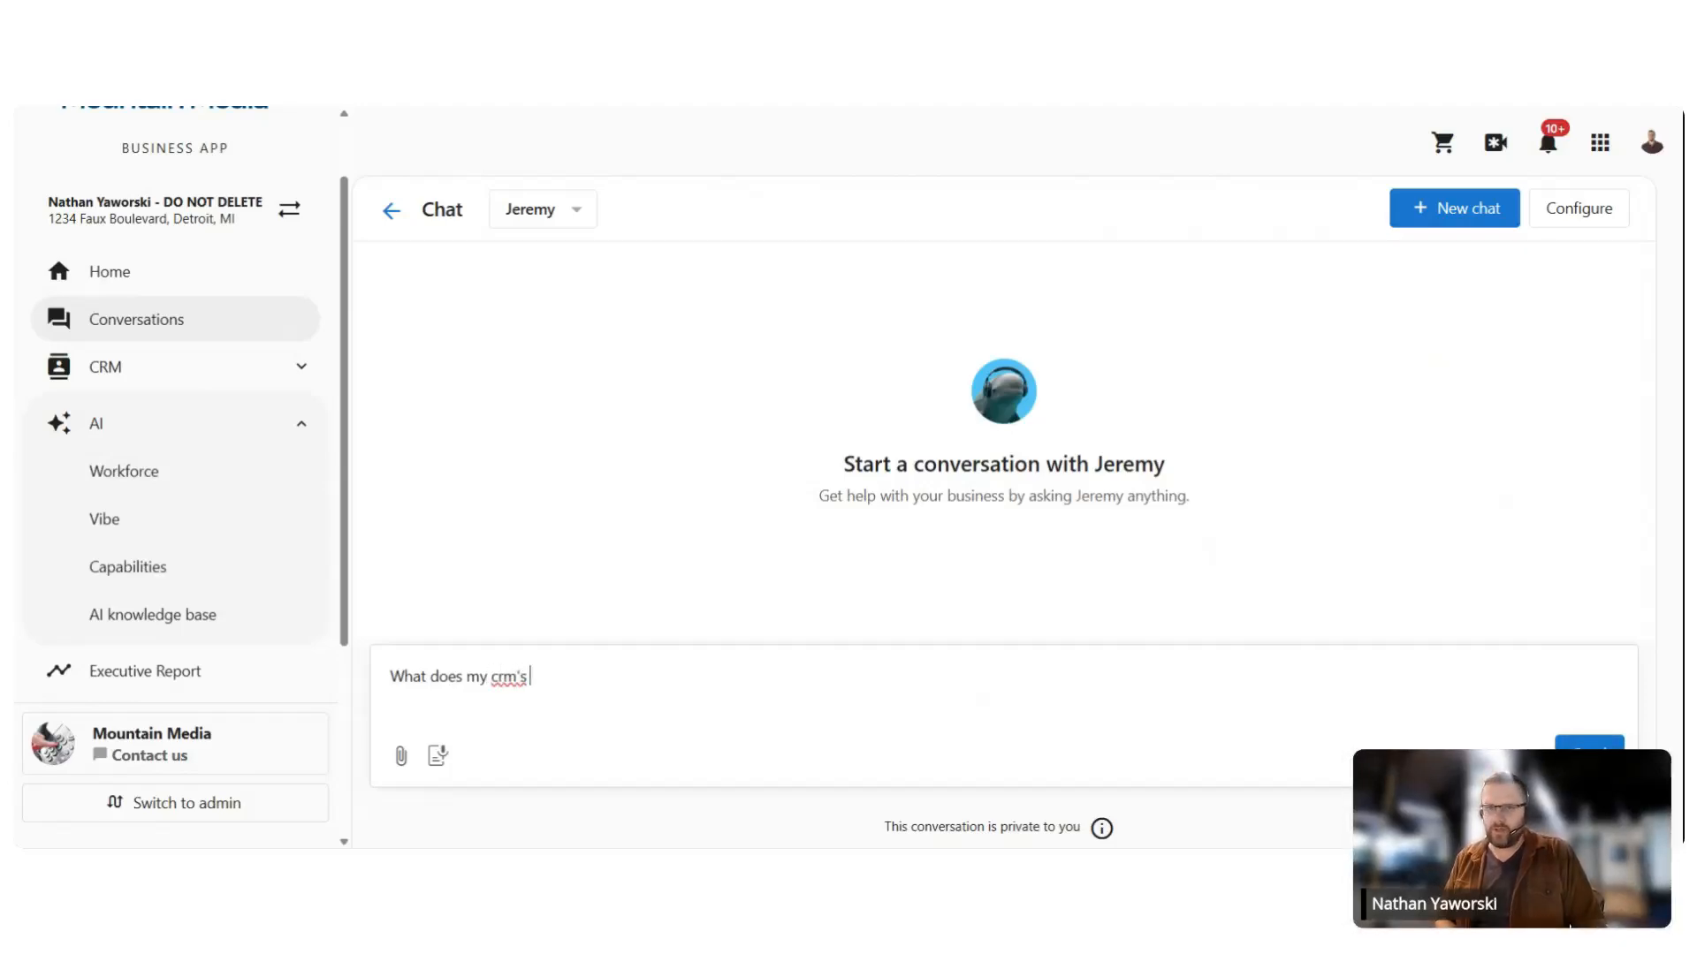
text(activity his)
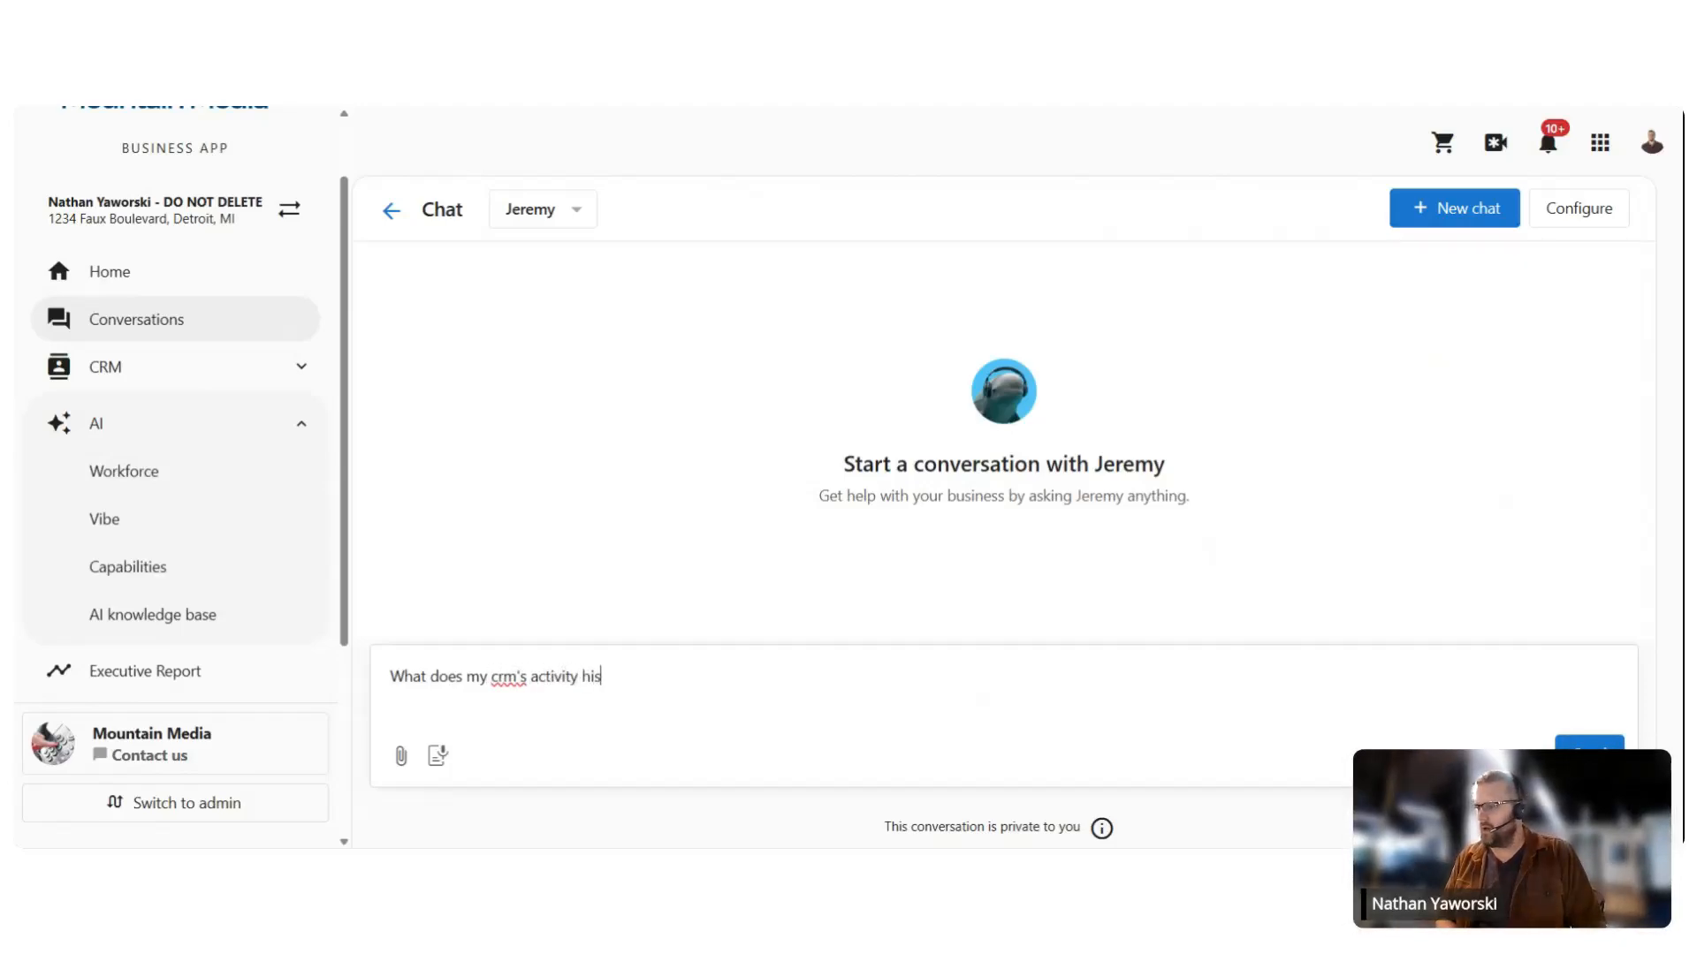
text(tory tell me)
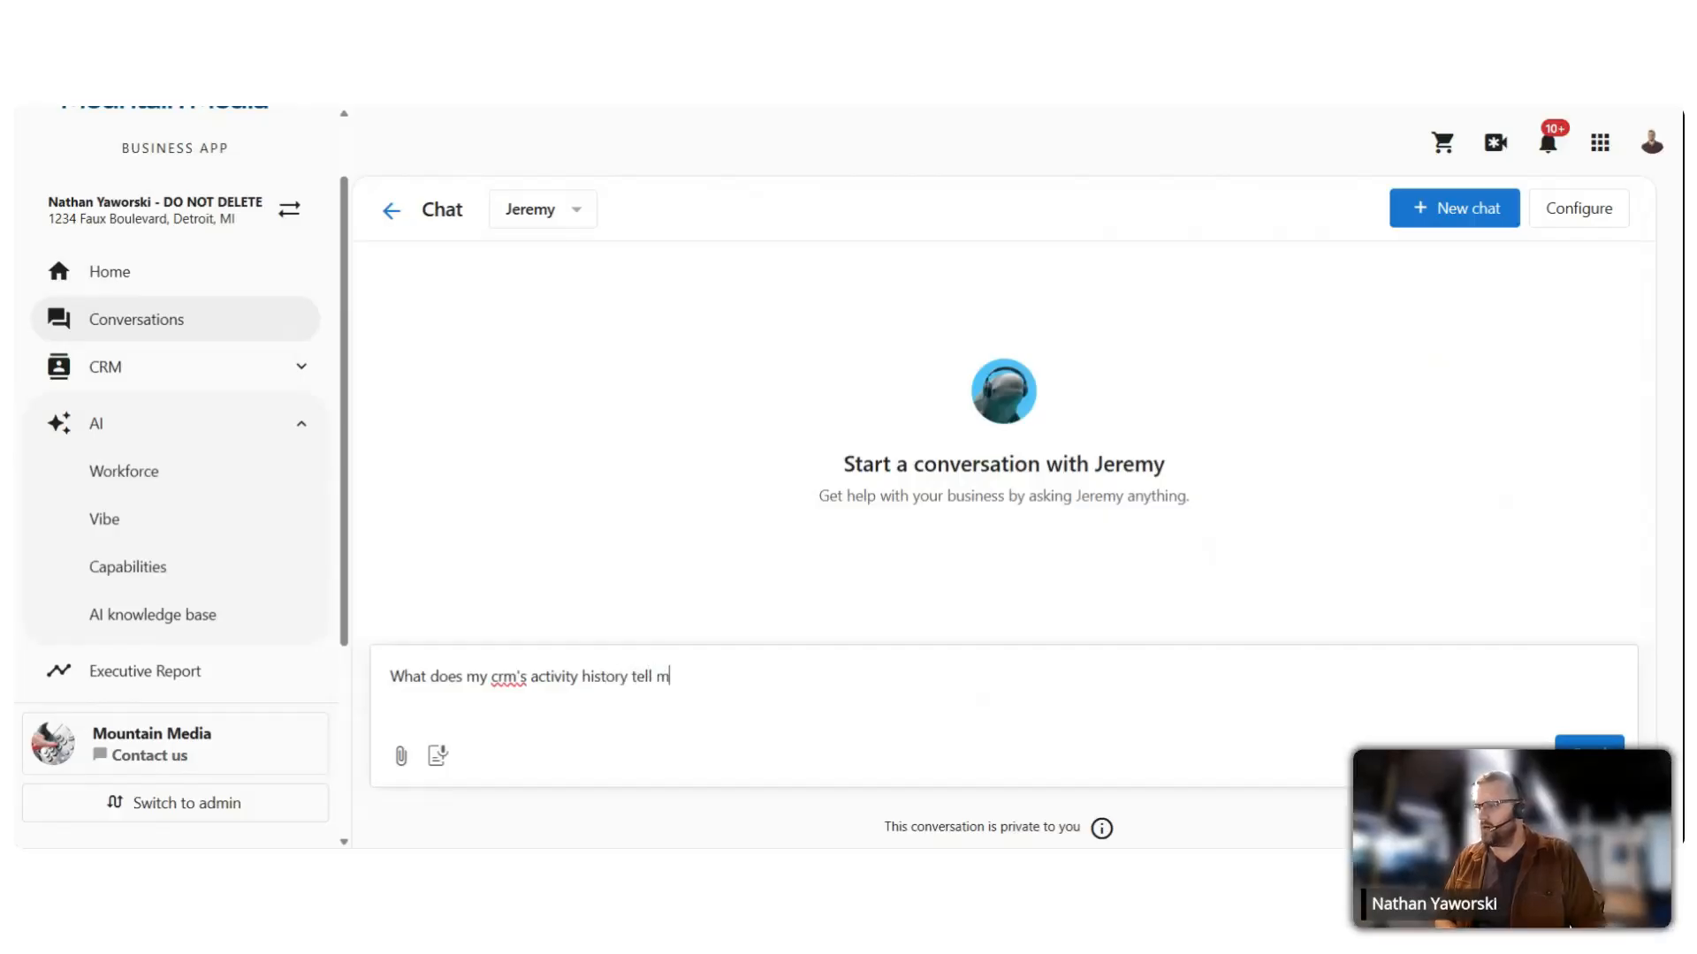
key(BackSpace)
key(BackSpace)
text(us?)
key(Return)
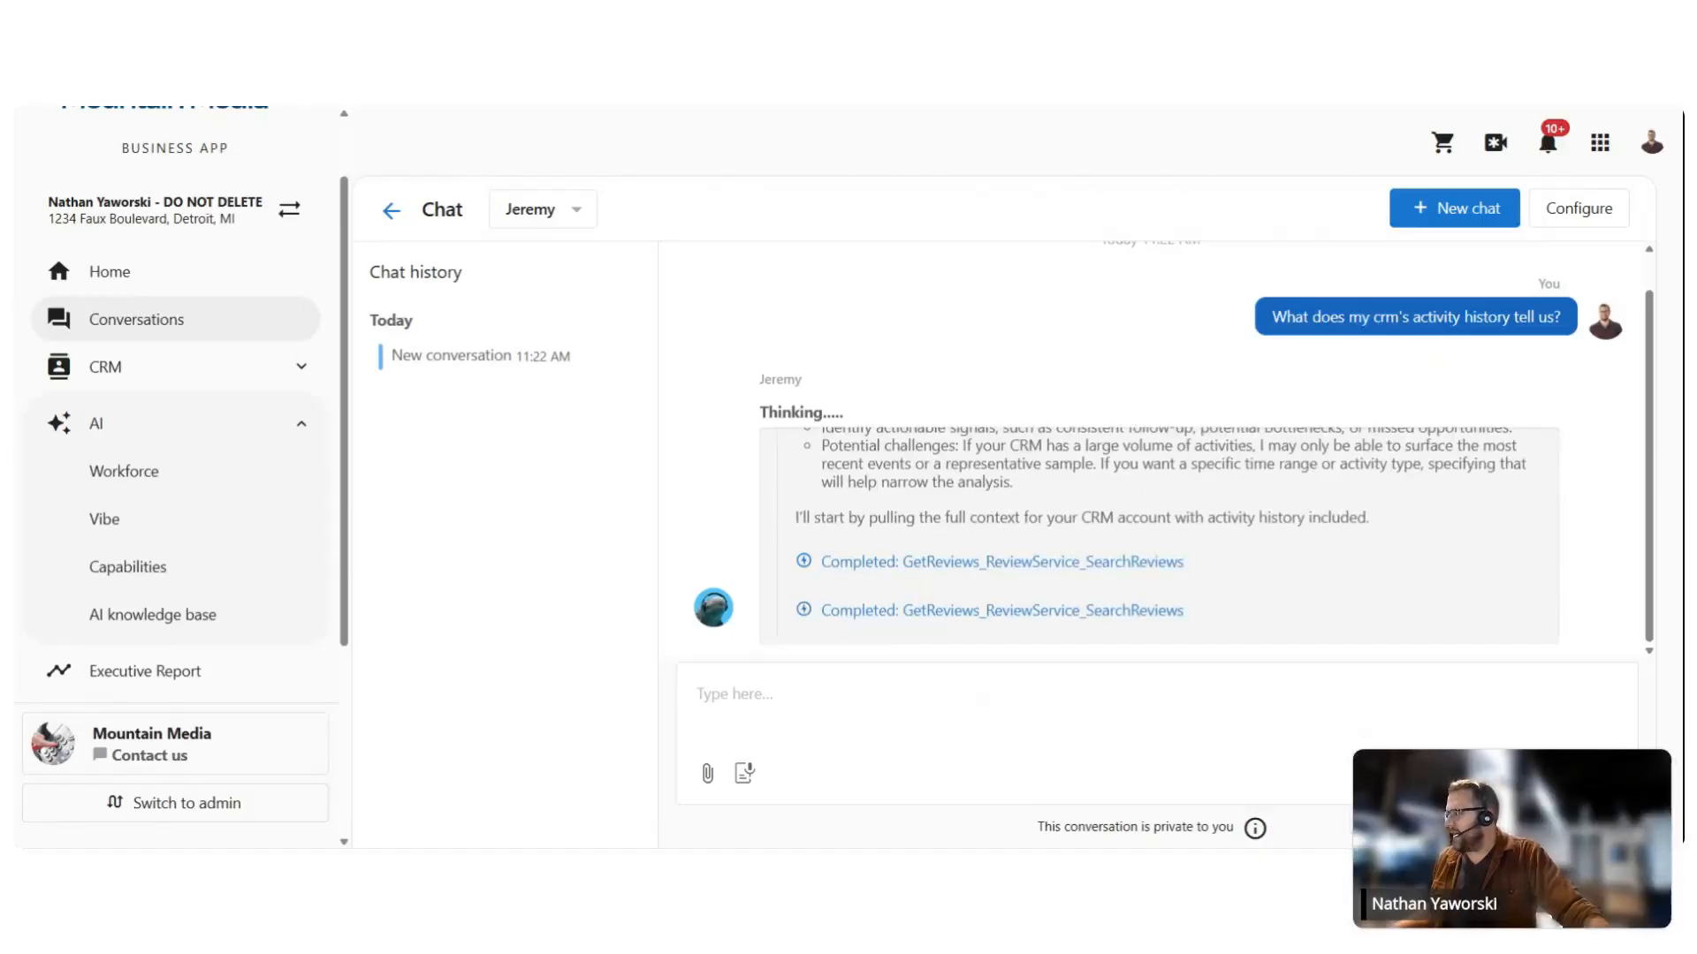
Step: View the request of the 'Completed: GetReviews_ReviewService_SearchReviews' tool call, then close it
scroll(866, 506, up, 1)
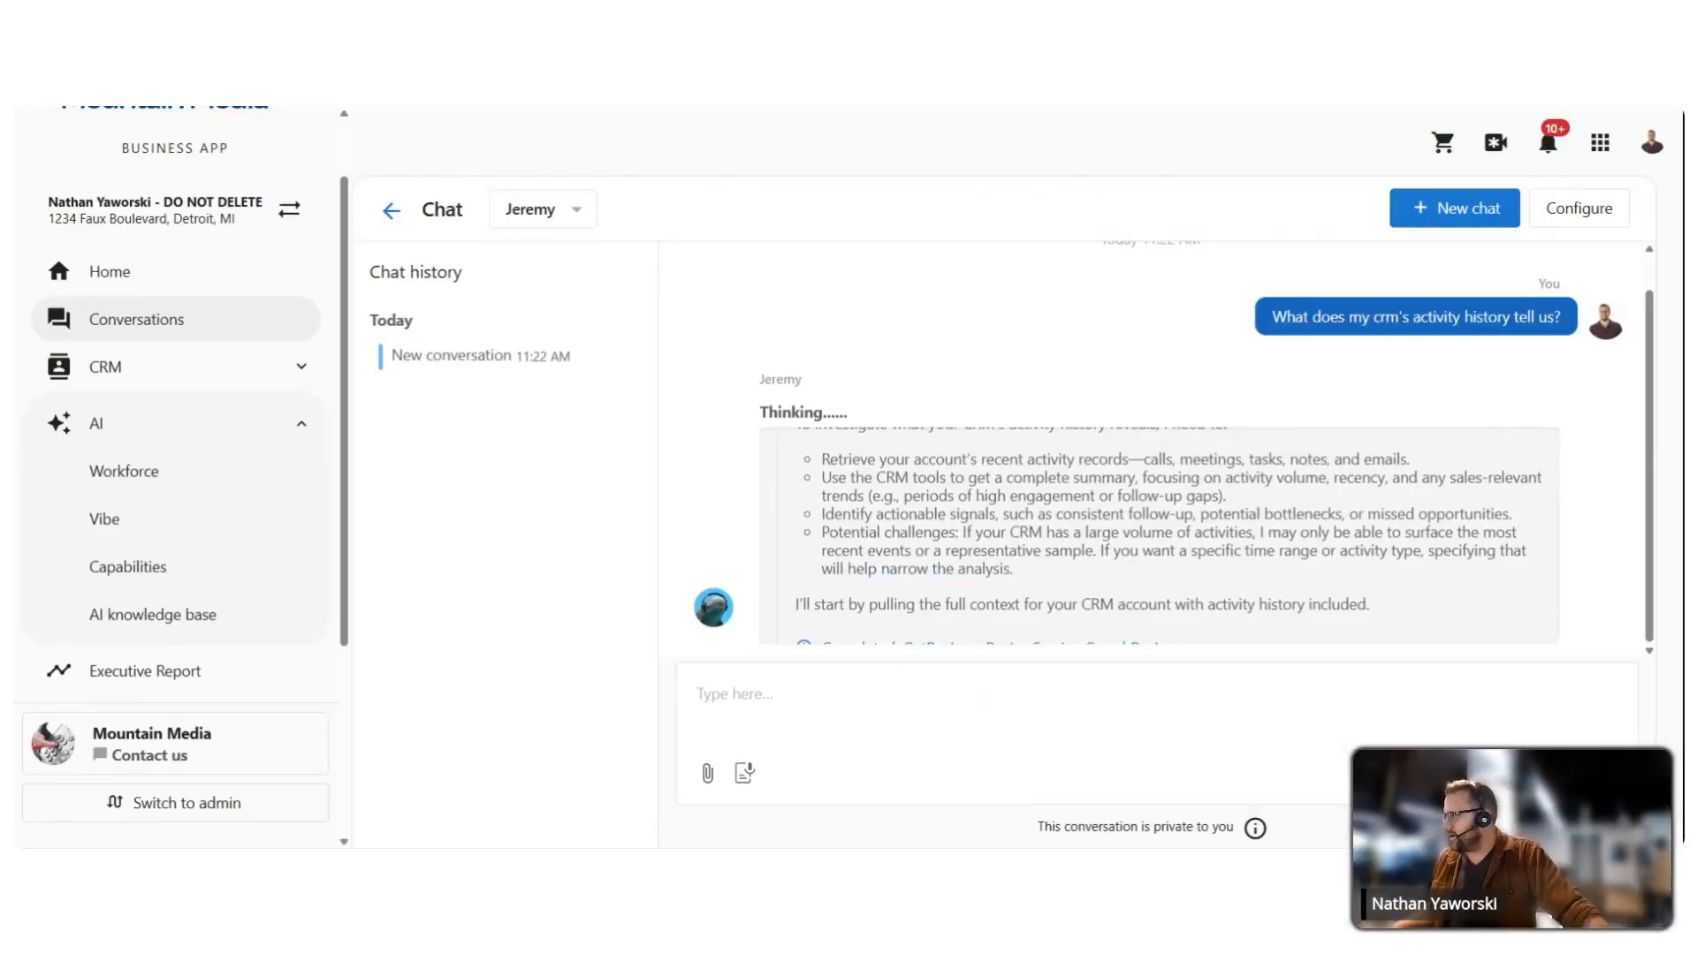
scroll(912, 533, down, 2)
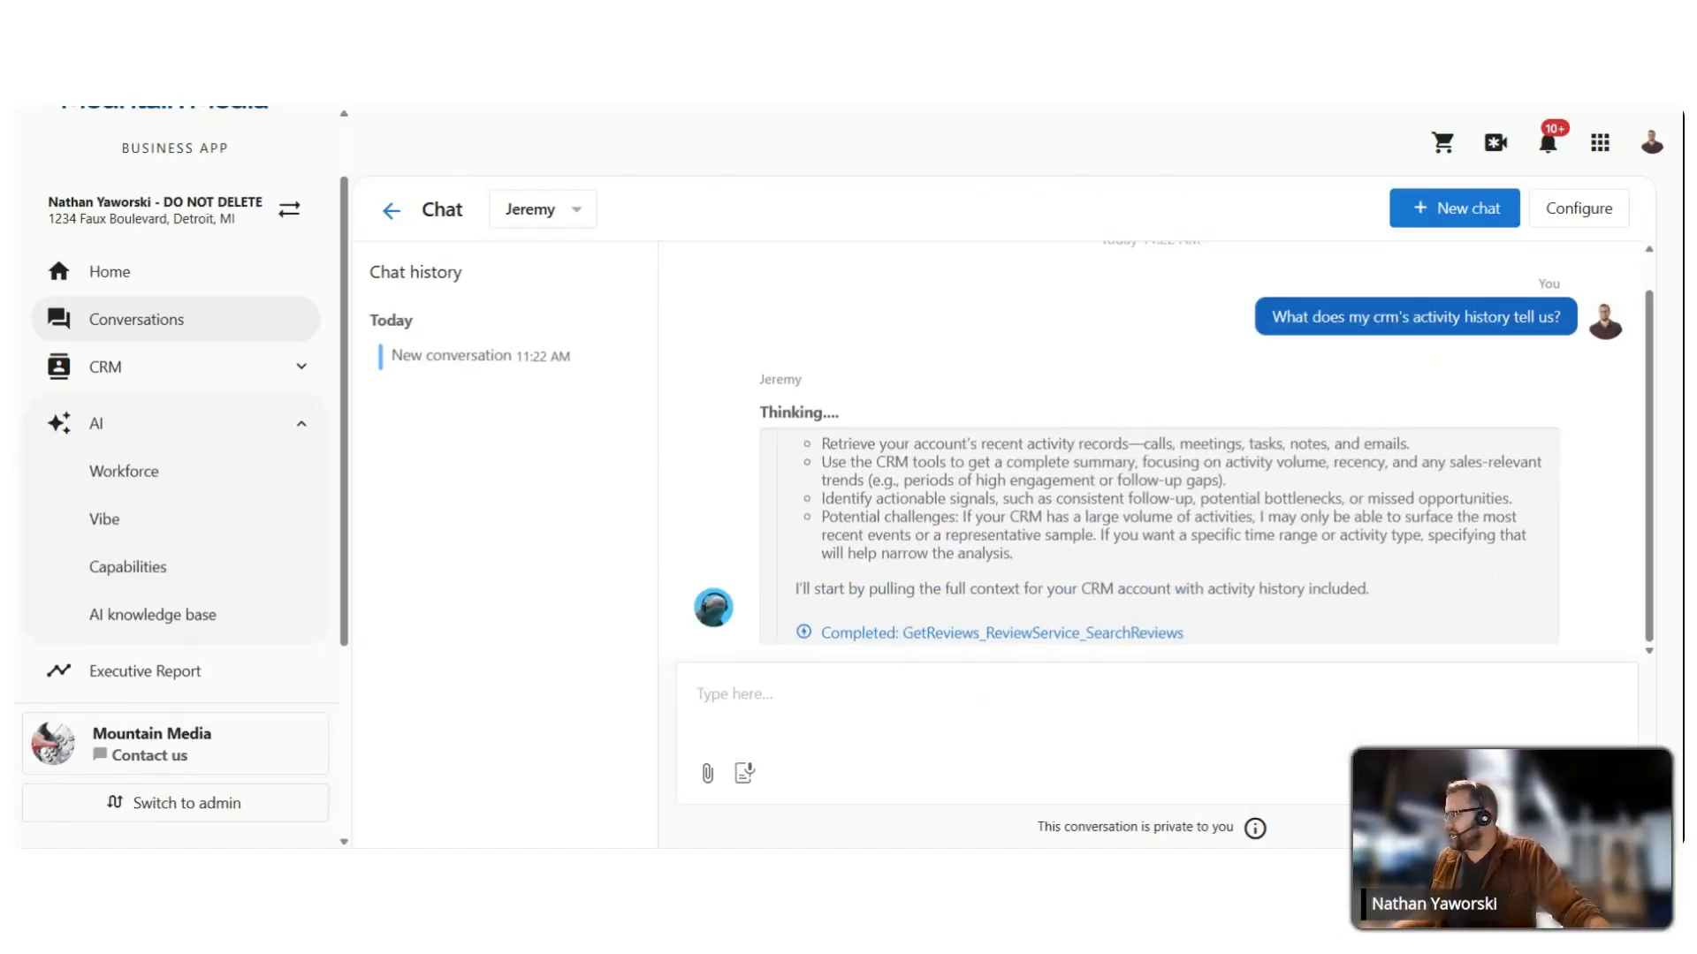
drag(940, 568, 912, 513)
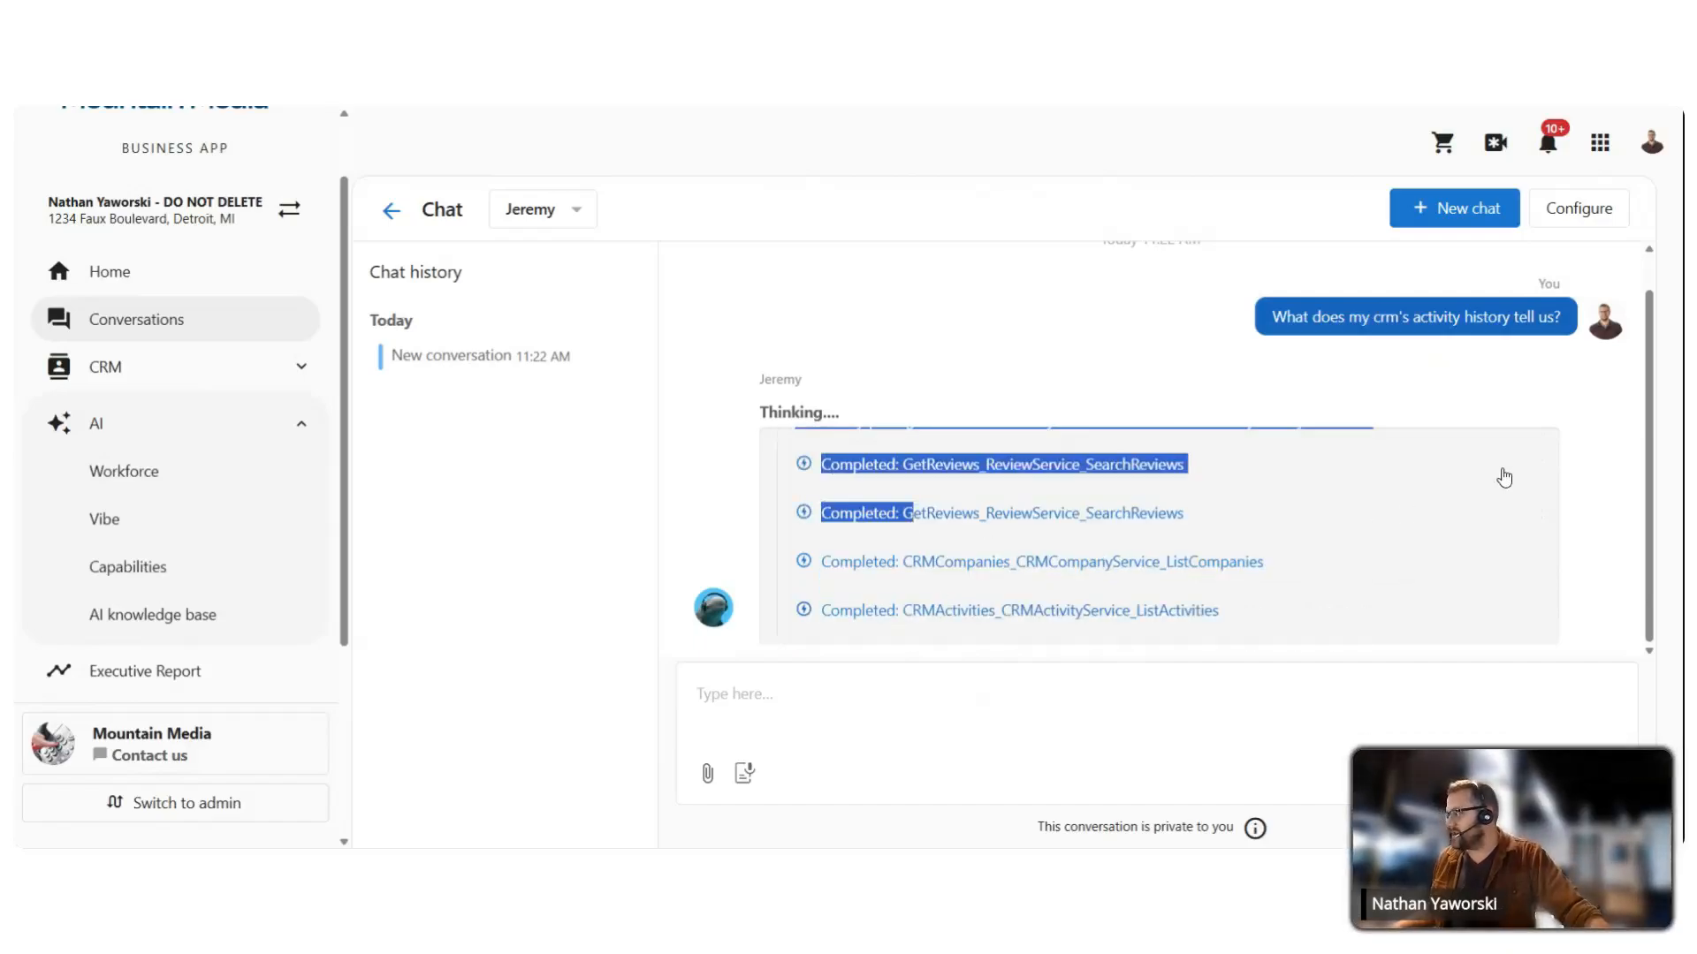
click(1498, 473)
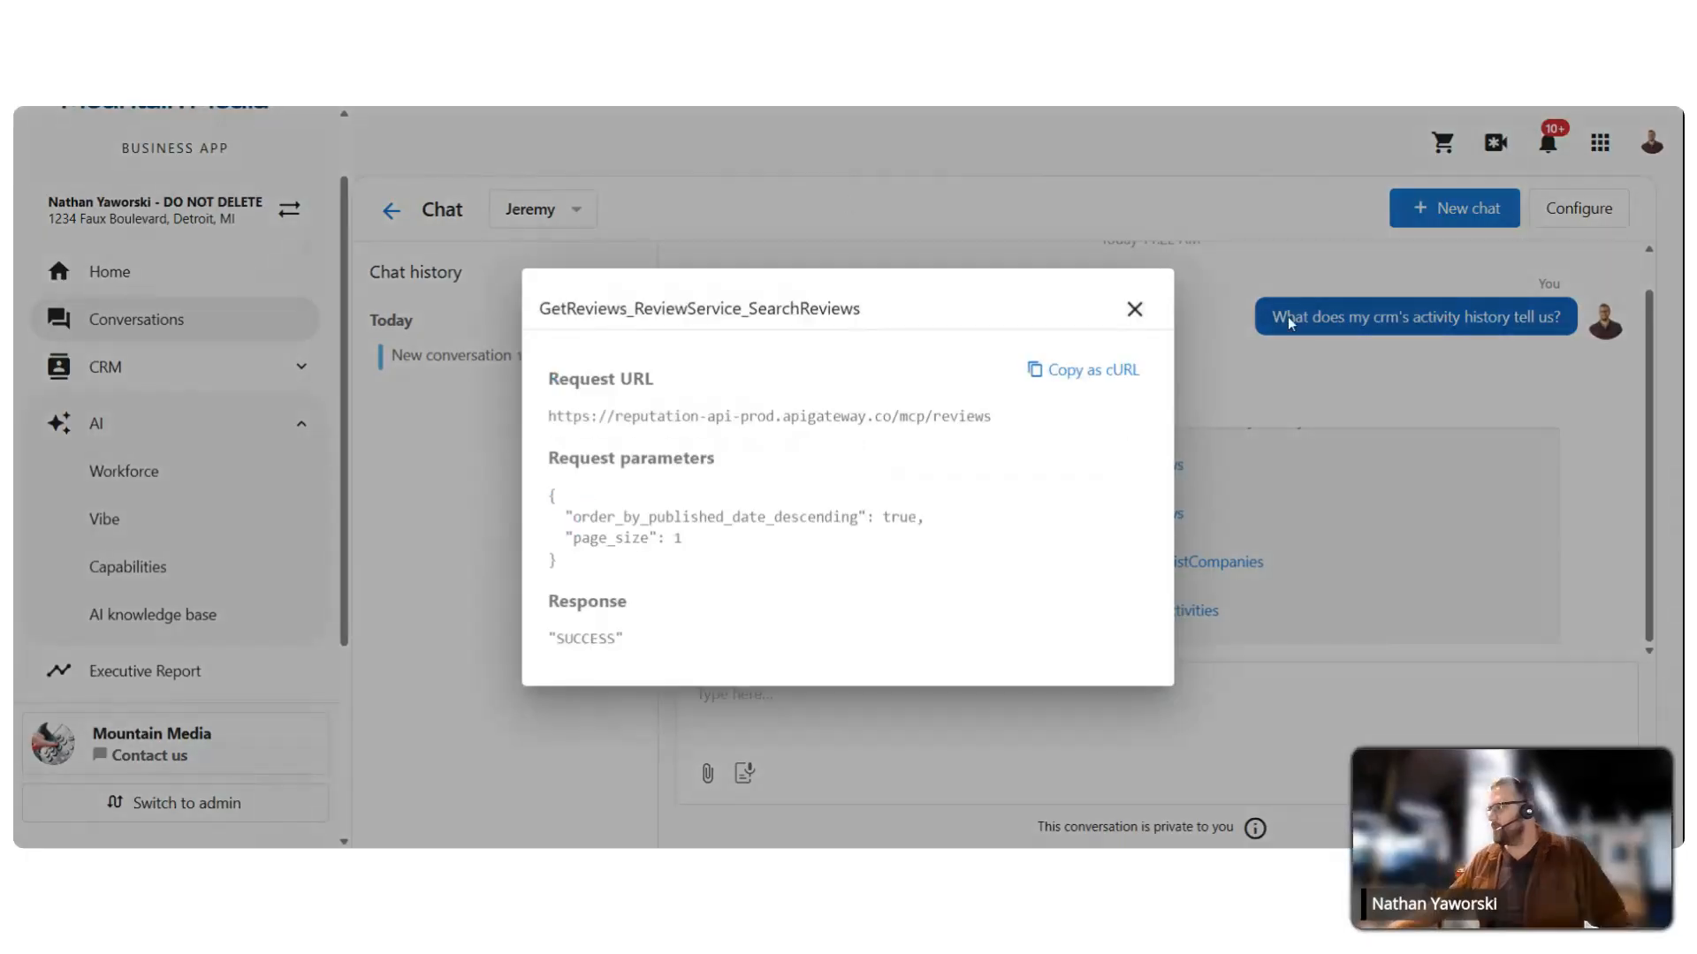
click(1135, 308)
scroll(1263, 524, up, 2)
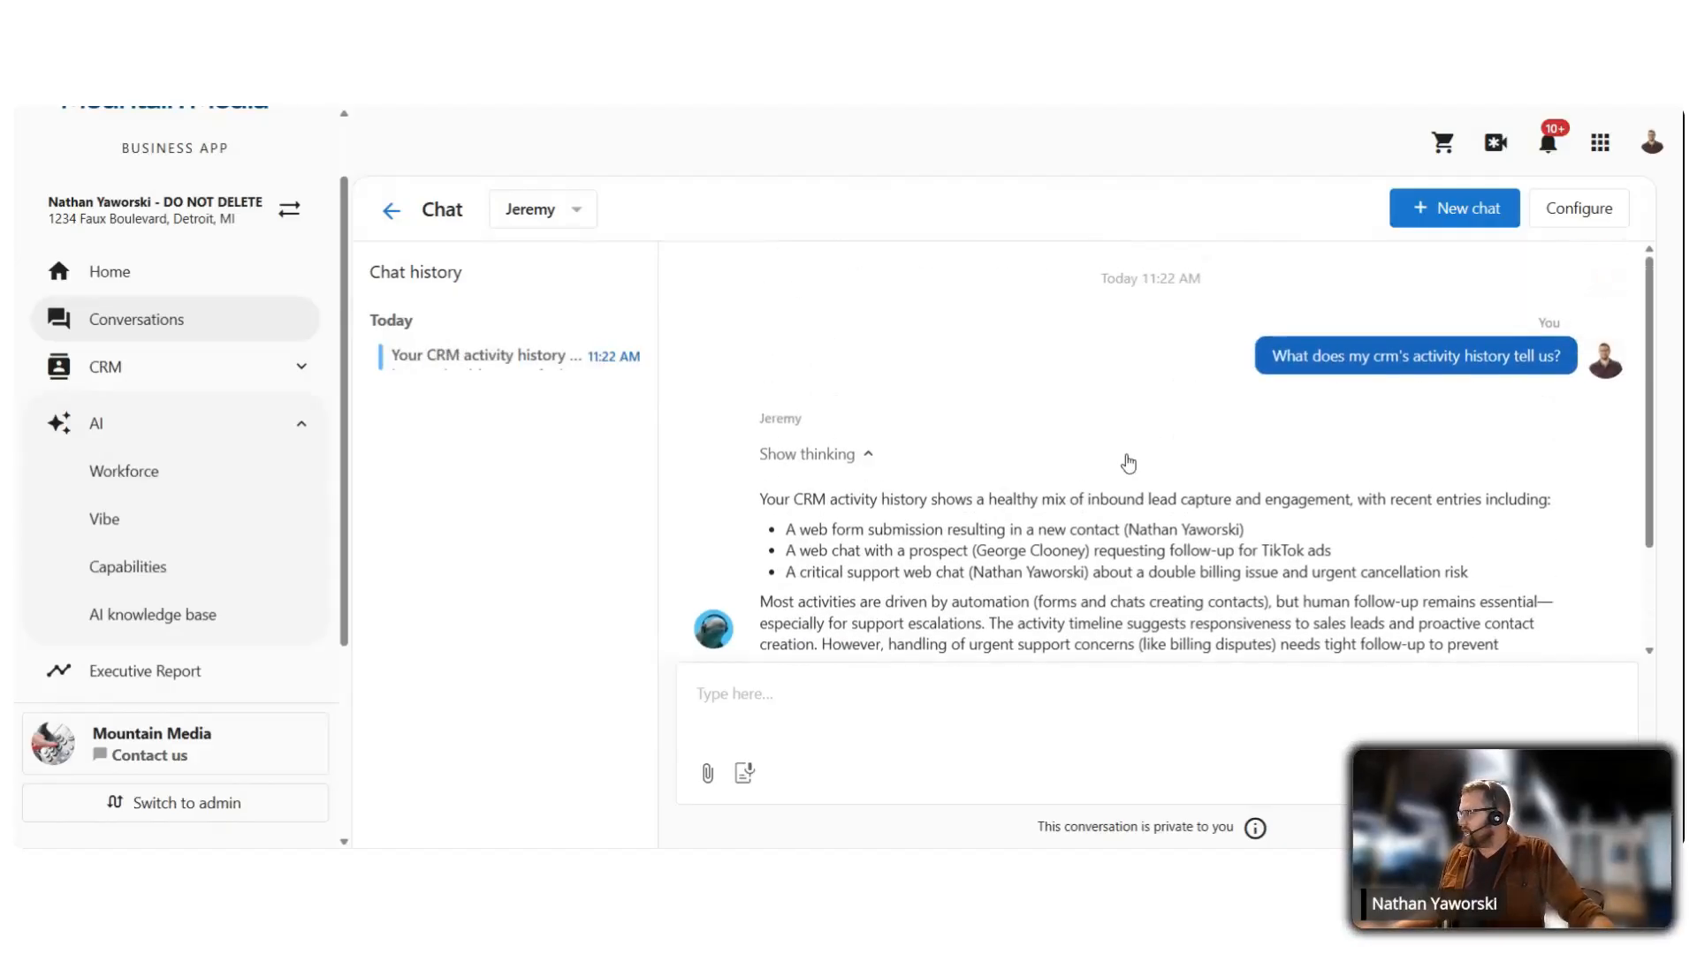
Step: Hide Jeremy's reasoning steps and highlight the new contact entry in his answer
click(914, 461)
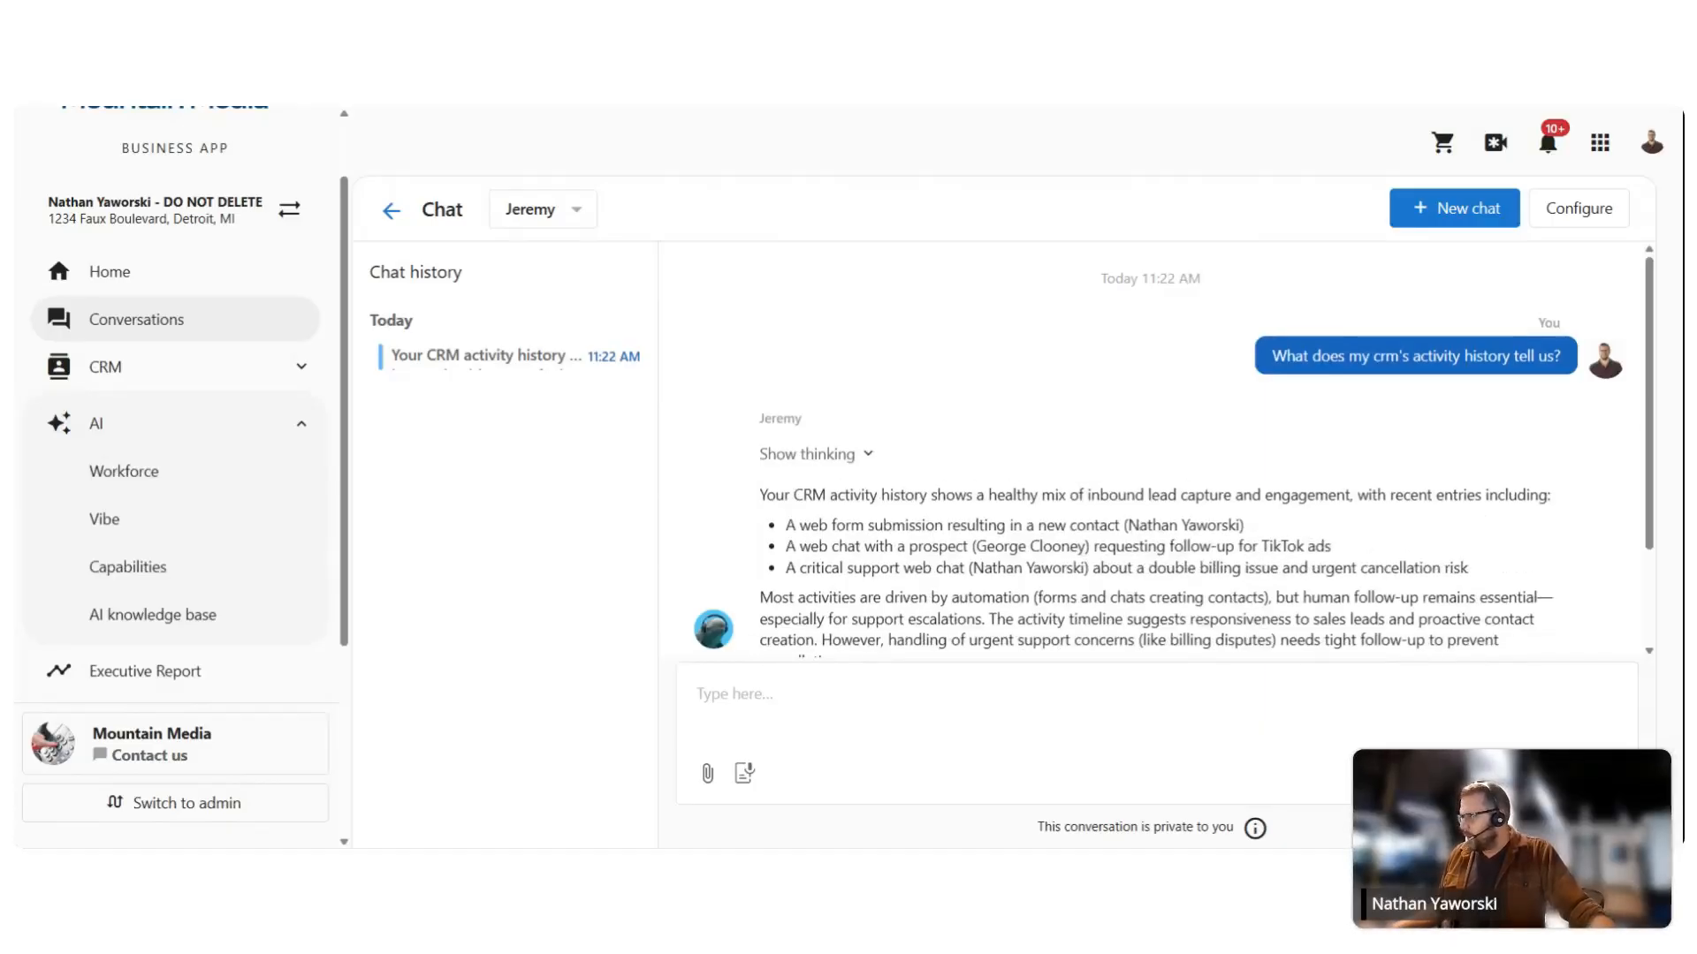
drag(951, 525, 1249, 532)
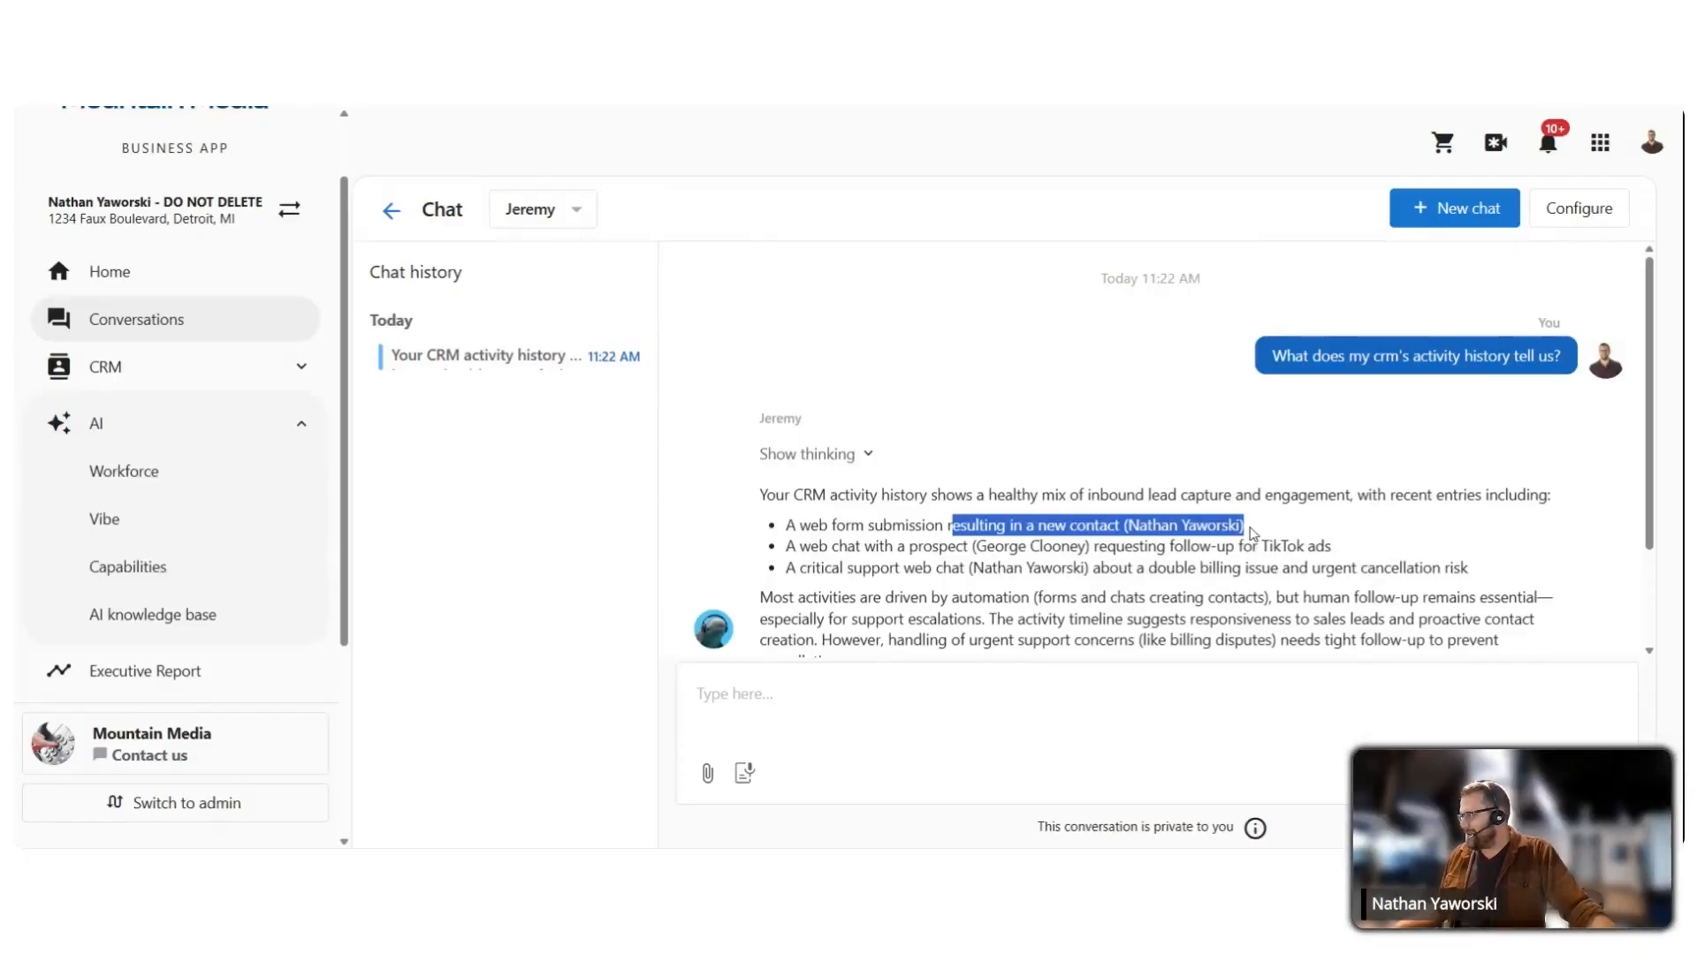
click(1249, 532)
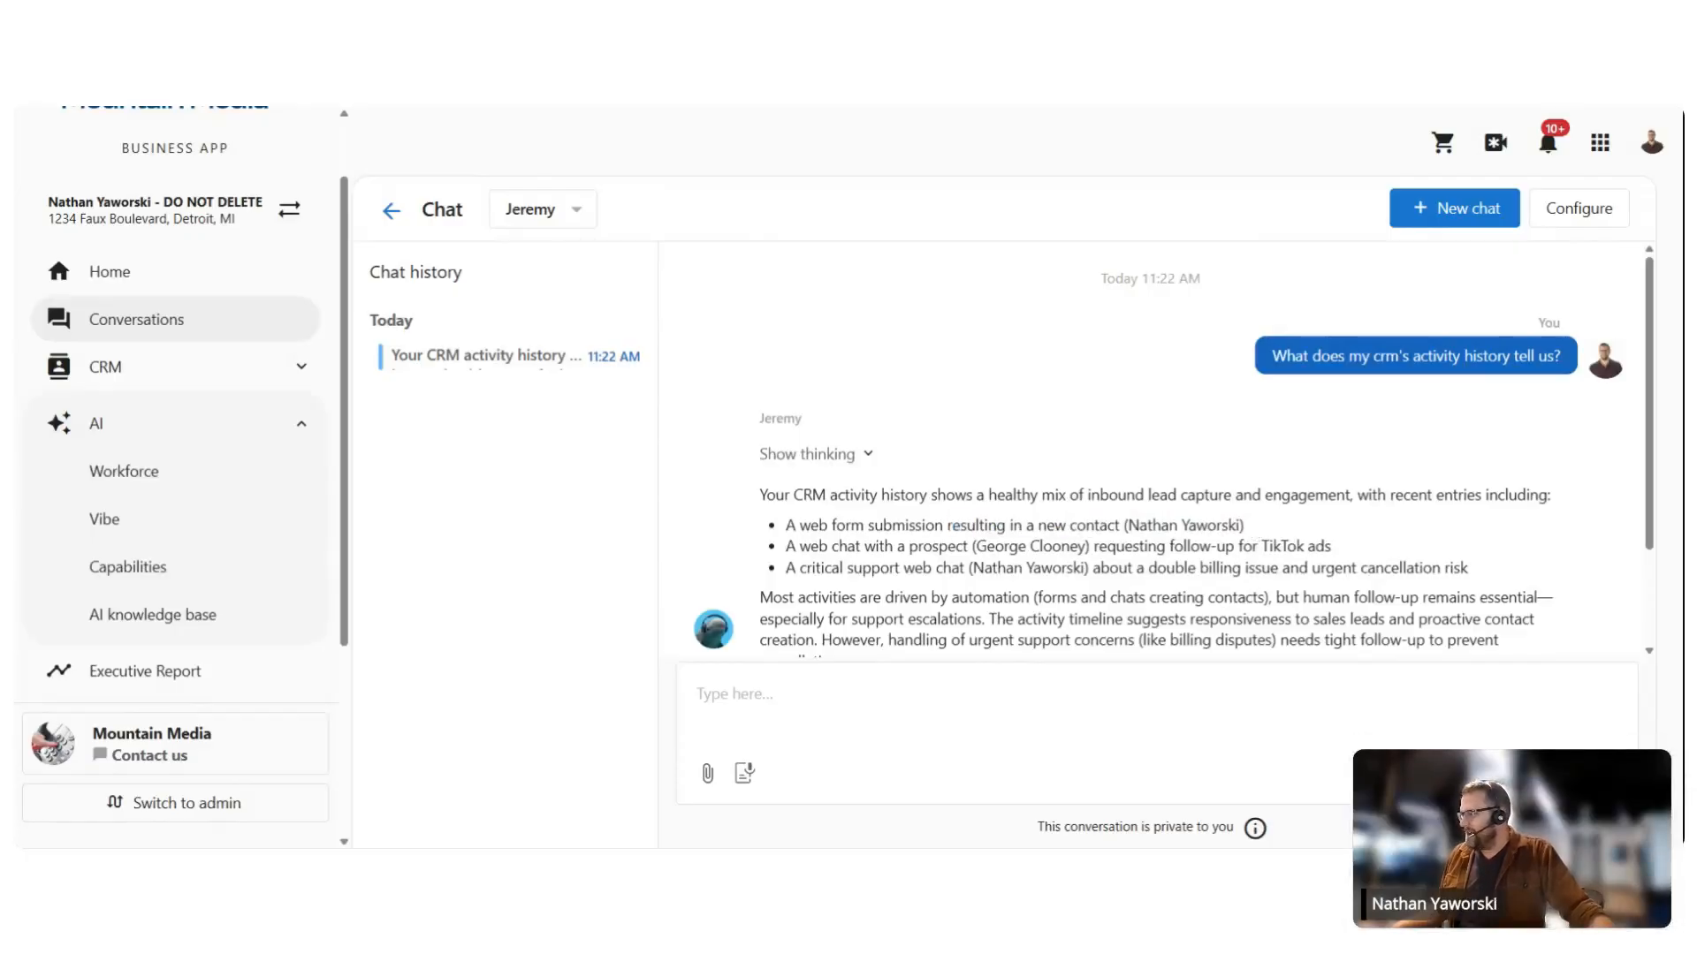
Step: Highlight the prospect and critical support web chat entries and the next action advice
drag(798, 546, 1091, 547)
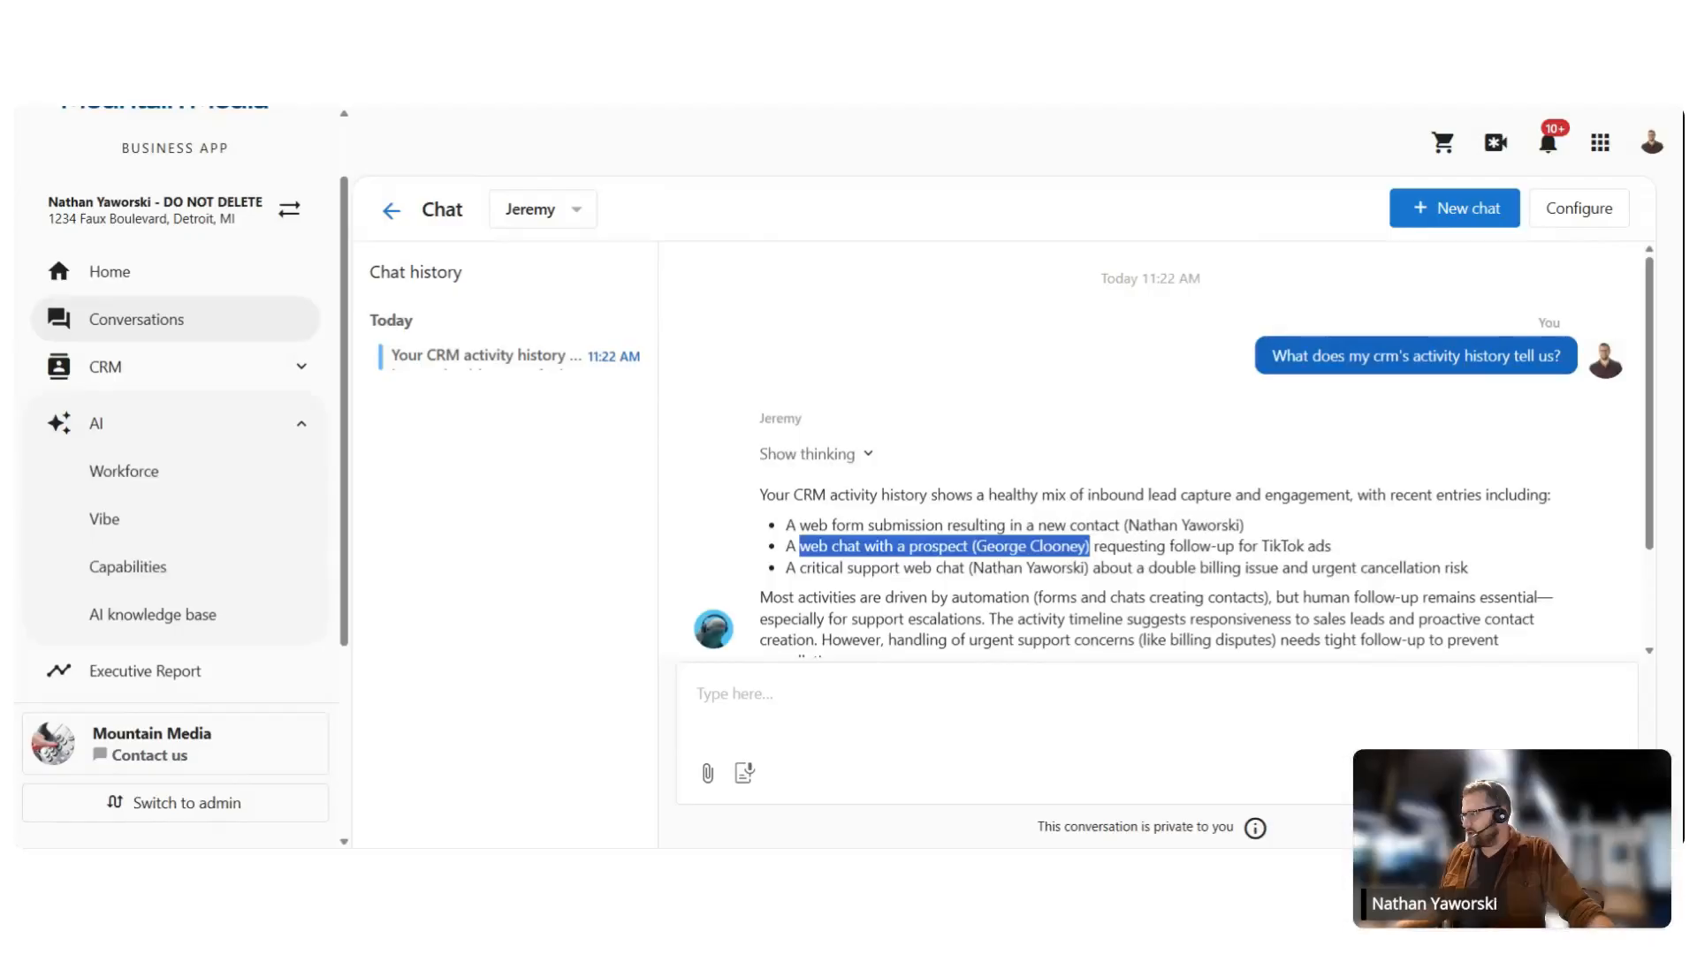
drag(806, 568, 1471, 571)
click(1396, 590)
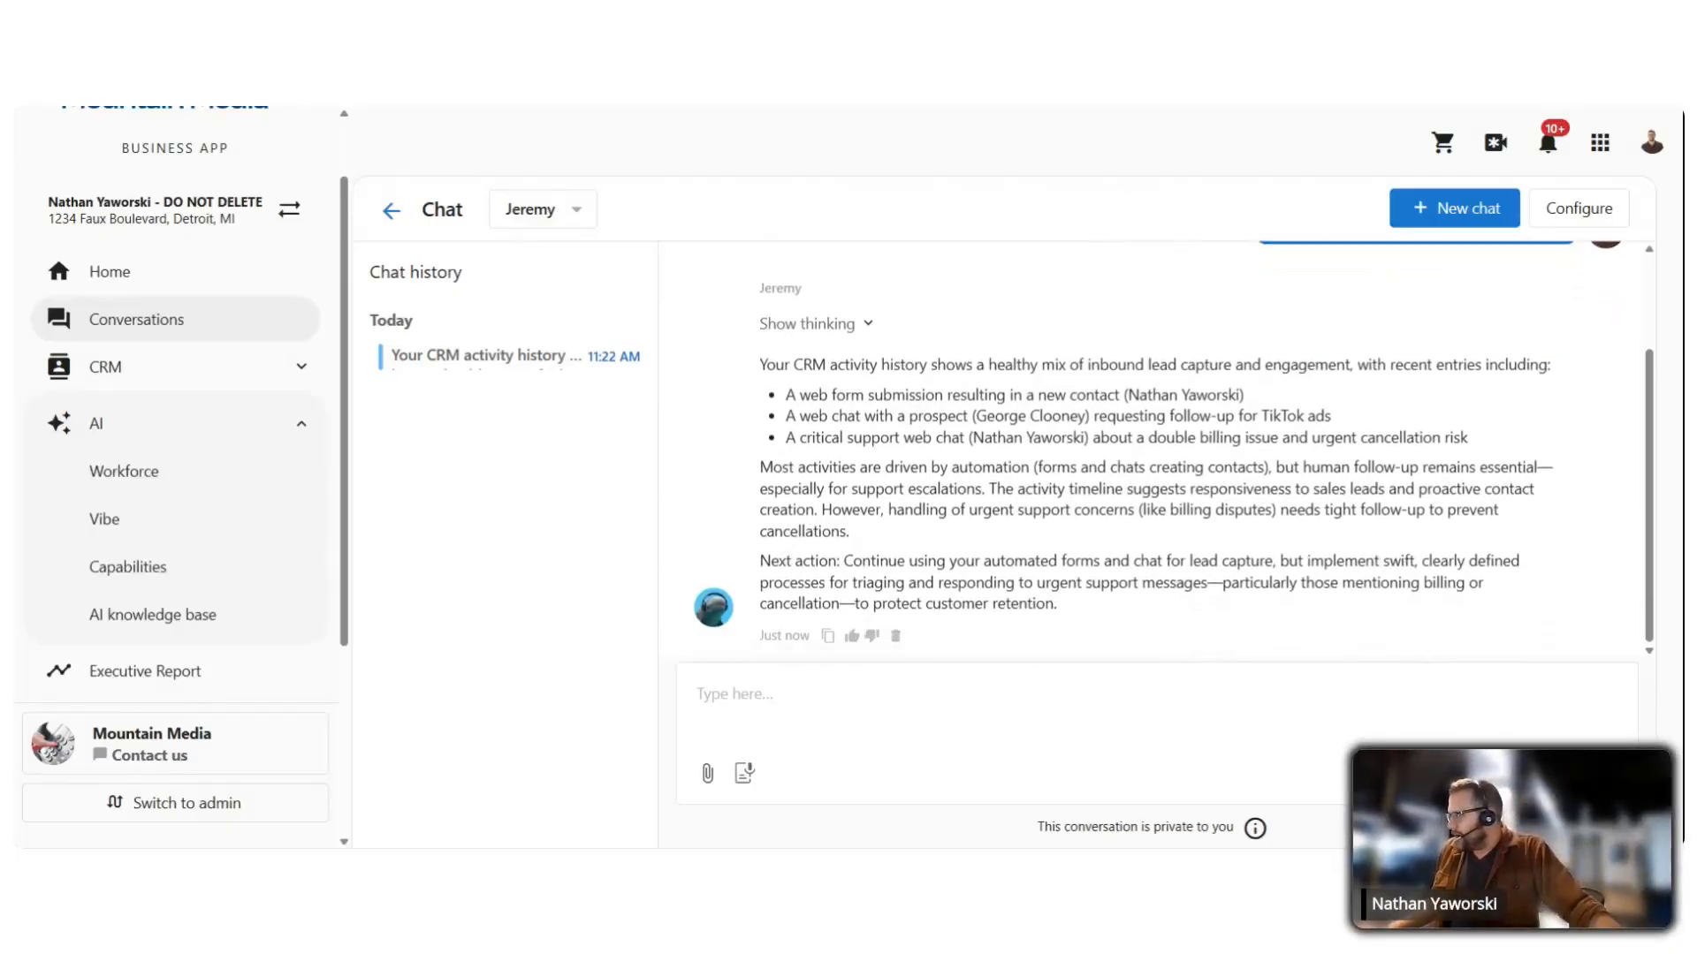
drag(1332, 560, 1201, 582)
click(1201, 584)
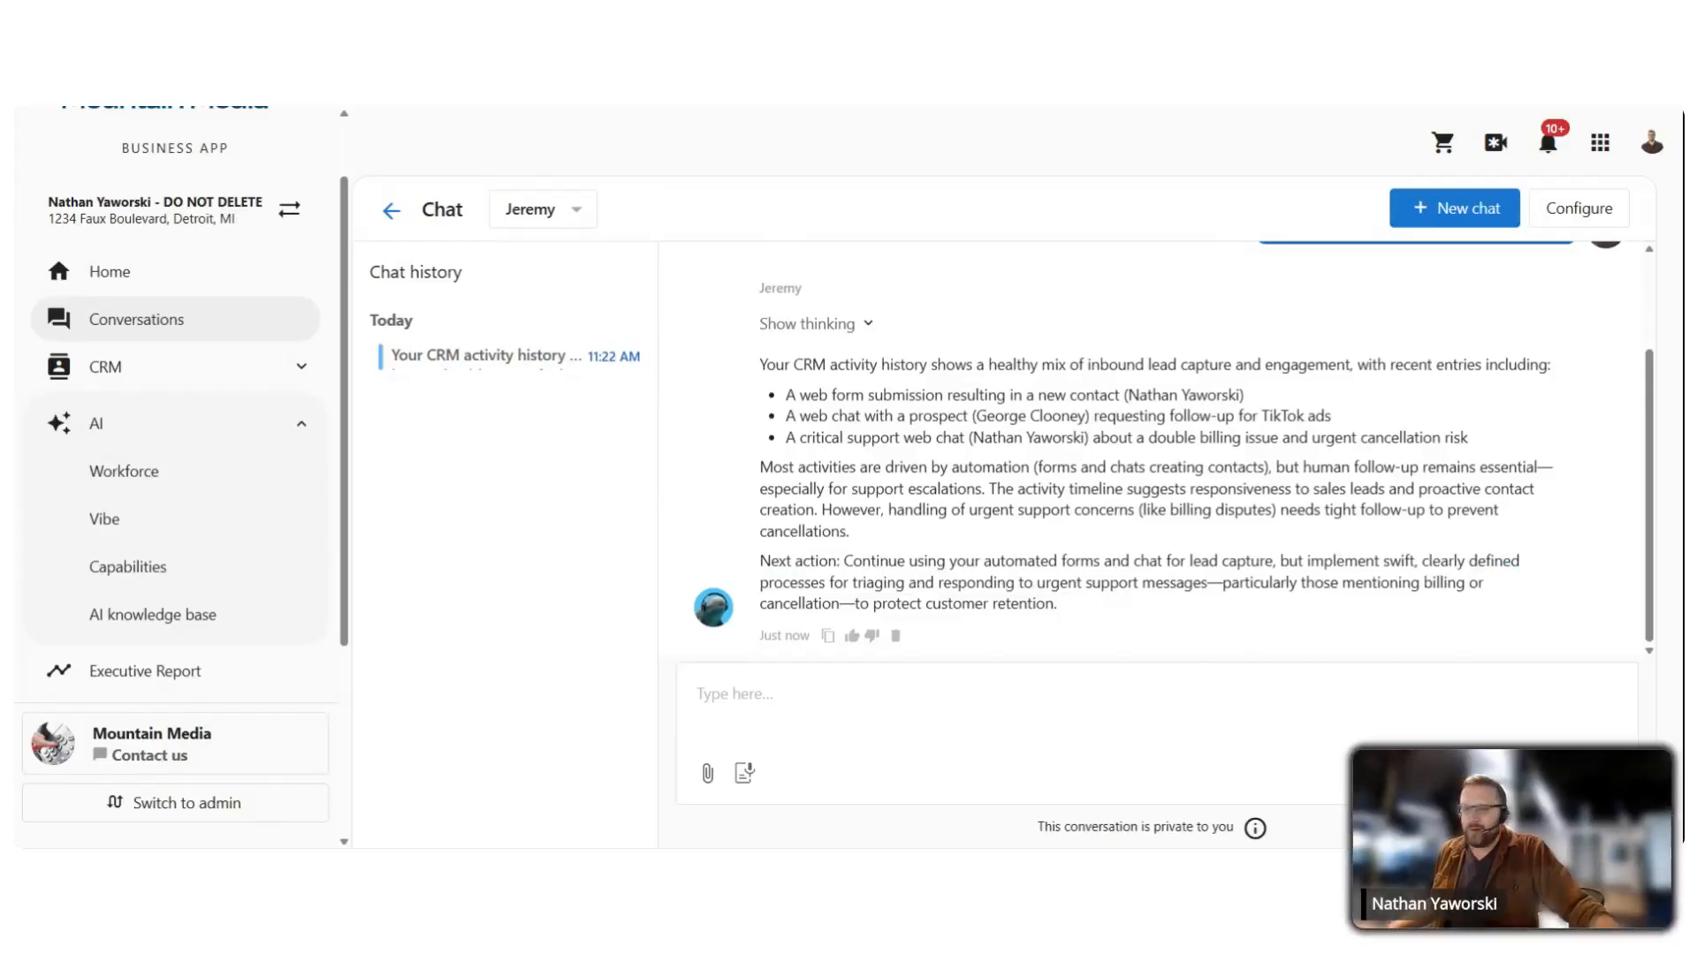